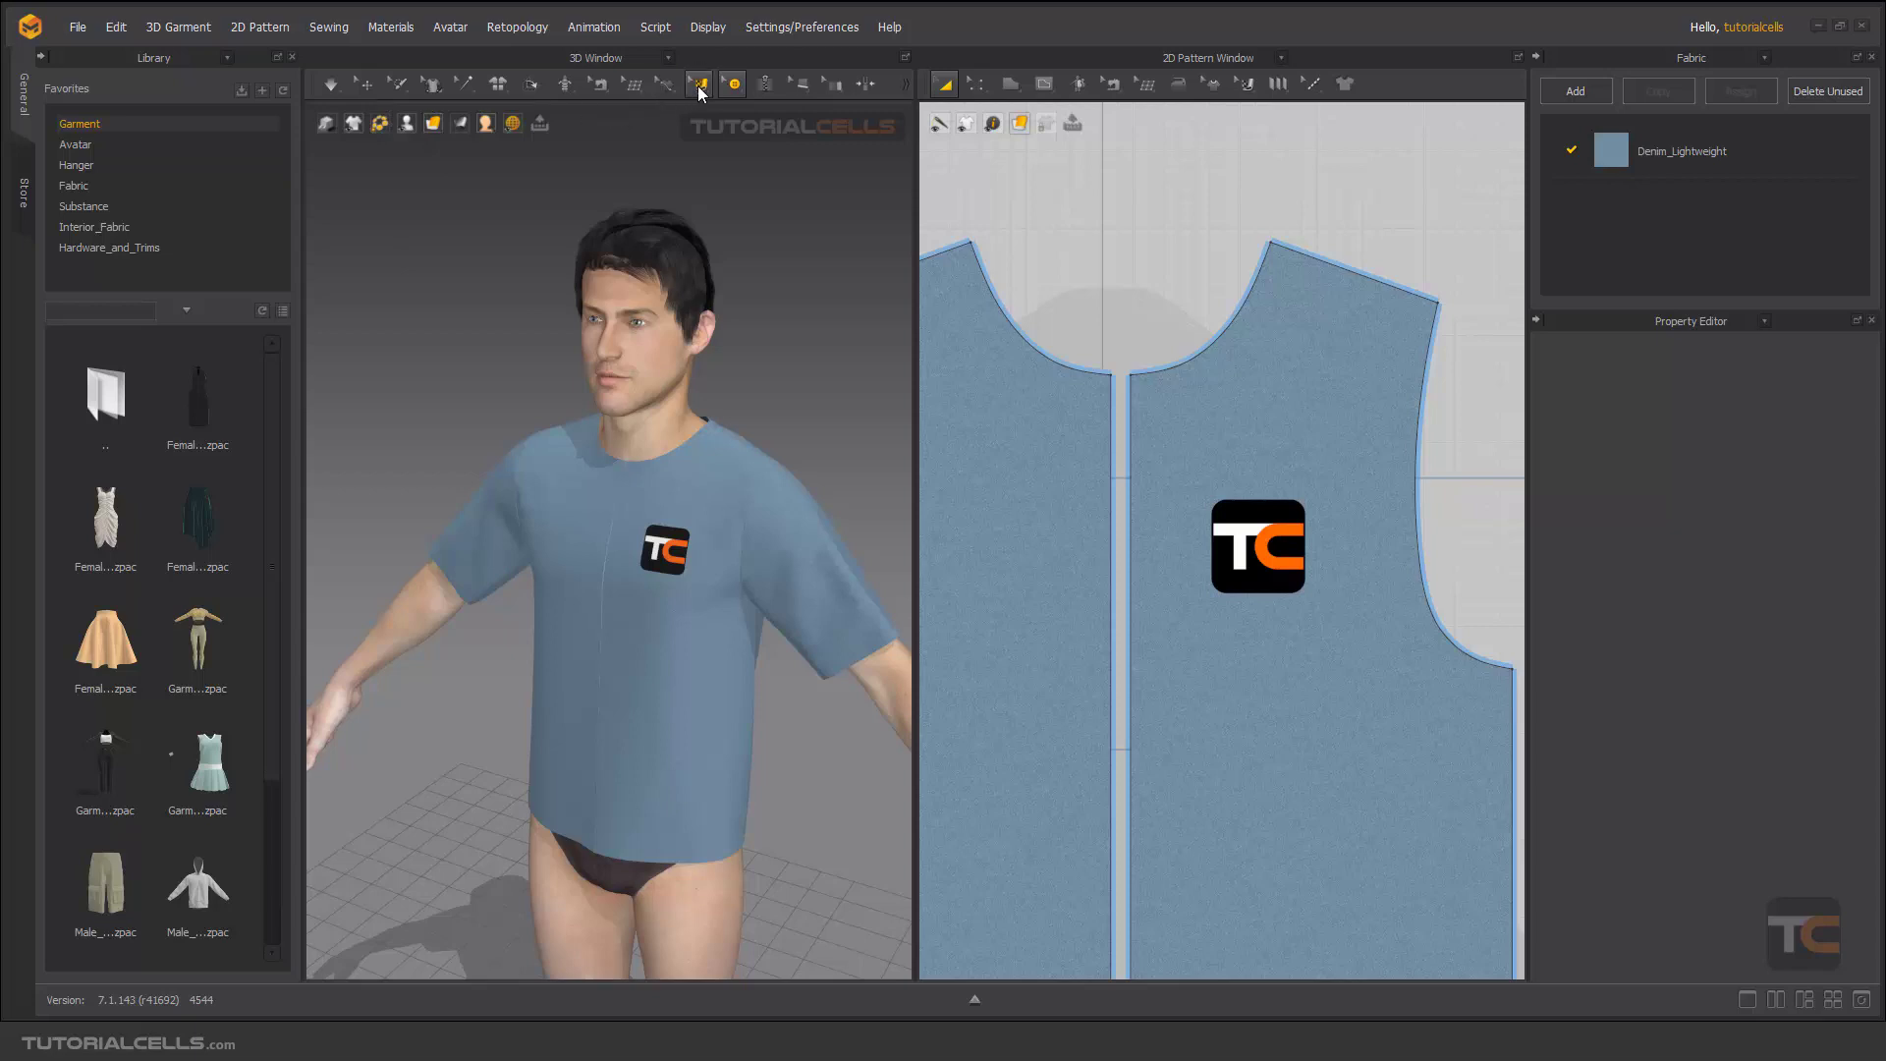
# Step: Detach the group of button tools as a floating palette in the 3D view
pyautogui.click(733, 85)
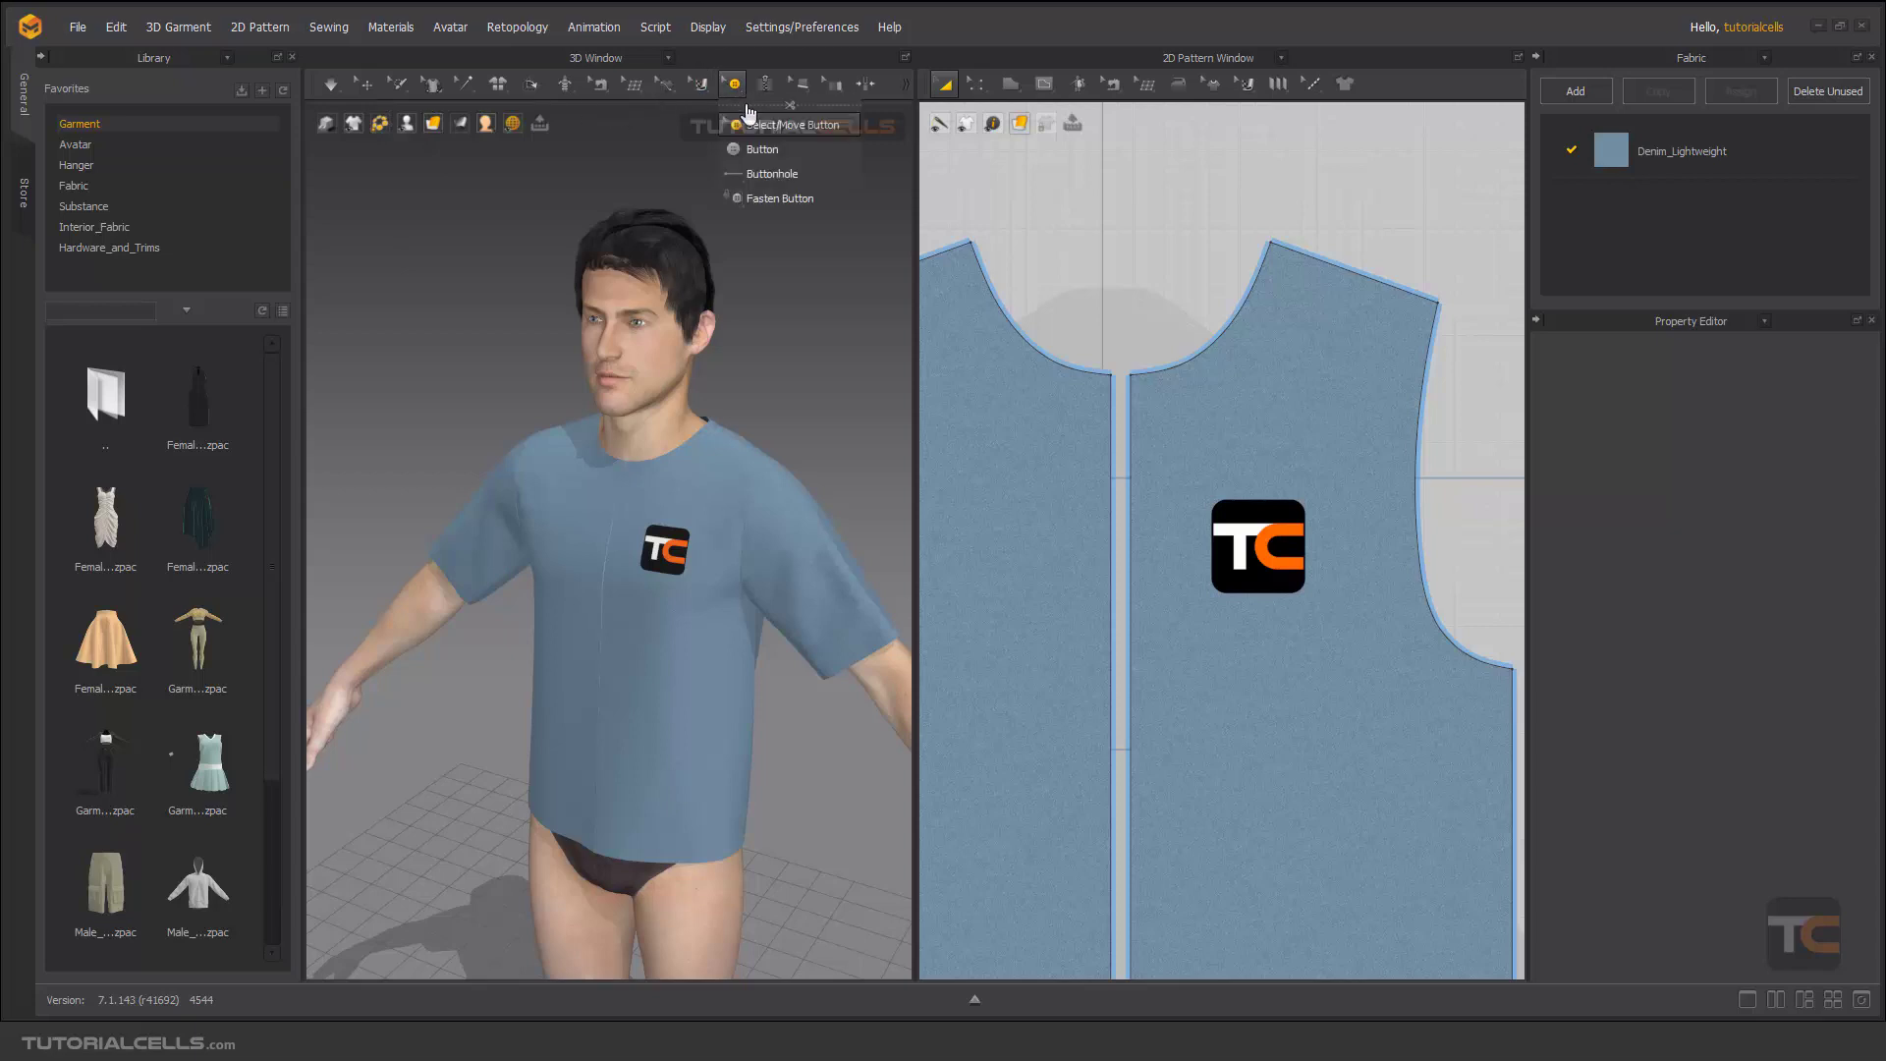
pyautogui.moveTo(761, 106); pyautogui.dragTo(801, 149)
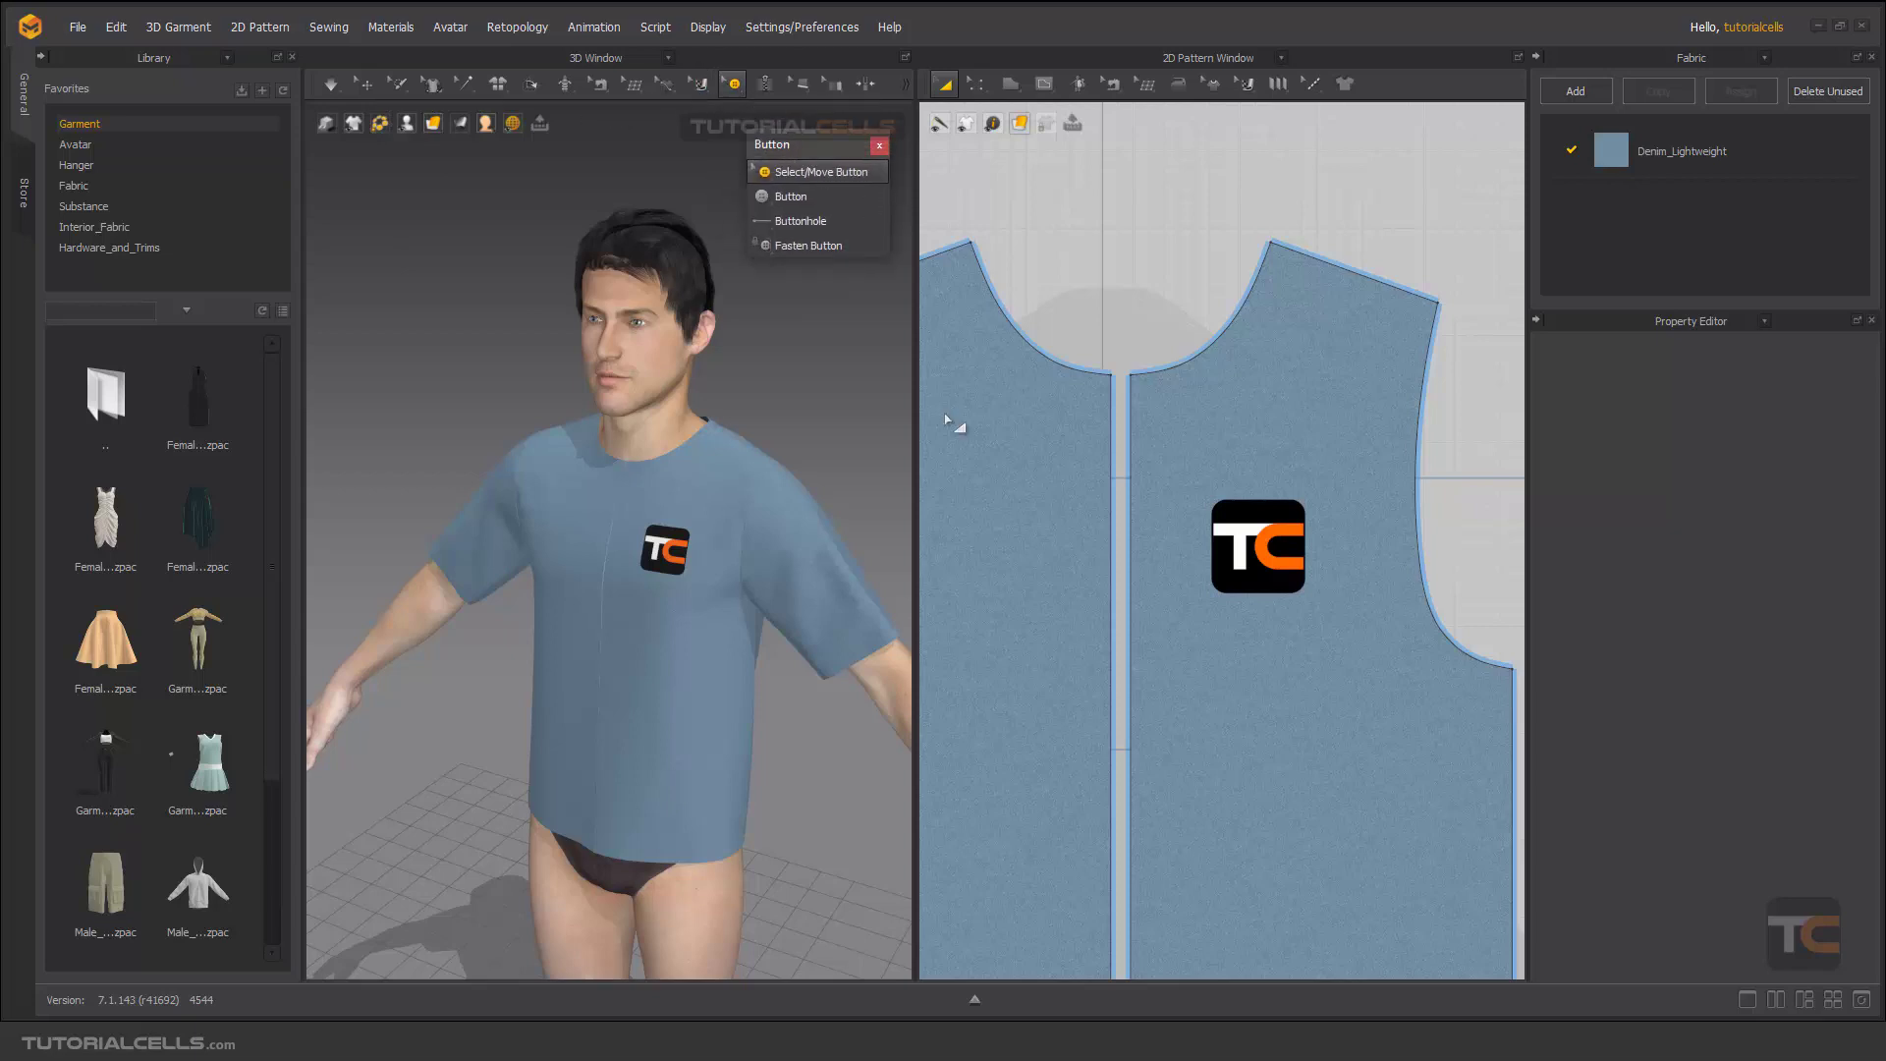
# Step: Delete the center-front sewing line that joins the two front pattern pieces
pyautogui.scroll(-5, 1052, 501)
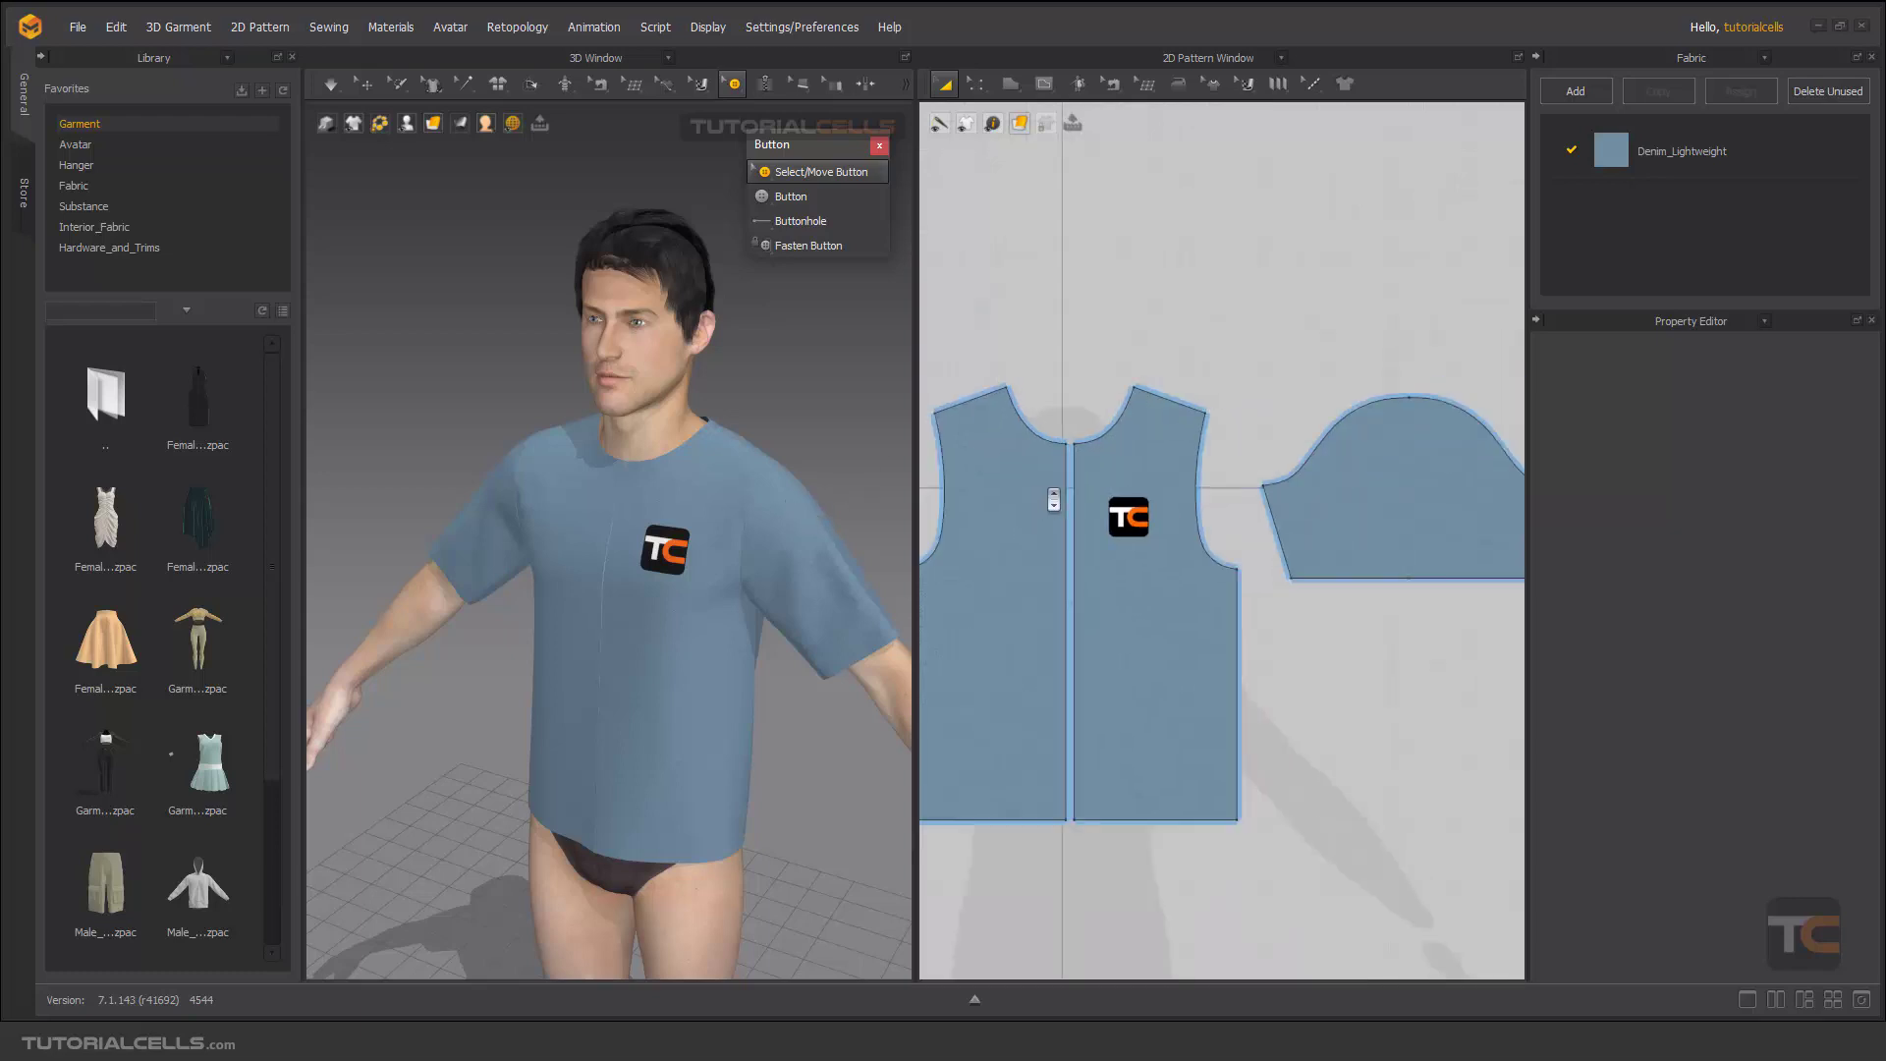
pyautogui.moveTo(1052, 501); pyautogui.dragTo(1102, 393, button='middle')
pyautogui.scroll(6, 1107, 366)
pyautogui.scroll(-2, 1114, 283)
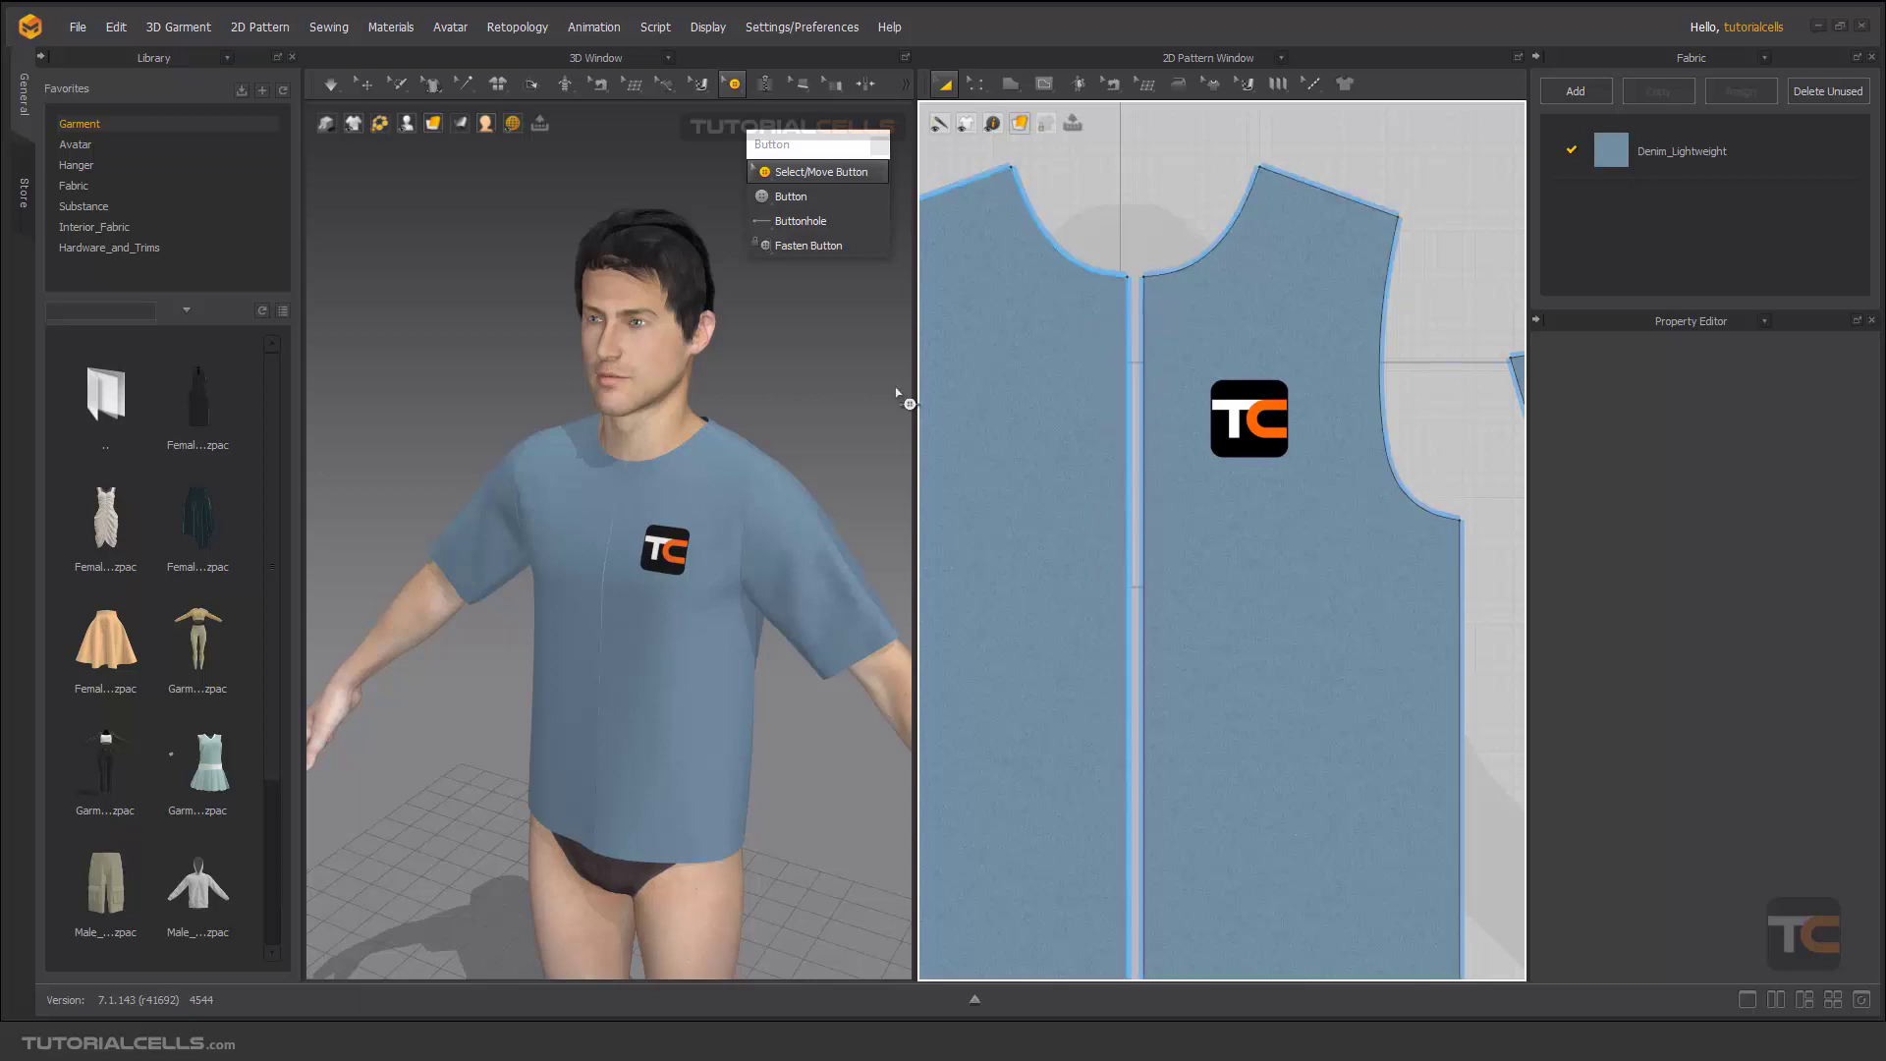
pyautogui.click(1114, 87)
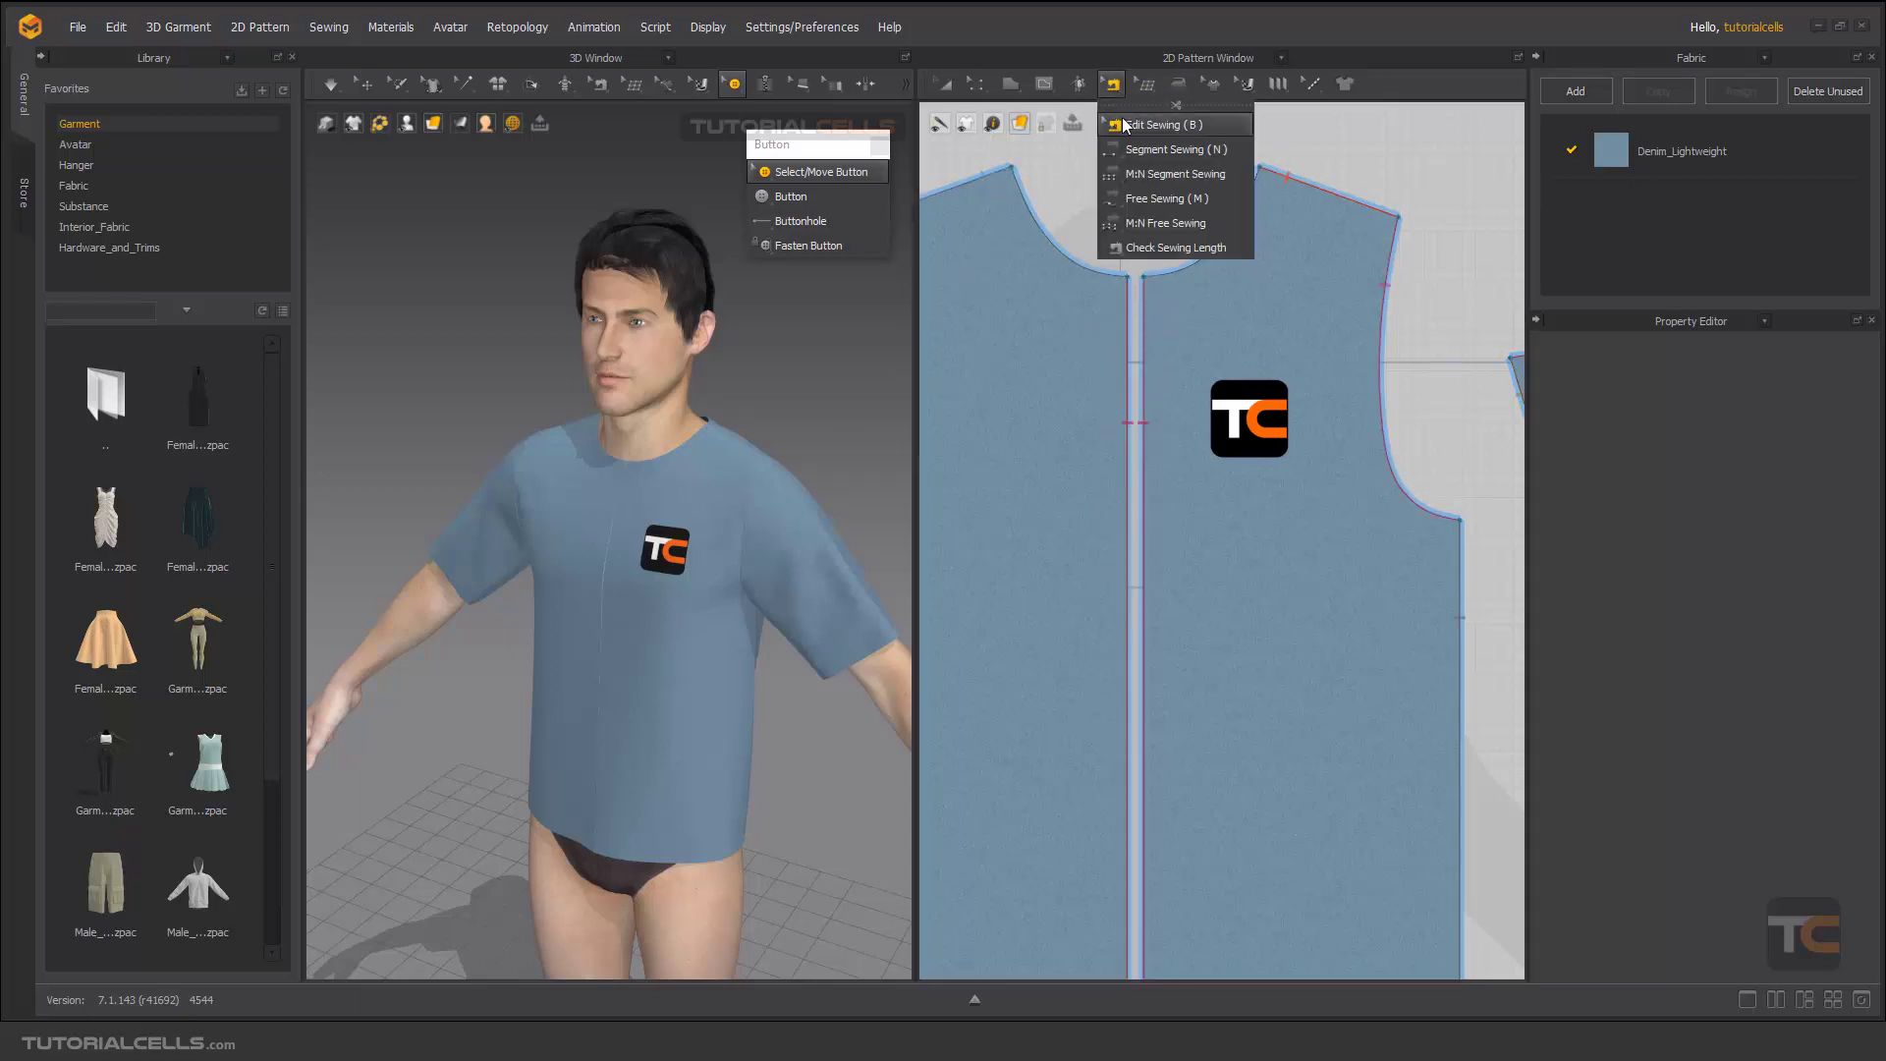
pyautogui.click(1127, 319)
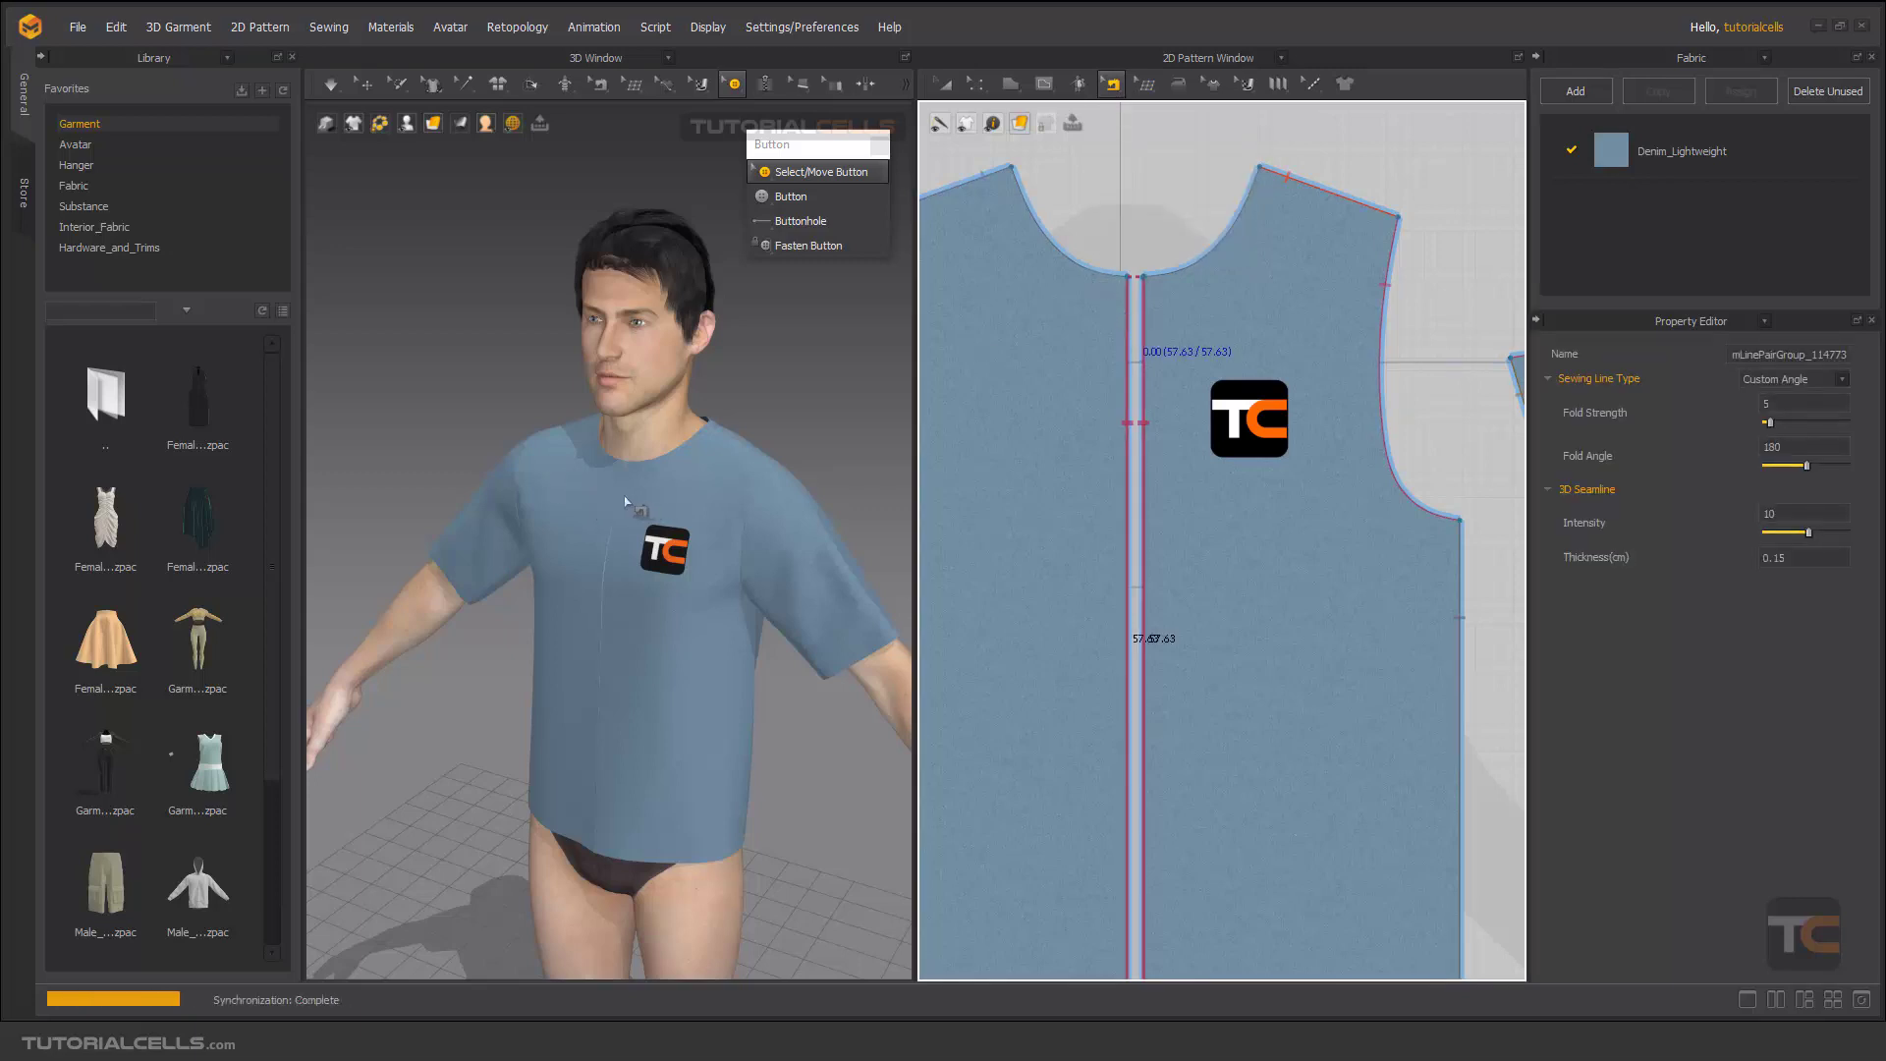
# Step: Run the cloth simulation on the avatar to let the unsewn shirt front fall open, and stop it
pyautogui.scroll(5, 610, 496)
pyautogui.moveTo(611, 493)
pyautogui.mouseDown(button='right')
pyautogui.moveTo(552, 488)
pyautogui.moveTo(621, 519)
pyautogui.mouseUp(button='right')
pyautogui.press('space')
pyautogui.press('space')
pyautogui.scroll(-5, 610, 511)
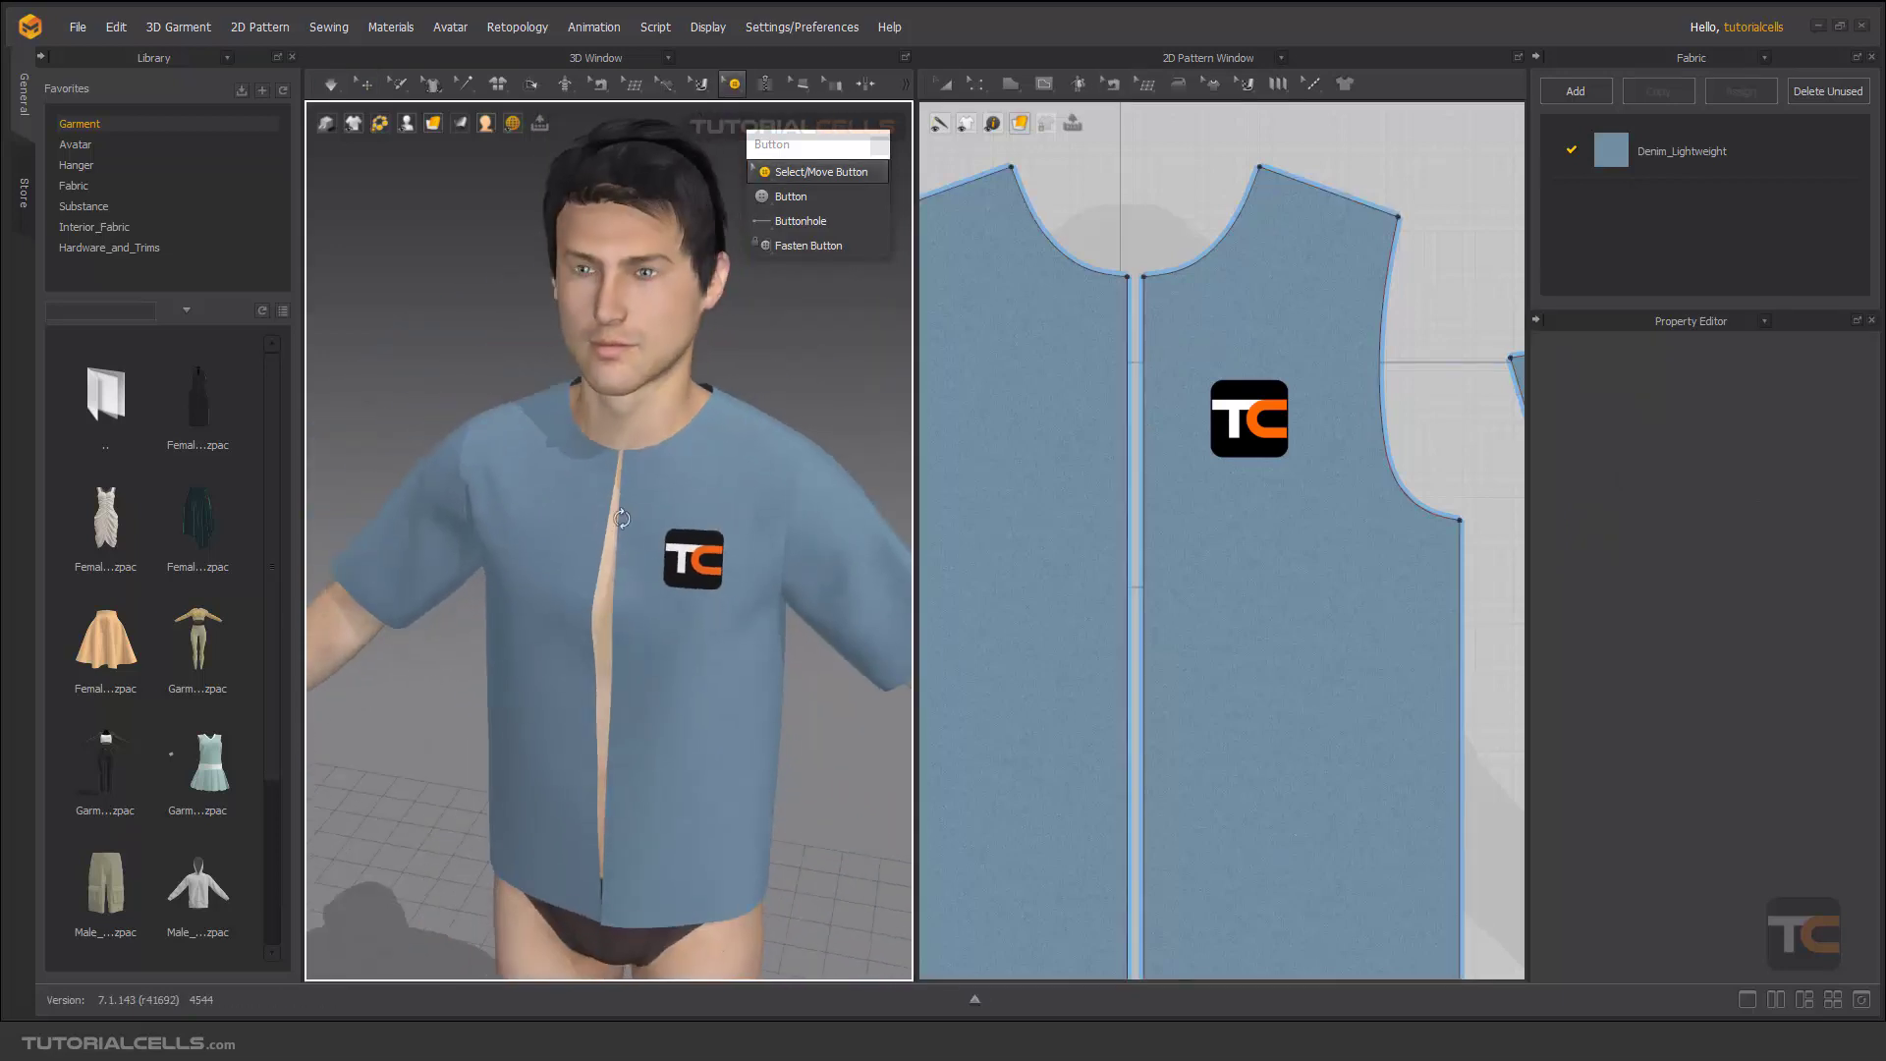
pyautogui.press('space')
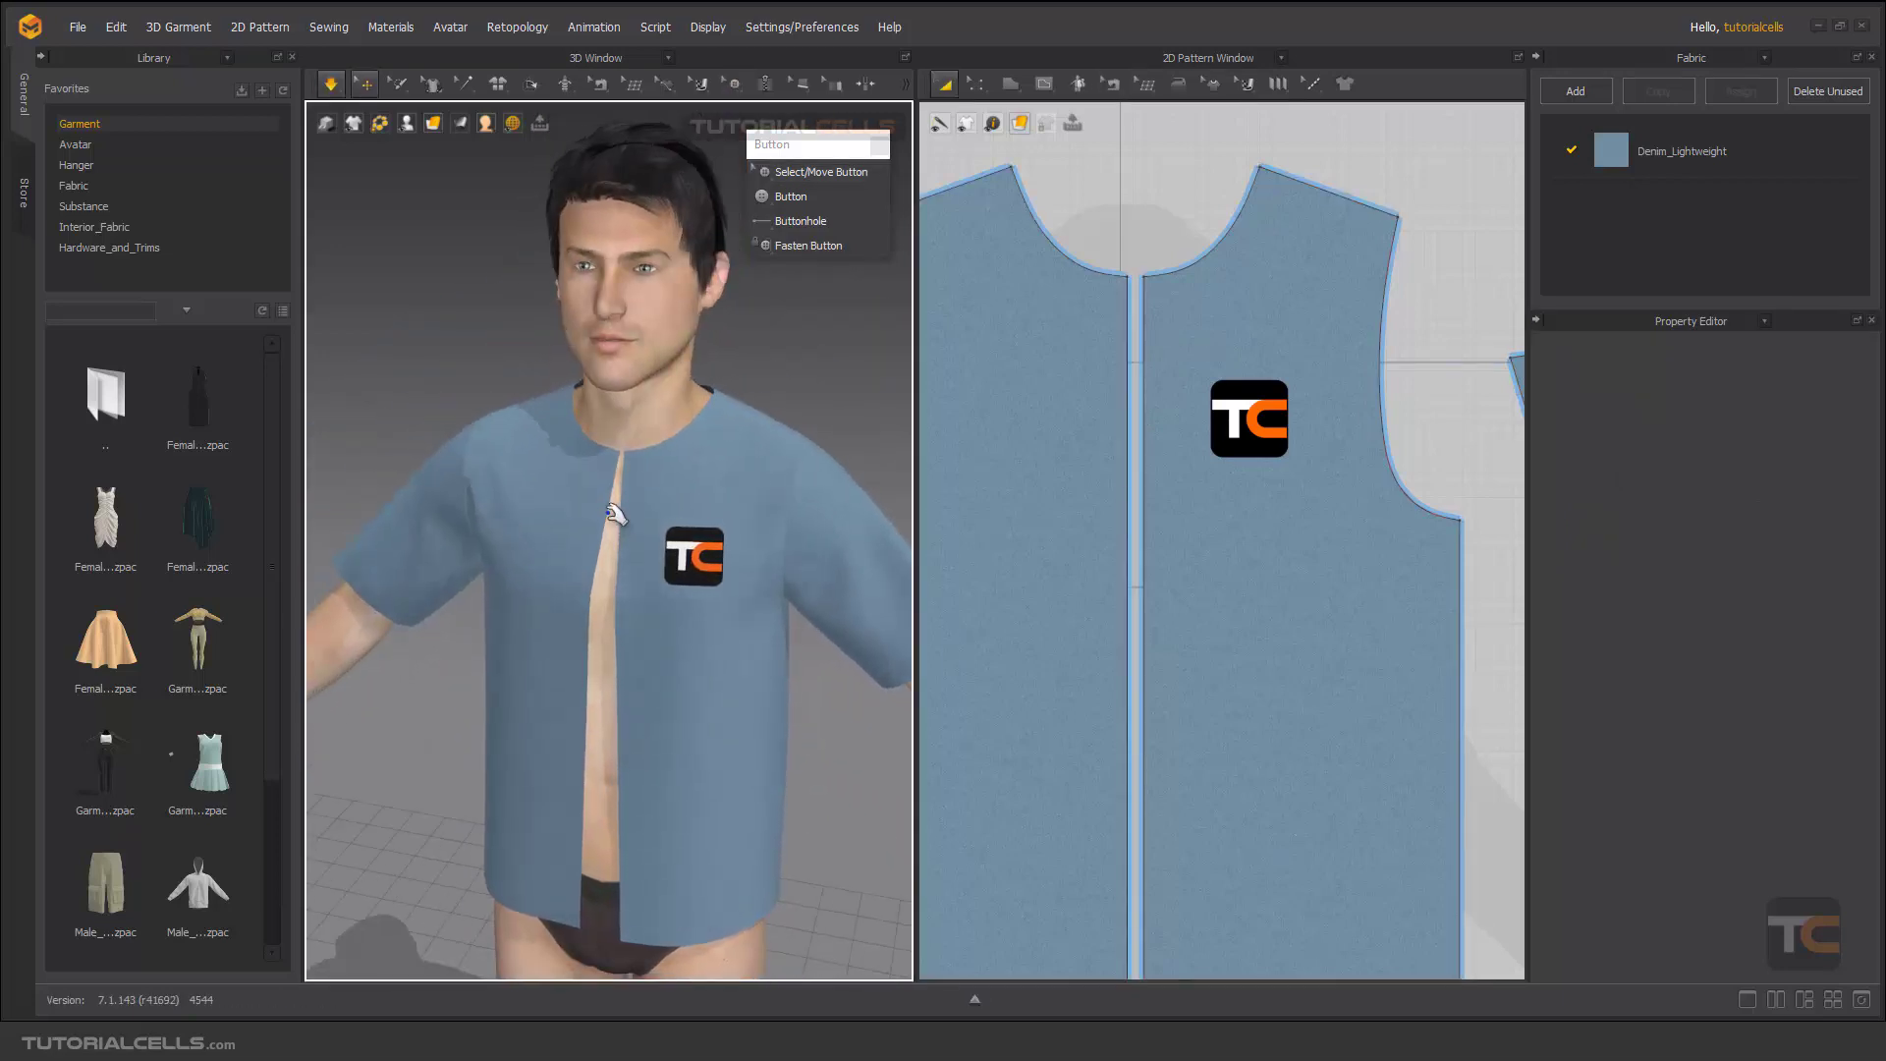
pyautogui.press('space')
pyautogui.scroll(-3, 615, 530)
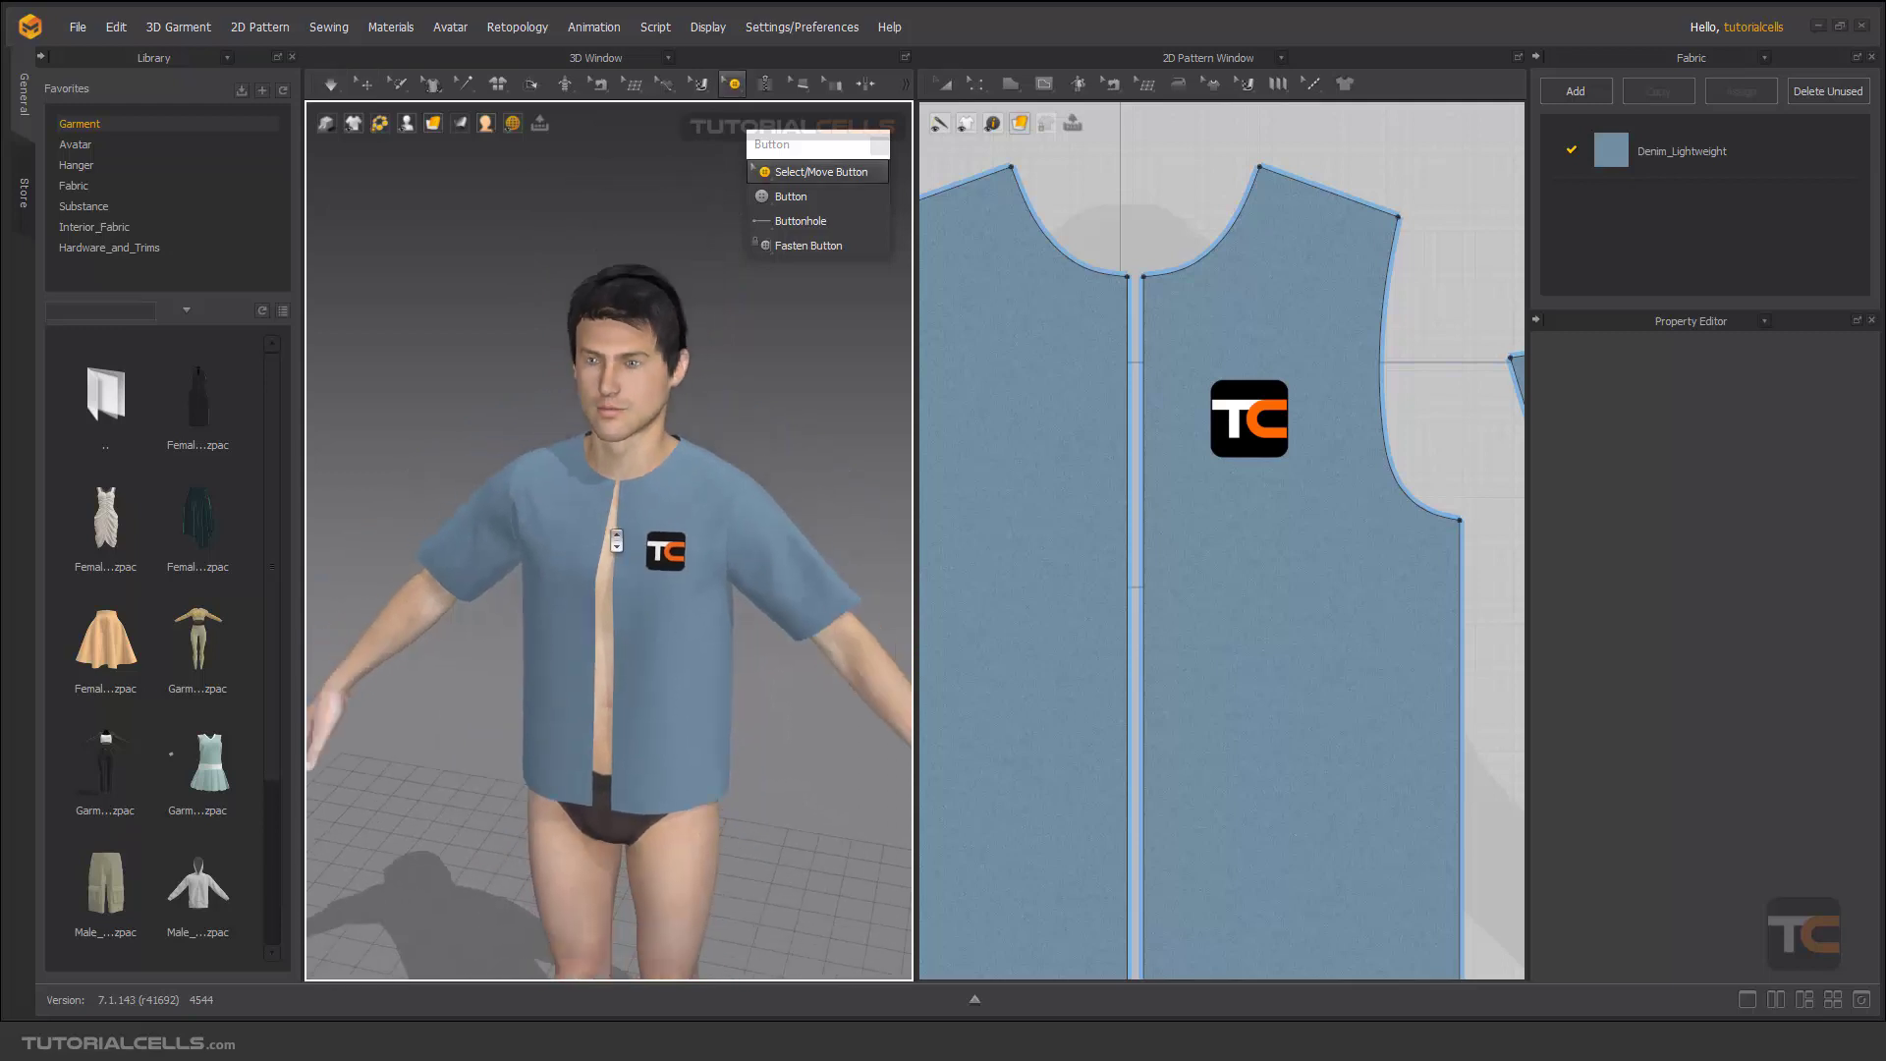
# Step: Place a button near the neckline corner at the center-front edge of the front panel without the logo
pyautogui.scroll(-2, 1077, 371)
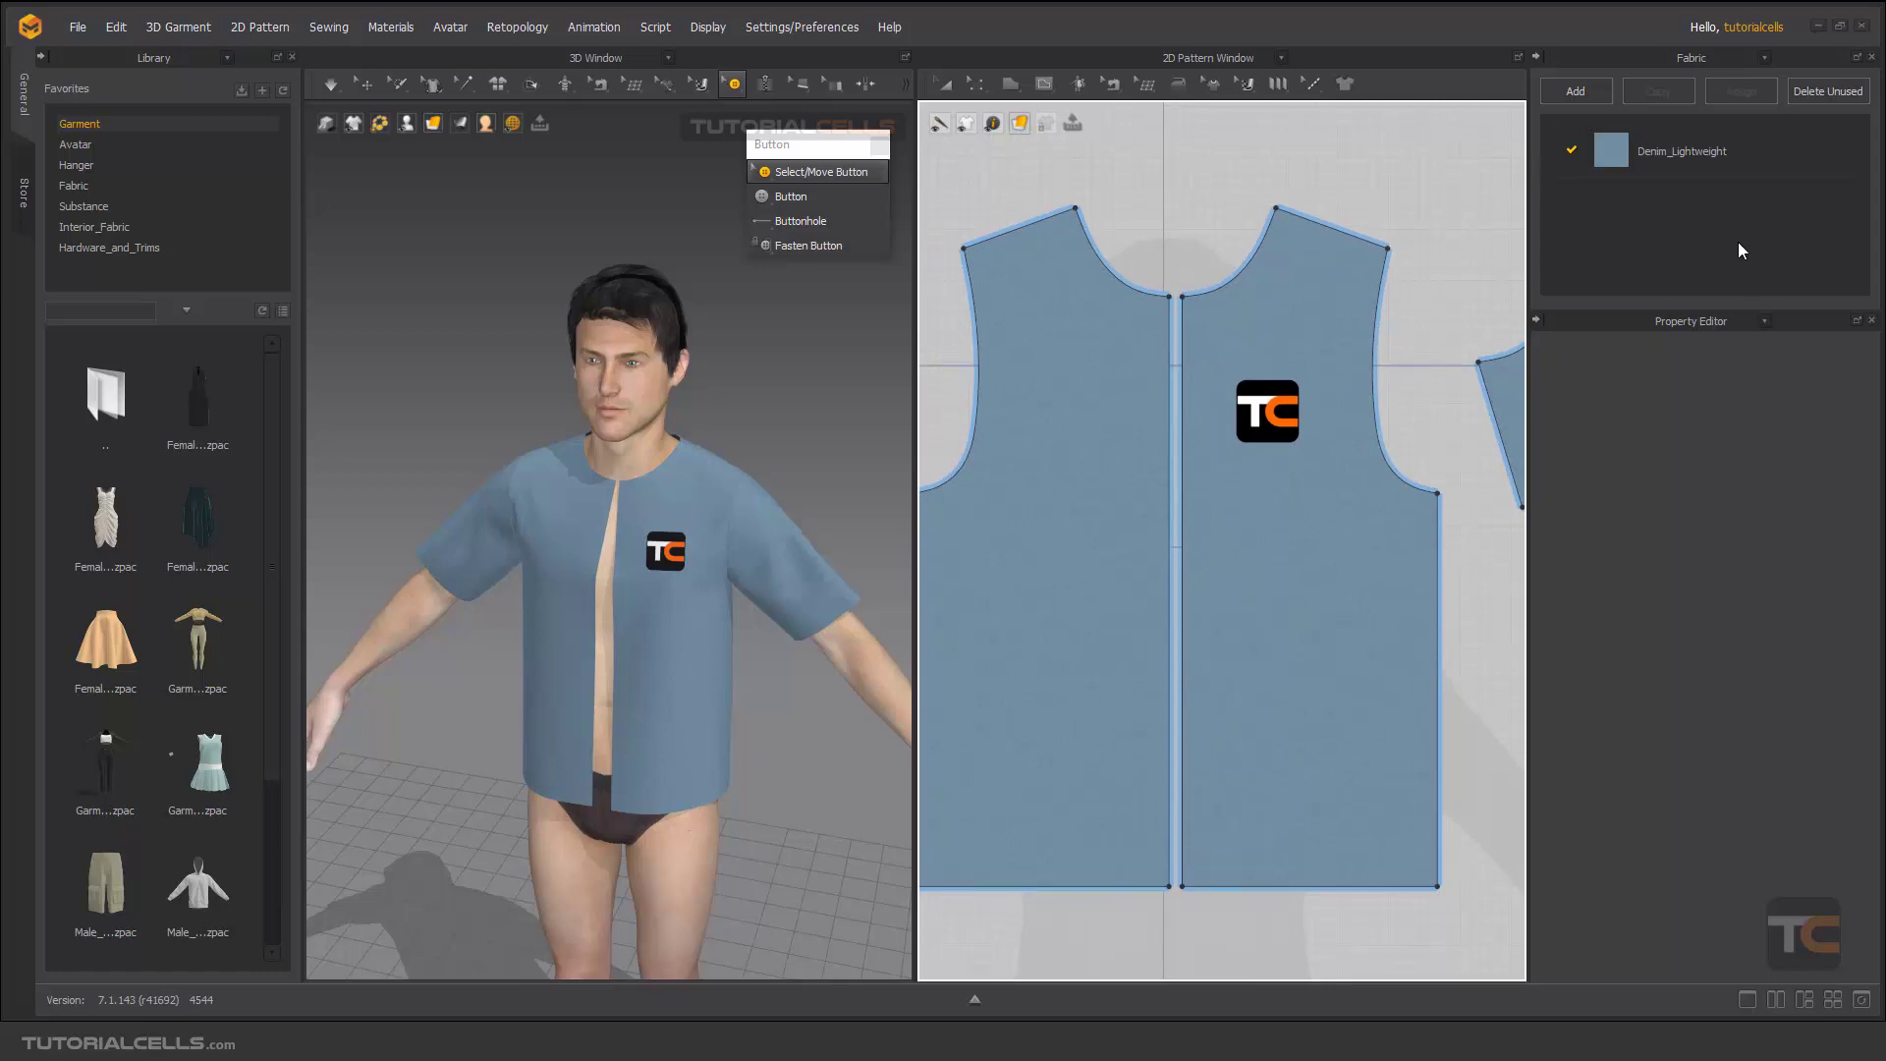
pyautogui.click(763, 188)
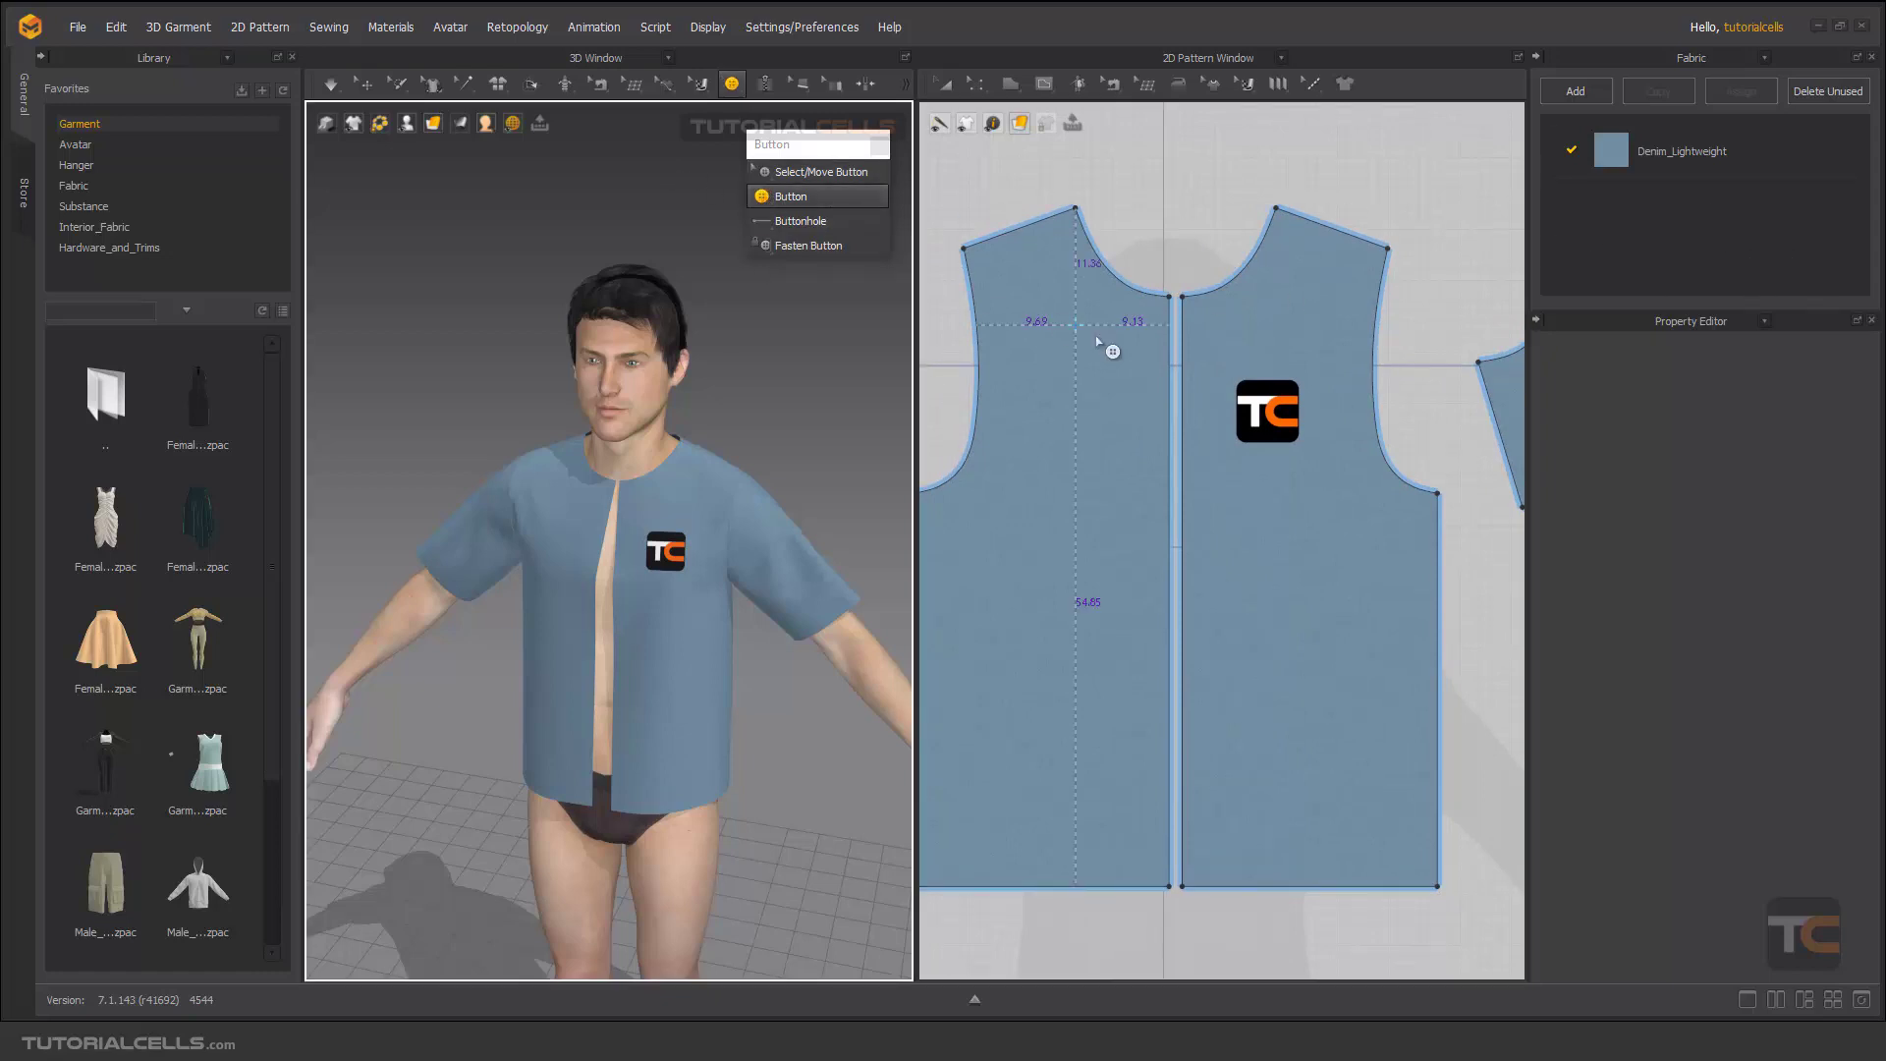
pyautogui.scroll(5, 1172, 338)
pyautogui.scroll(5, 615, 386)
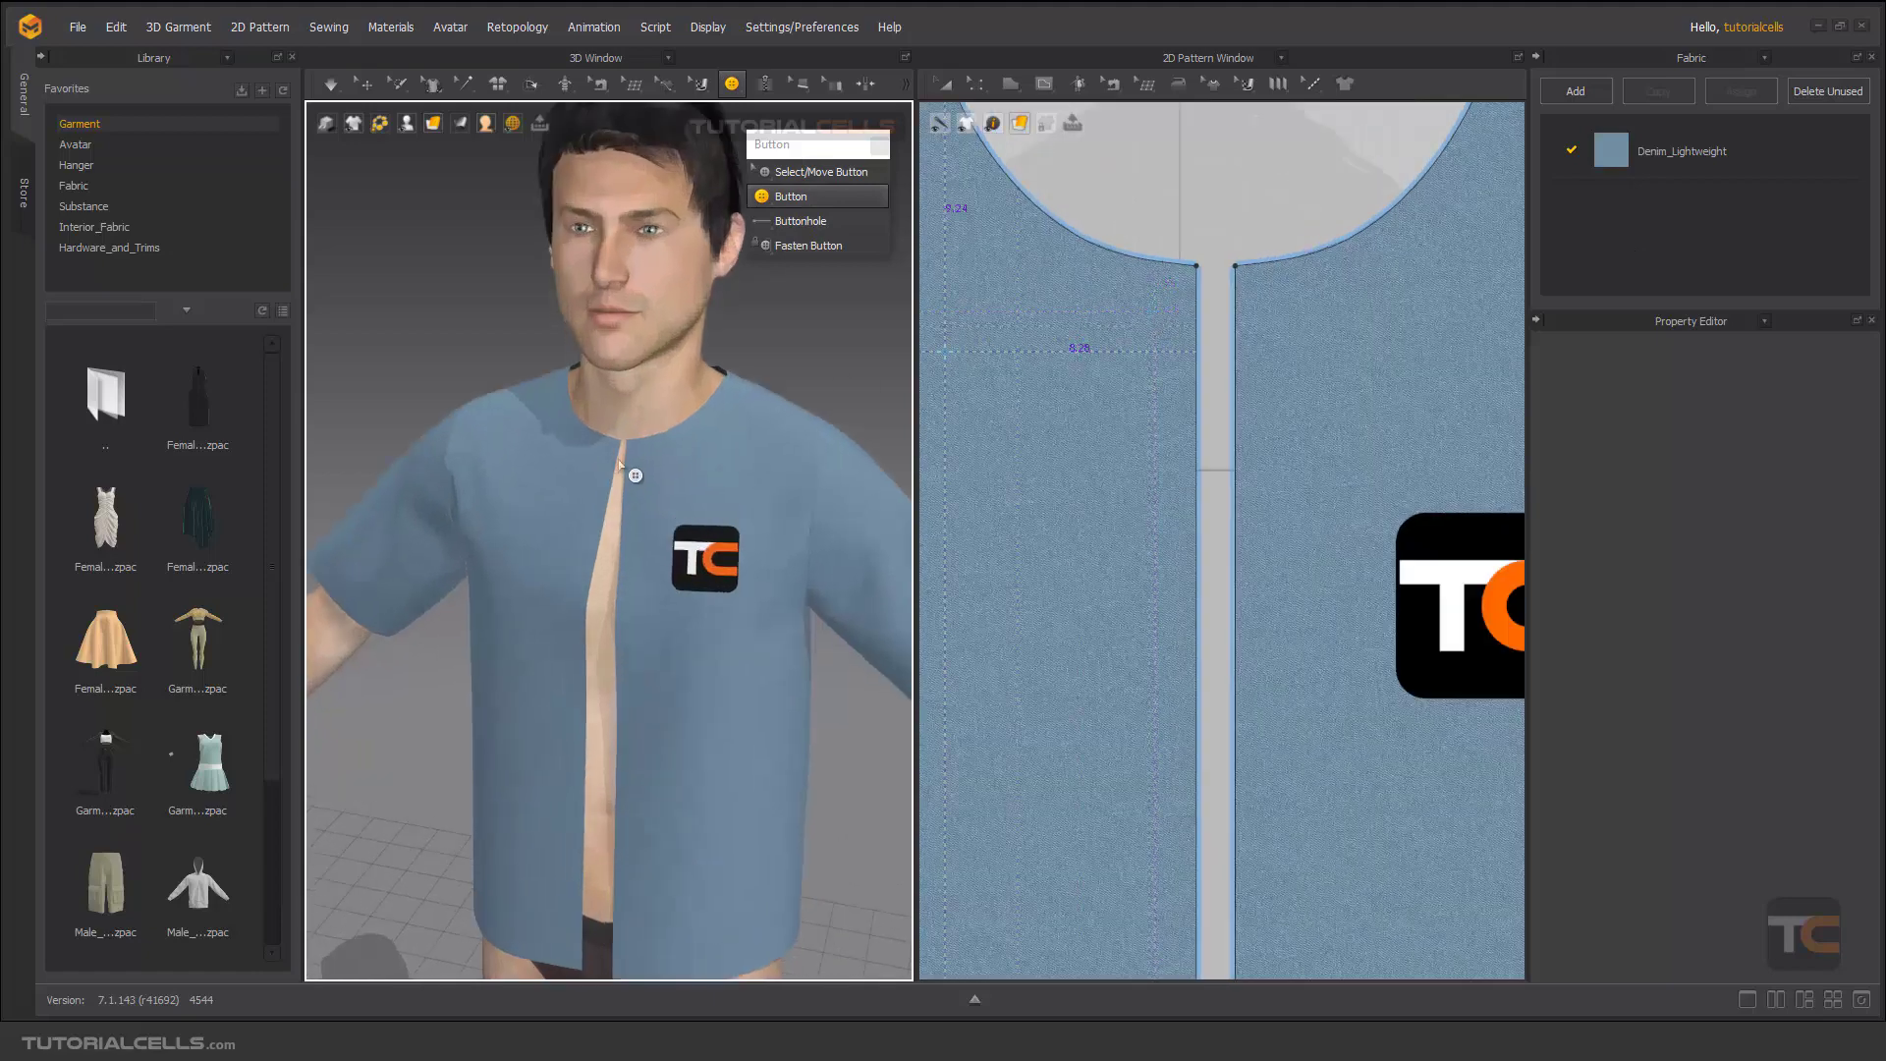
pyautogui.scroll(-4, 616, 386)
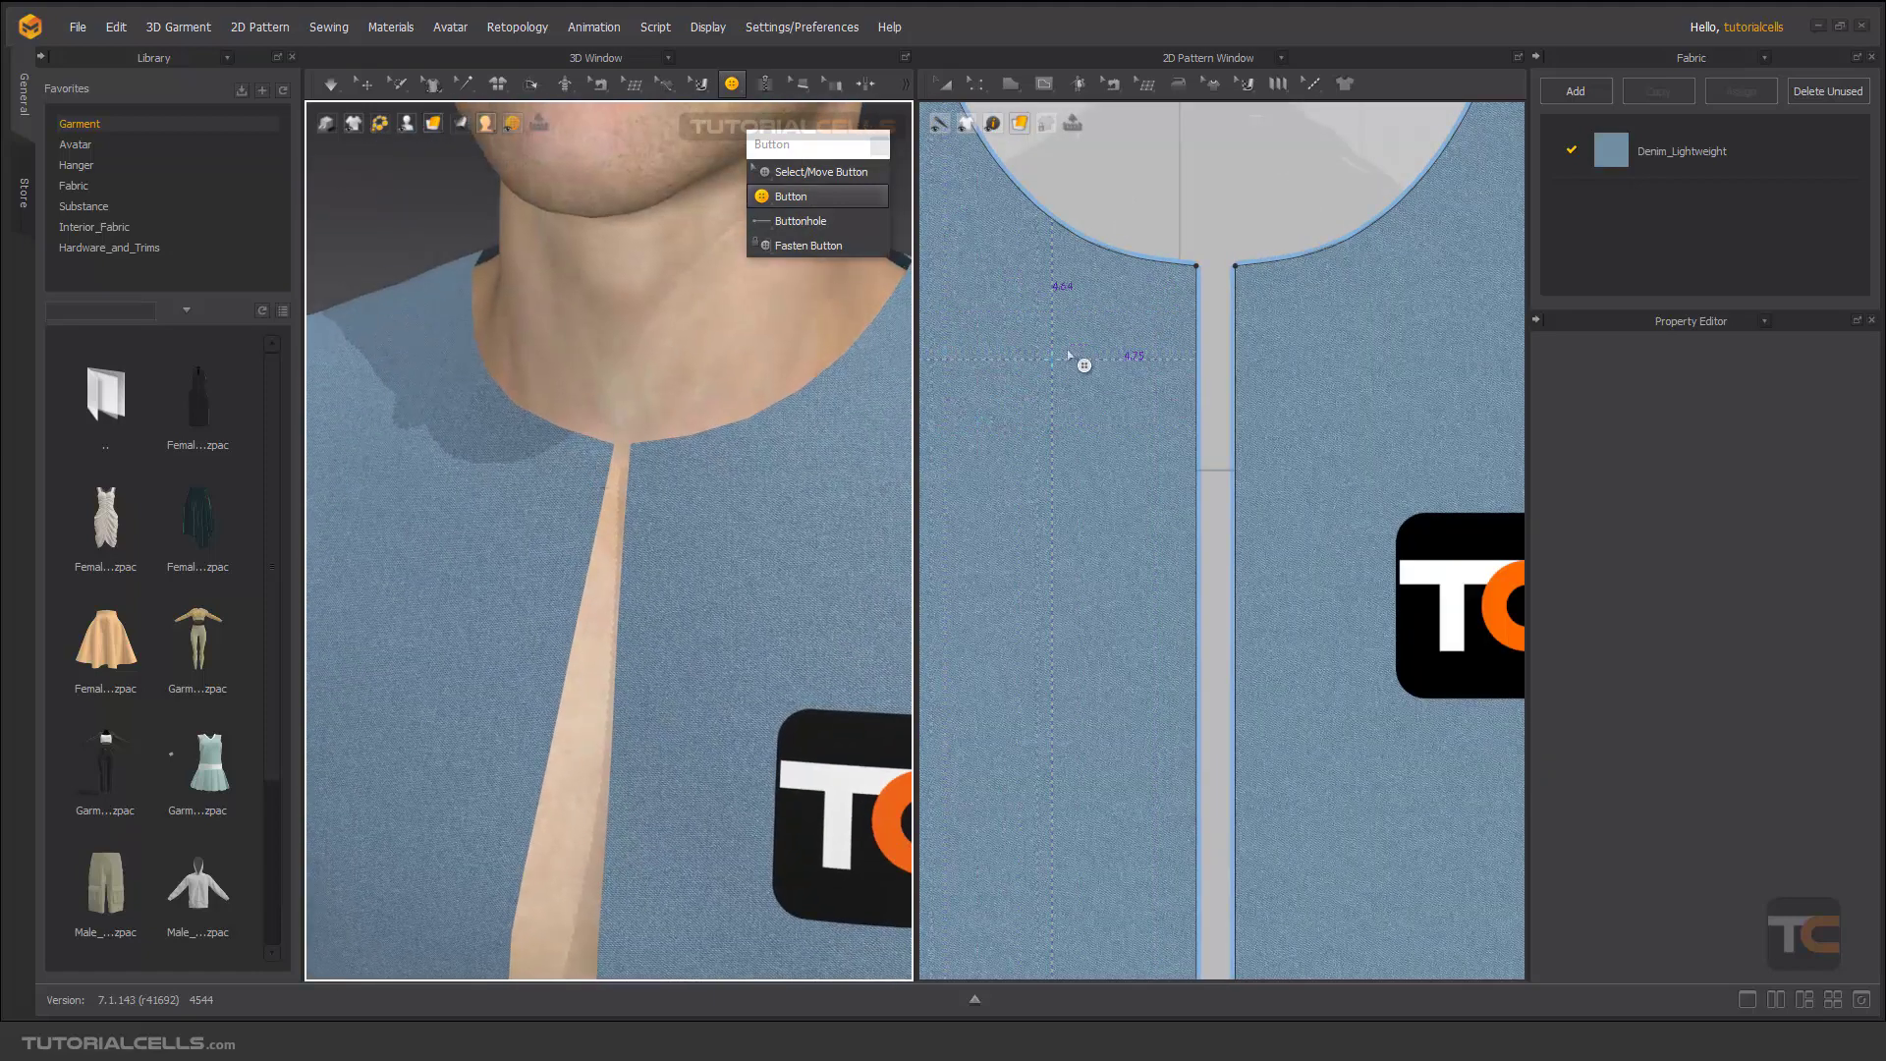
pyautogui.click(1169, 294)
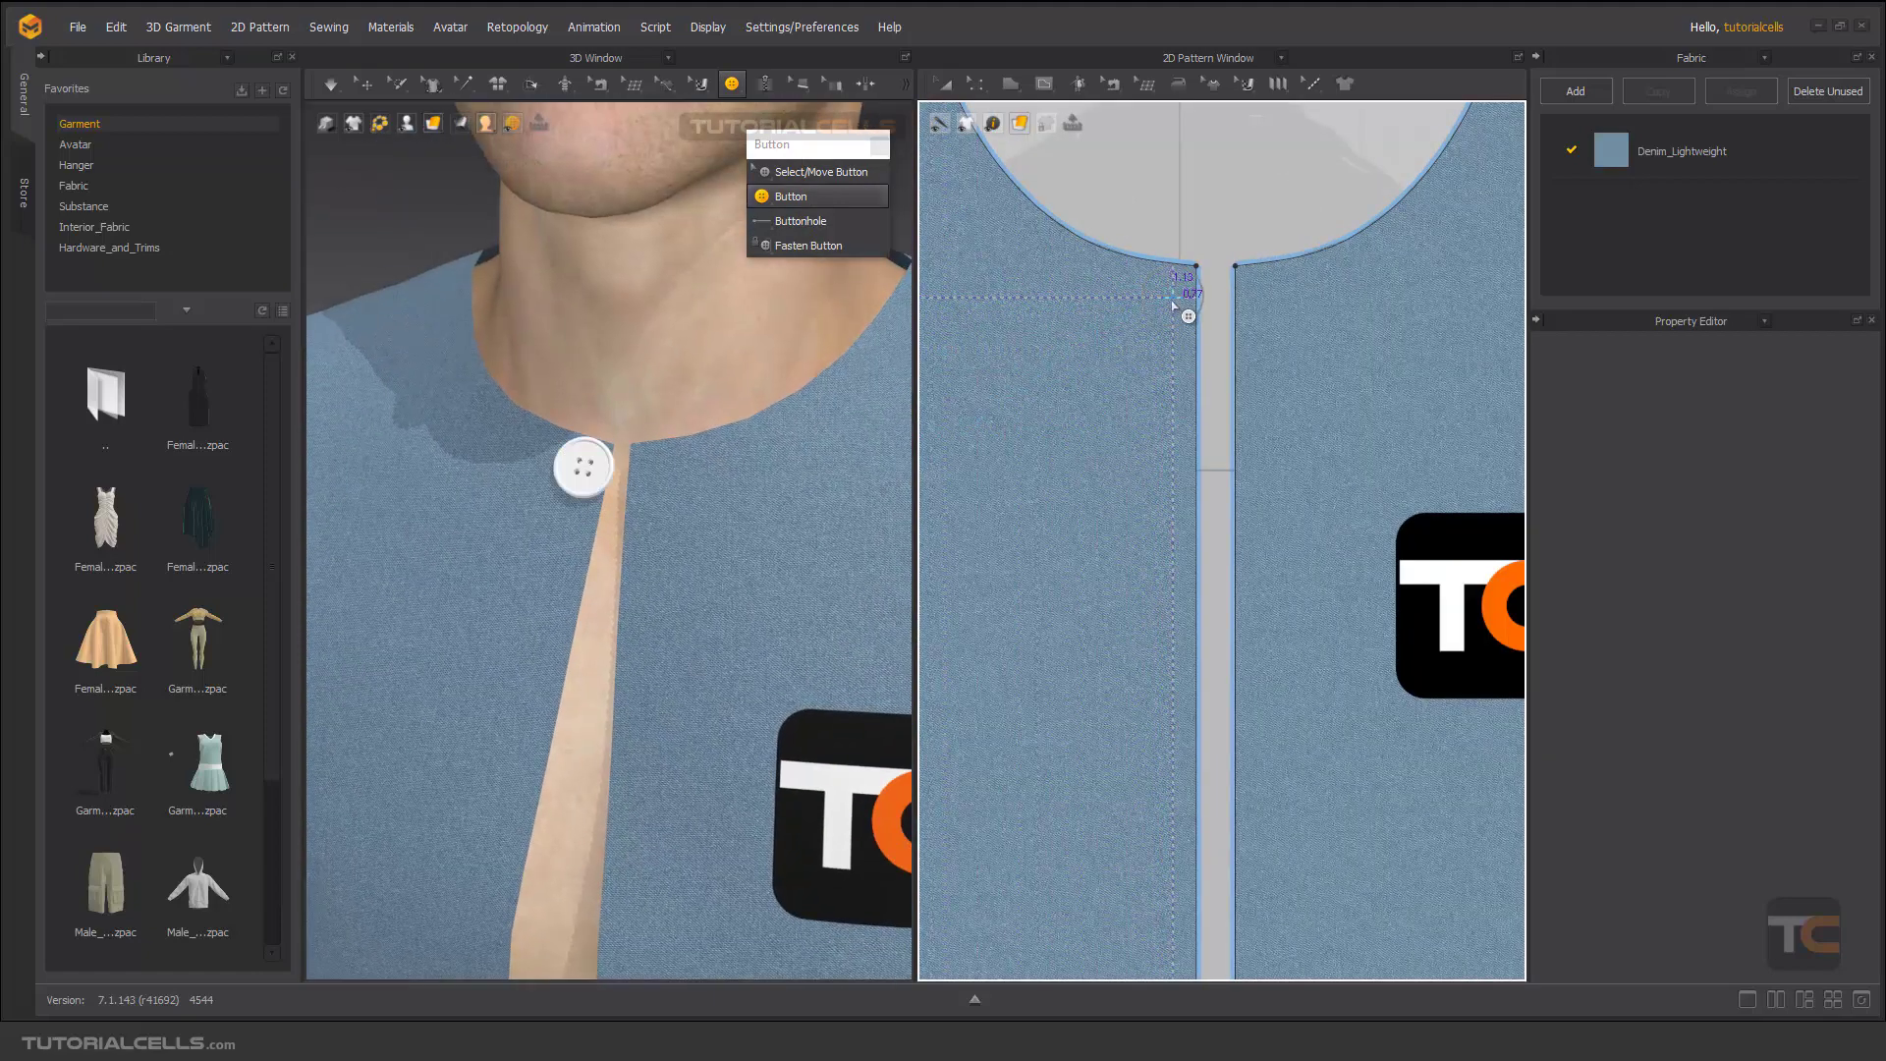
pyautogui.scroll(3, 589, 432)
pyautogui.scroll(-3, 609, 432)
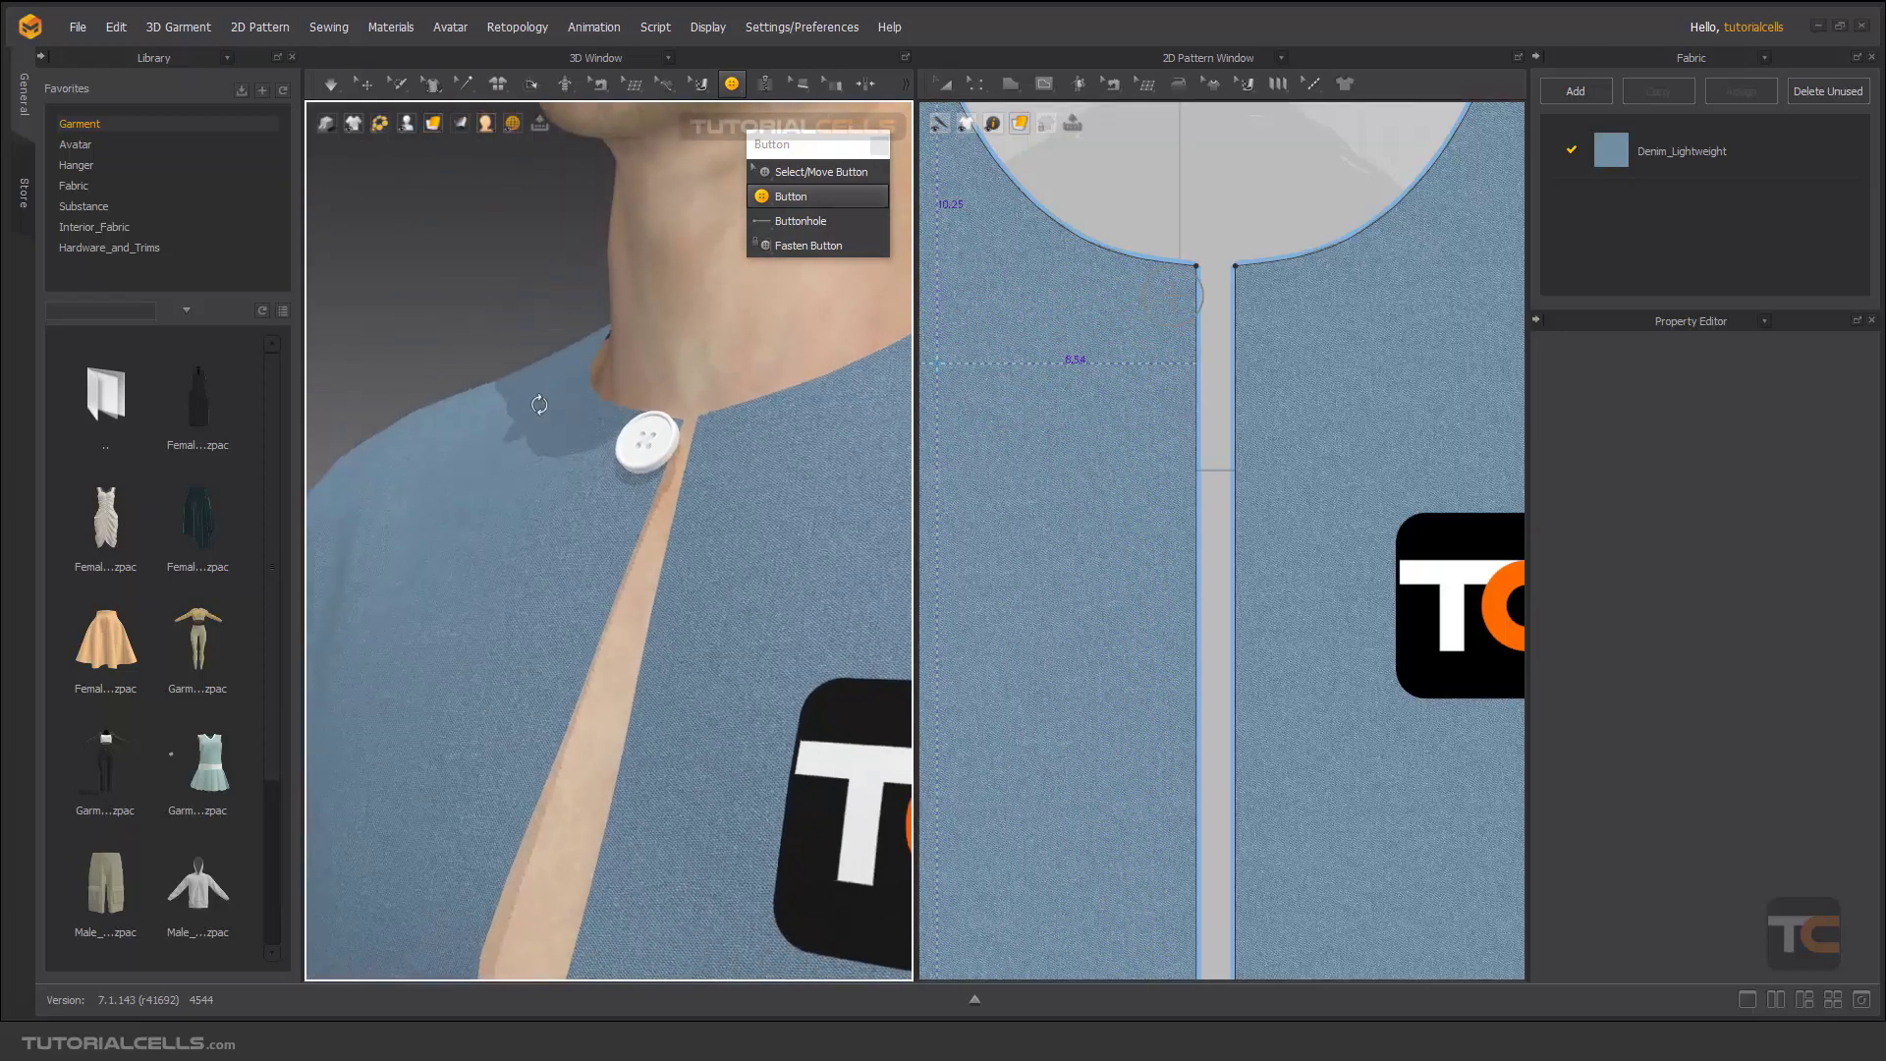
pyautogui.scroll(3, 611, 429)
pyautogui.moveTo(611, 428); pyautogui.dragTo(577, 442, button='right')
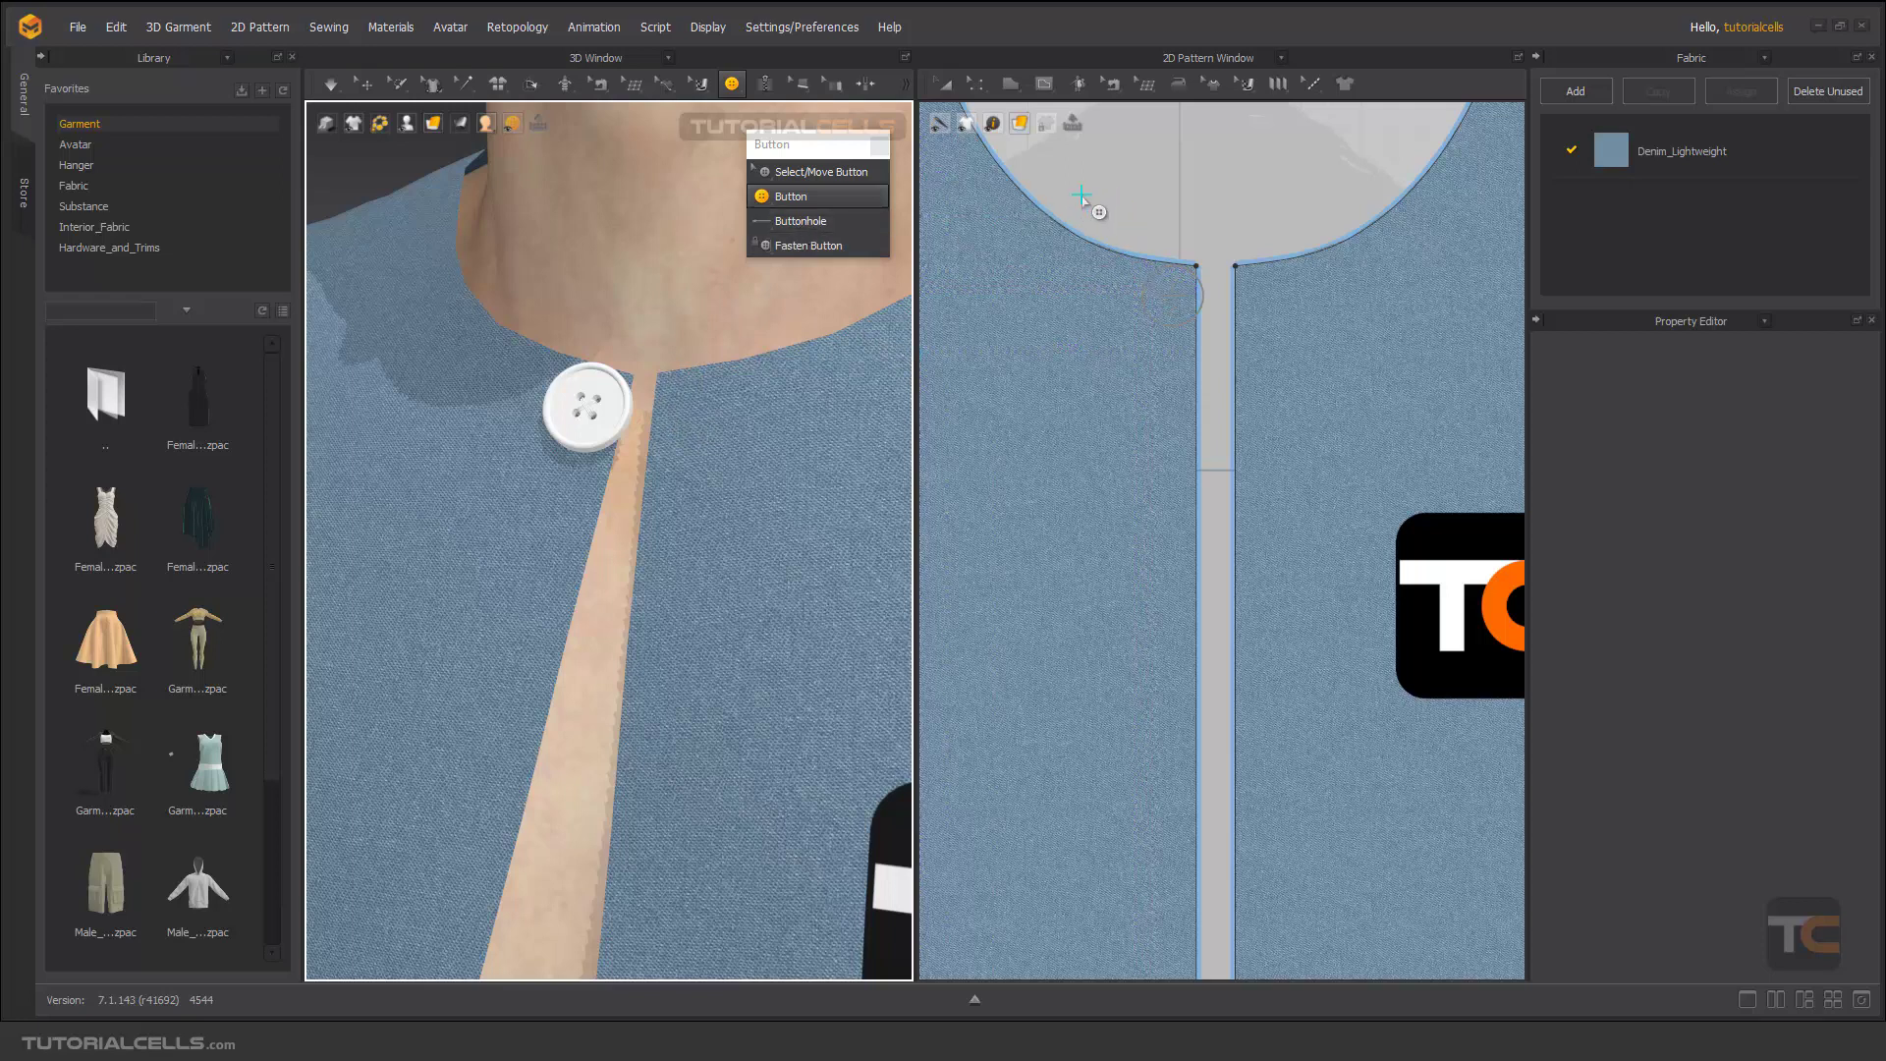
# Step: Select the placed button in the pattern view with the Select/Move Button tool
pyautogui.click(945, 84)
pyautogui.click(1199, 312)
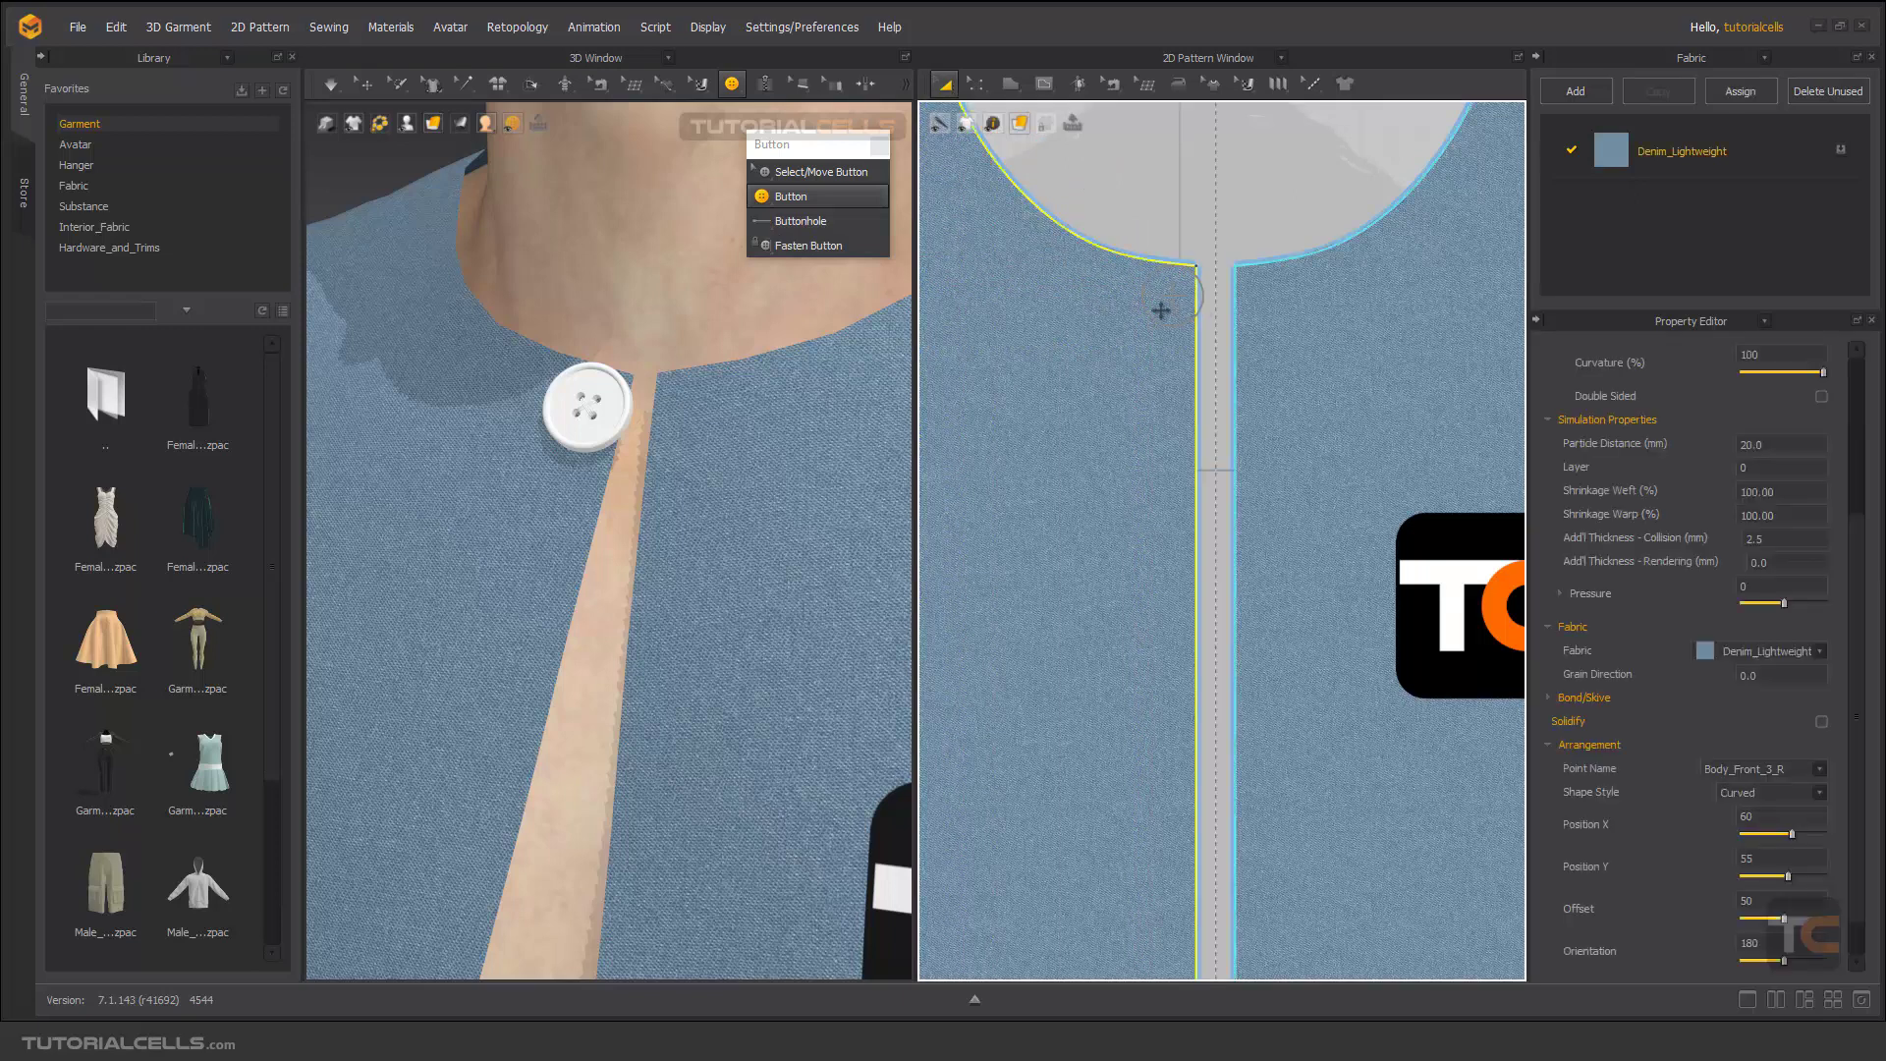
pyautogui.click(811, 174)
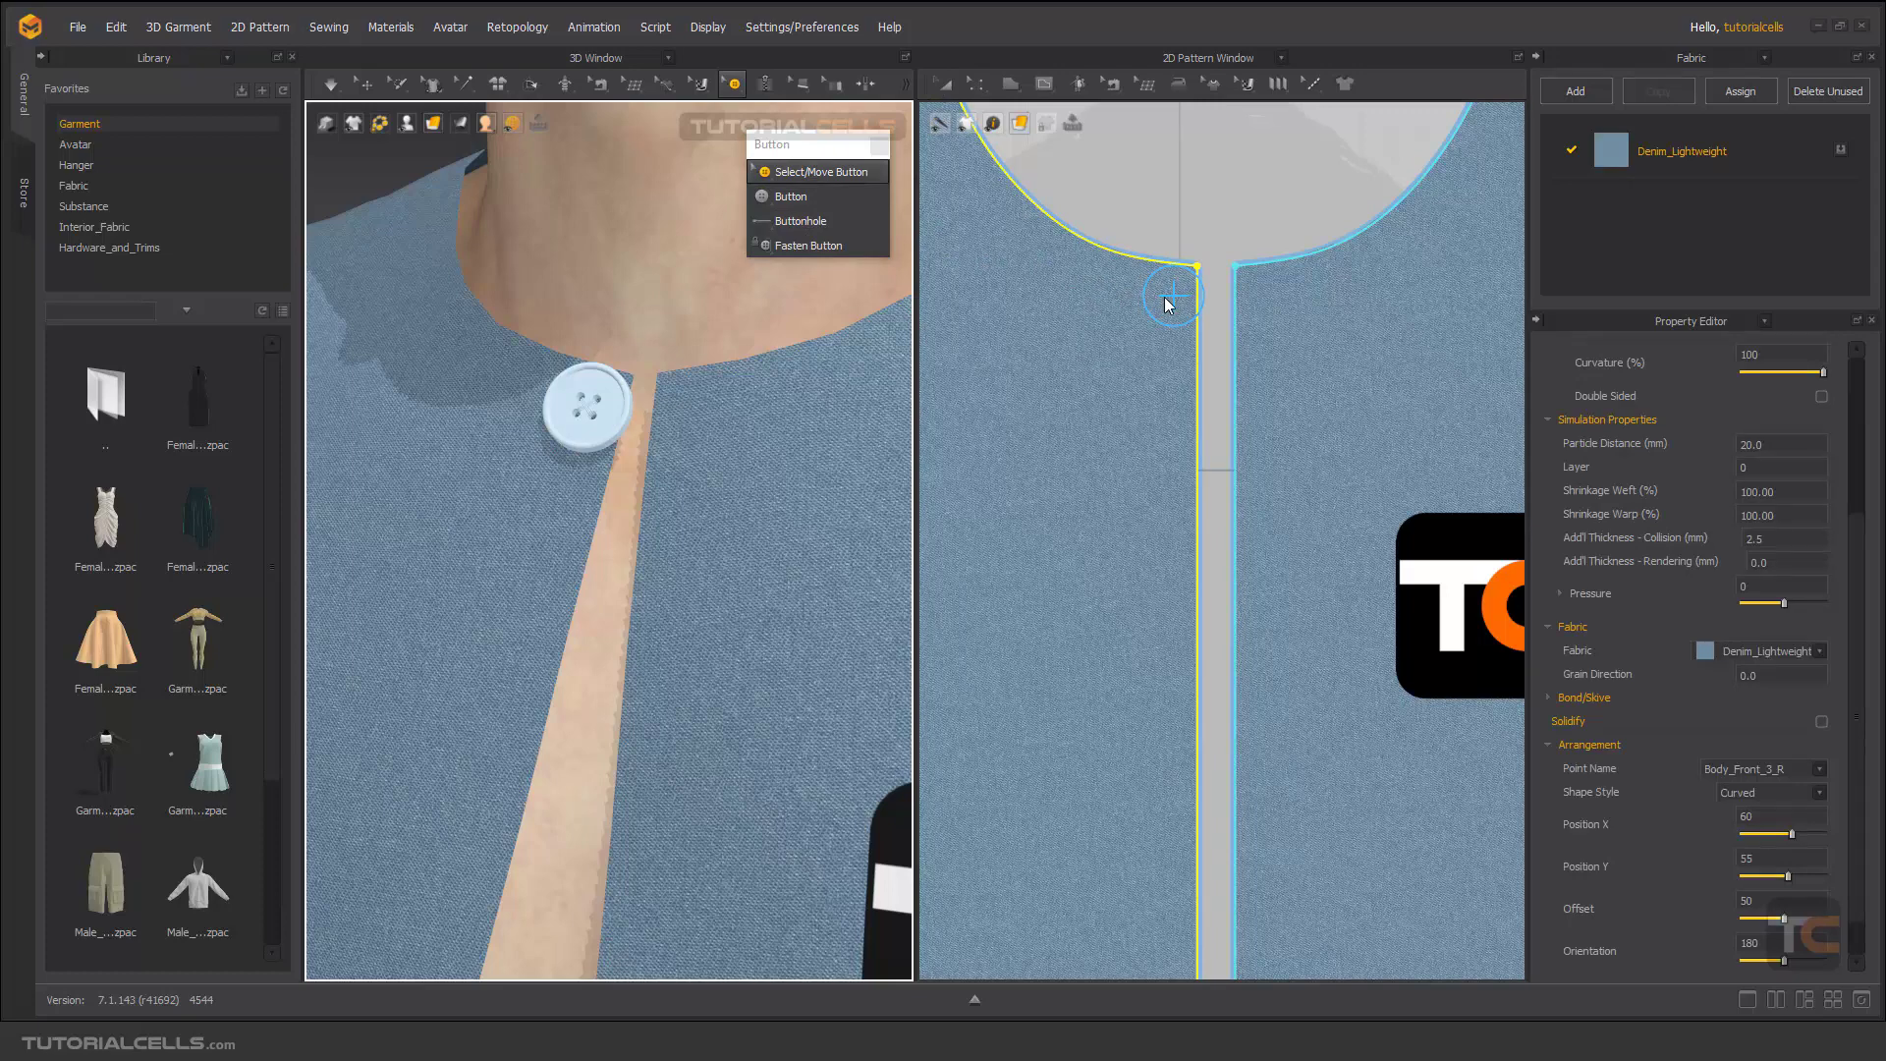
pyautogui.click(1165, 298)
pyautogui.scroll(-5, 1157, 265)
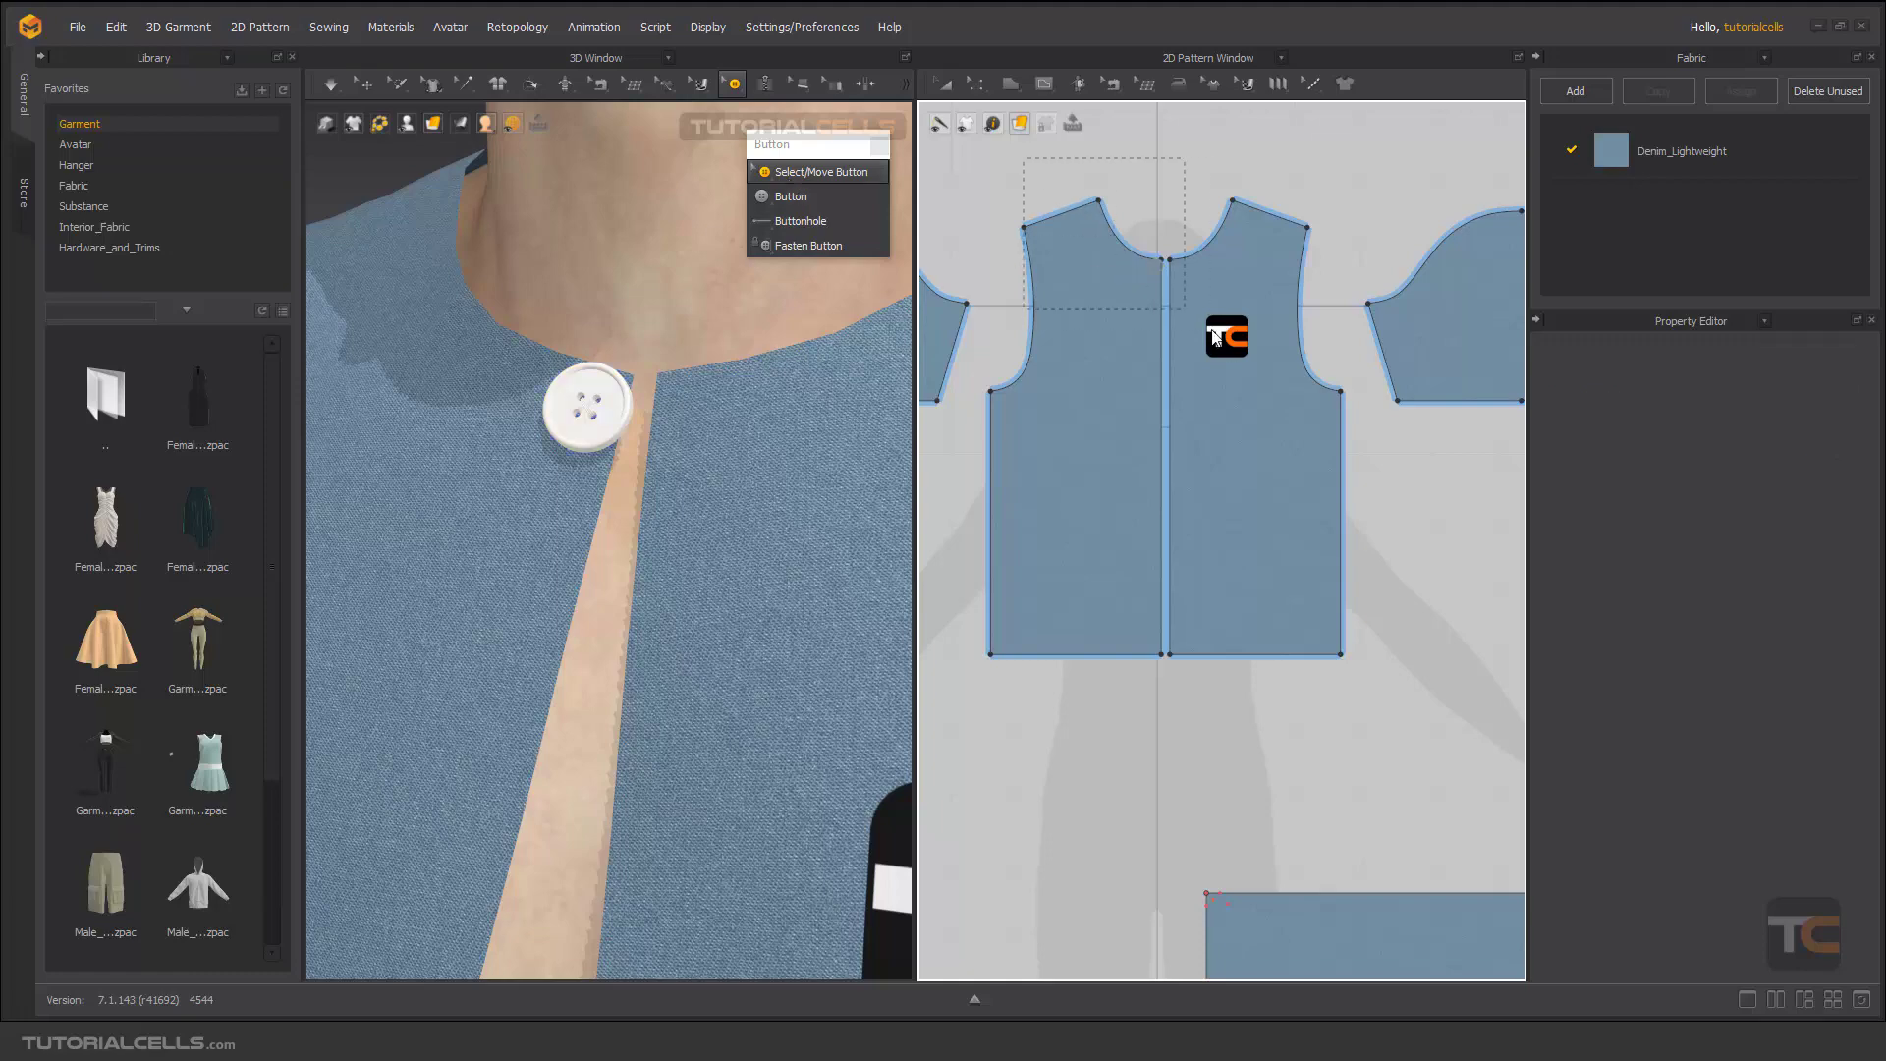
pyautogui.scroll(5, 1153, 271)
pyautogui.scroll(-5, 1151, 280)
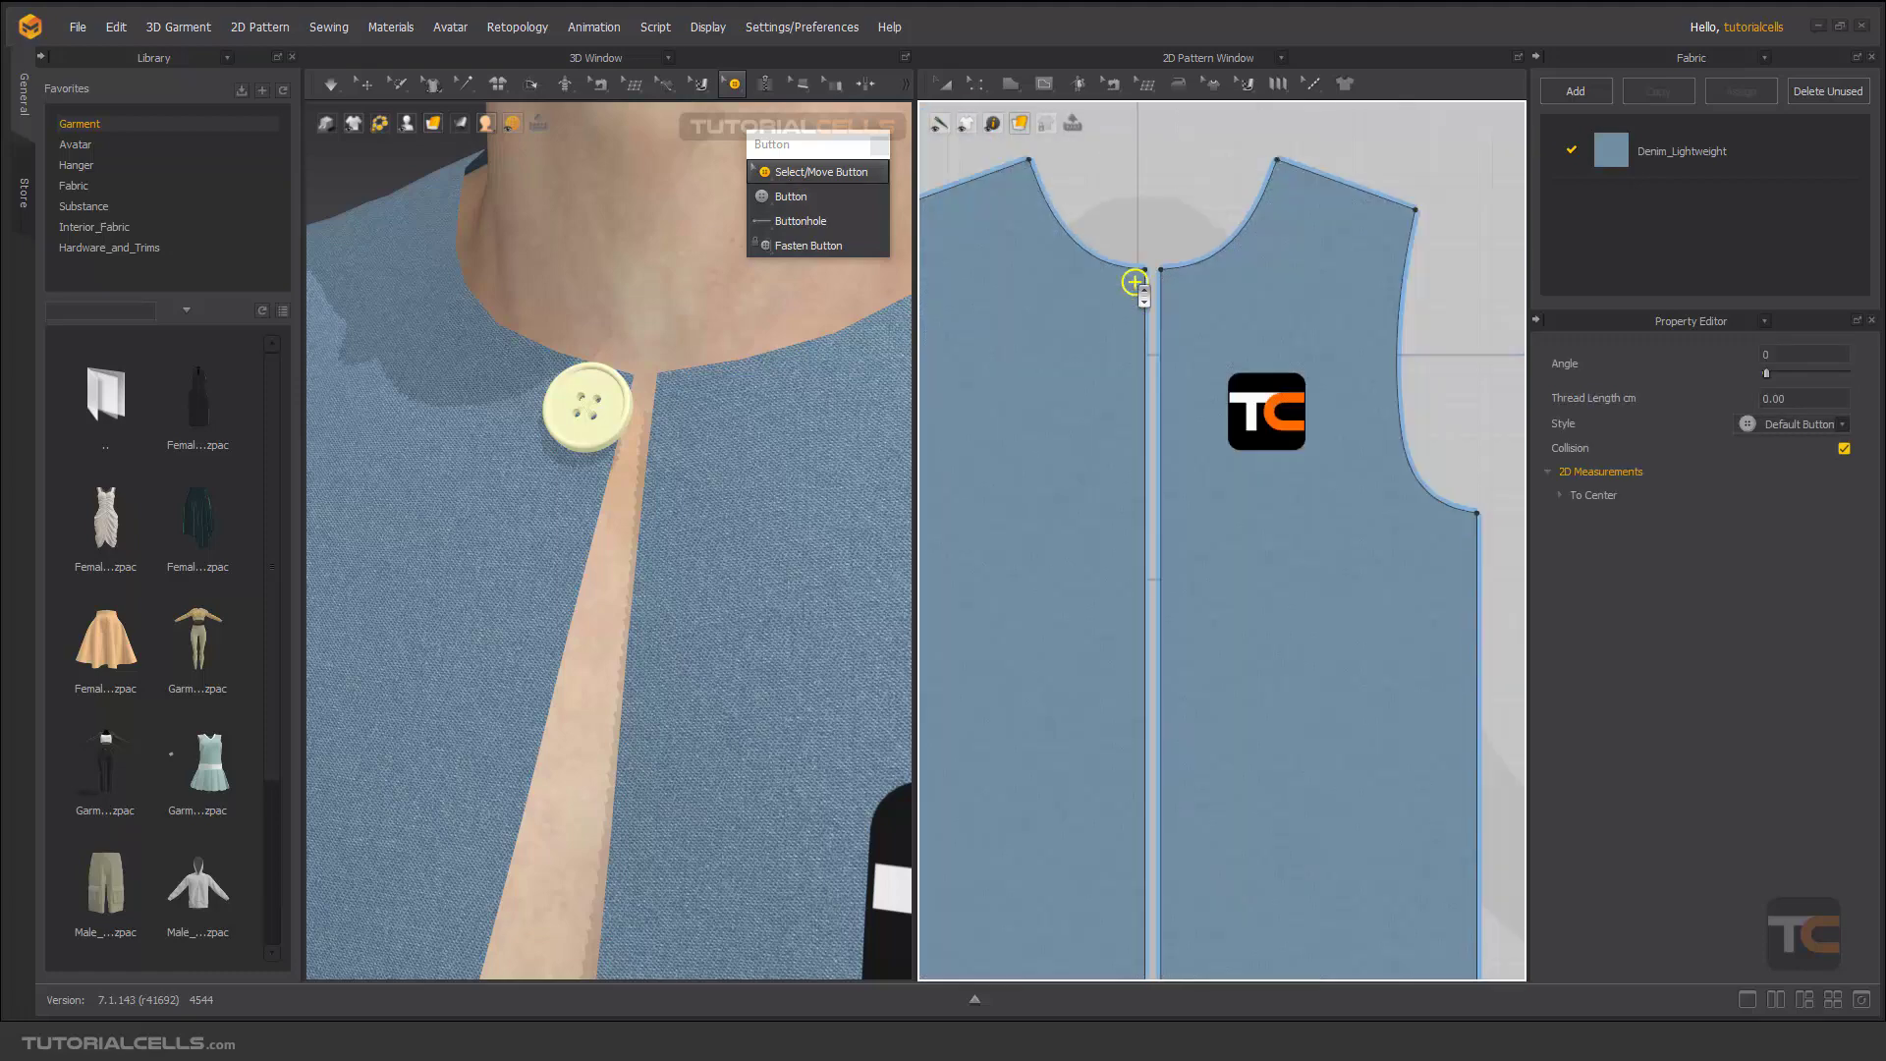
pyautogui.scroll(5, 1129, 280)
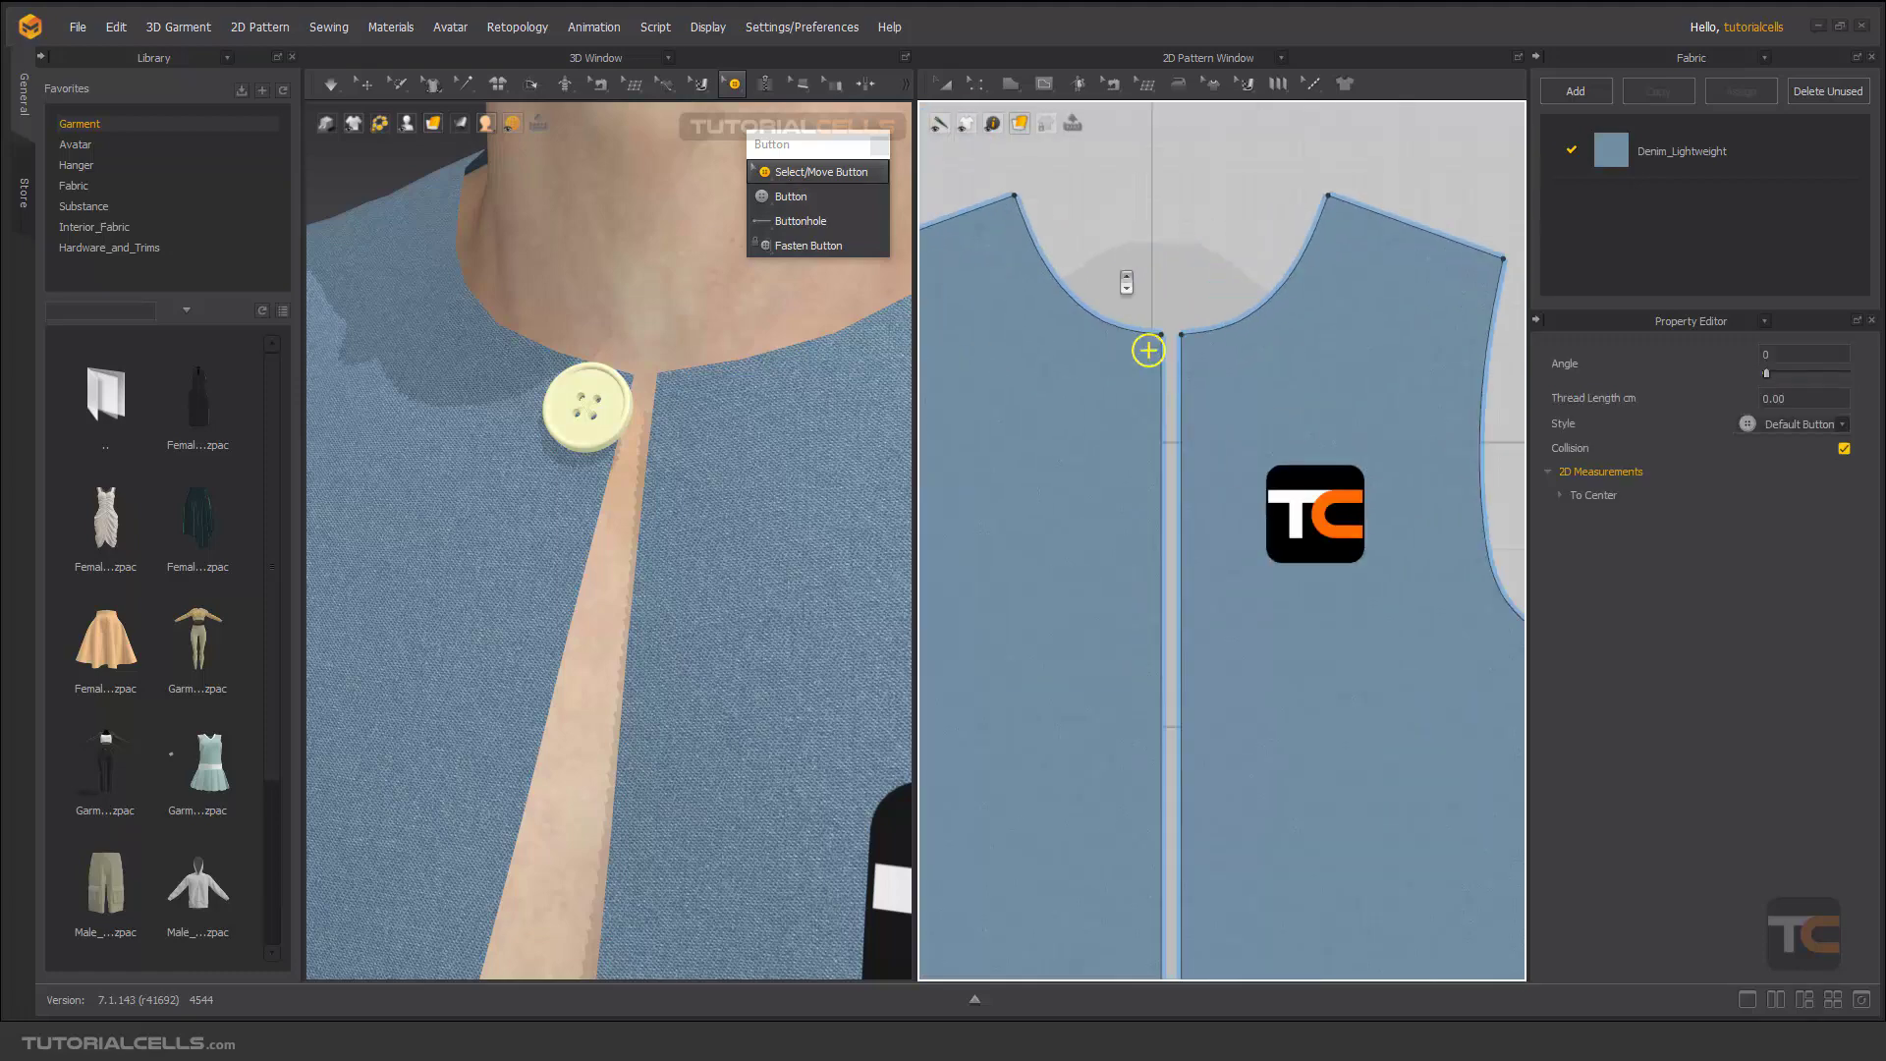
pyautogui.moveTo(1150, 370); pyautogui.dragTo(1108, 413, button='middle')
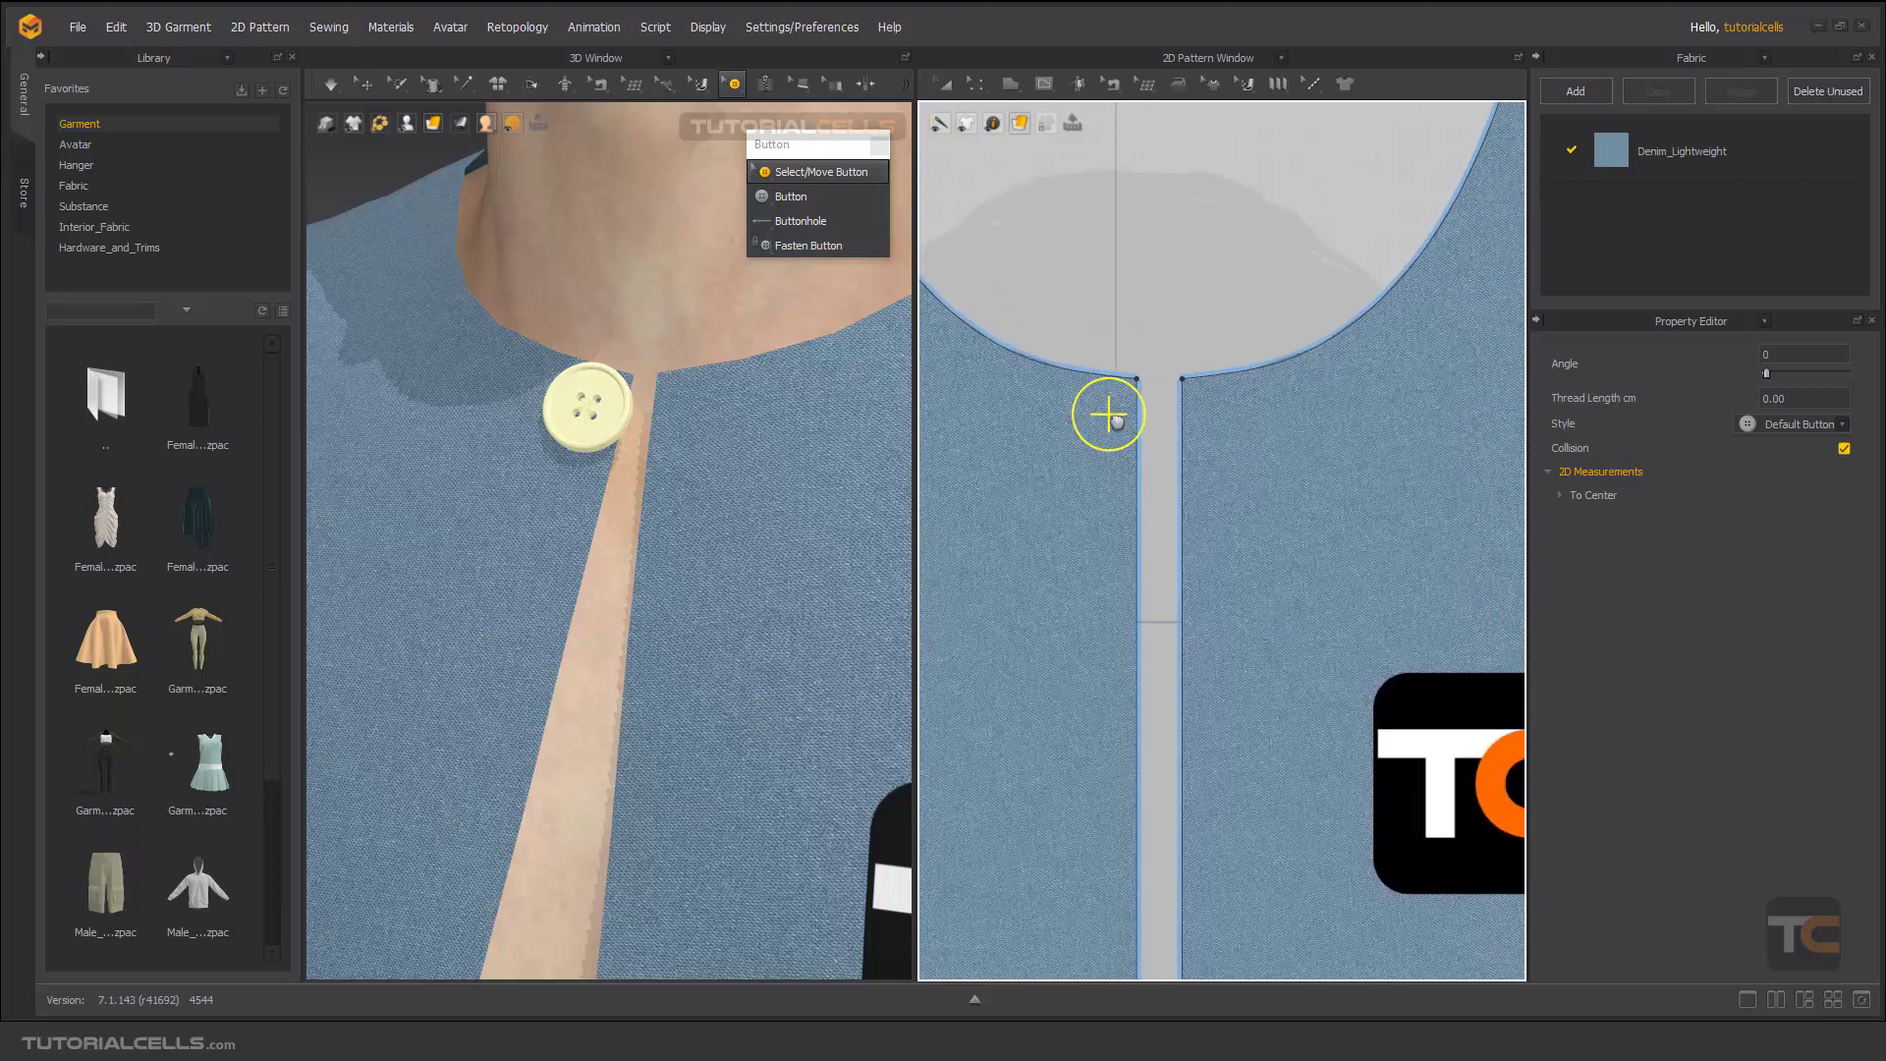
# Step: Add a buttonhole on the logo-side front panel, level with the button and close to the center-front edge
pyautogui.click(824, 222)
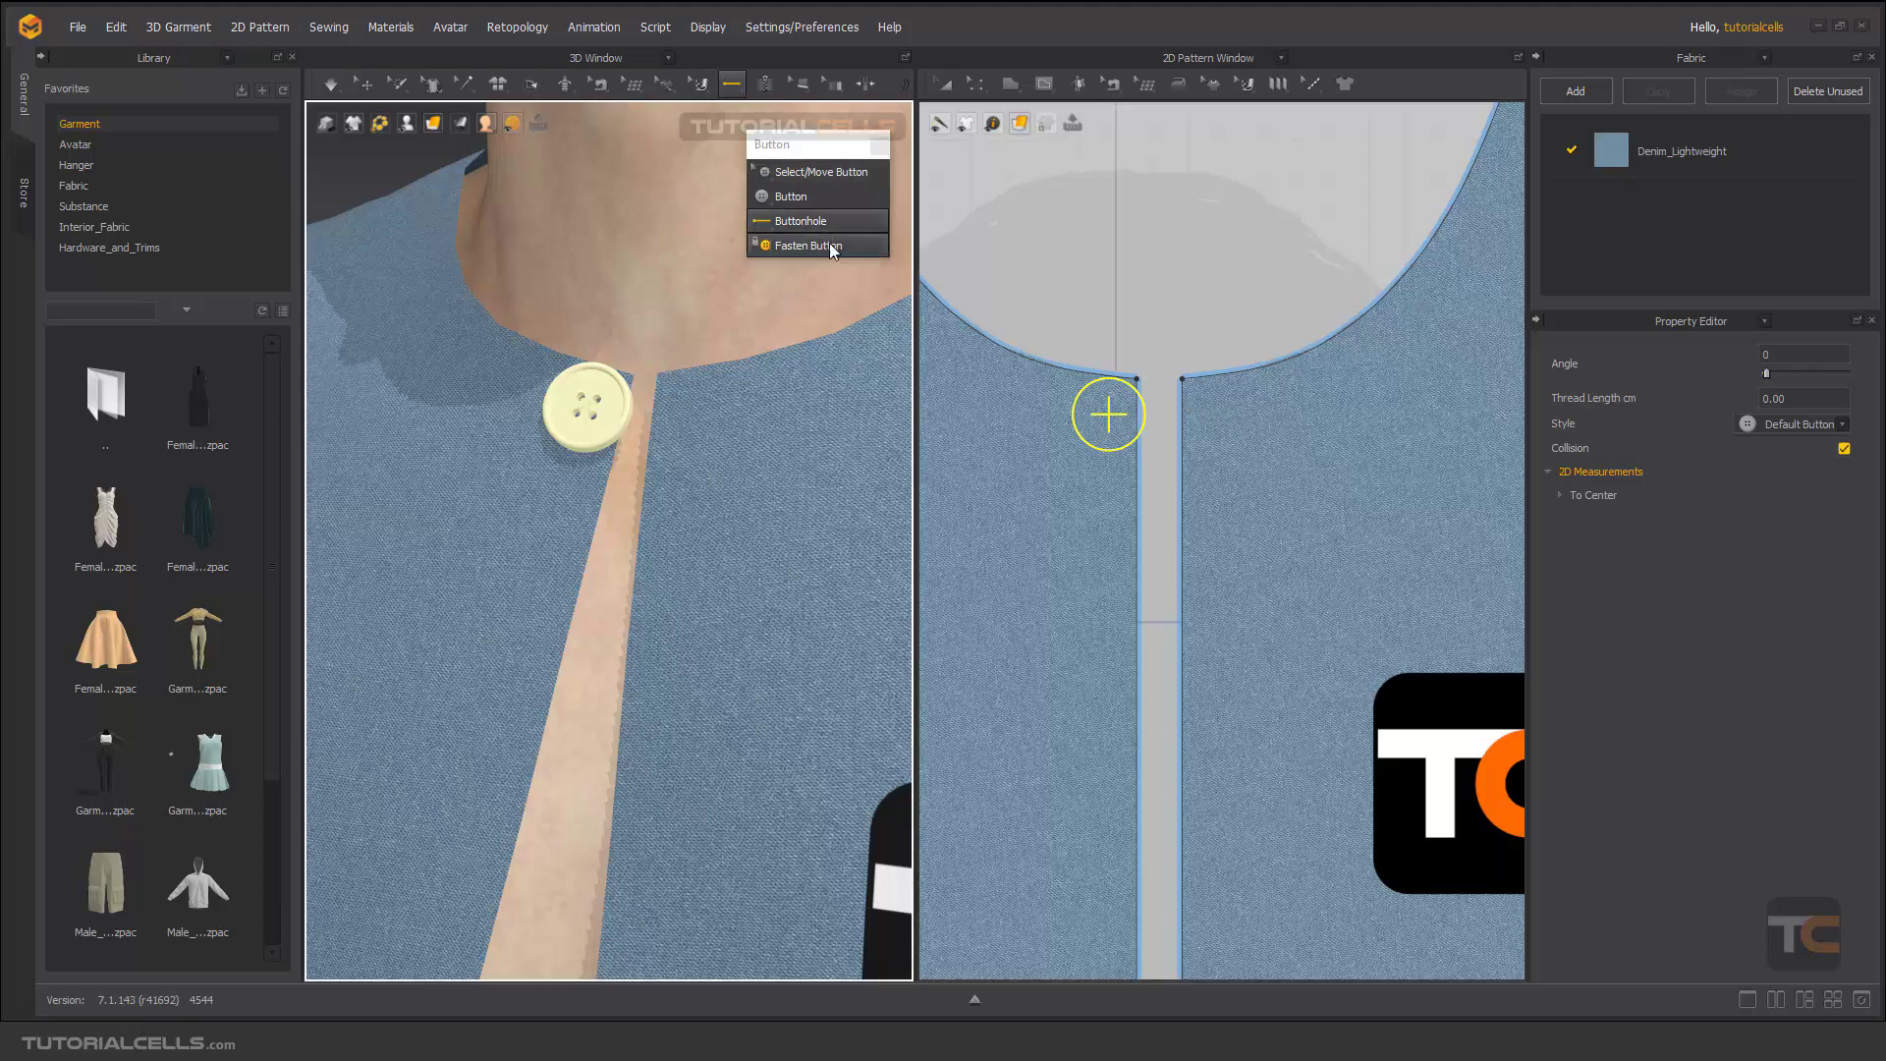
pyautogui.click(1200, 417)
pyautogui.scroll(3, 1198, 442)
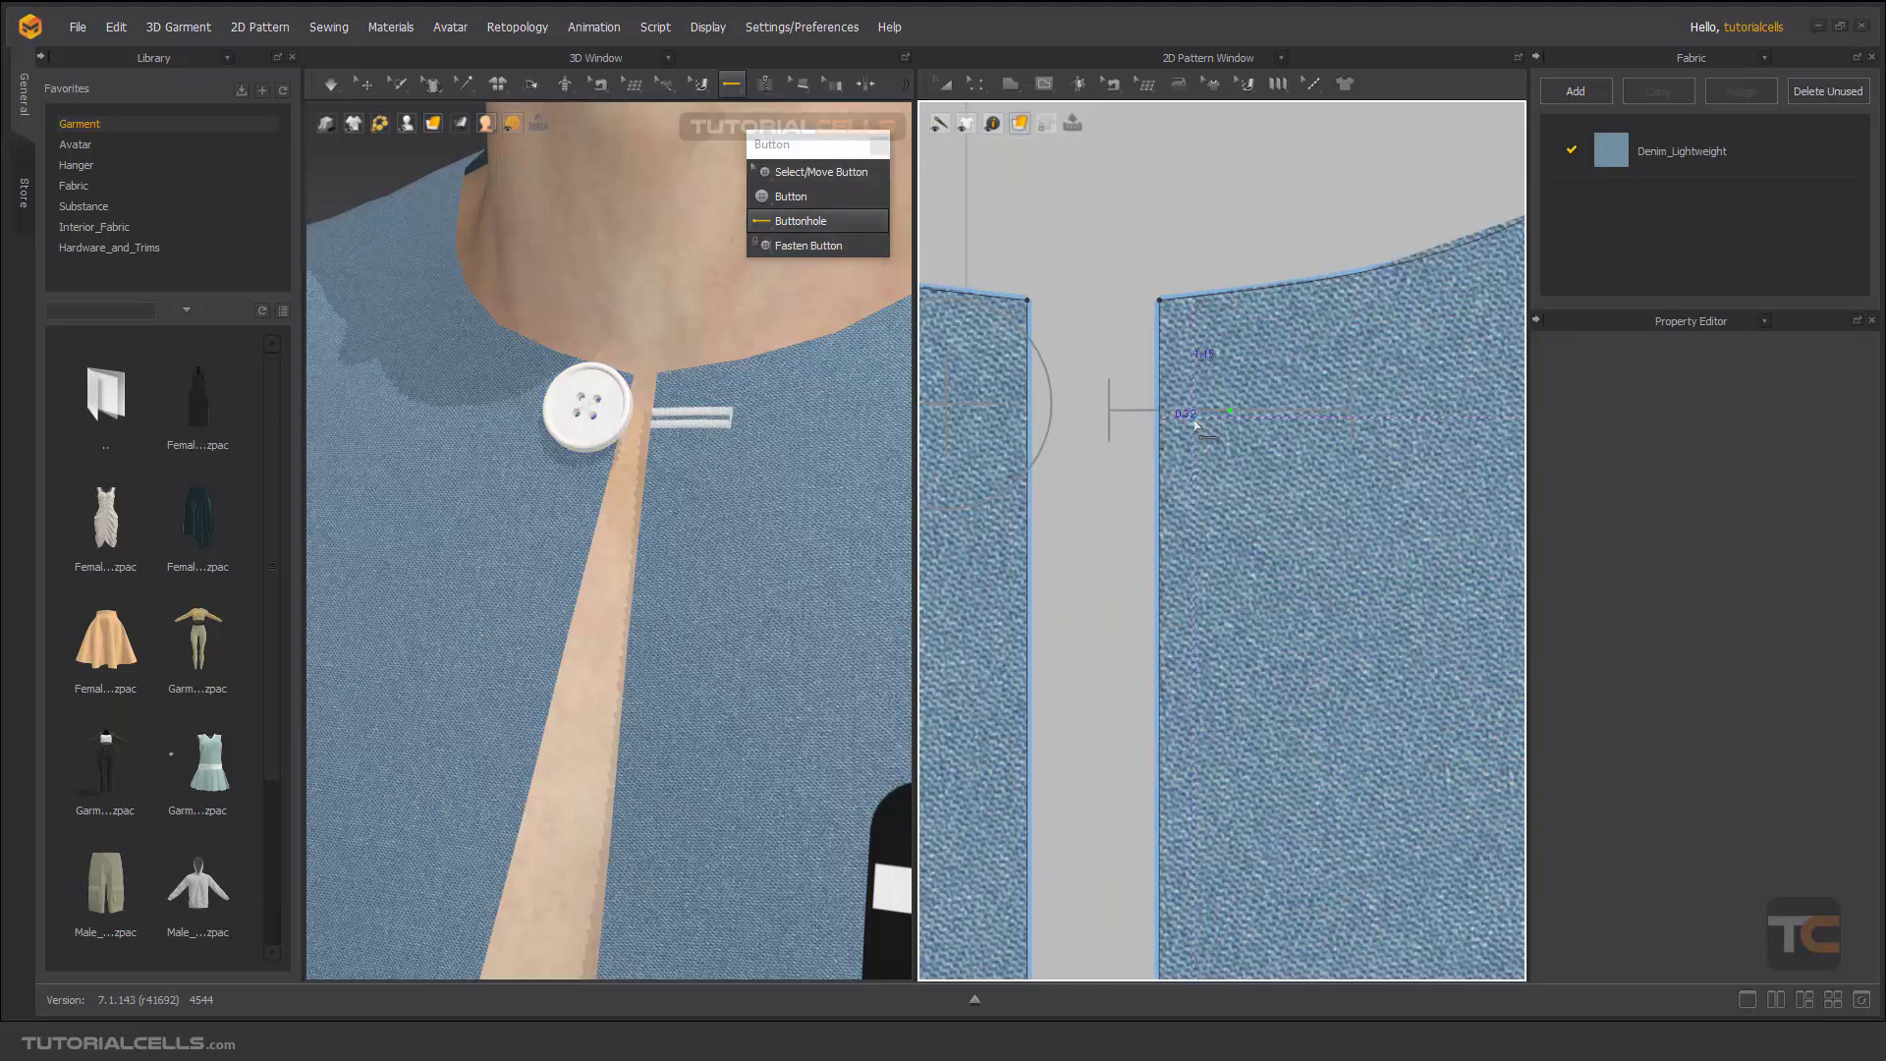
# Step: Delete the manually placed buttonhole from the logo-side front panel
pyautogui.click(765, 172)
pyautogui.click(1128, 403)
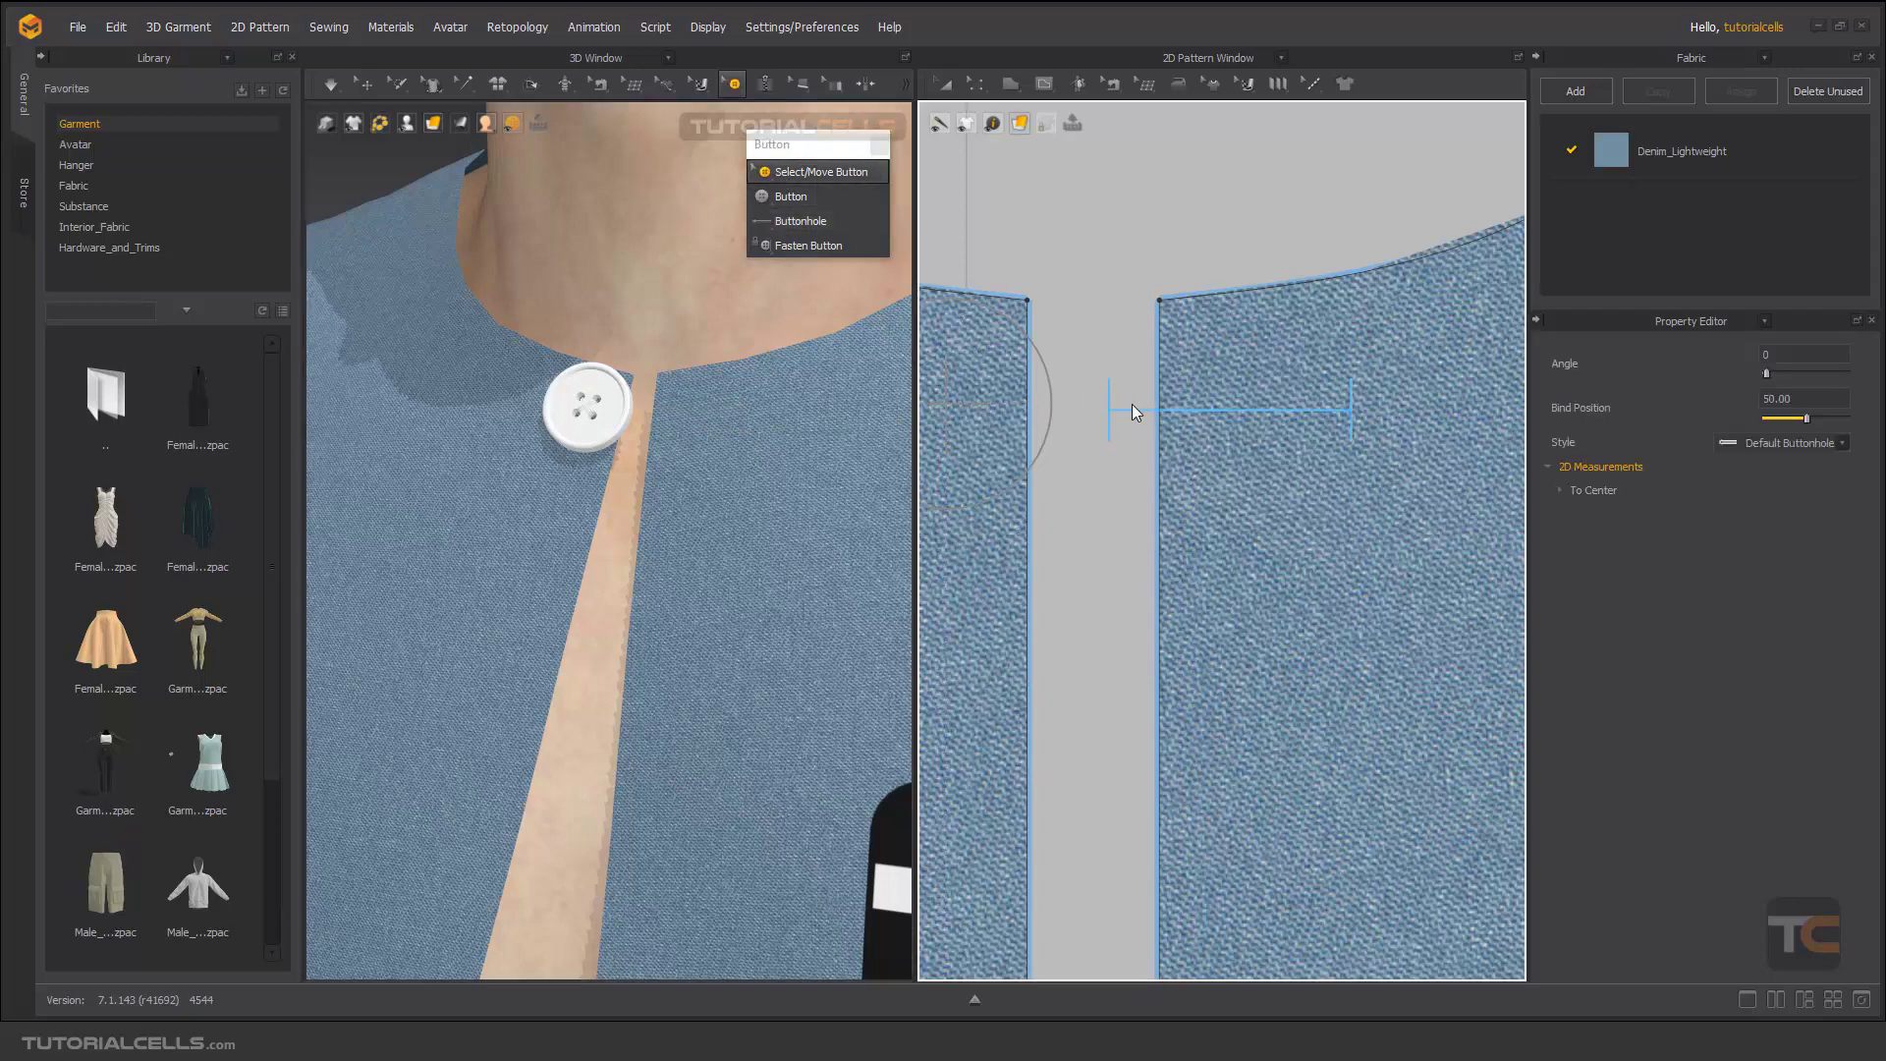
pyautogui.press('Delete')
pyautogui.scroll(-2, 1131, 404)
pyautogui.scroll(1, 1133, 412)
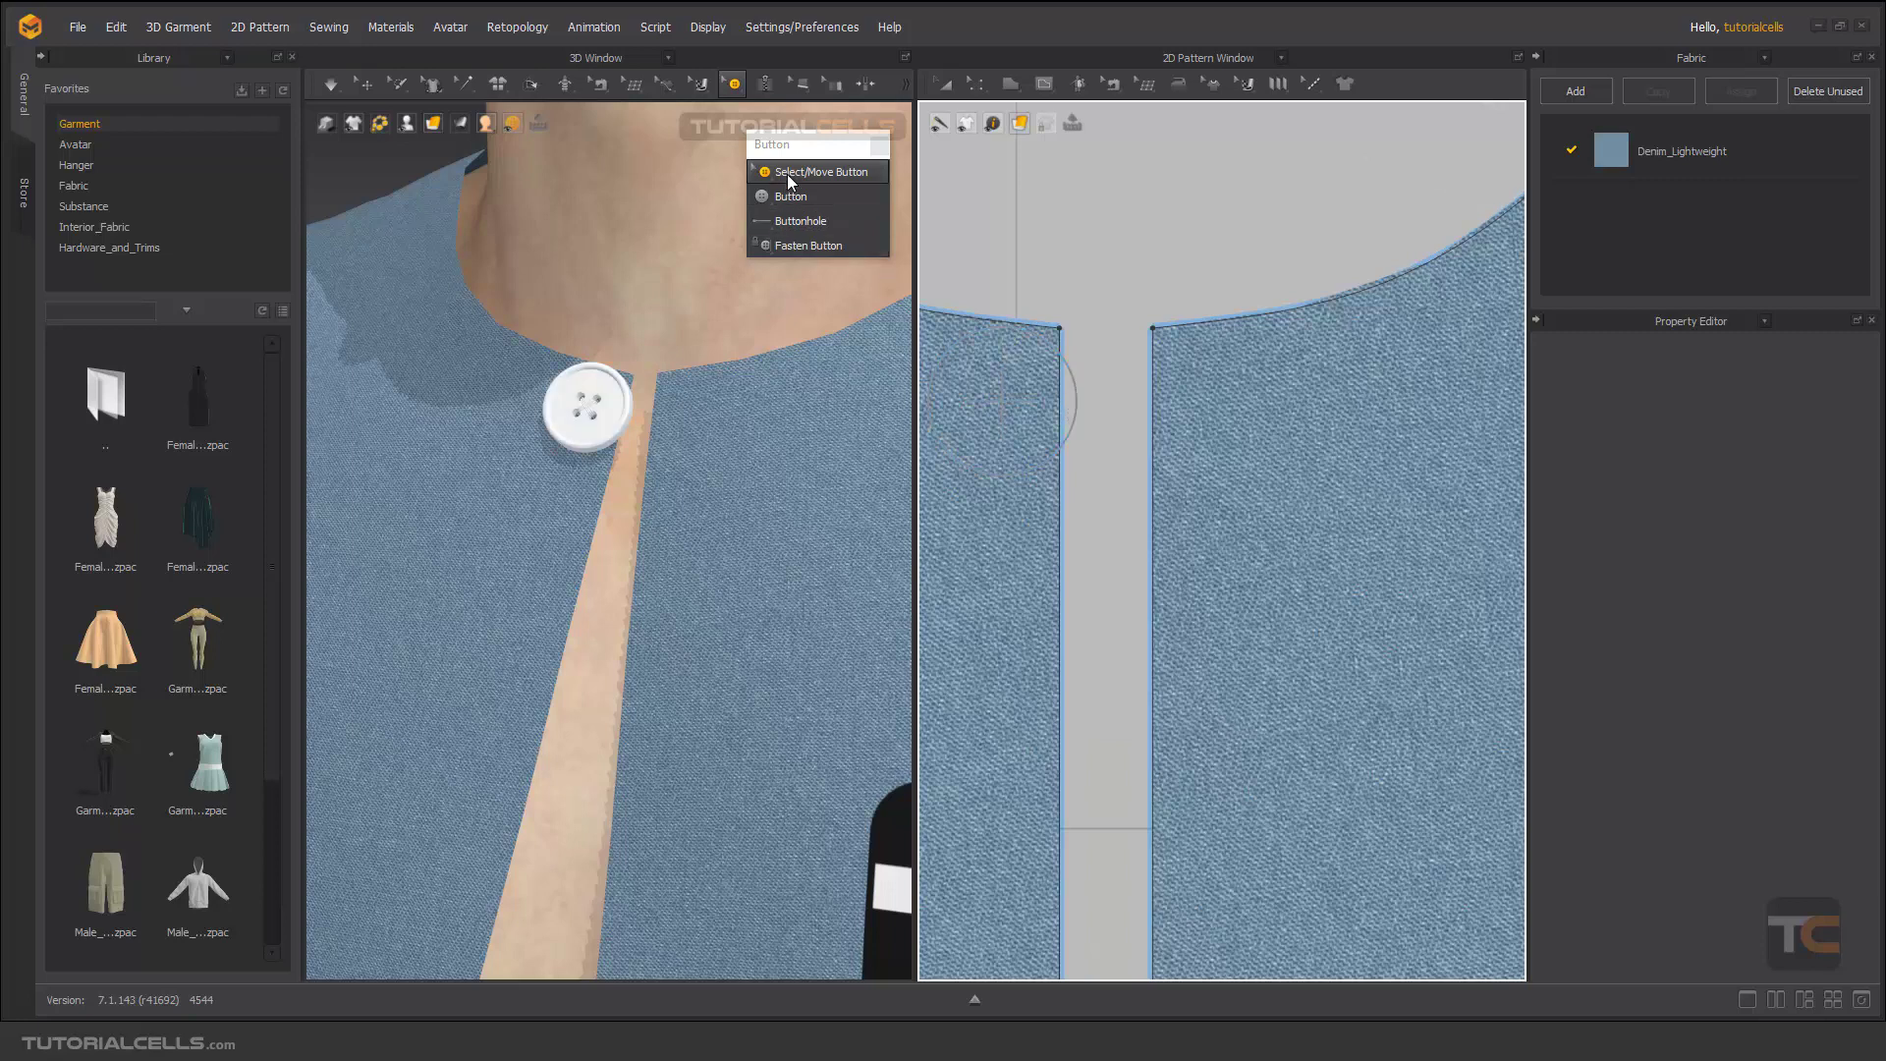
# Step: Try Duplicate to Symmetric Pattern on the neckline button and undo it
pyautogui.click(974, 401)
pyautogui.rightClick(982, 405)
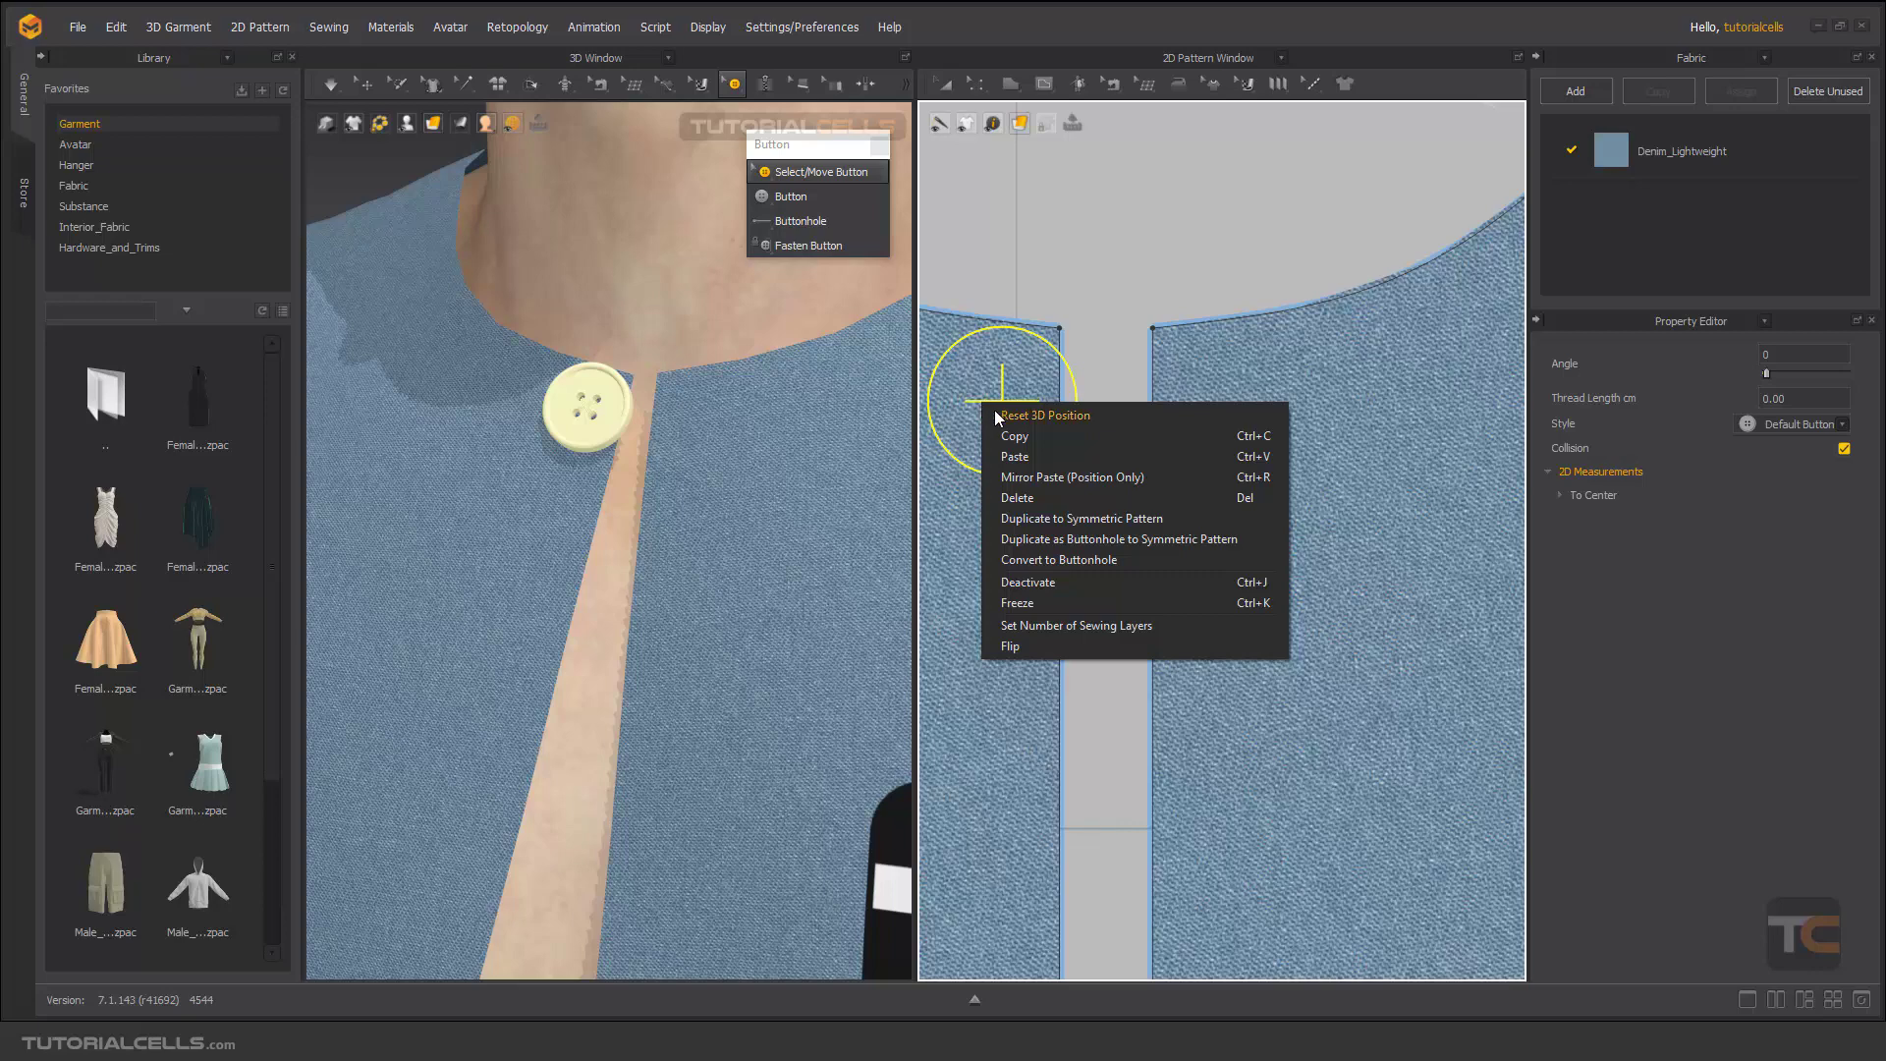
pyautogui.click(1046, 523)
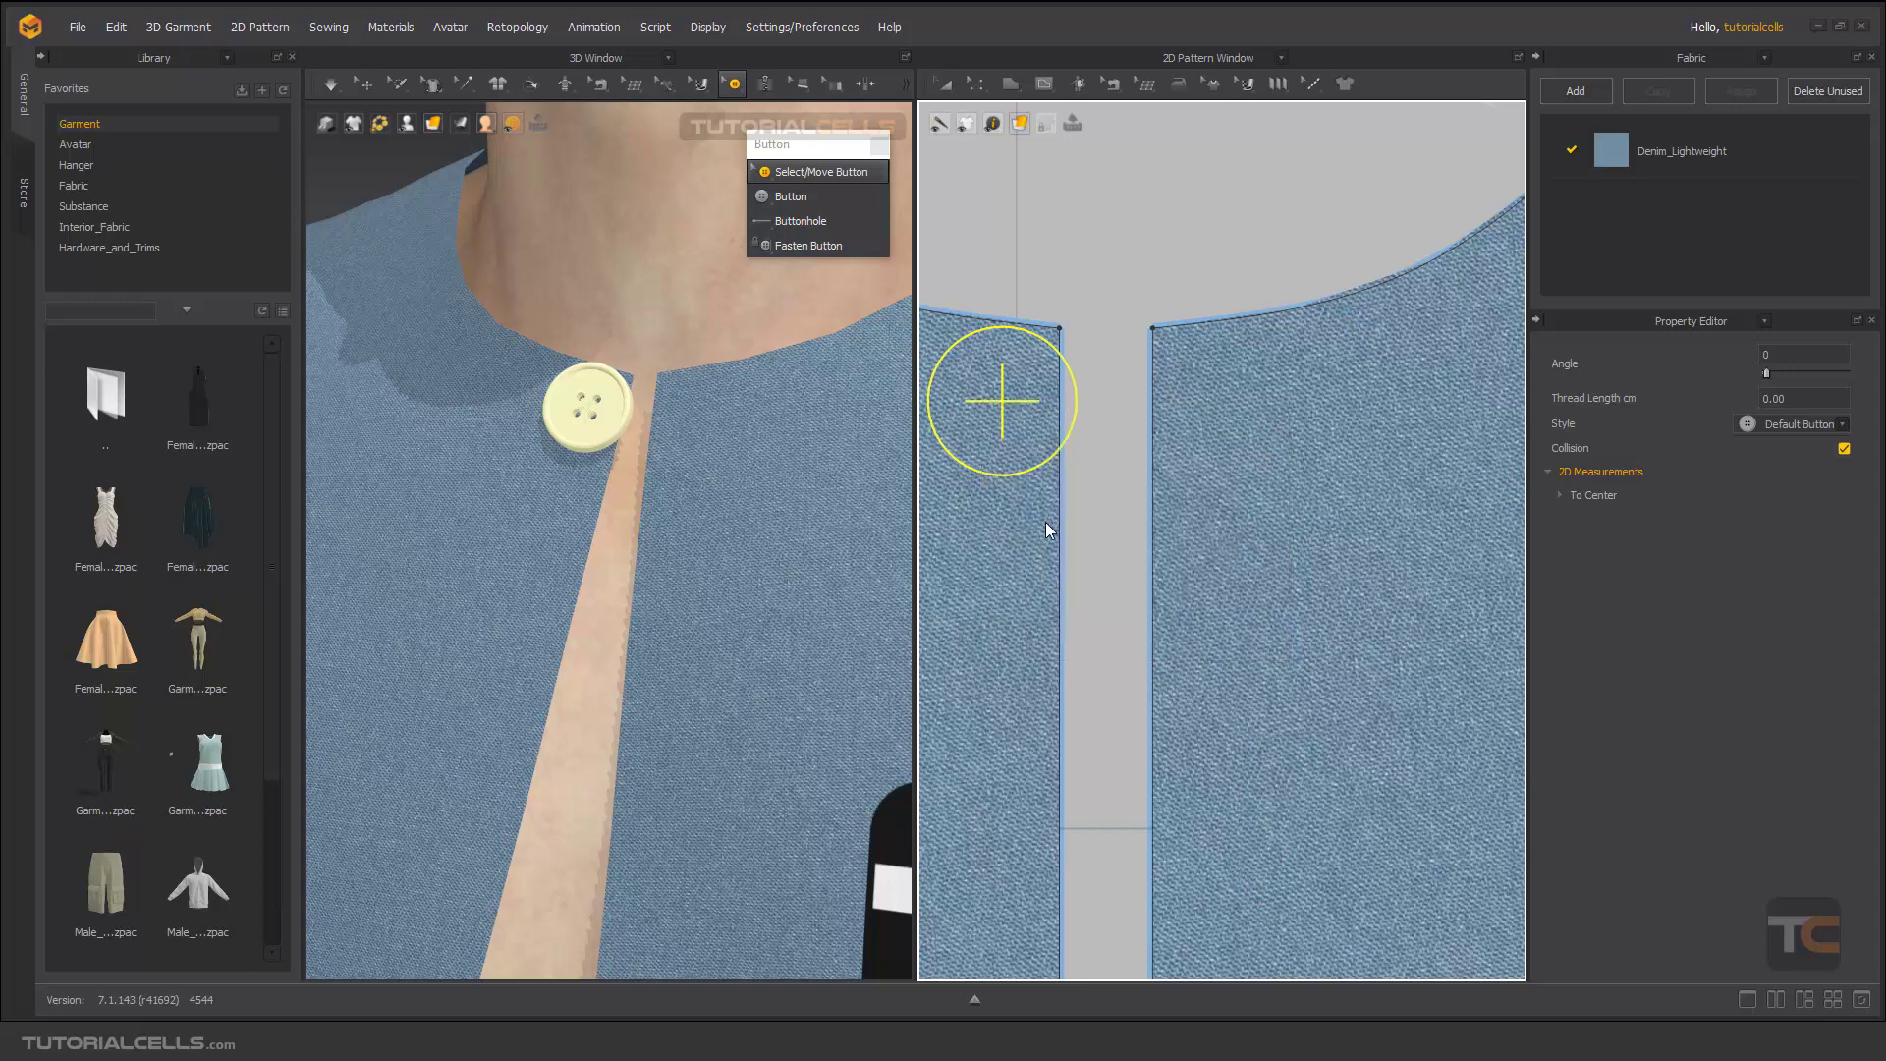
pyautogui.hotkey('ctrl', 'z')
# Step: Try converting the neckline button to a buttonhole and undo the conversion
pyautogui.rightClick(1000, 402)
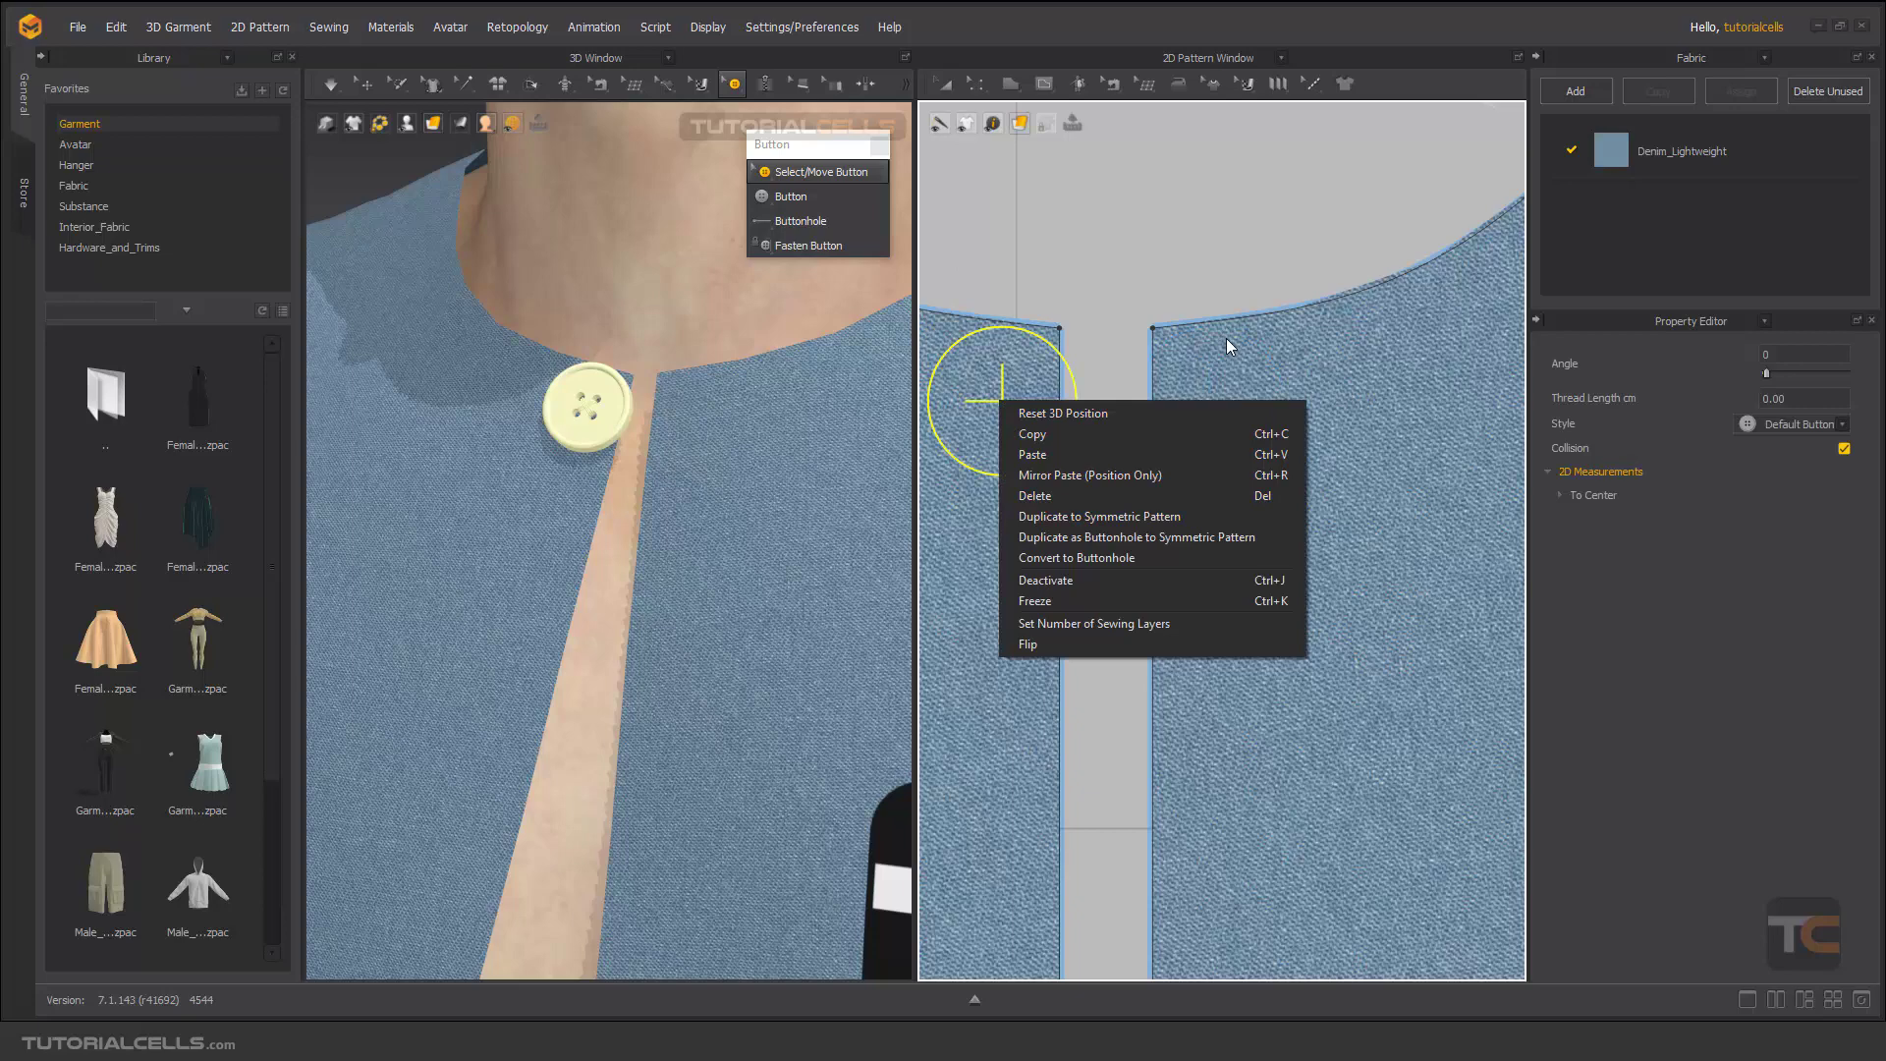
pyautogui.click(1077, 558)
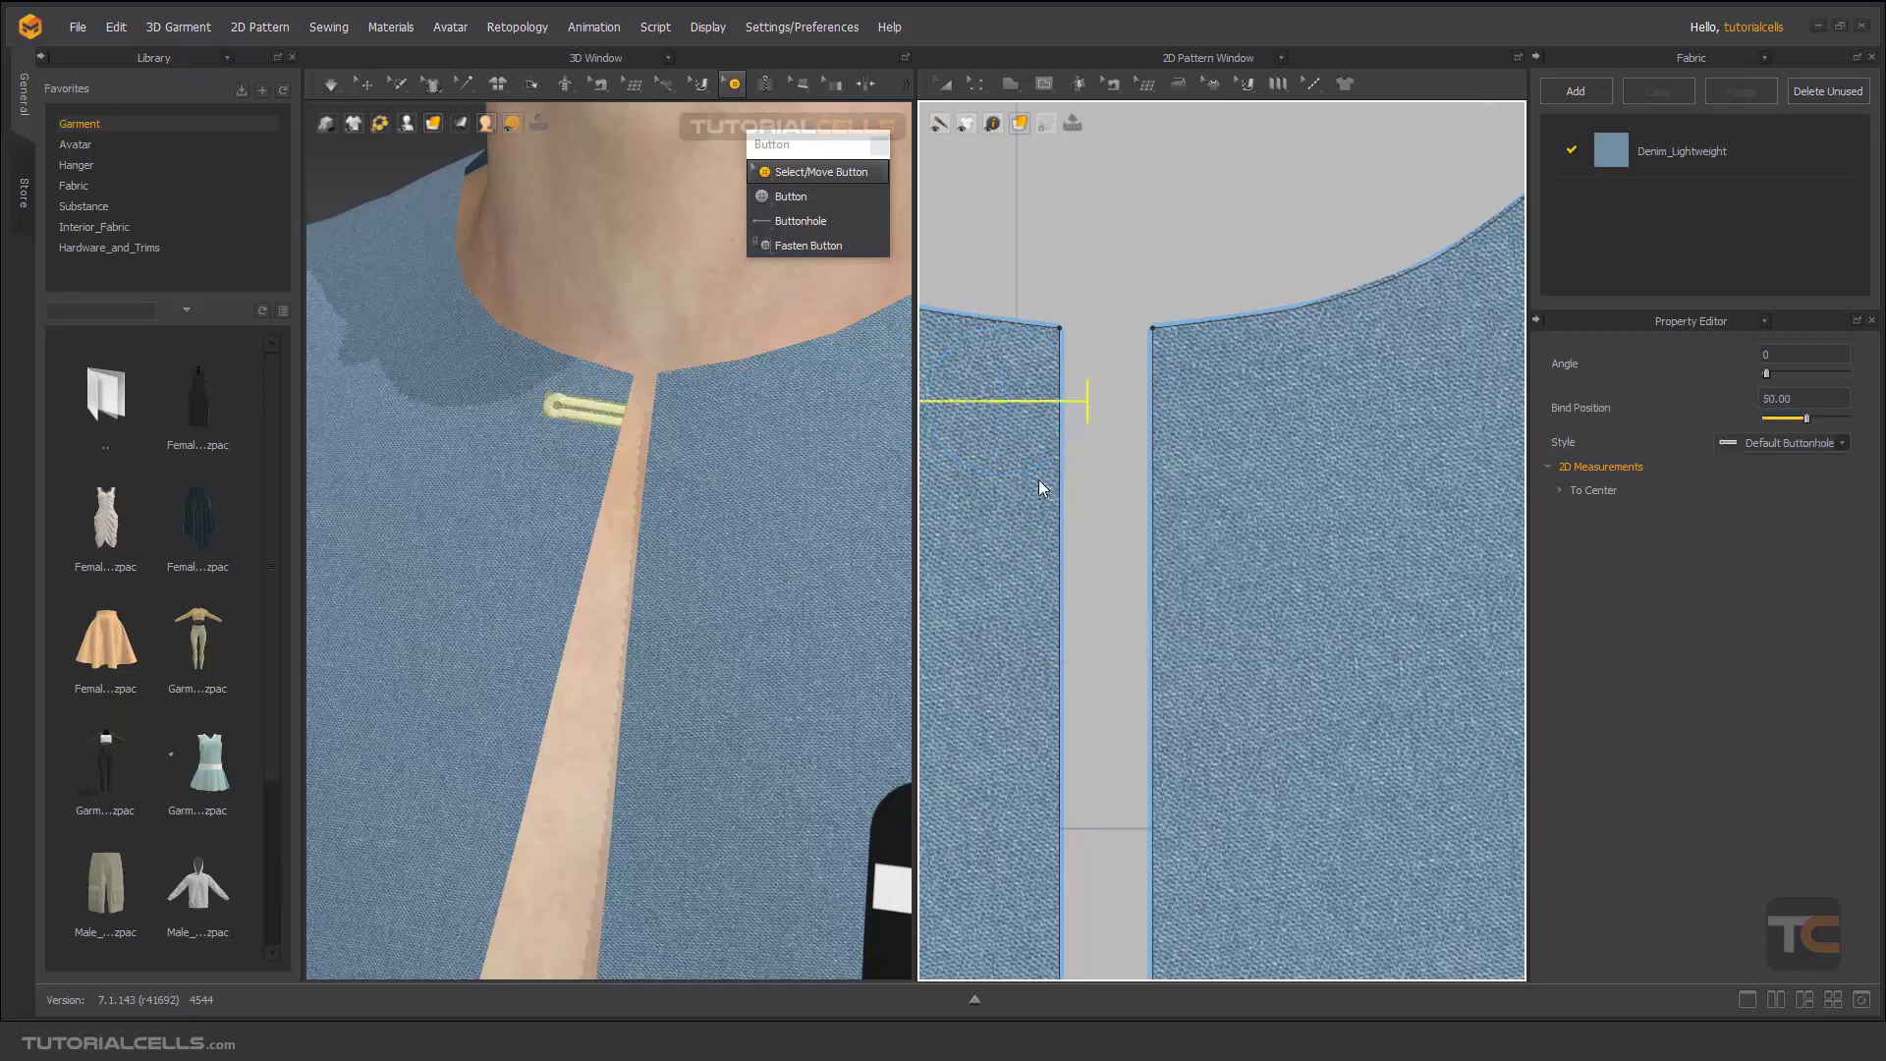
pyautogui.hotkey('ctrl', 'z')
# Step: Duplicate the neckline button as a buttonhole to the symmetric front pattern
pyautogui.rightClick(1021, 405)
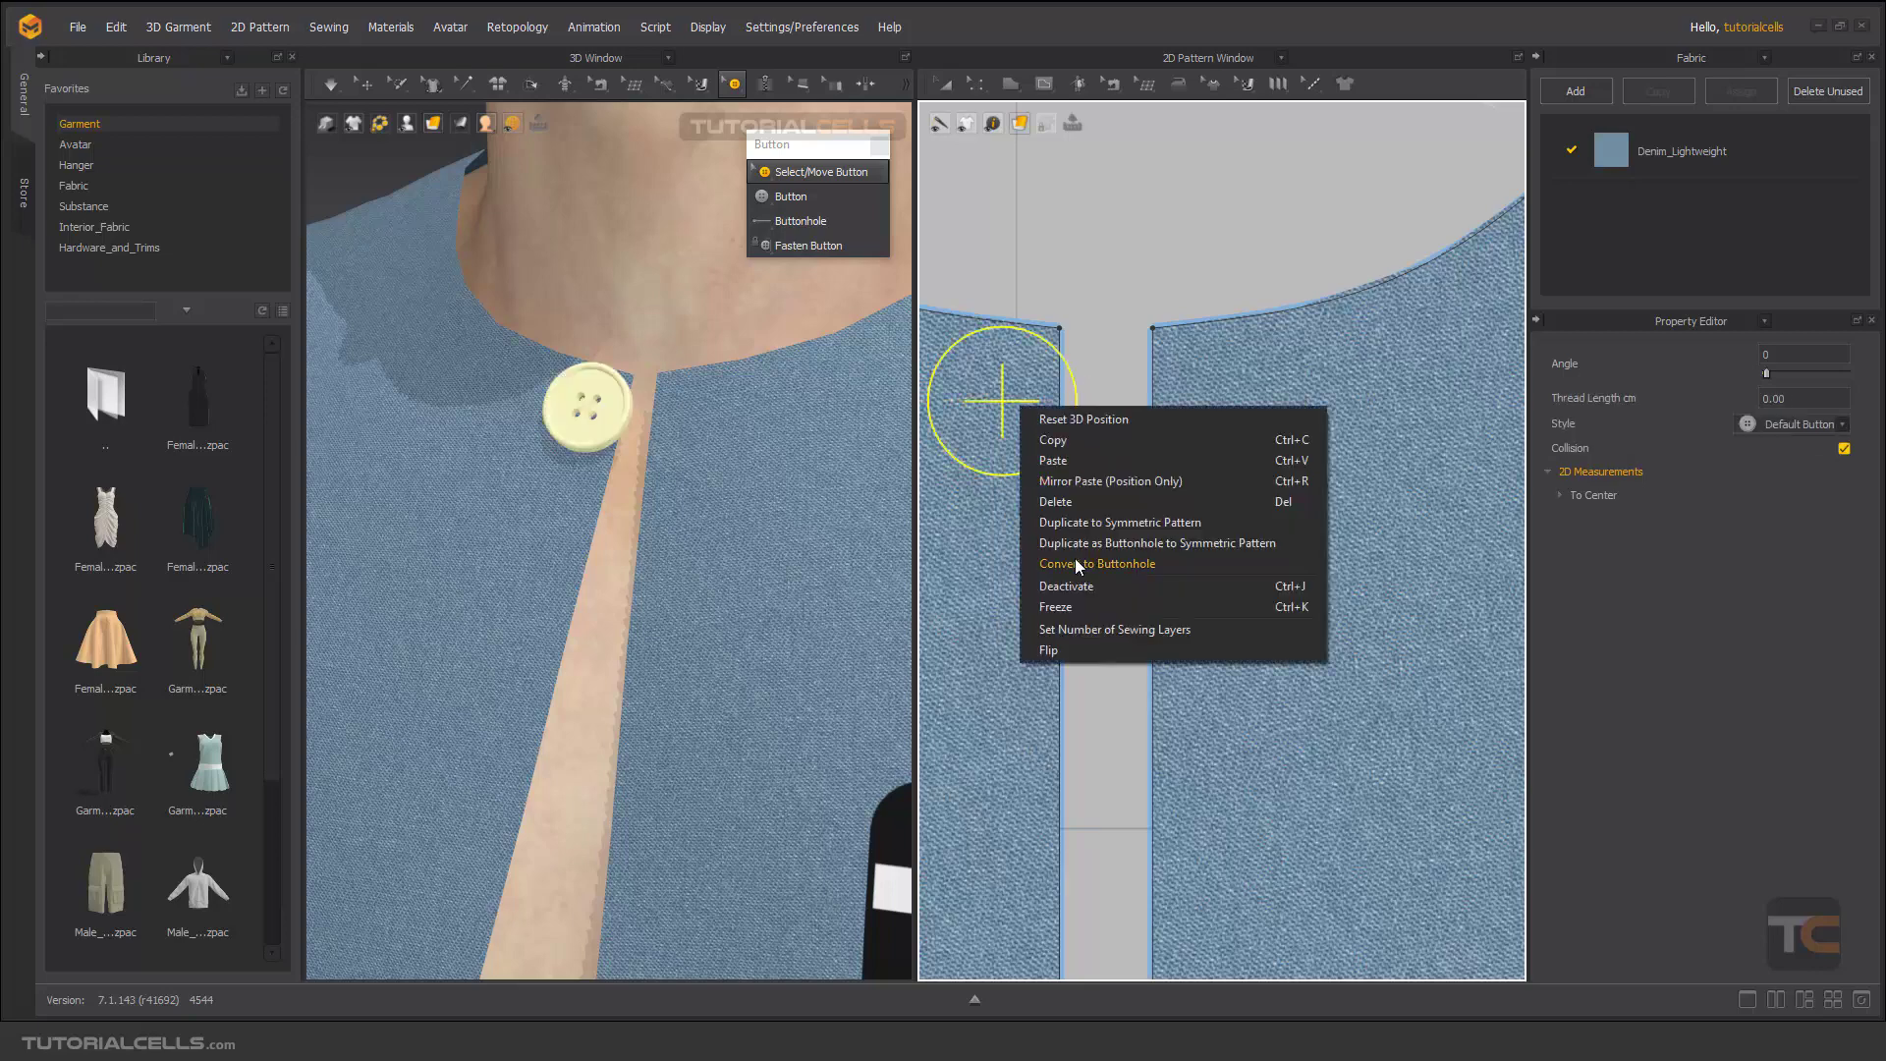
pyautogui.click(1078, 545)
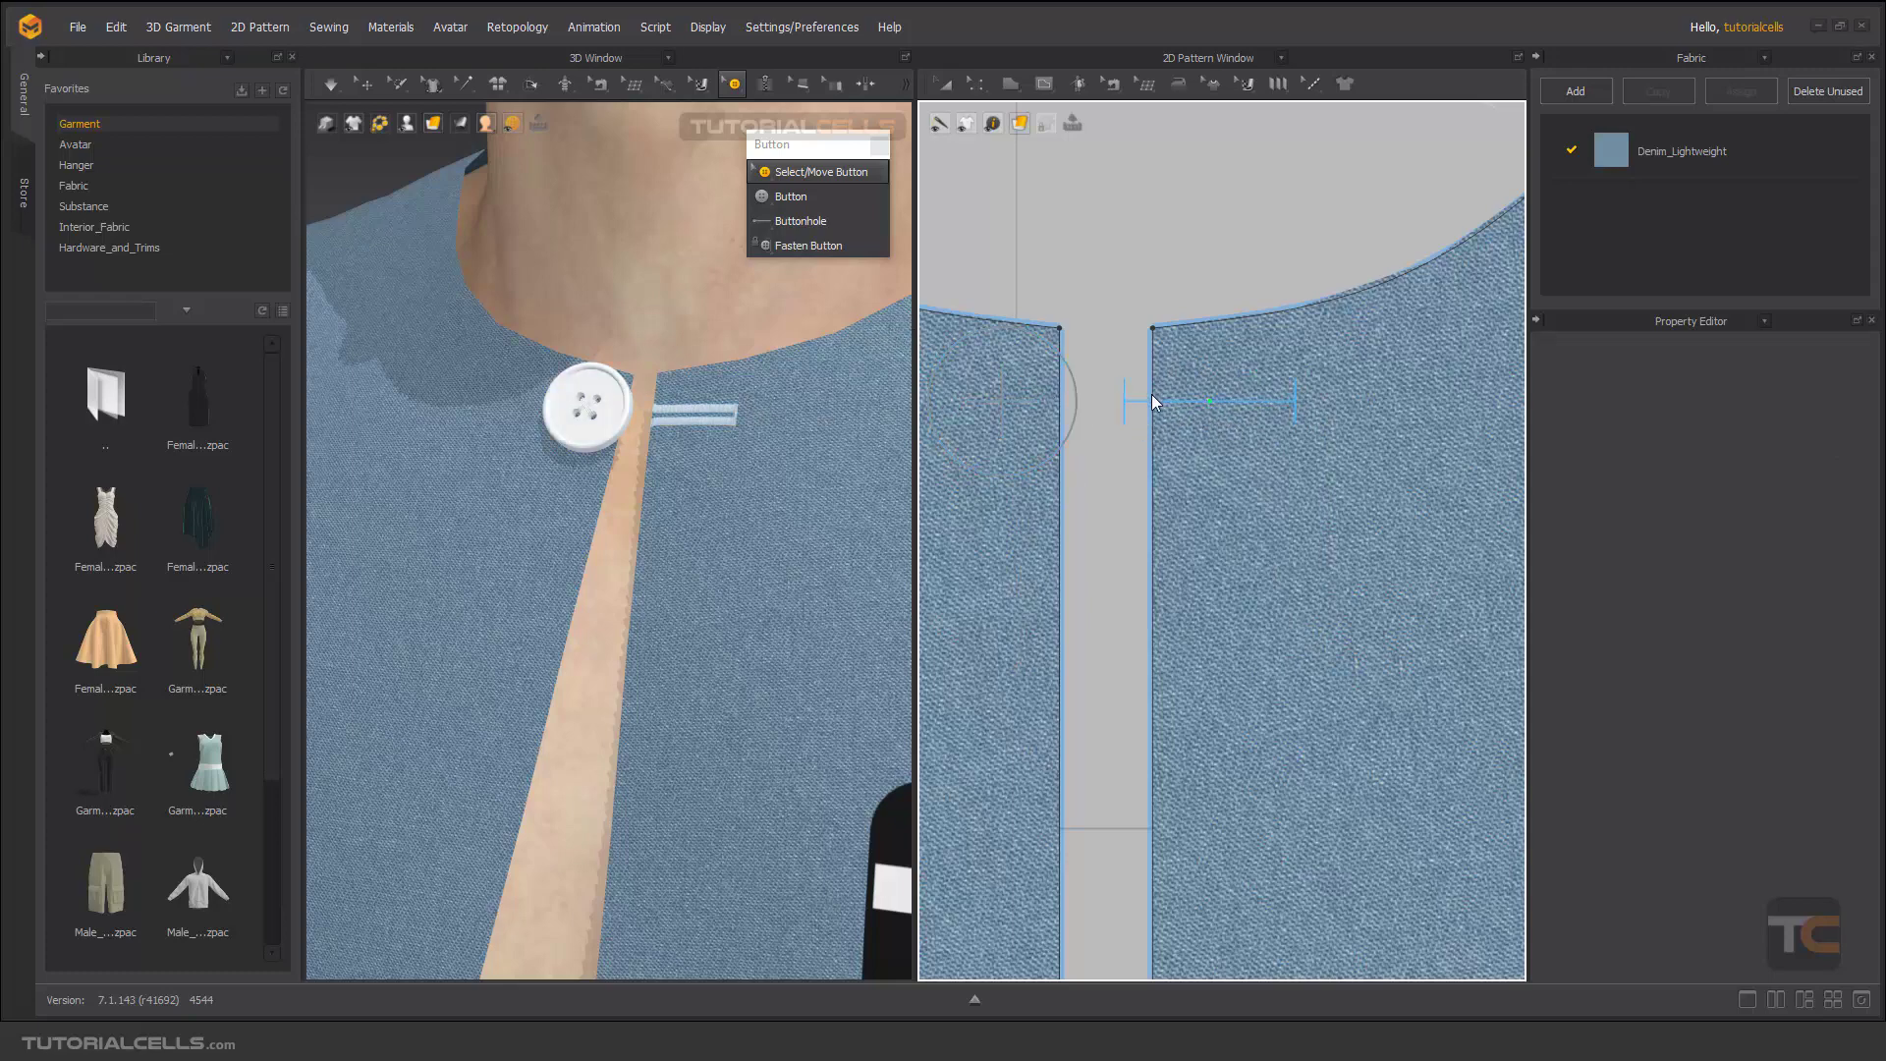
# Step: Select the neckline button and examine its angle, thread length and style options
pyautogui.click(800, 173)
pyautogui.click(1011, 400)
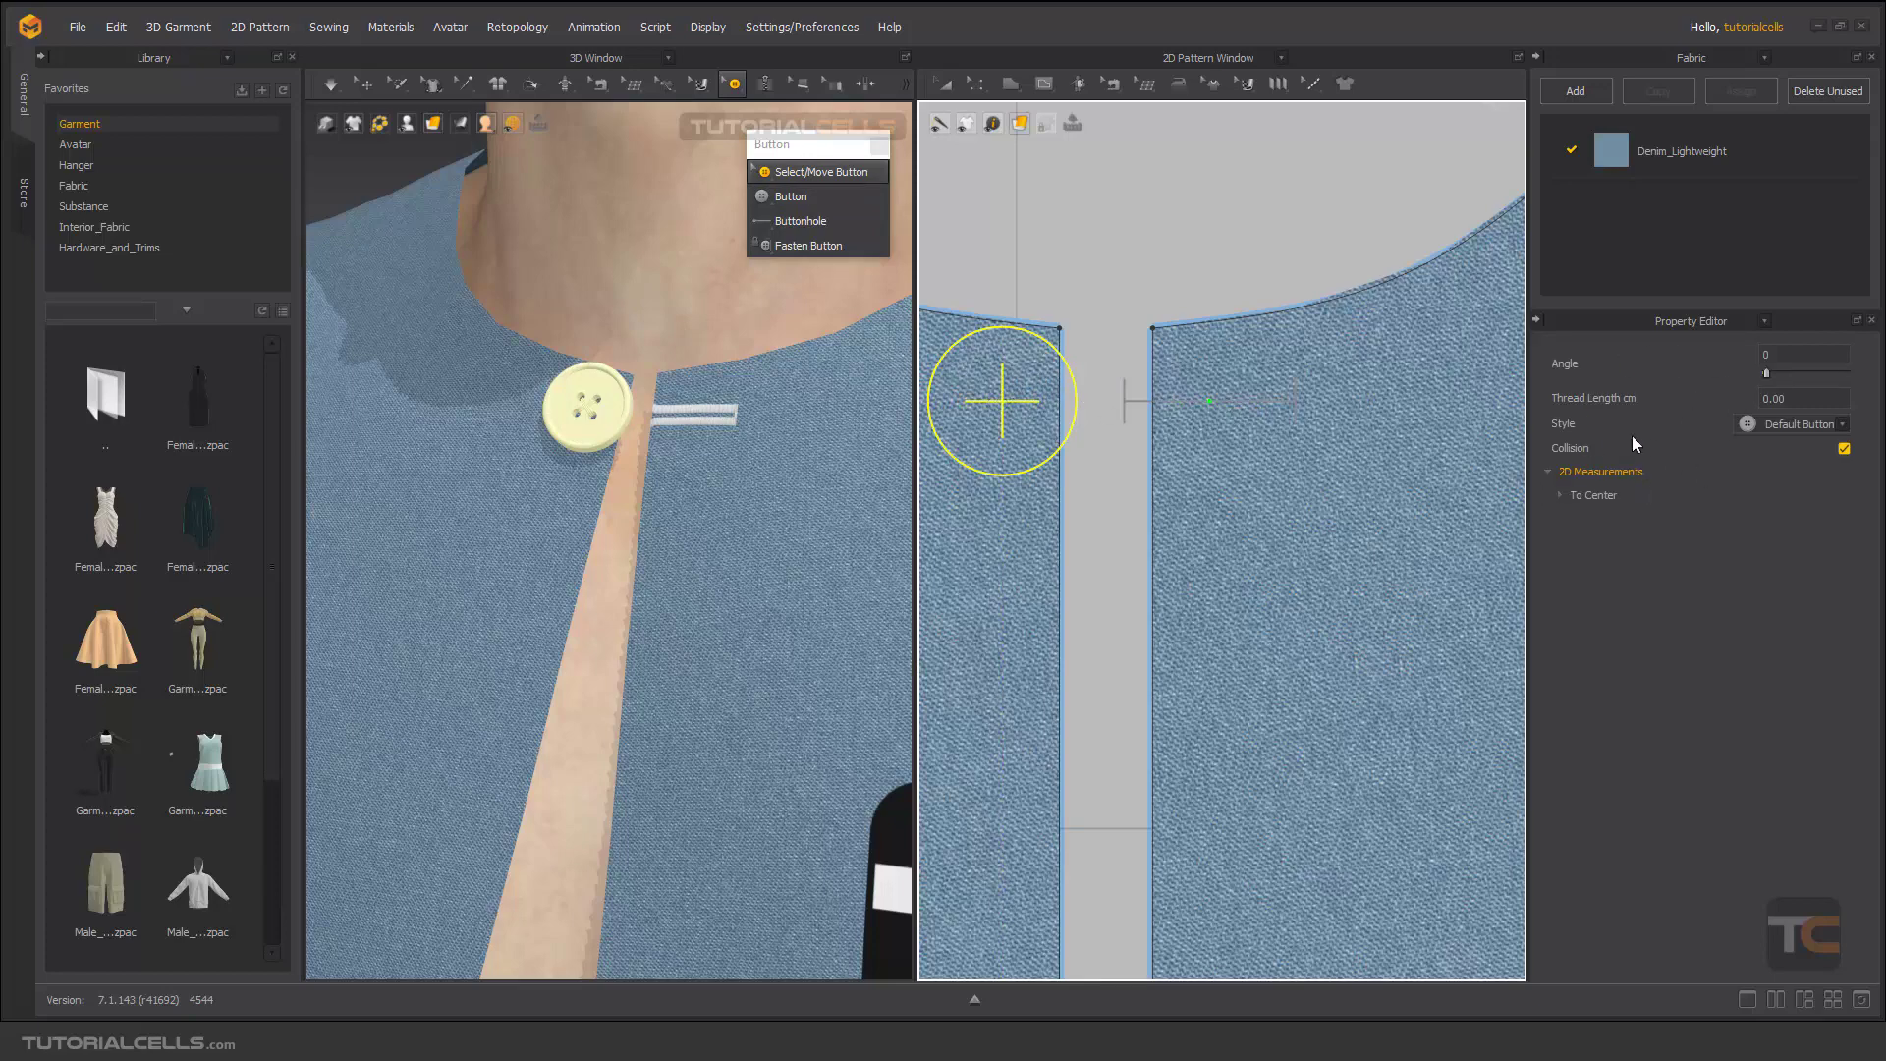
pyautogui.scroll(5, 476, 385)
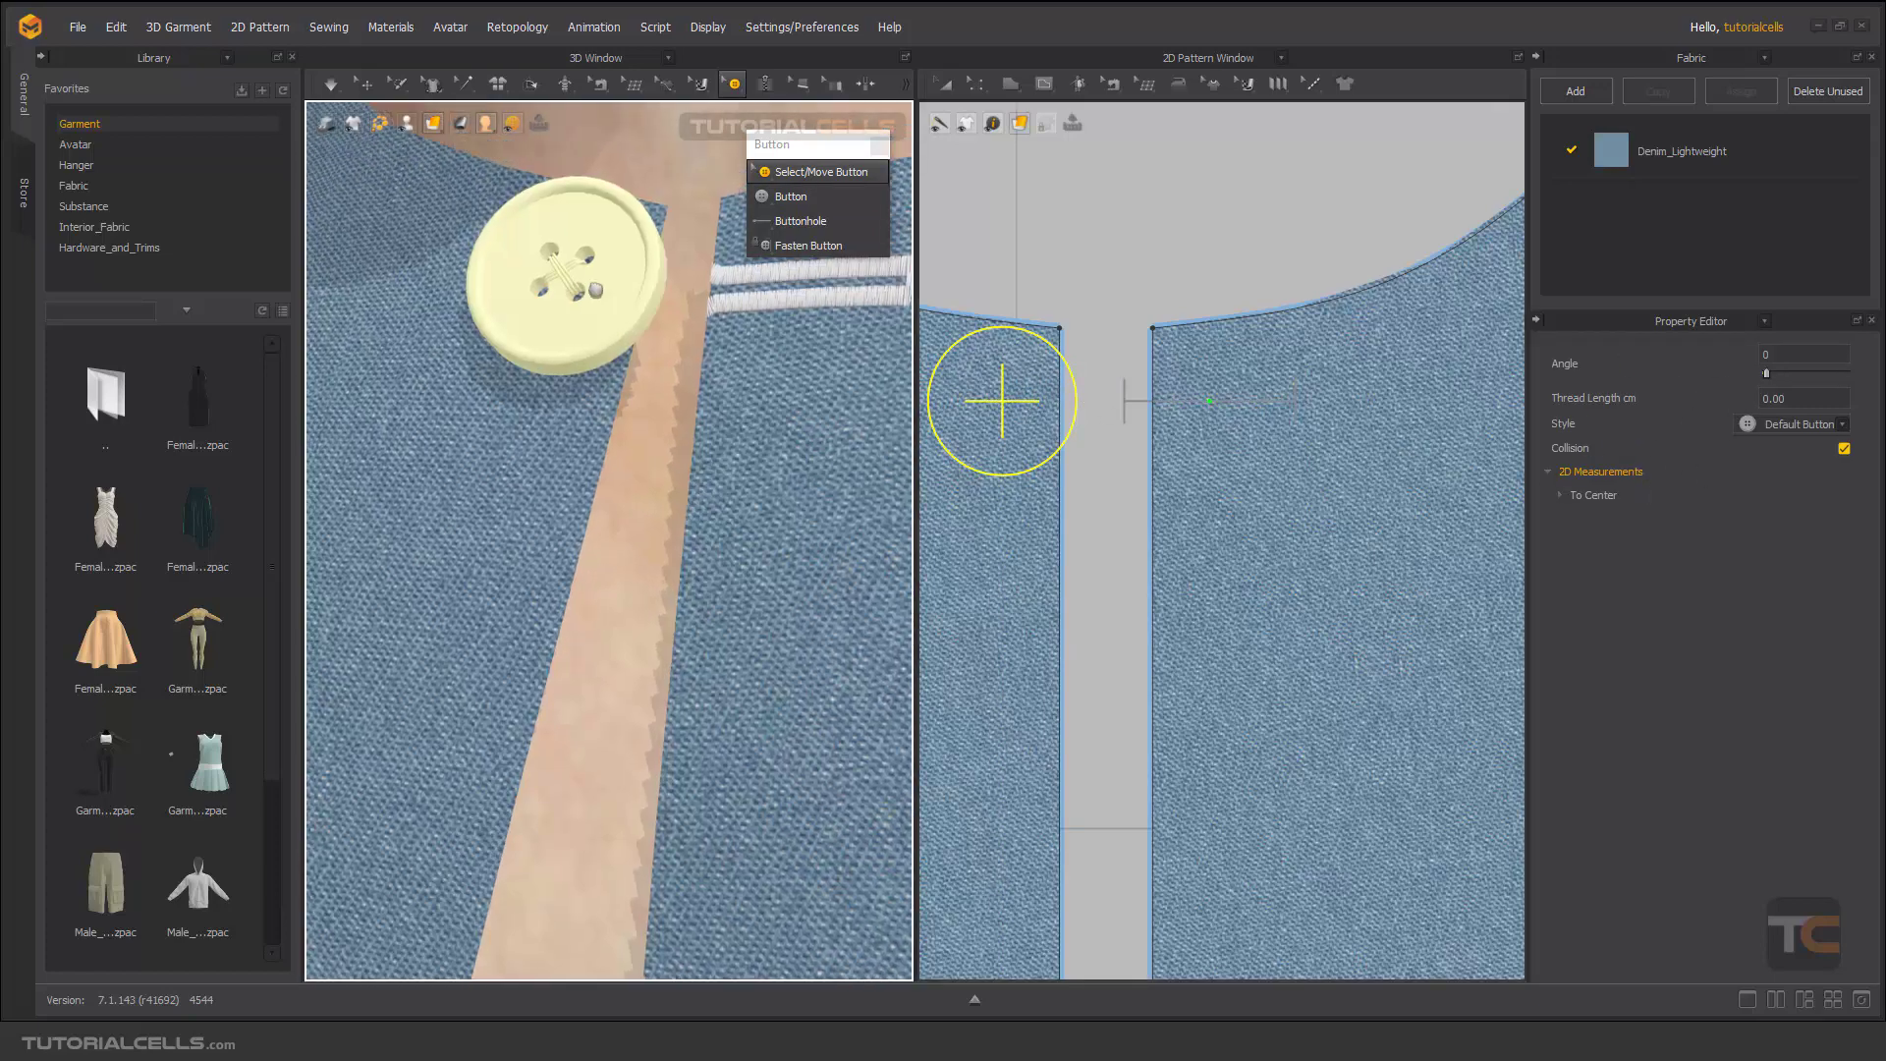
pyautogui.moveTo(716, 523); pyautogui.dragTo(714, 485, button='middle')
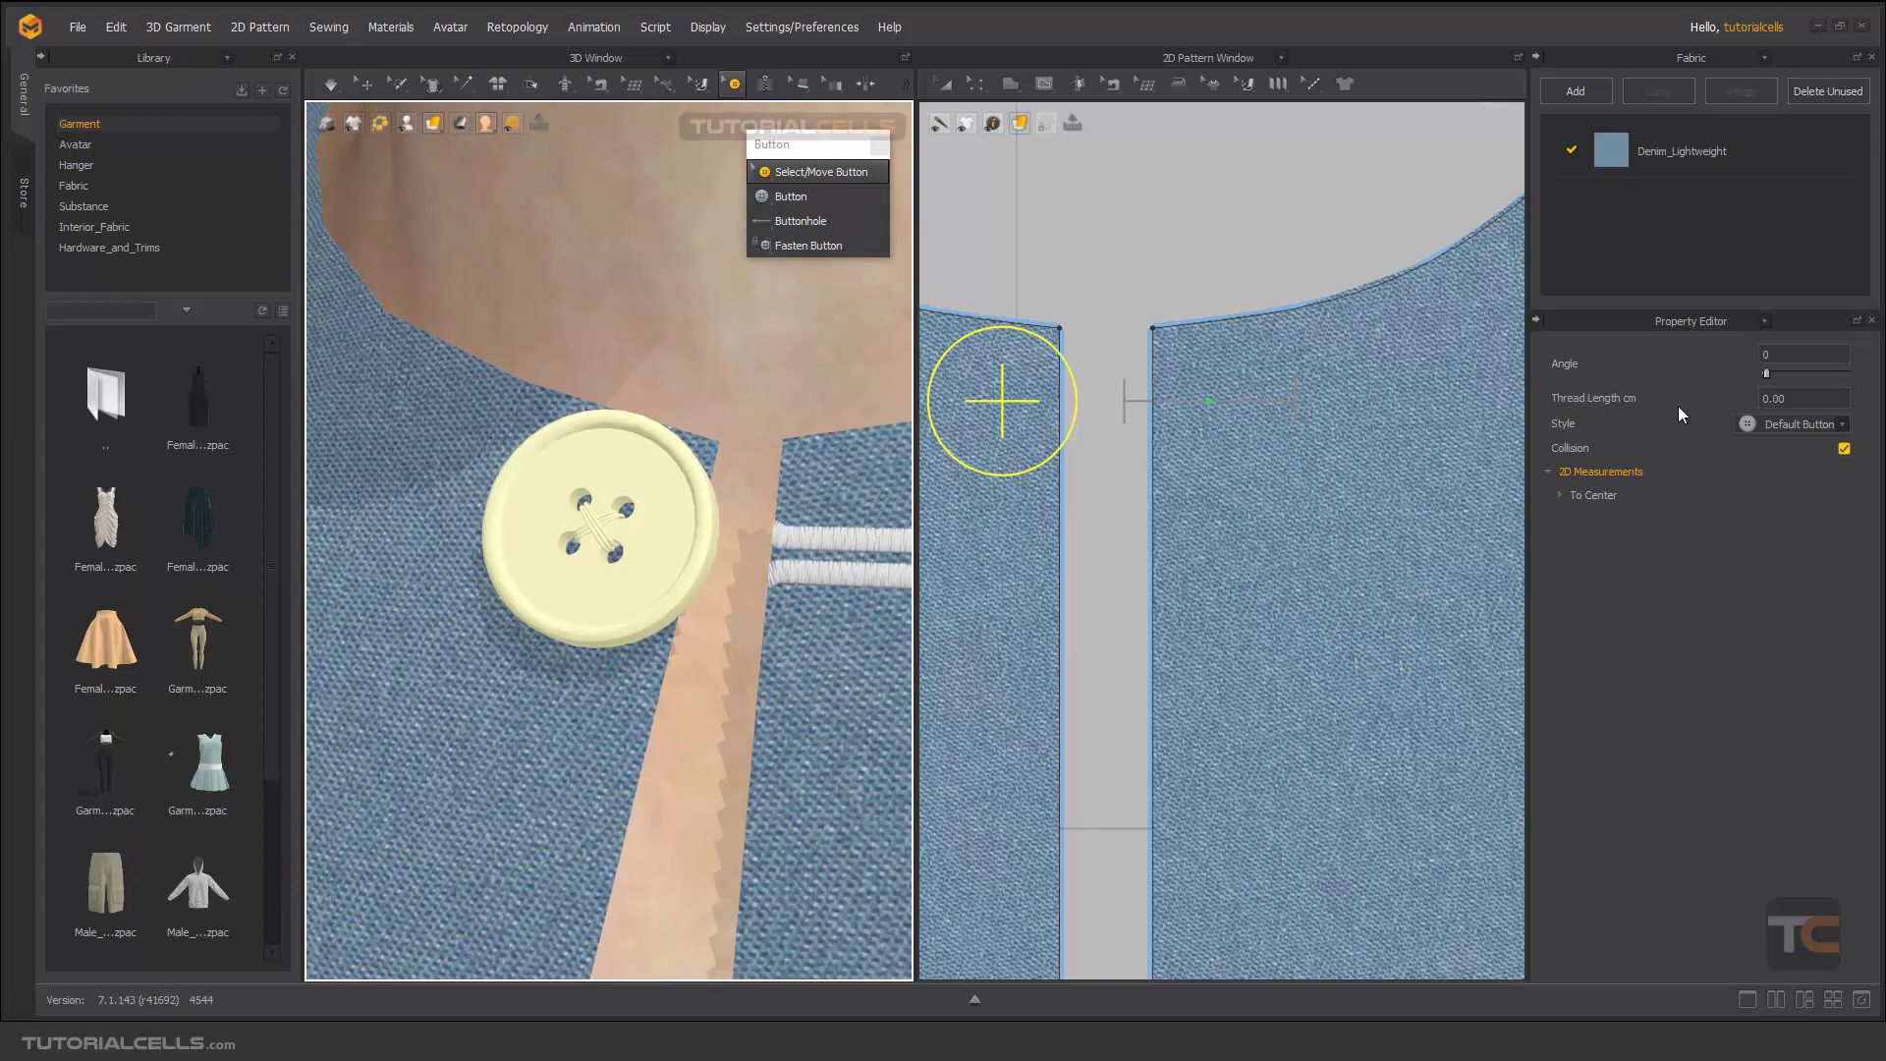
pyautogui.moveTo(1766, 374)
pyautogui.mouseDown()
pyautogui.moveTo(1799, 380)
pyautogui.moveTo(1748, 385)
pyautogui.mouseUp()
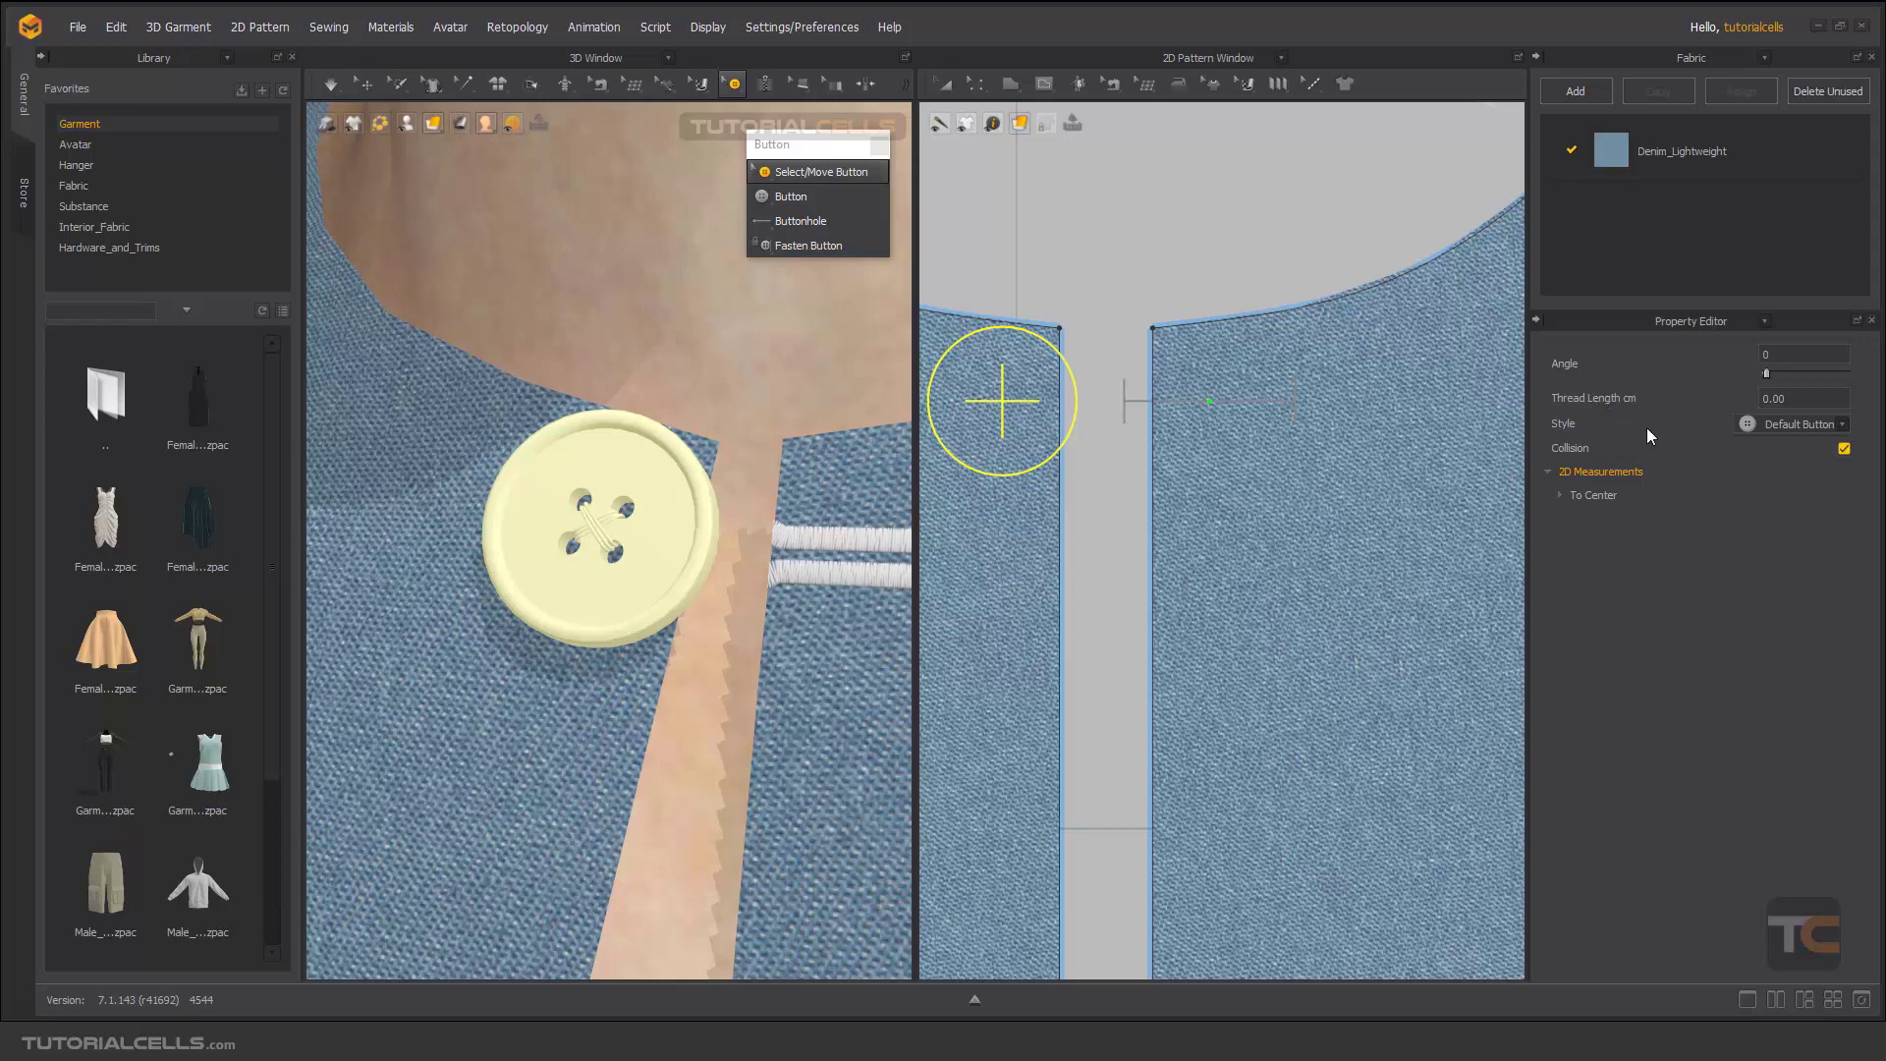
pyautogui.click(1843, 428)
pyautogui.click(1843, 428)
# Step: Try the Left, Right and Up to-center 2D measurements on the neckline button and switch them off
pyautogui.click(1557, 496)
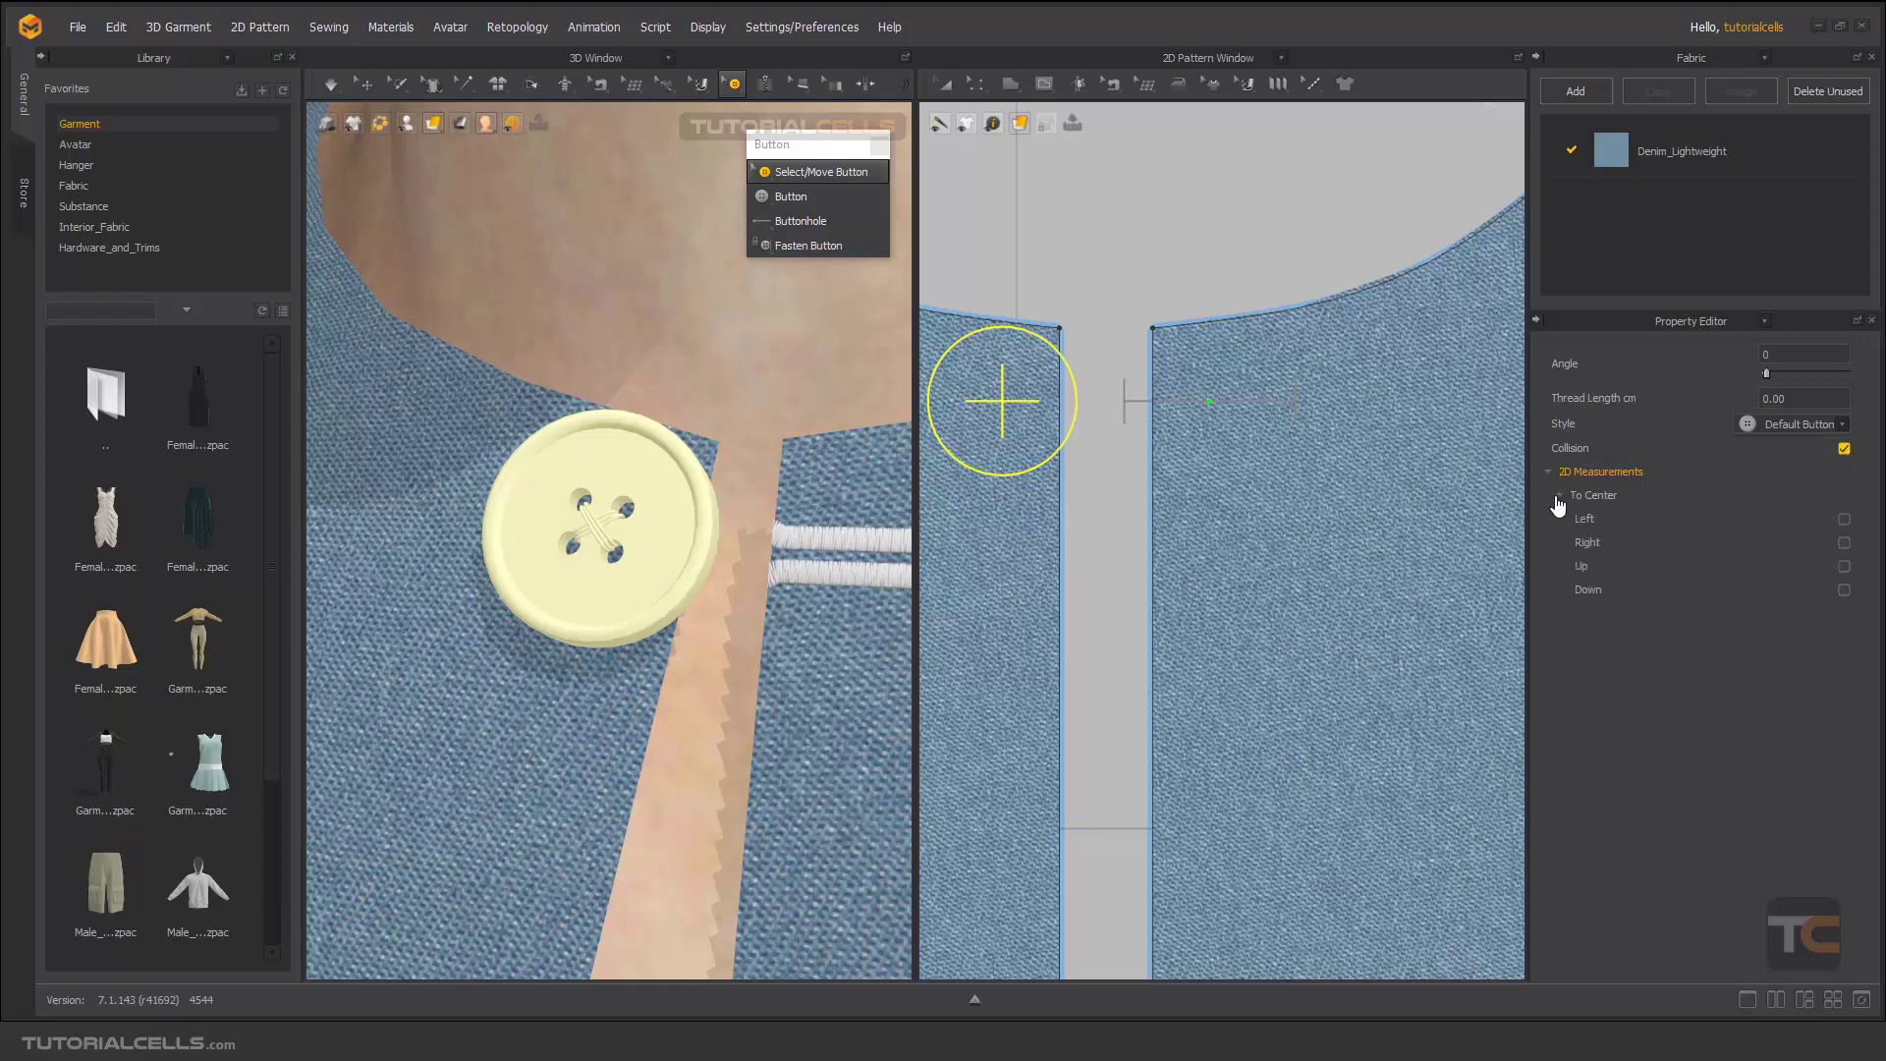
pyautogui.click(1843, 543)
pyautogui.scroll(3, 989, 387)
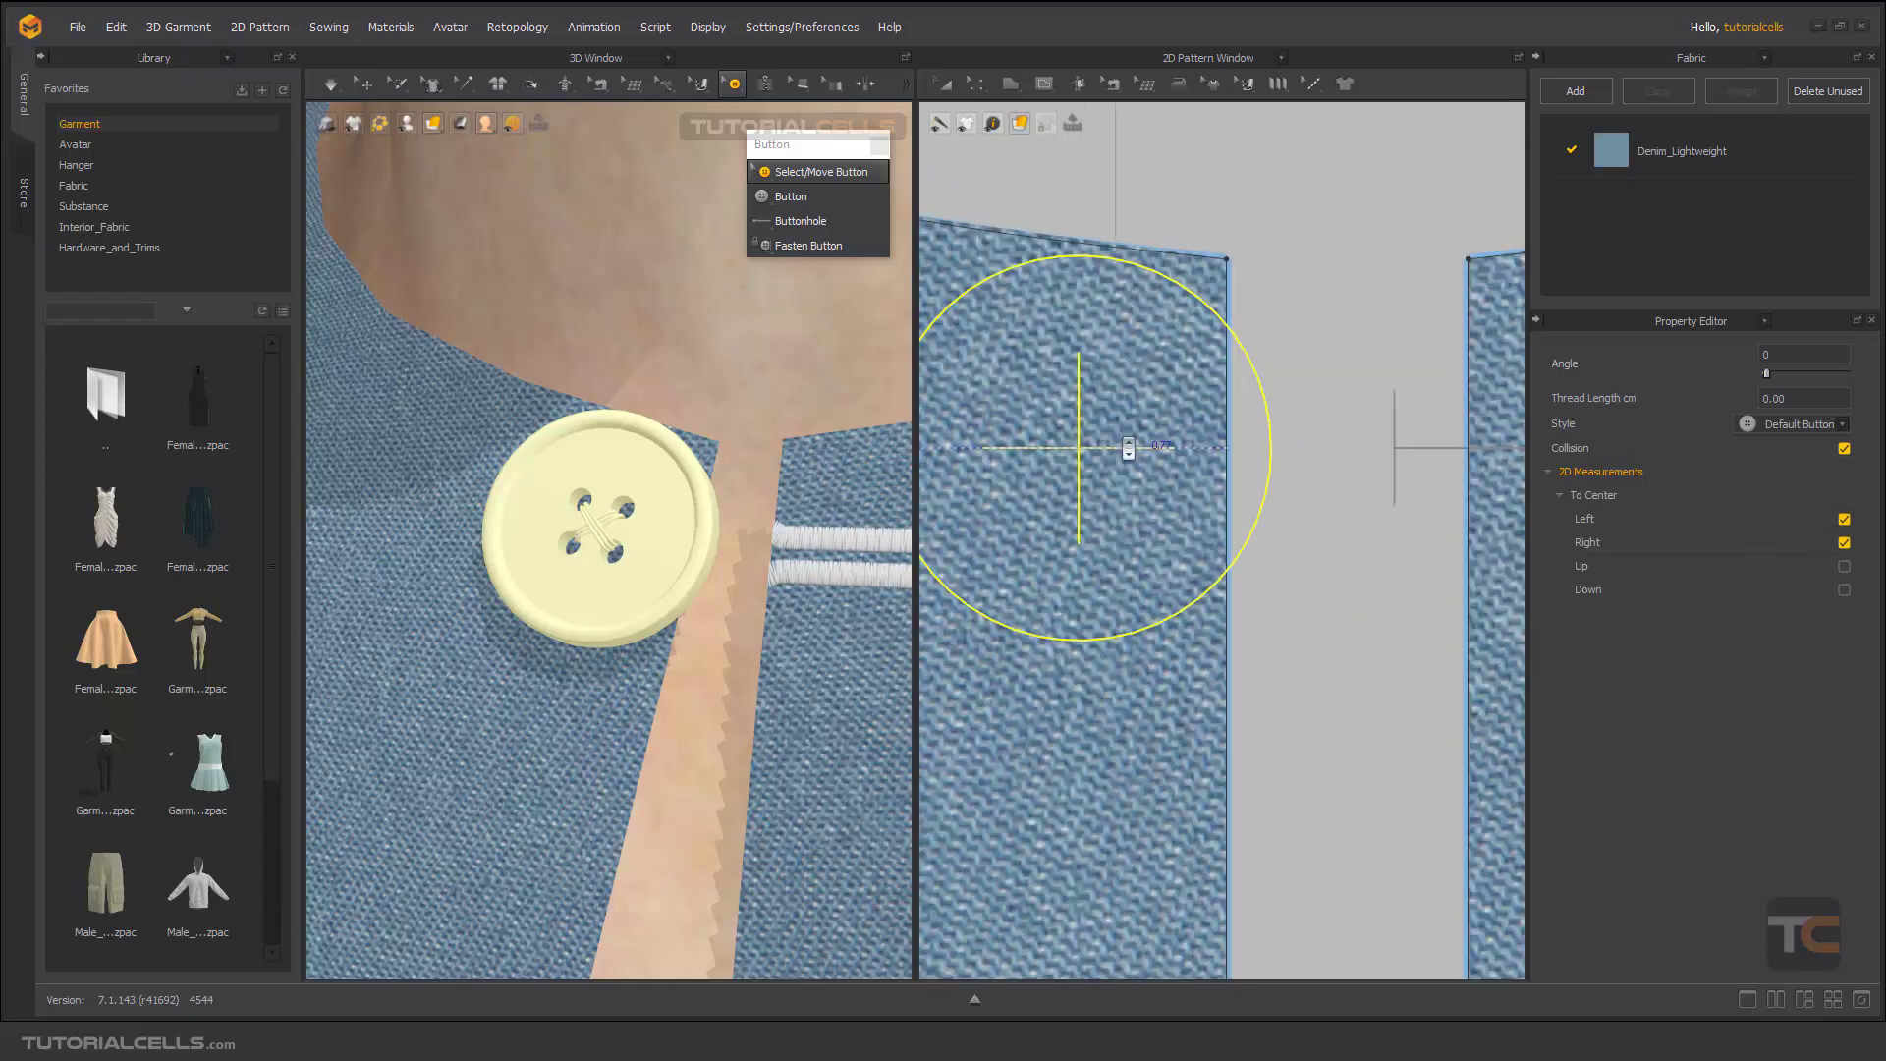
pyautogui.click(1843, 566)
pyautogui.click(1844, 567)
pyautogui.click(1843, 543)
pyautogui.click(1843, 519)
pyautogui.scroll(-3, 1265, 526)
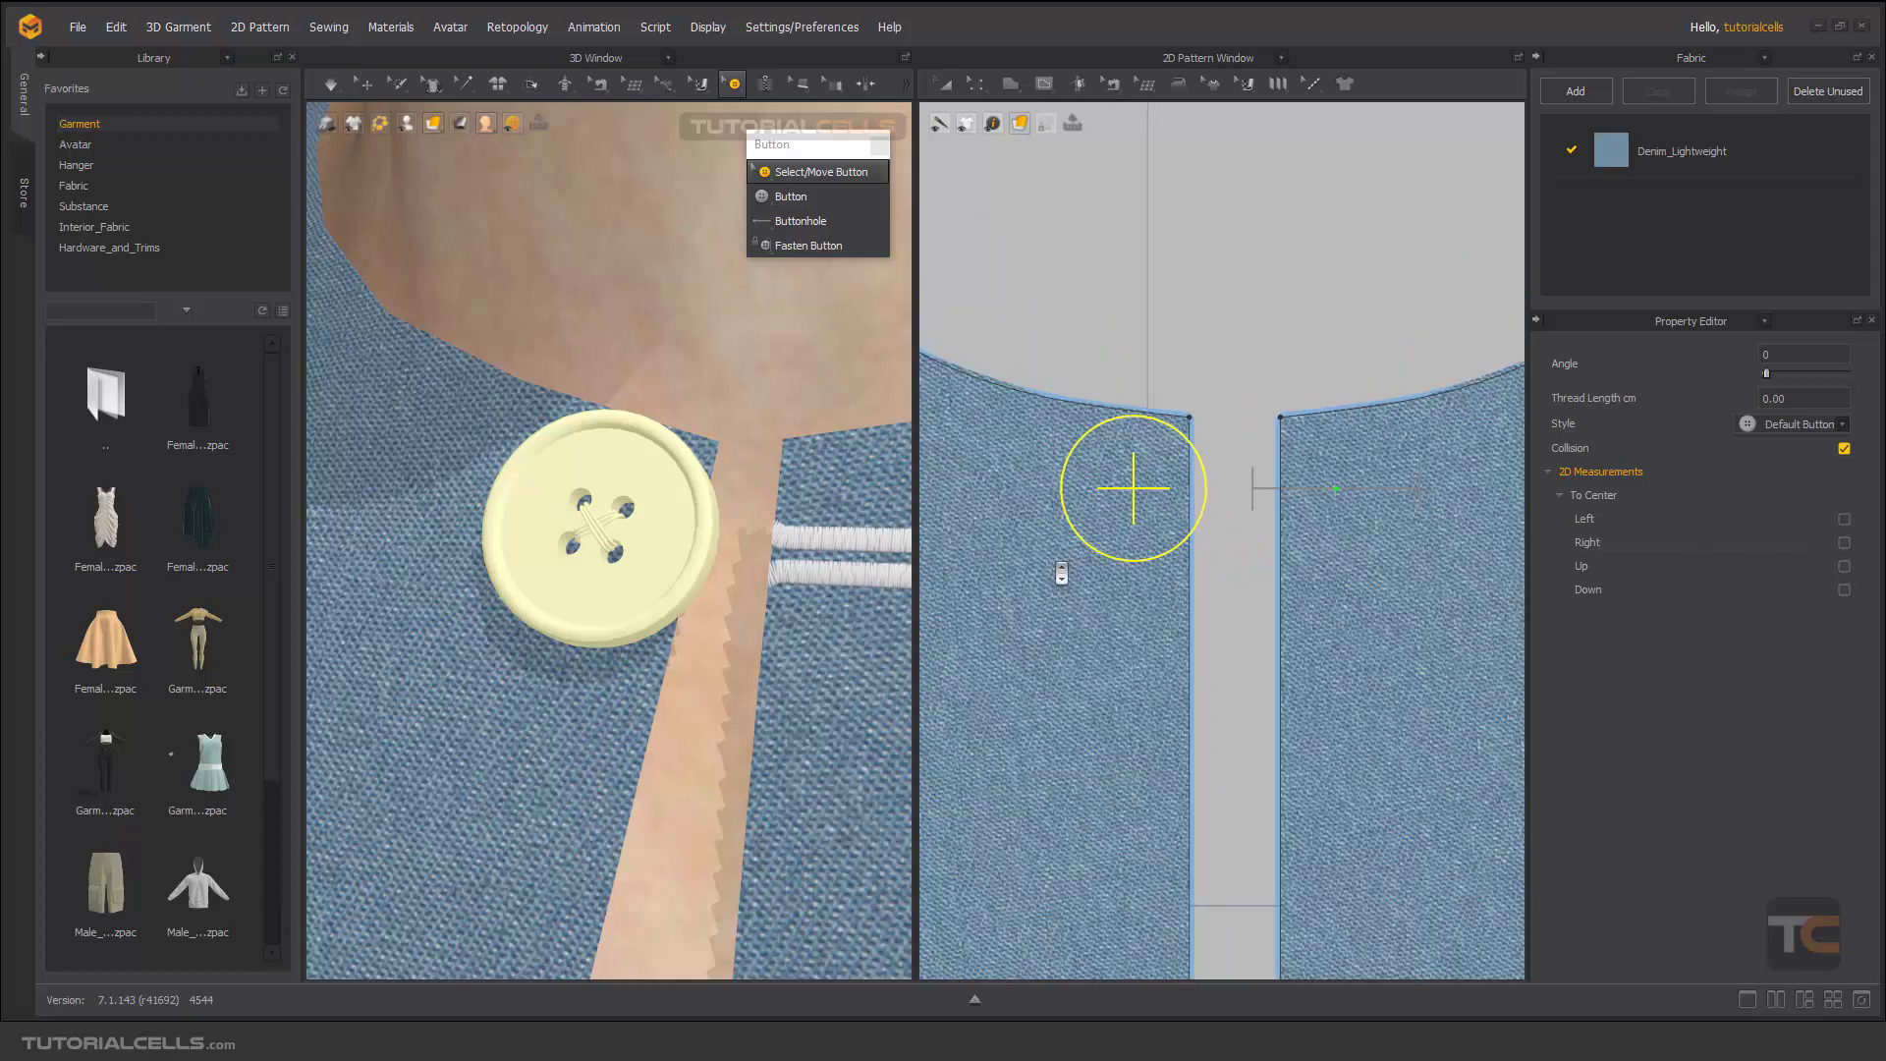
pyautogui.click(1549, 474)
# Step: Move the buttonhole inward so it lies fully inside the symmetric front panel, clear of the opening edge
pyautogui.moveTo(706, 536); pyautogui.dragTo(599, 526, button='middle')
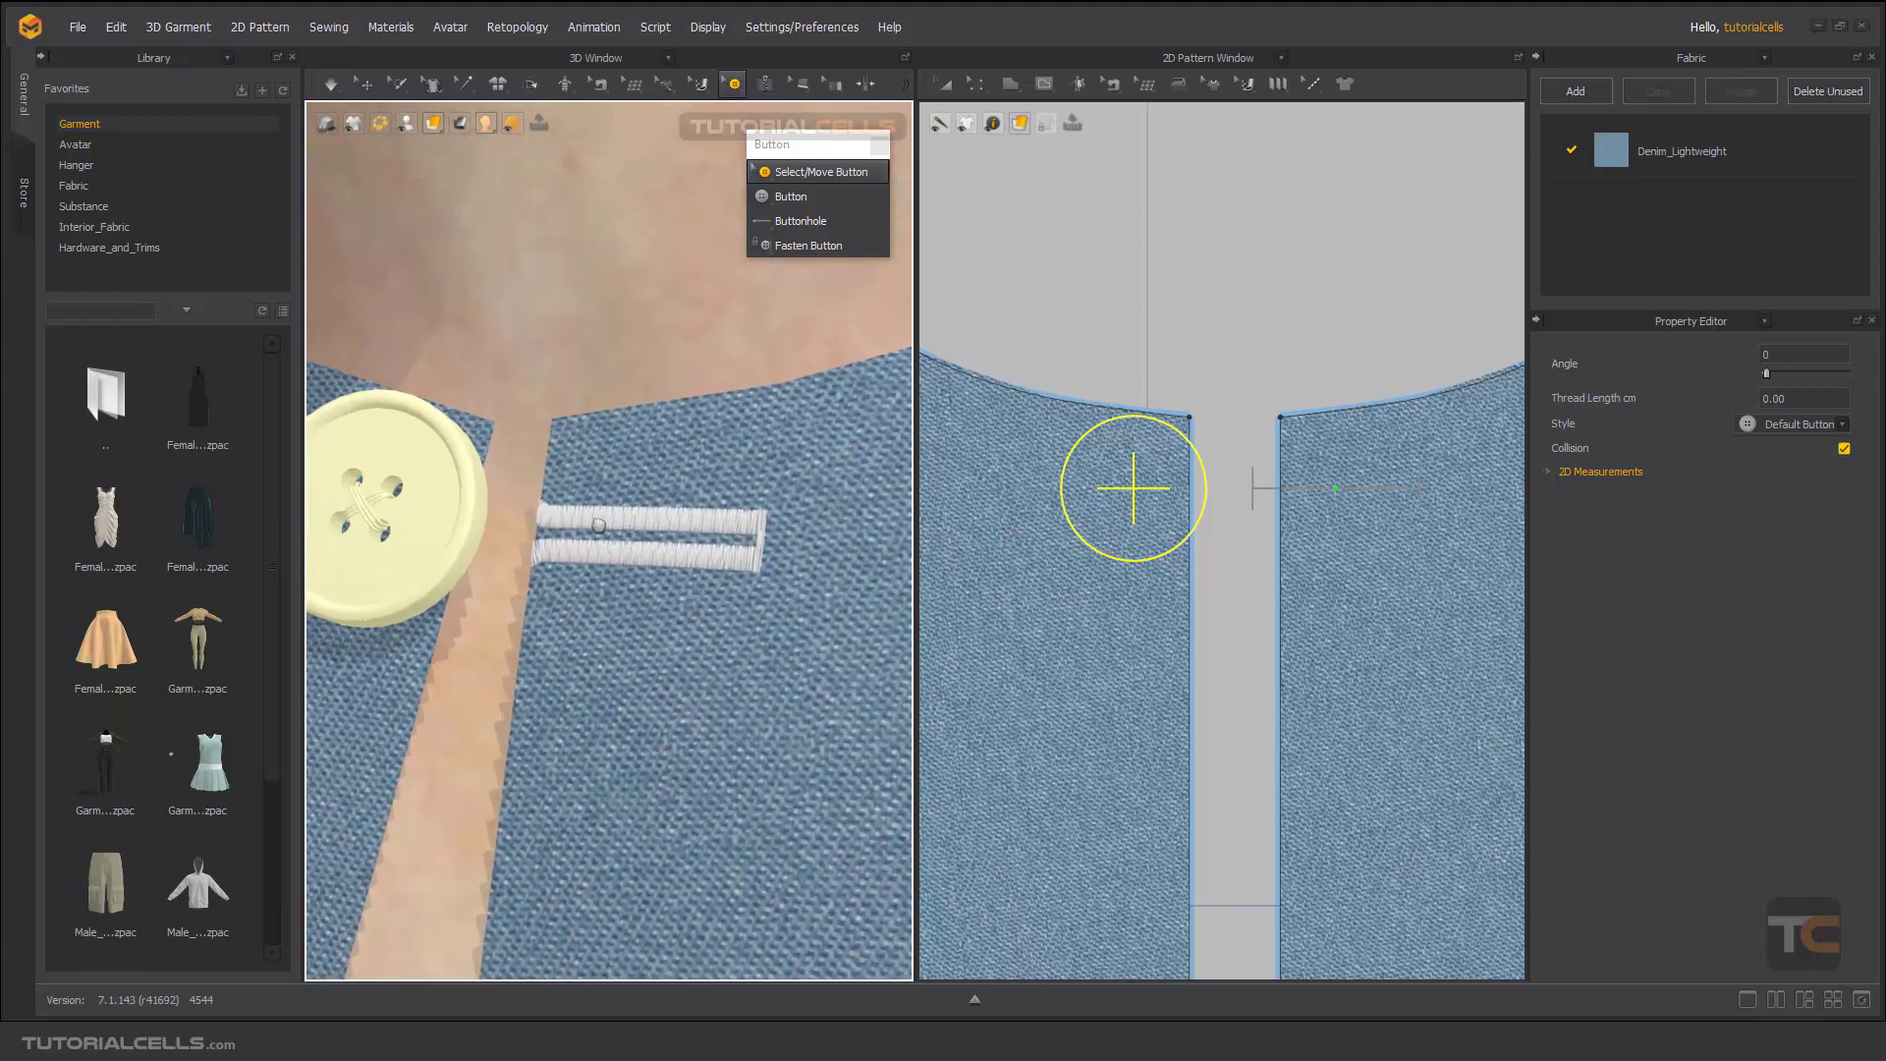
pyautogui.click(1285, 491)
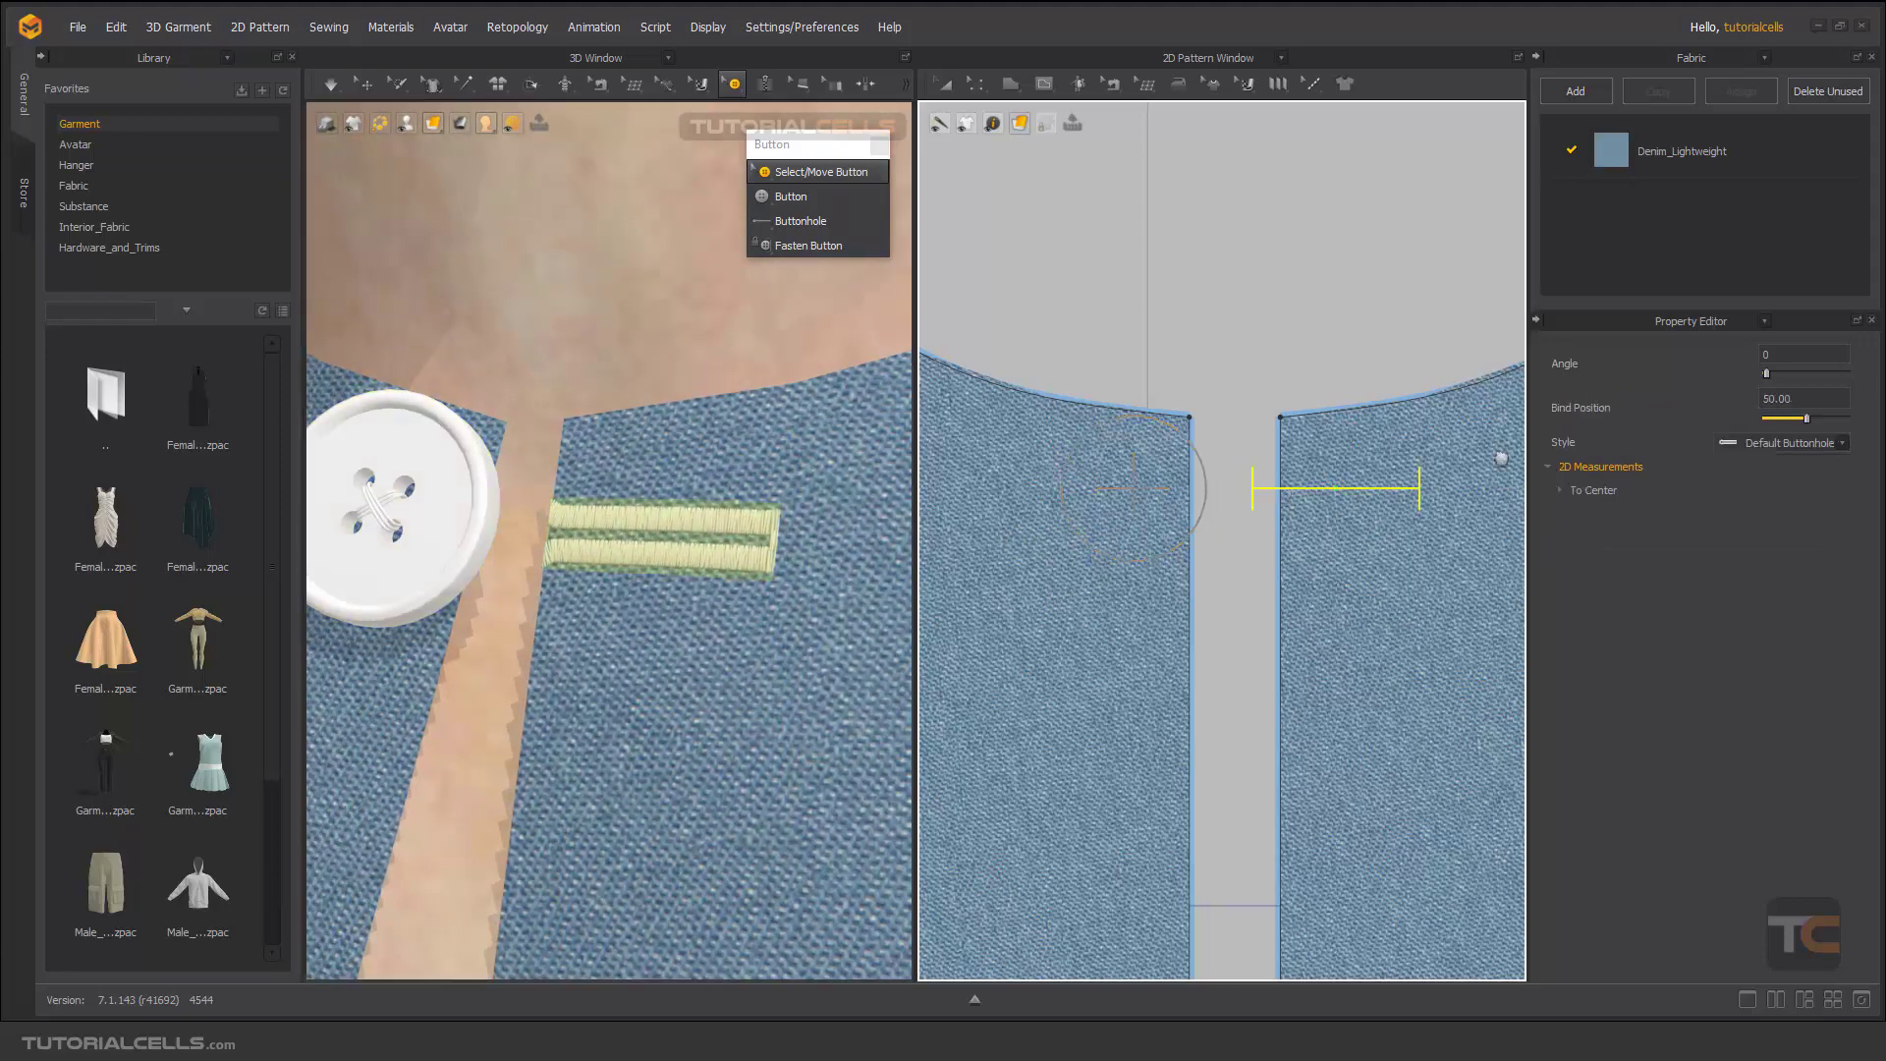
pyautogui.moveTo(1765, 373)
pyautogui.mouseDown()
pyautogui.moveTo(1787, 379)
pyautogui.moveTo(1764, 374)
pyautogui.mouseUp()
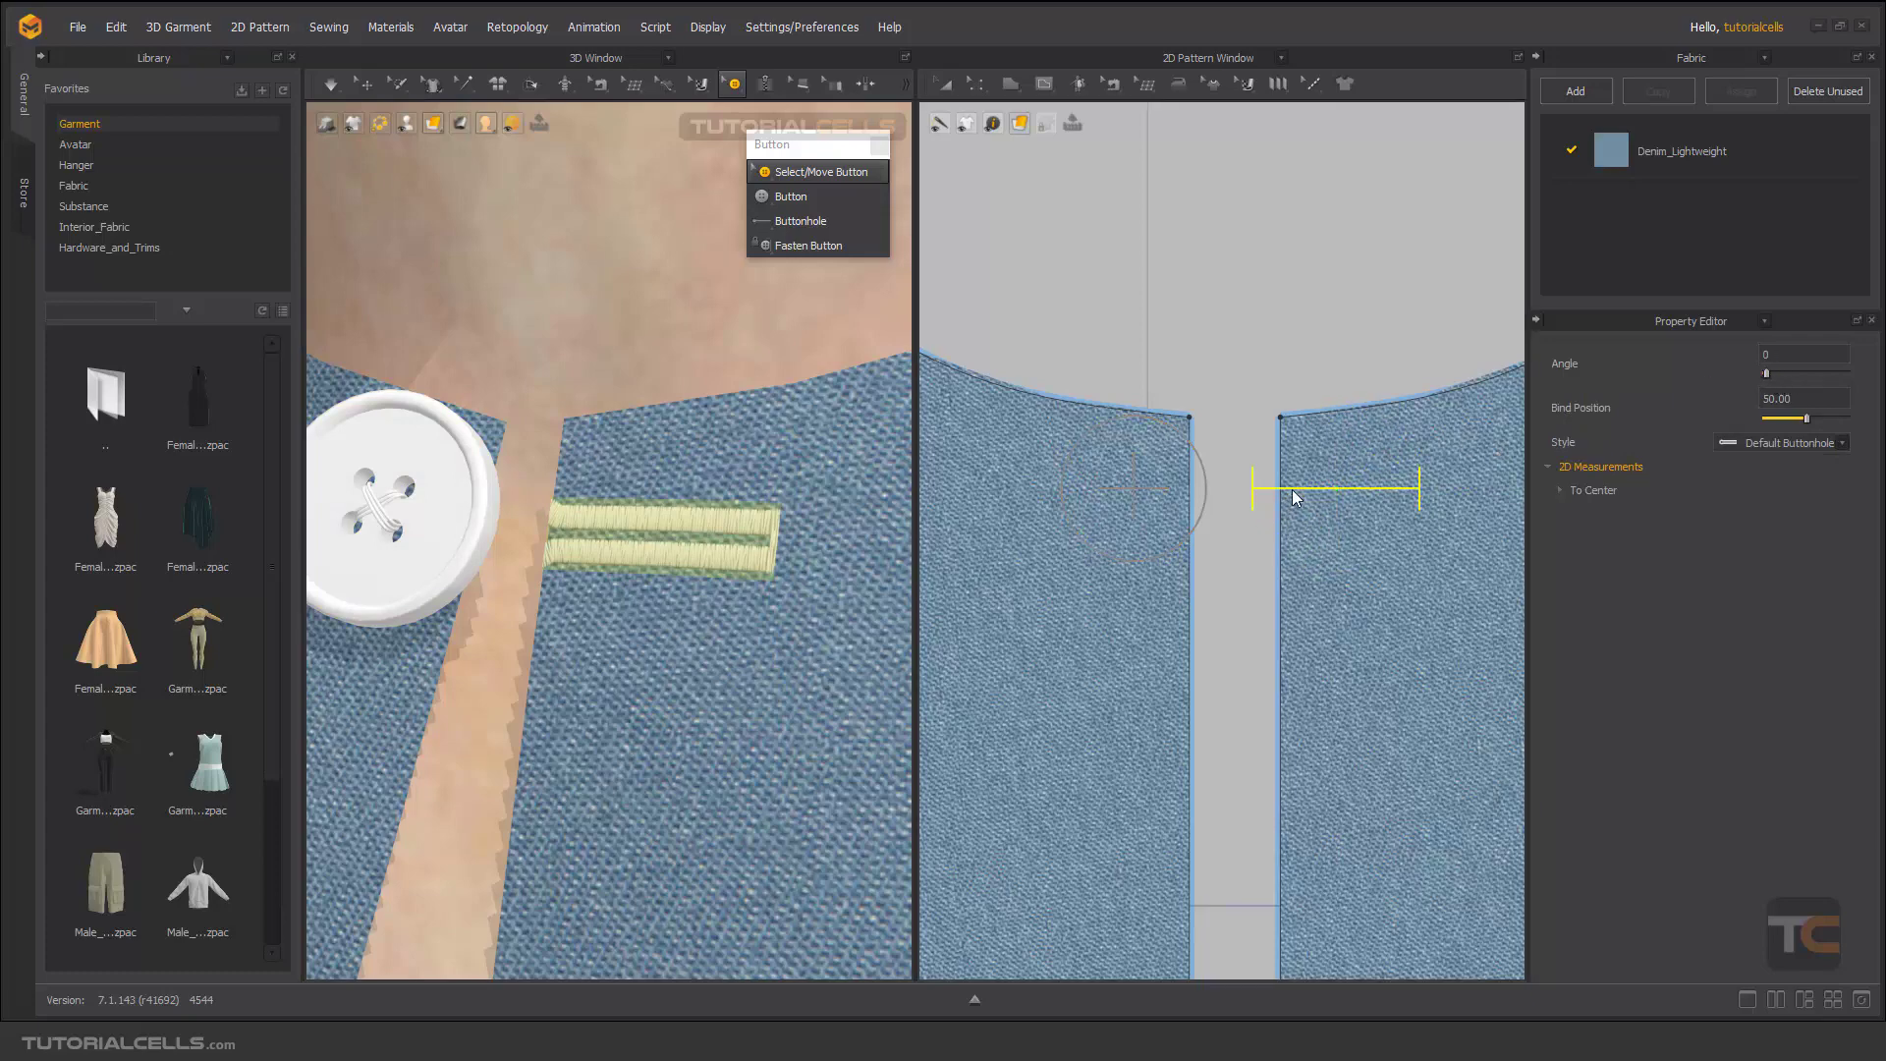
pyautogui.moveTo(1293, 498); pyautogui.dragTo(1337, 503)
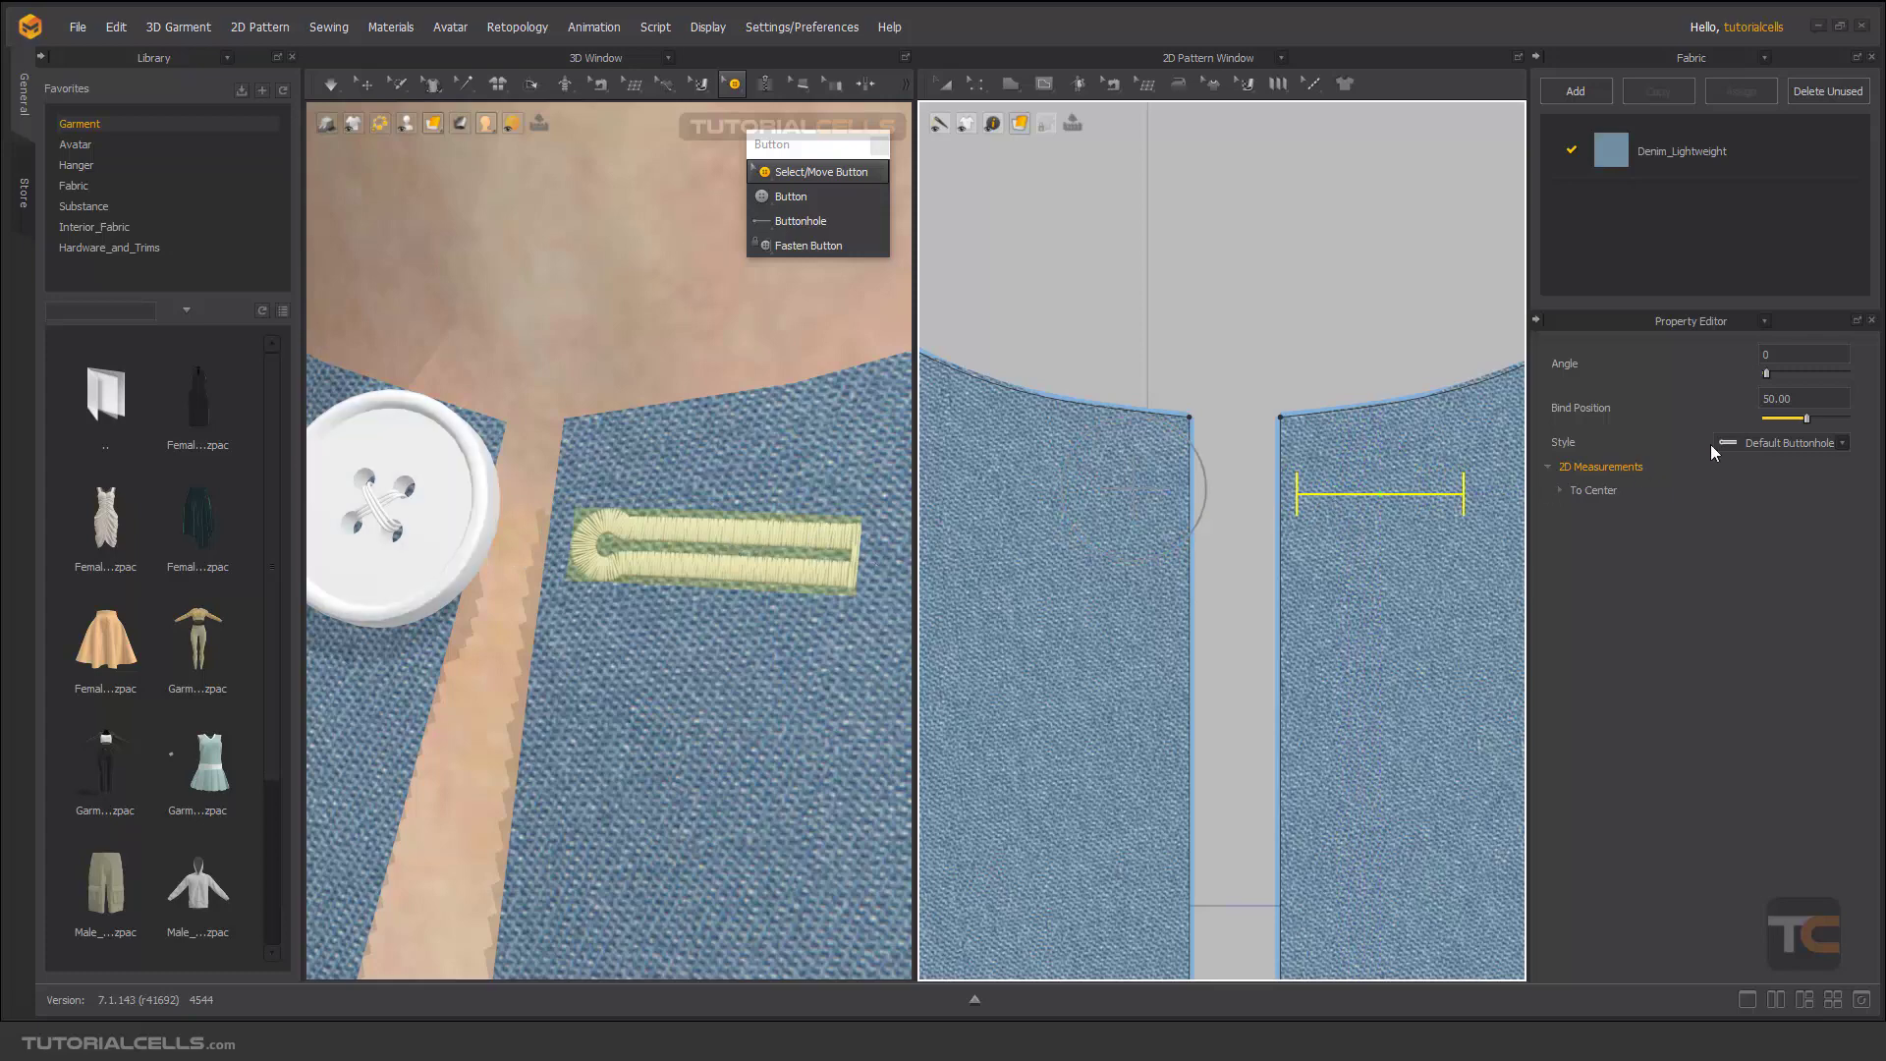
# Step: Examine the buttonhole's style choices and 2D measurement options, and inspect the matching button's center on the pattern
pyautogui.click(1780, 447)
pyautogui.click(1783, 449)
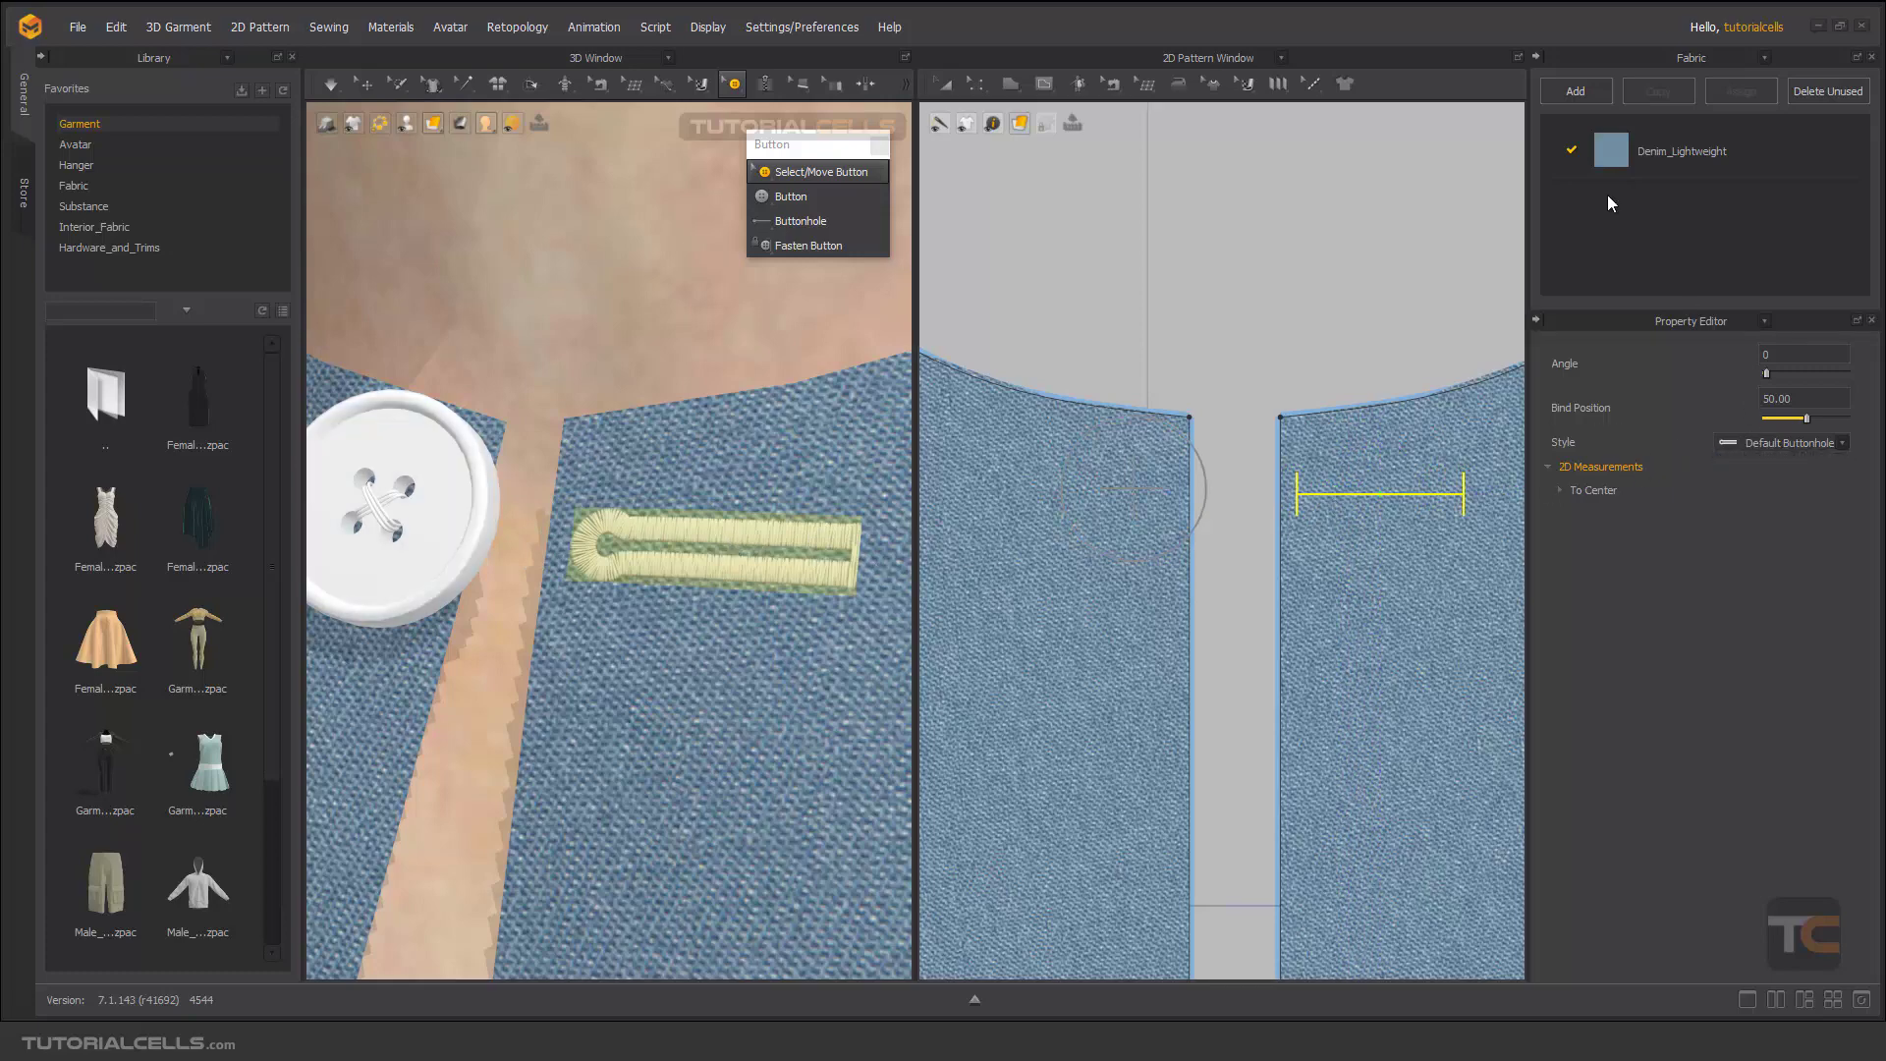
pyautogui.click(1556, 488)
pyautogui.click(1548, 467)
pyautogui.click(1129, 488)
pyautogui.scroll(3, 1134, 488)
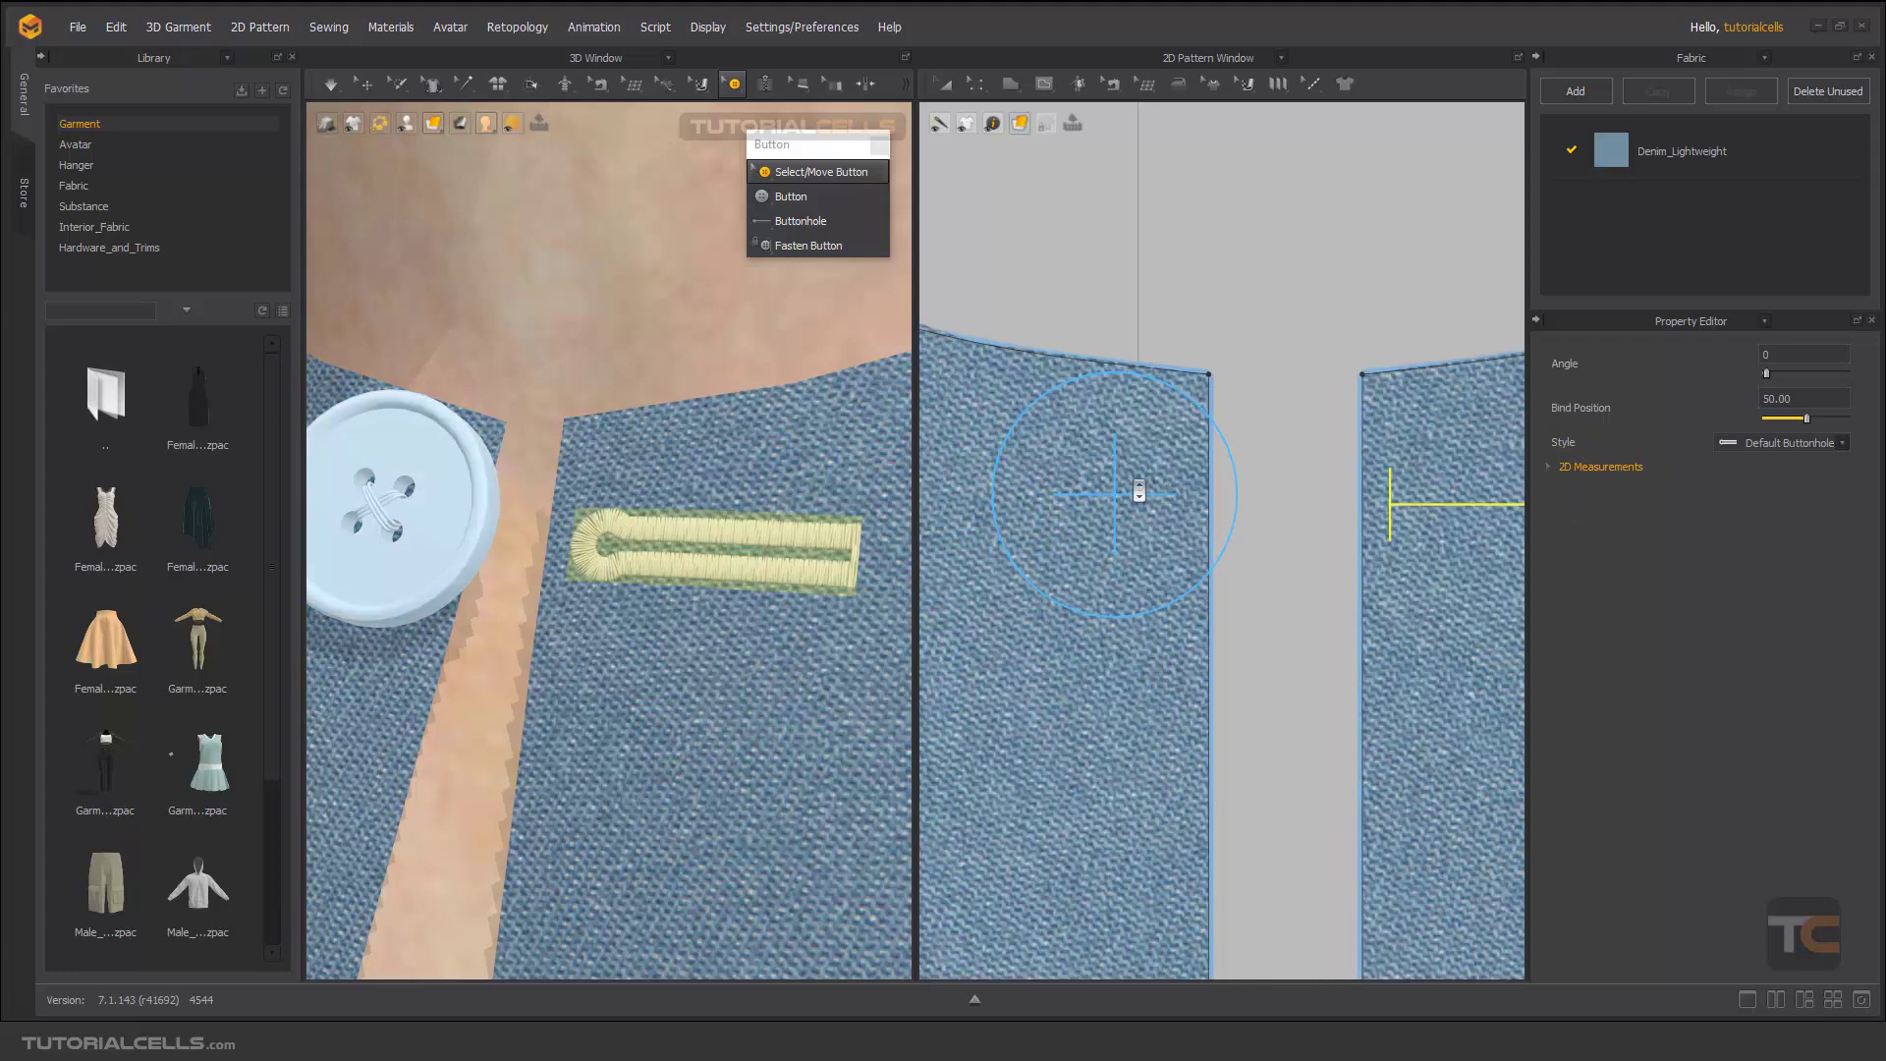
pyautogui.scroll(-1, 1121, 504)
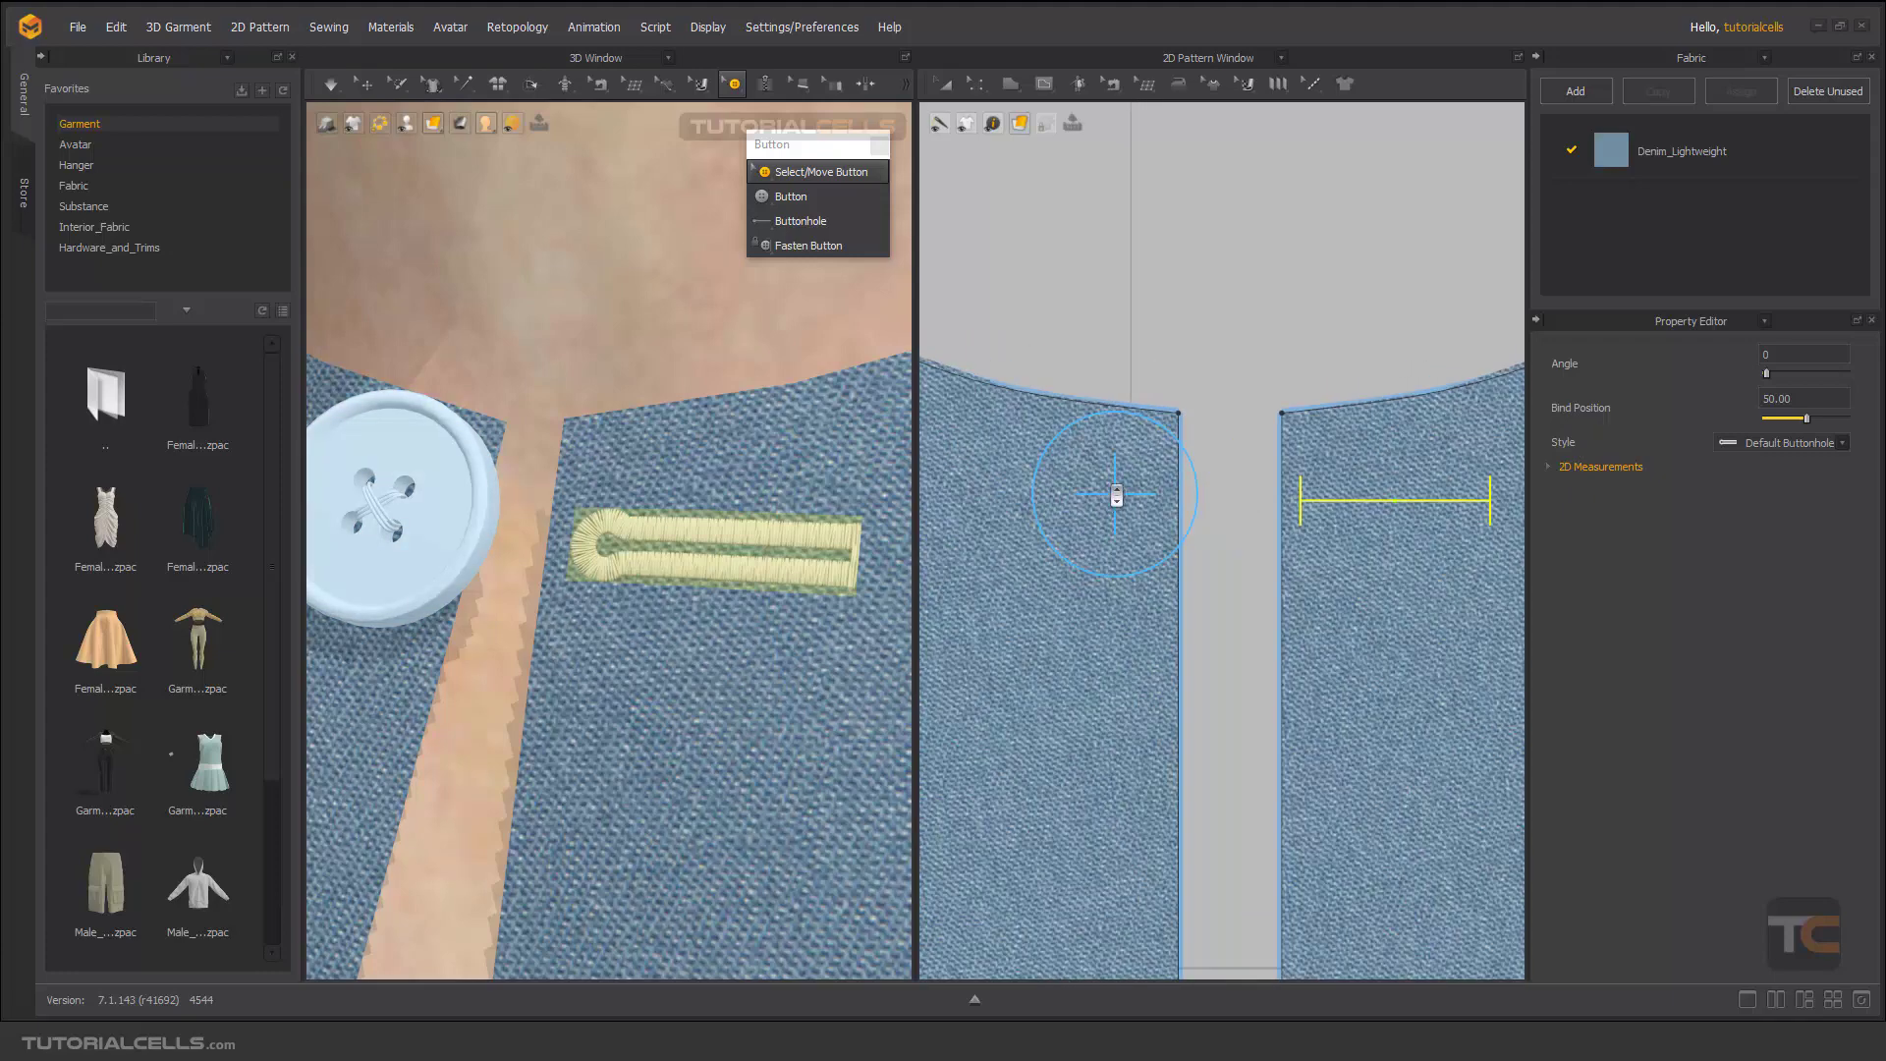
pyautogui.click(1260, 447)
pyautogui.click(1119, 496)
pyautogui.click(1191, 486)
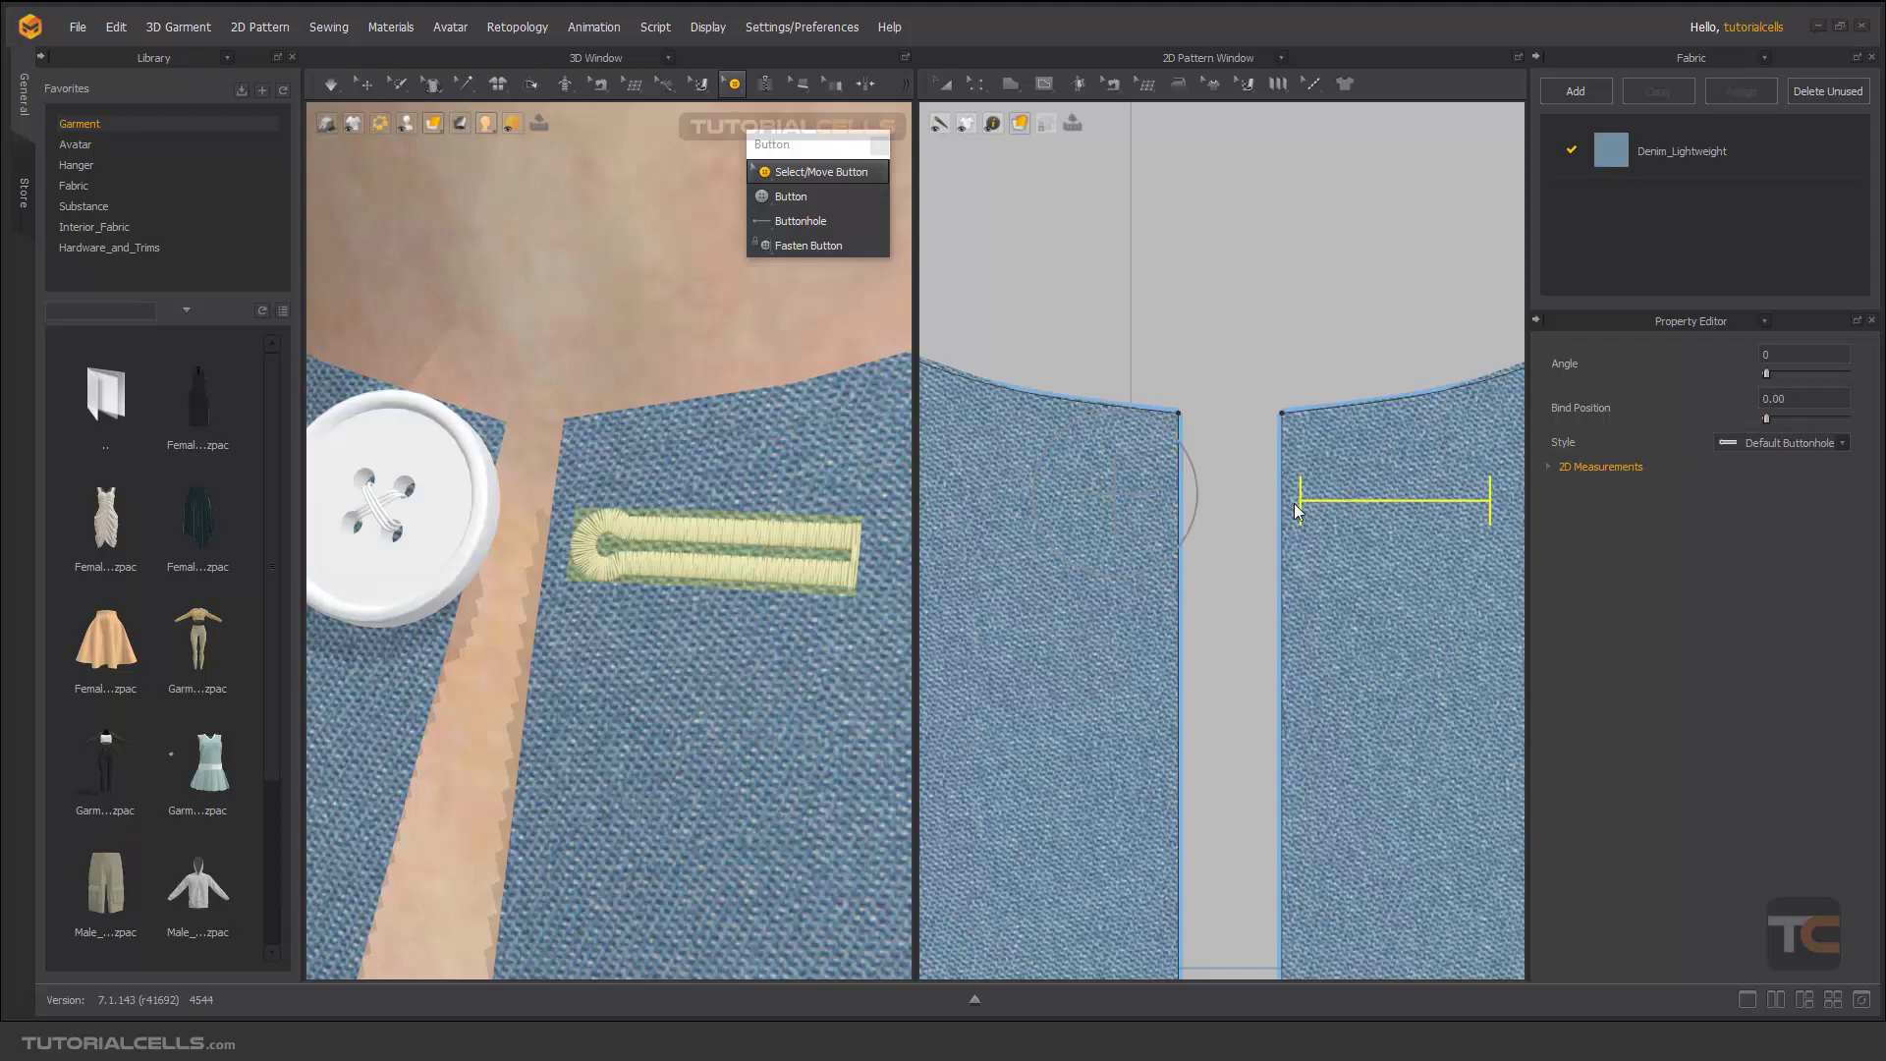
# Step: Set the buttonhole's Bind Position to 50
pyautogui.moveTo(1803, 403); pyautogui.dragTo(1760, 402)
pyautogui.write('50')
pyautogui.press('Return')
# Step: Check the button and buttonhole on the garment, and replace the fabric list with the list of button styles
pyautogui.scroll(-5, 746, 534)
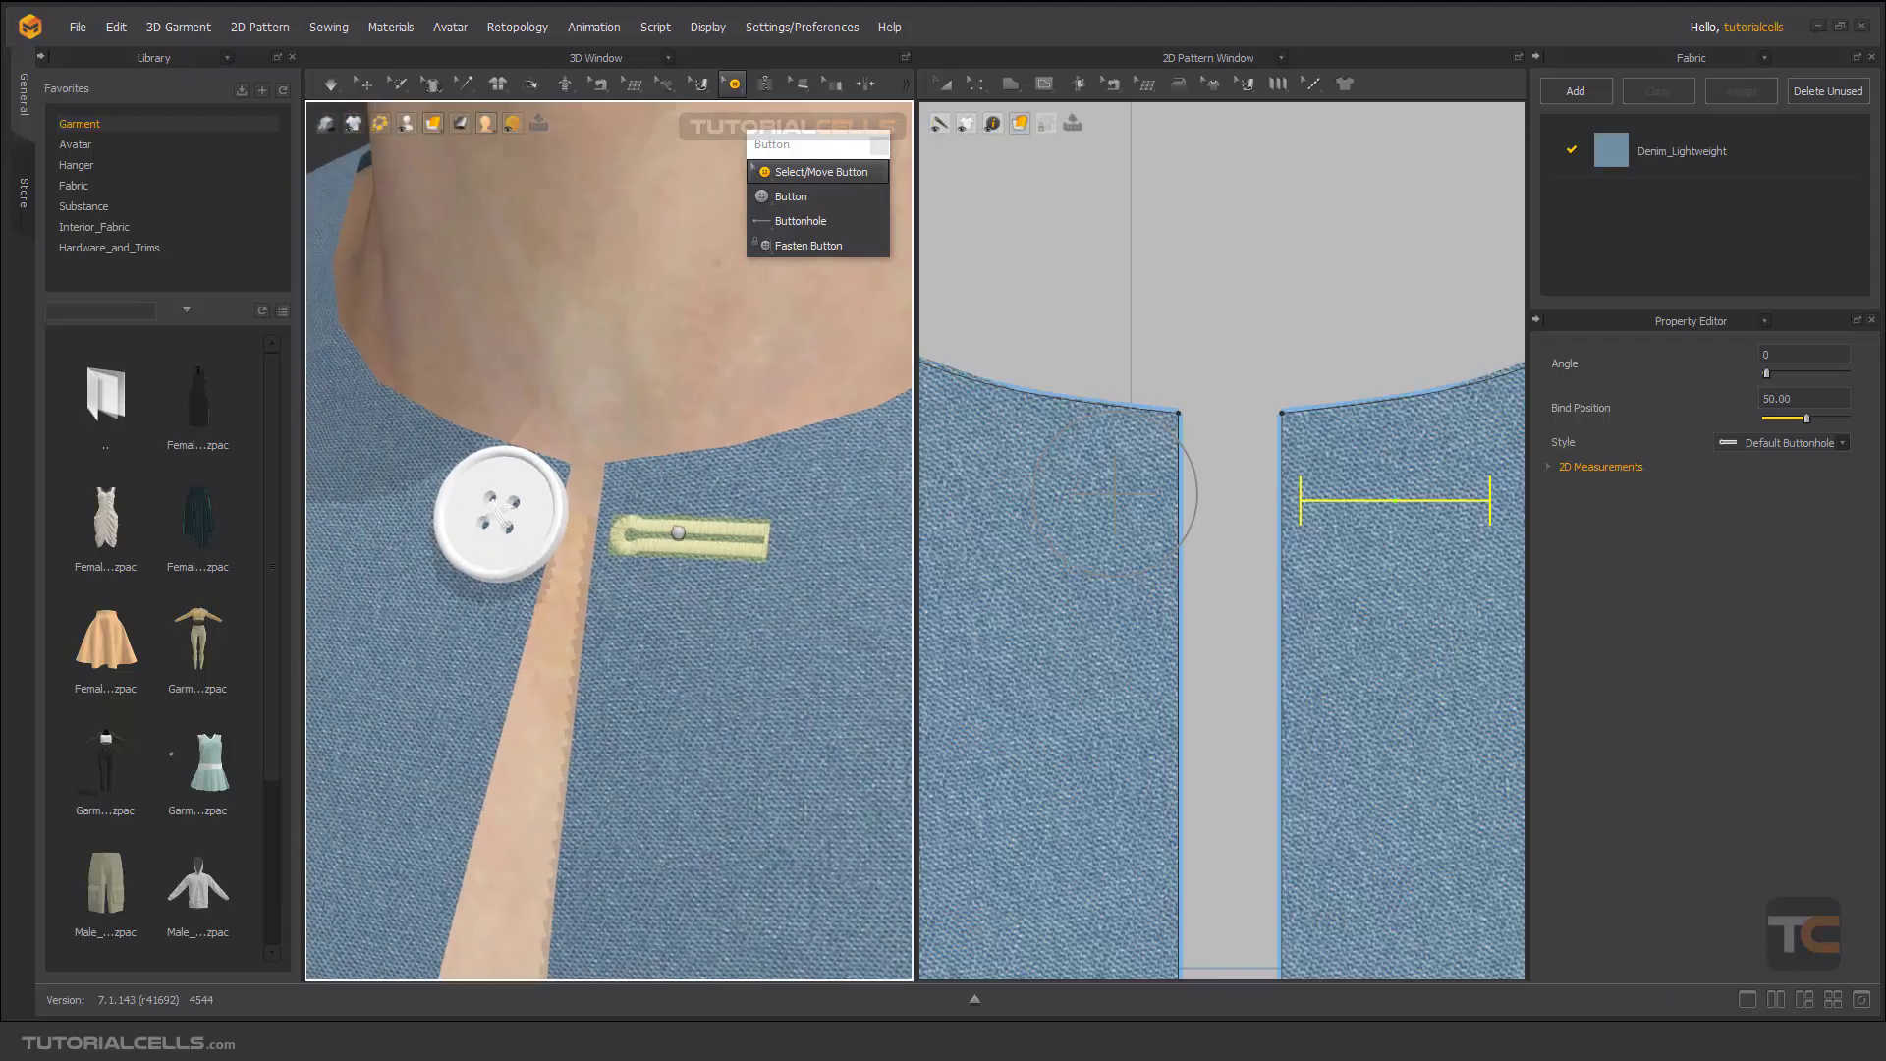
pyautogui.click(617, 478)
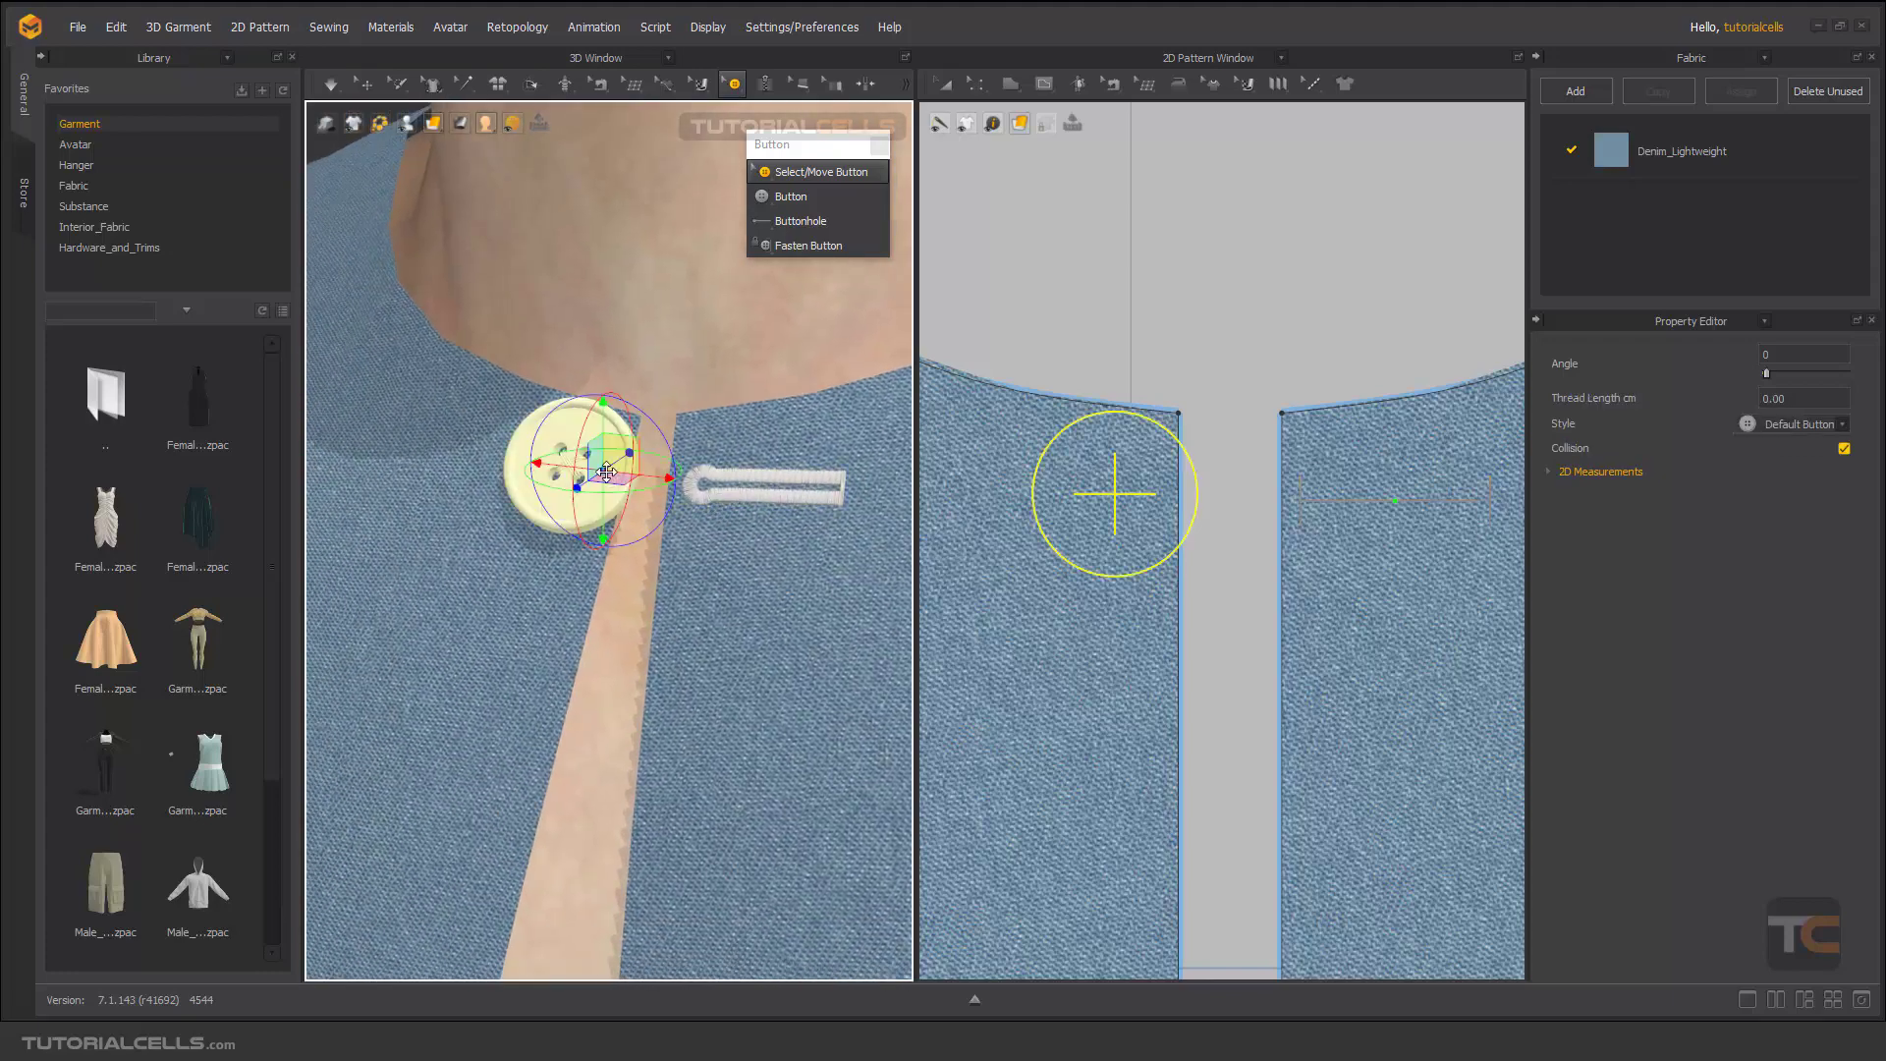
pyautogui.click(763, 494)
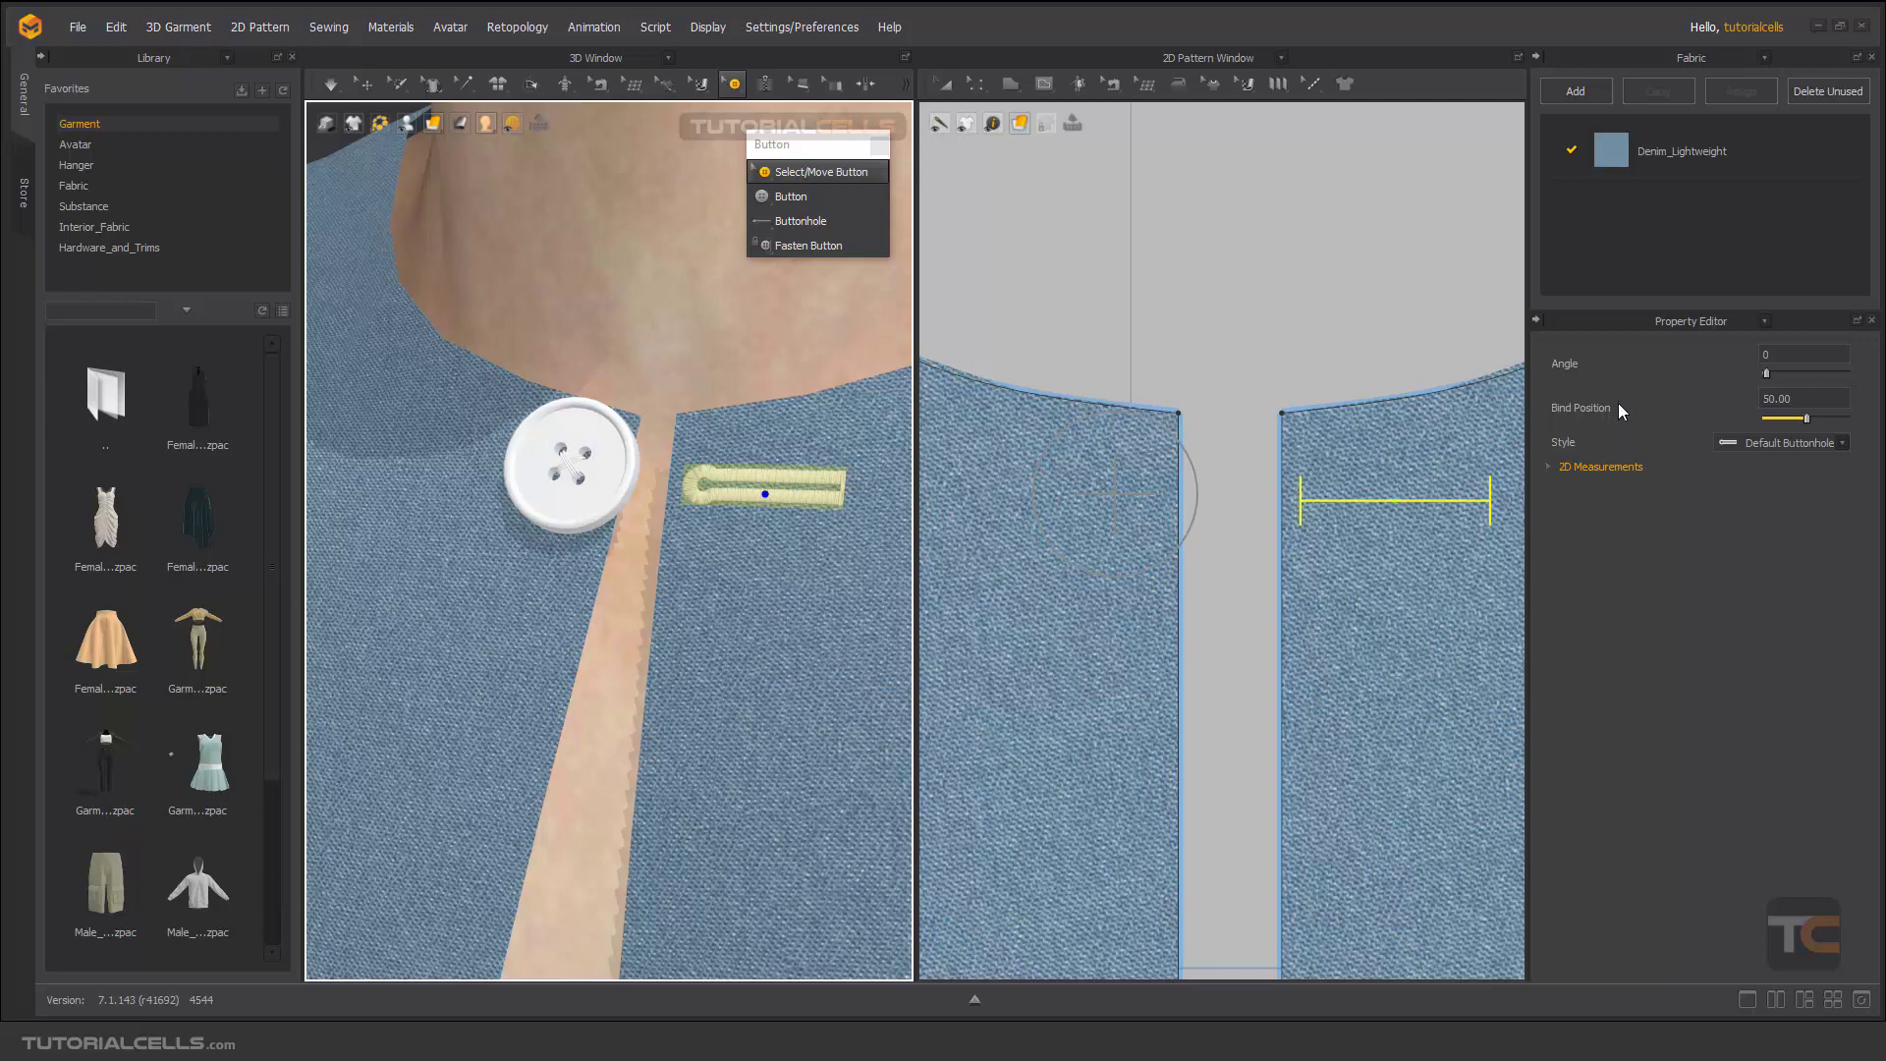
pyautogui.click(1764, 58)
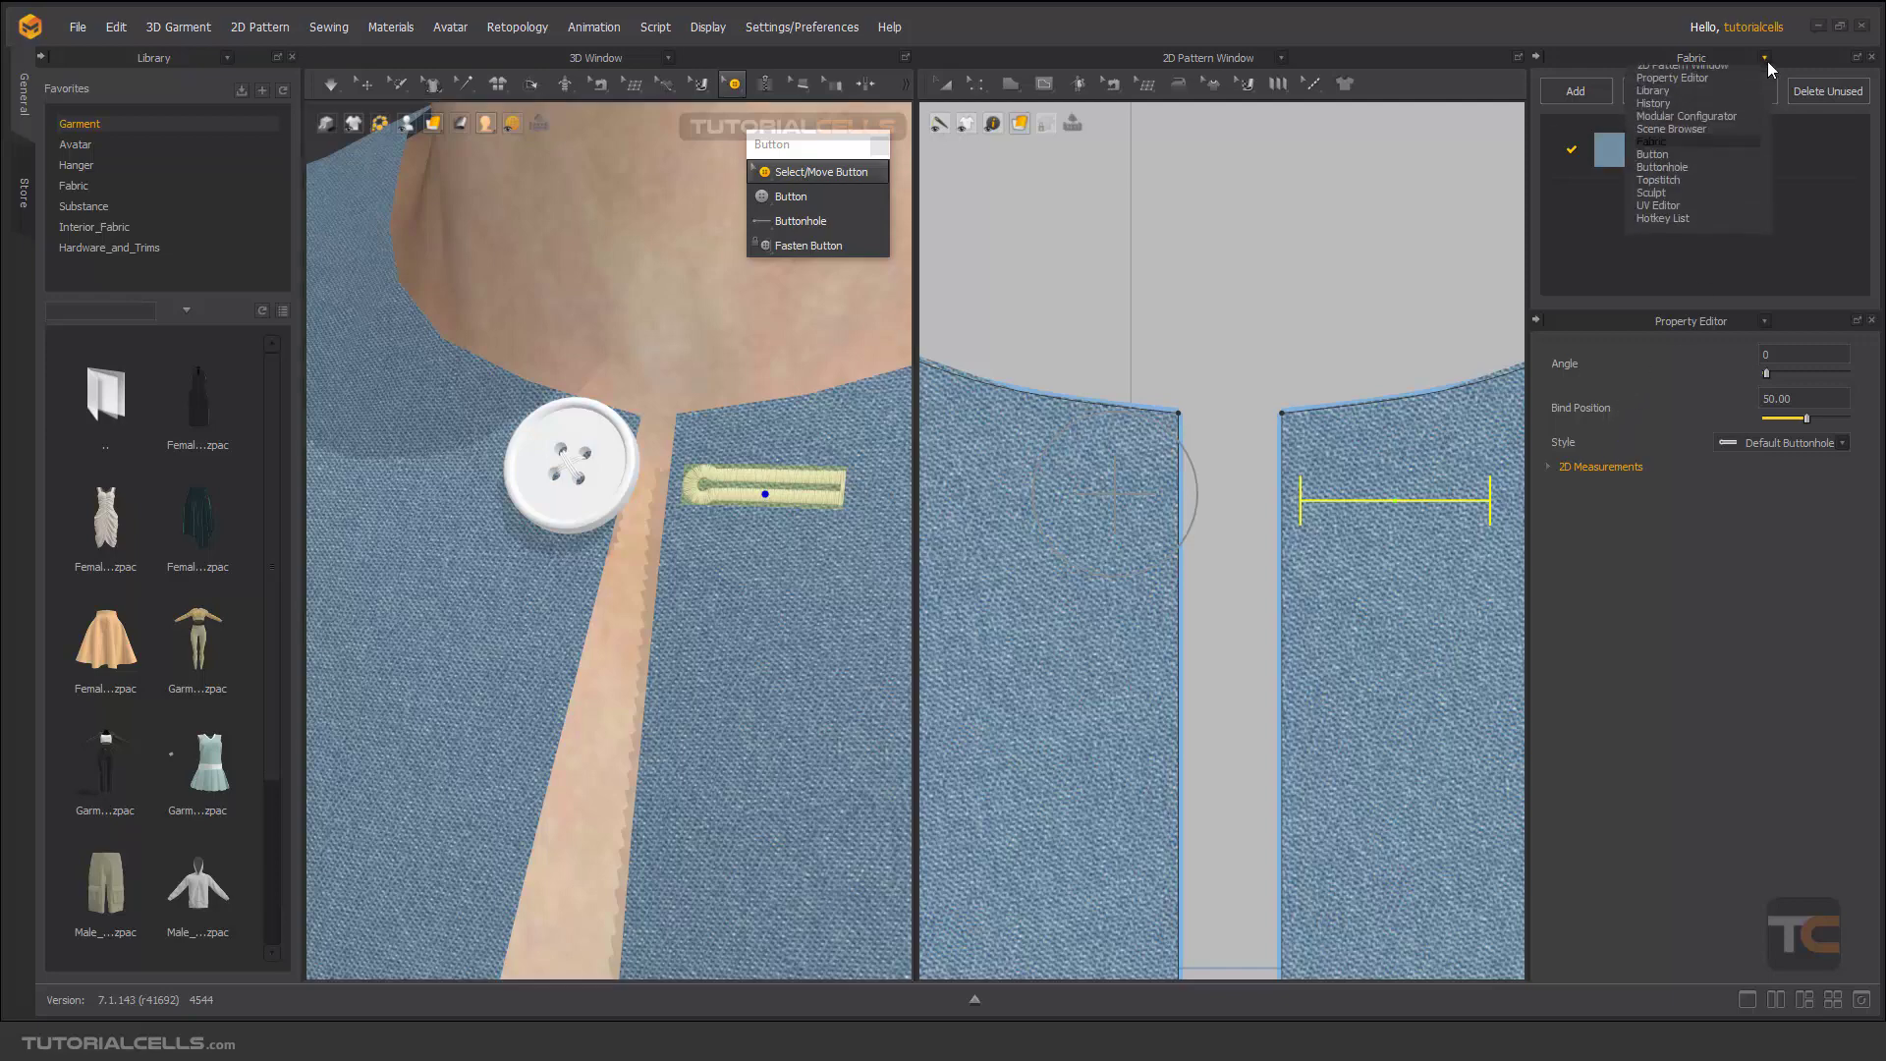
pyautogui.click(1653, 184)
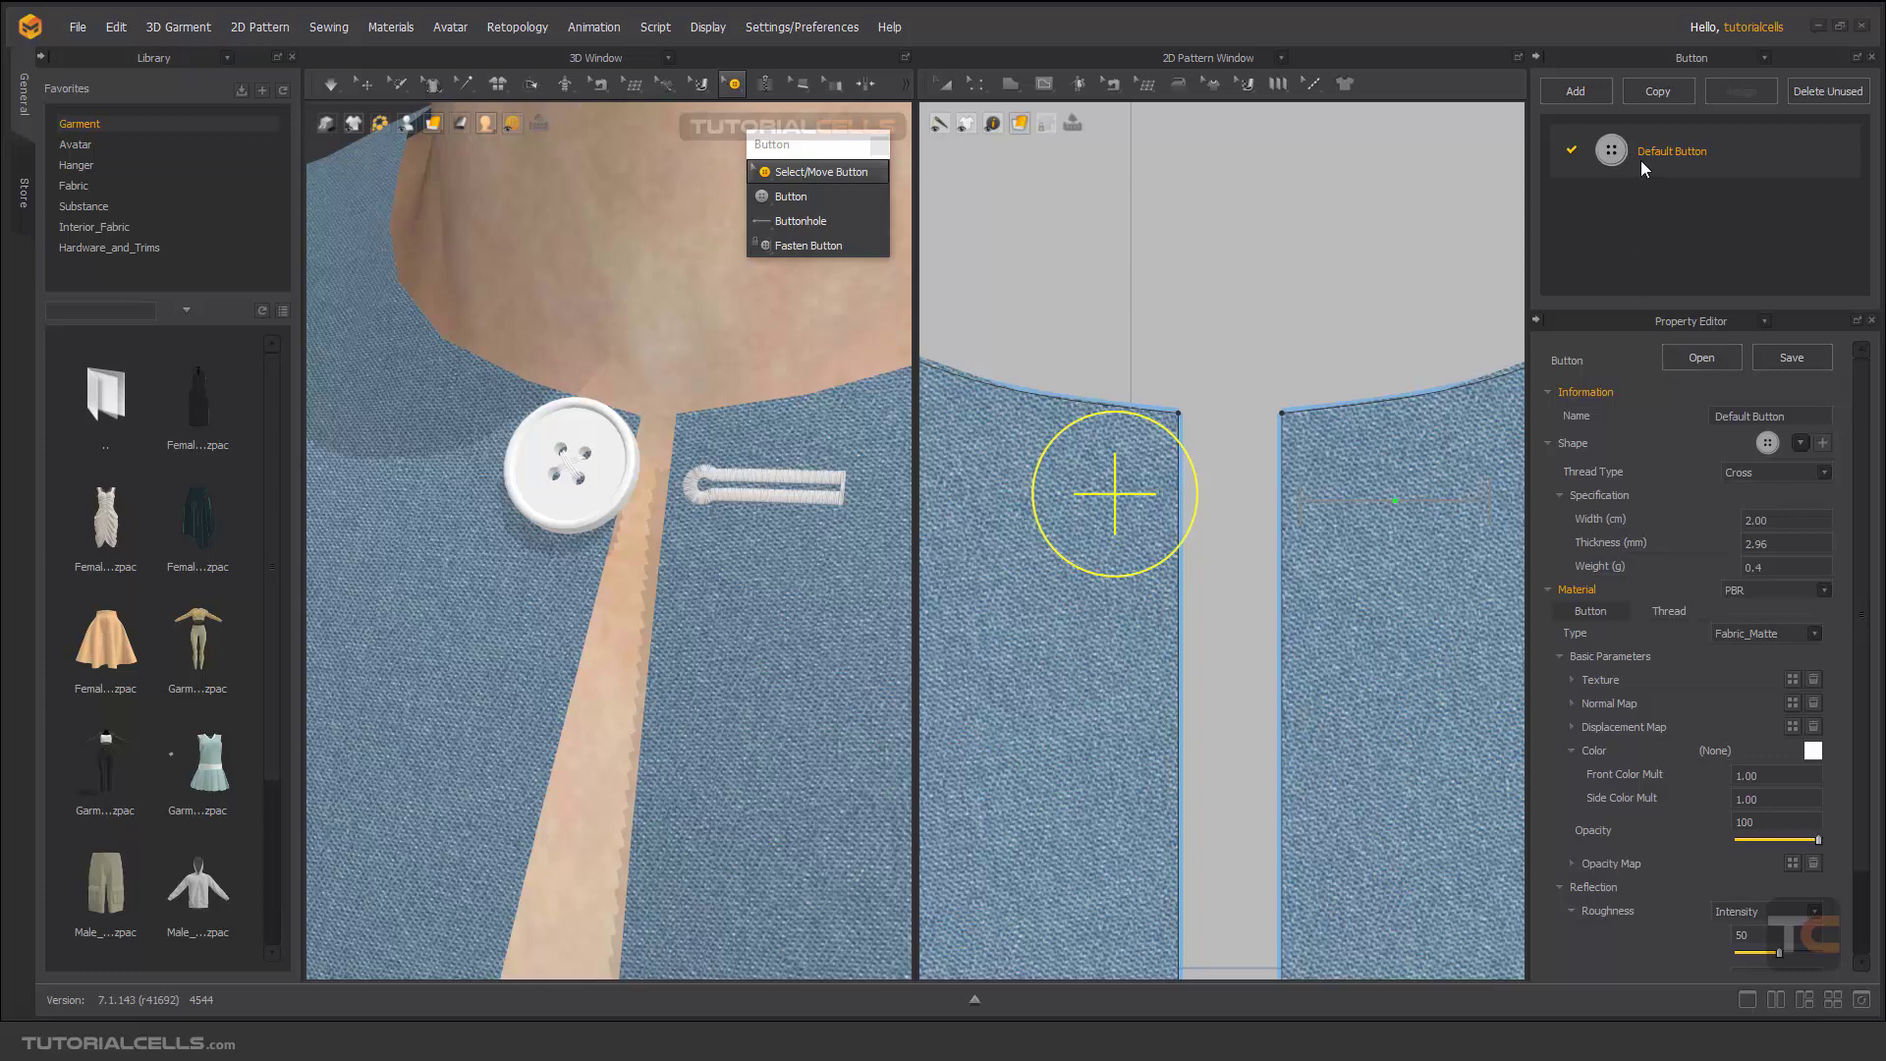
# Step: Add two new button styles and check the style choices available for the neckline button
pyautogui.click(1593, 96)
pyautogui.click(1593, 97)
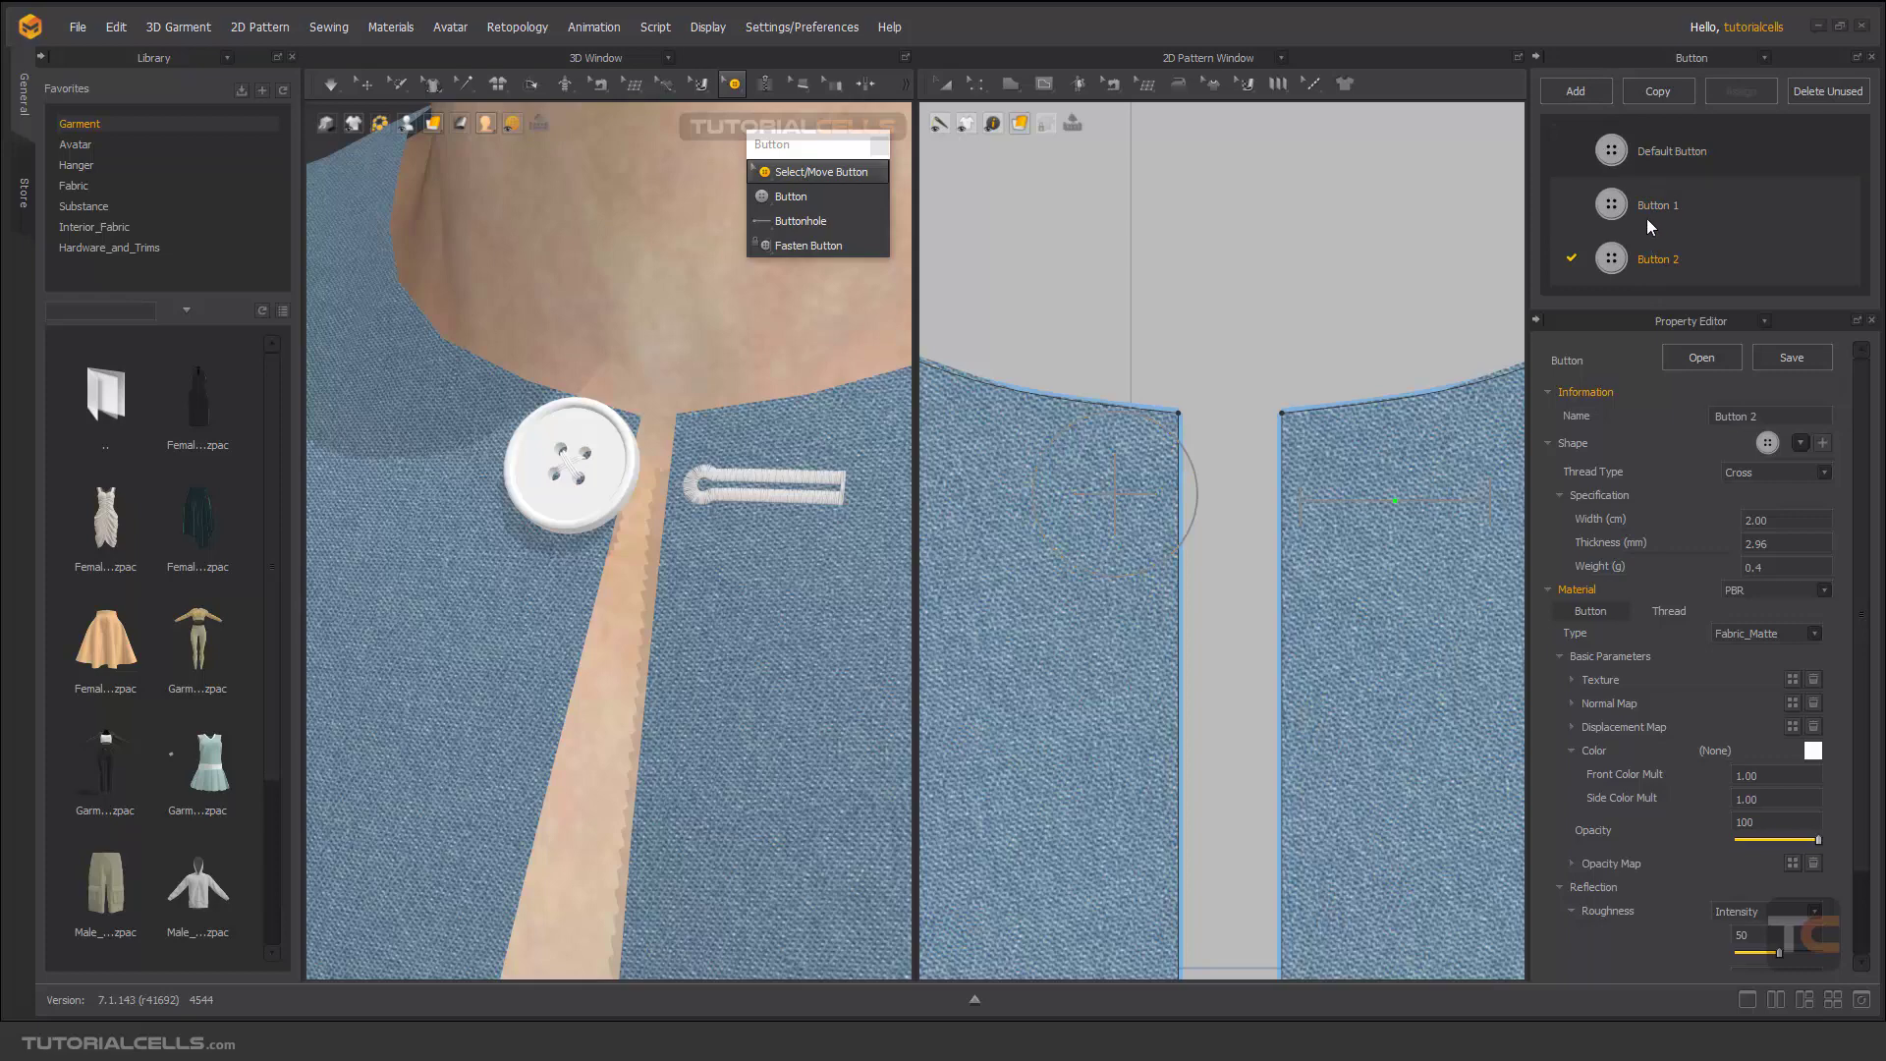
pyautogui.click(1652, 167)
pyautogui.click(572, 461)
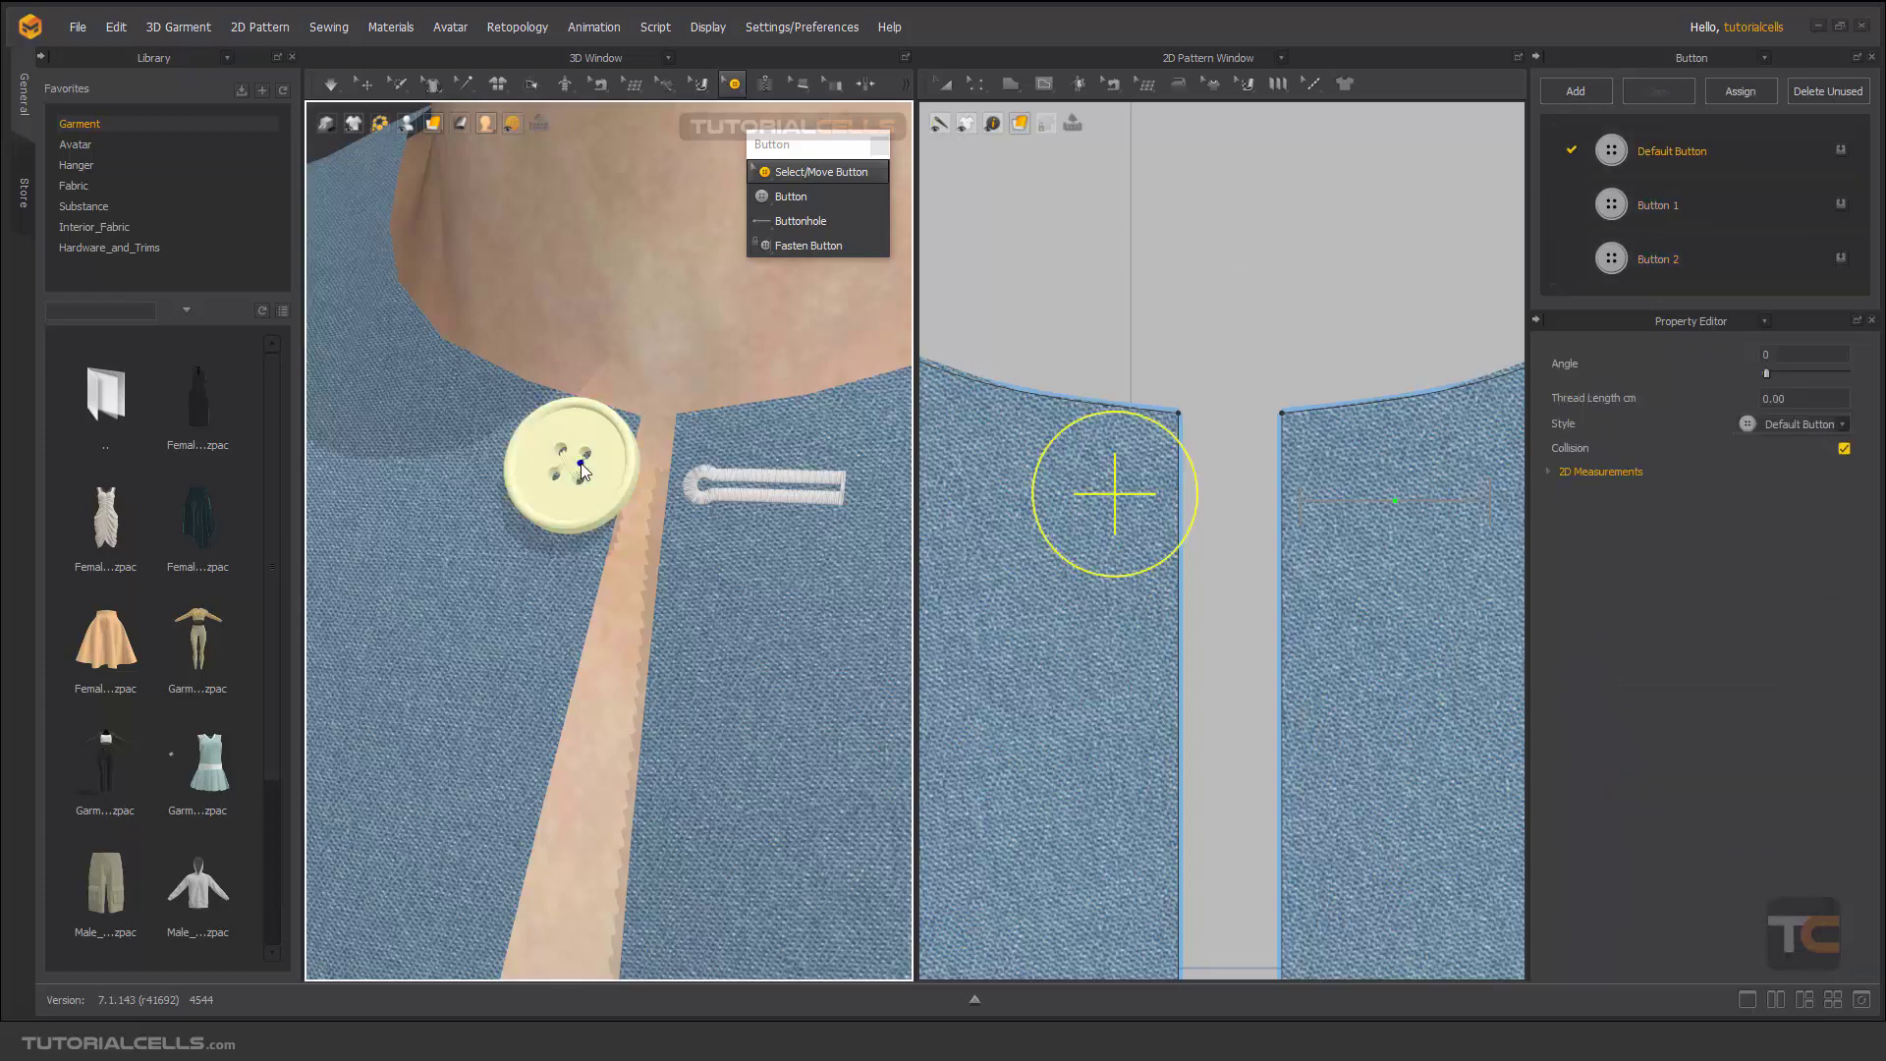
pyautogui.click(1825, 426)
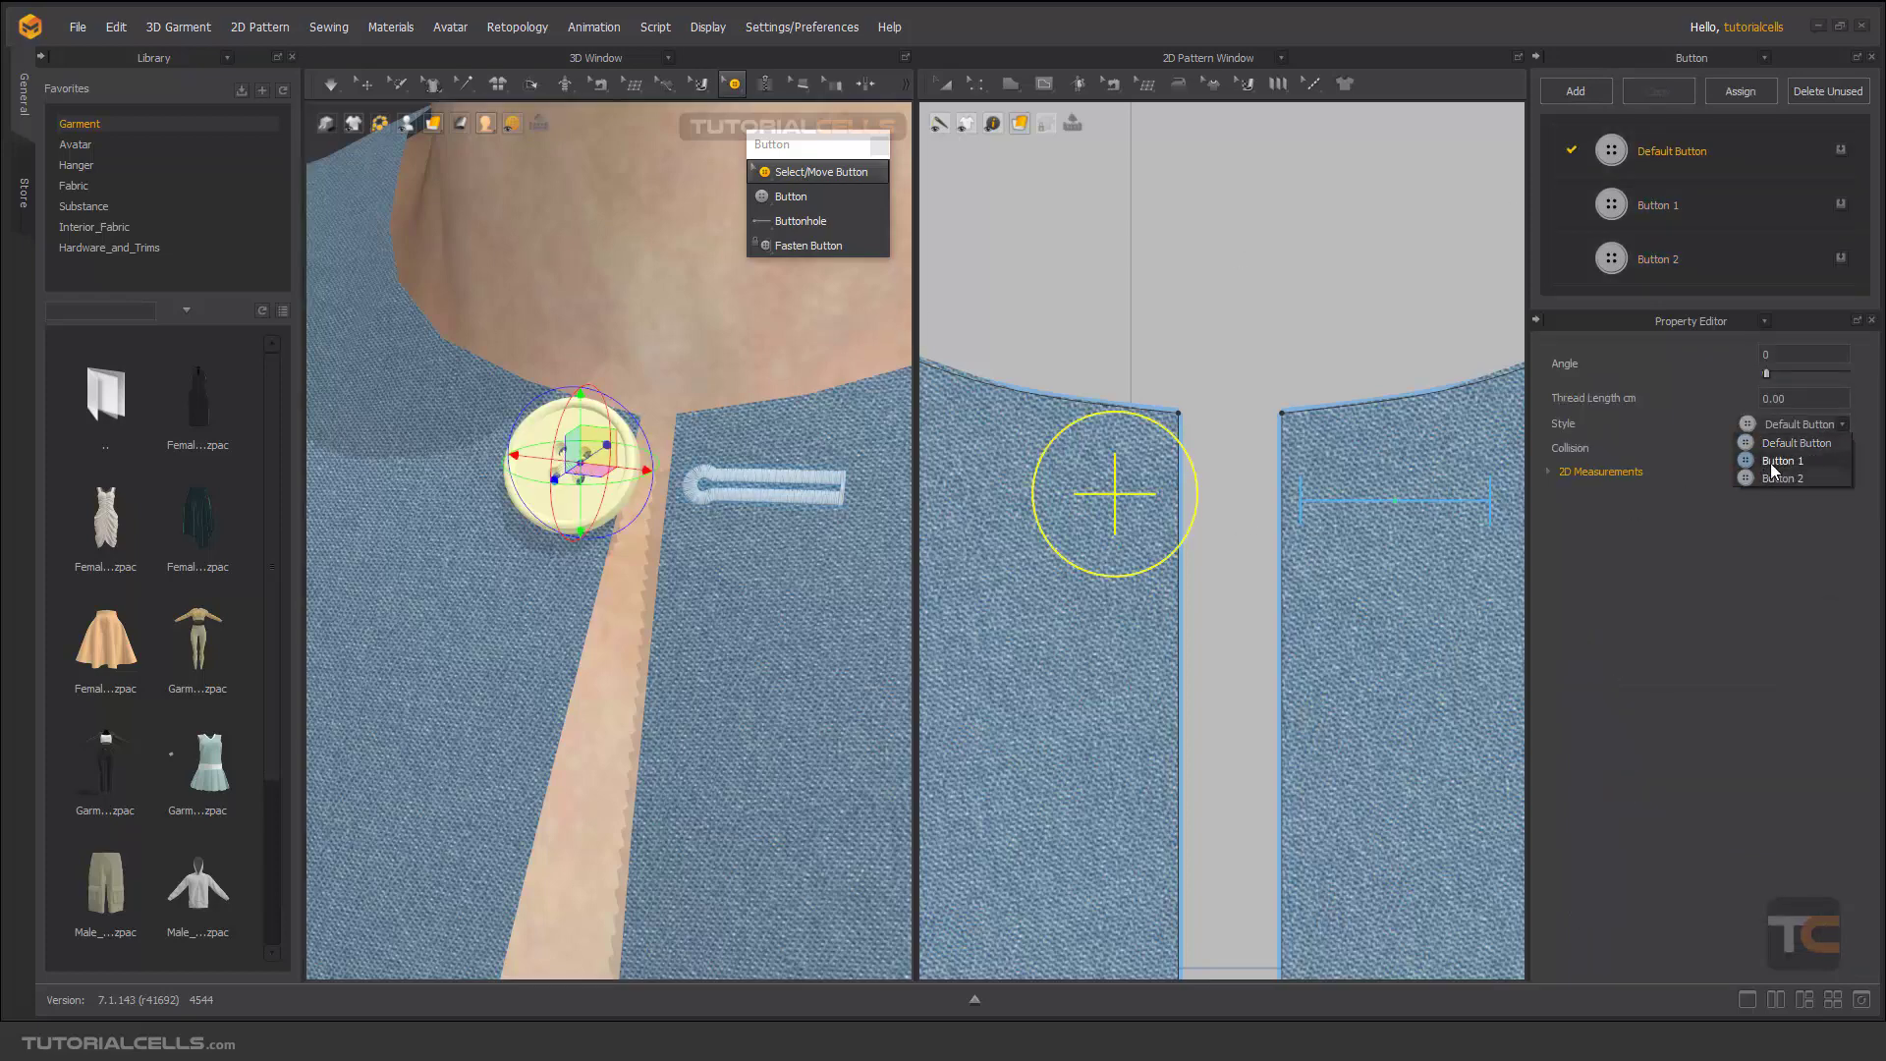
pyautogui.click(1662, 145)
# Step: Delete the extra Button 2 and Button 1 styles, keeping only Default Button
pyautogui.click(1671, 261)
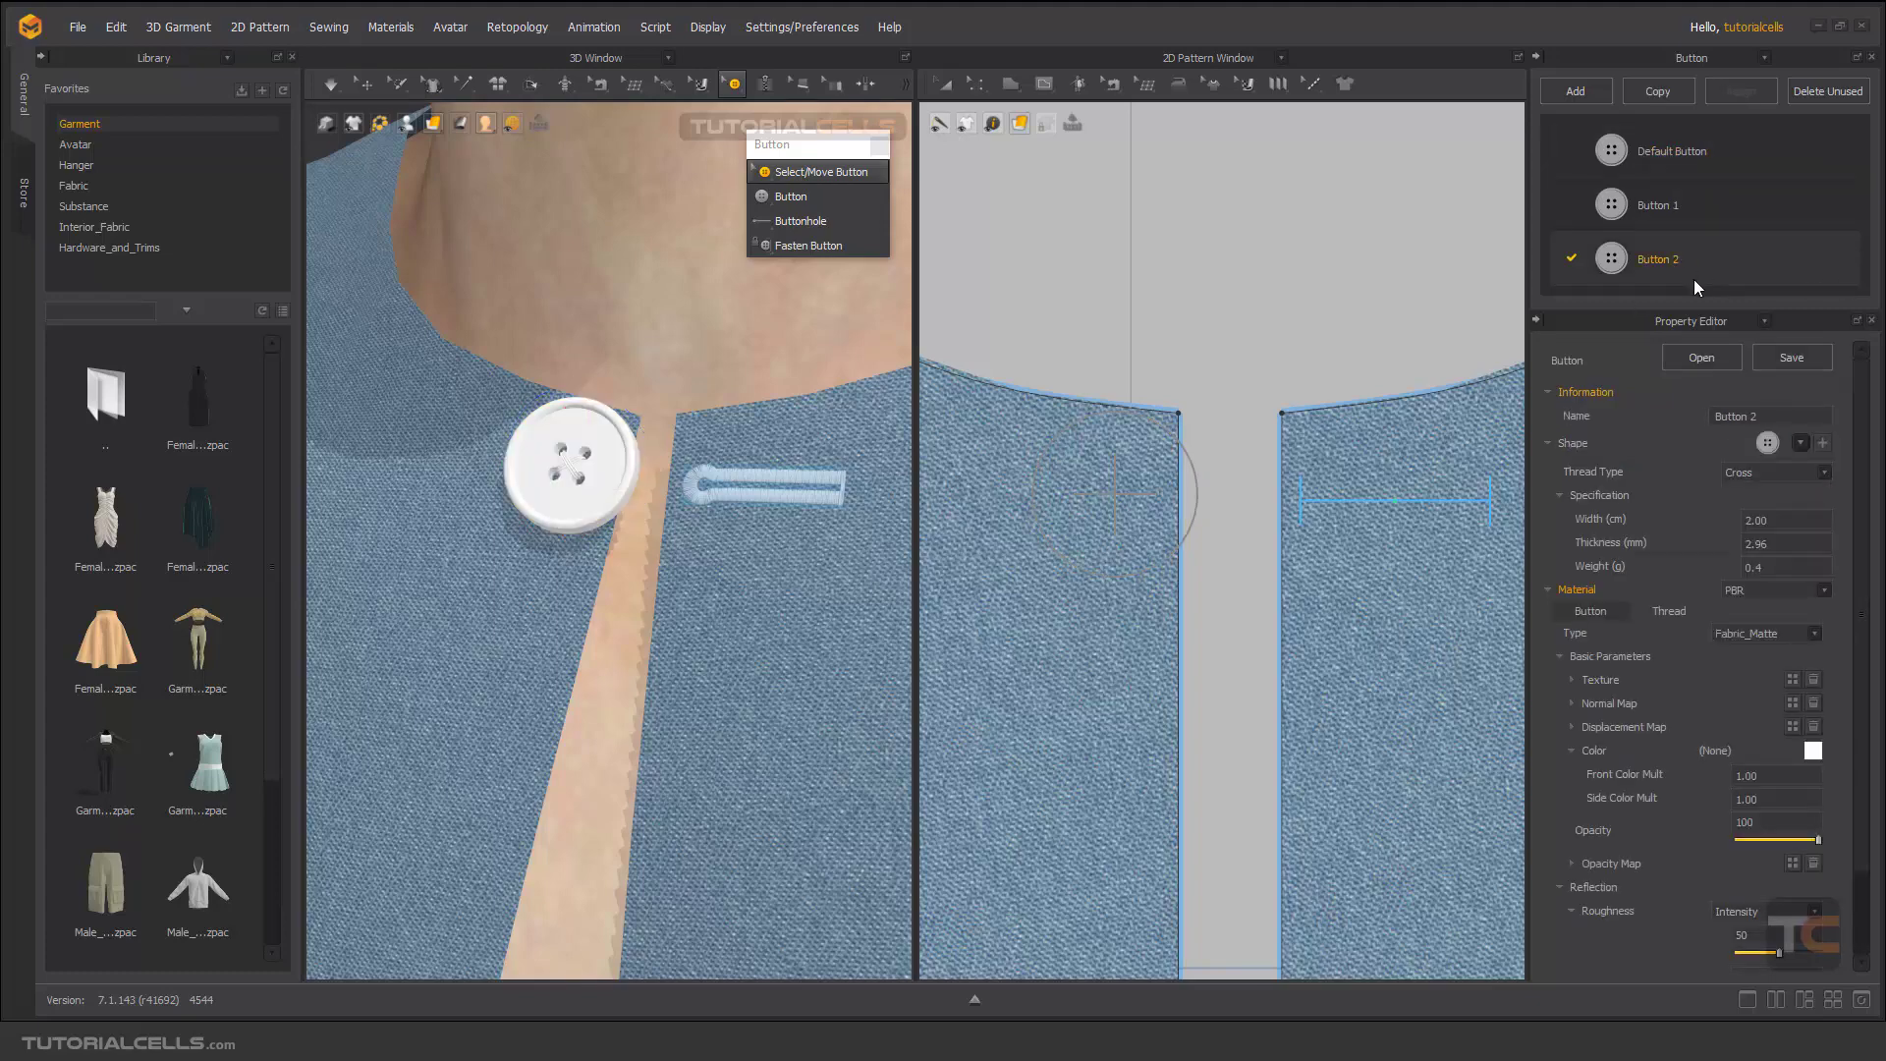
pyautogui.press('Delete')
pyautogui.click(1682, 218)
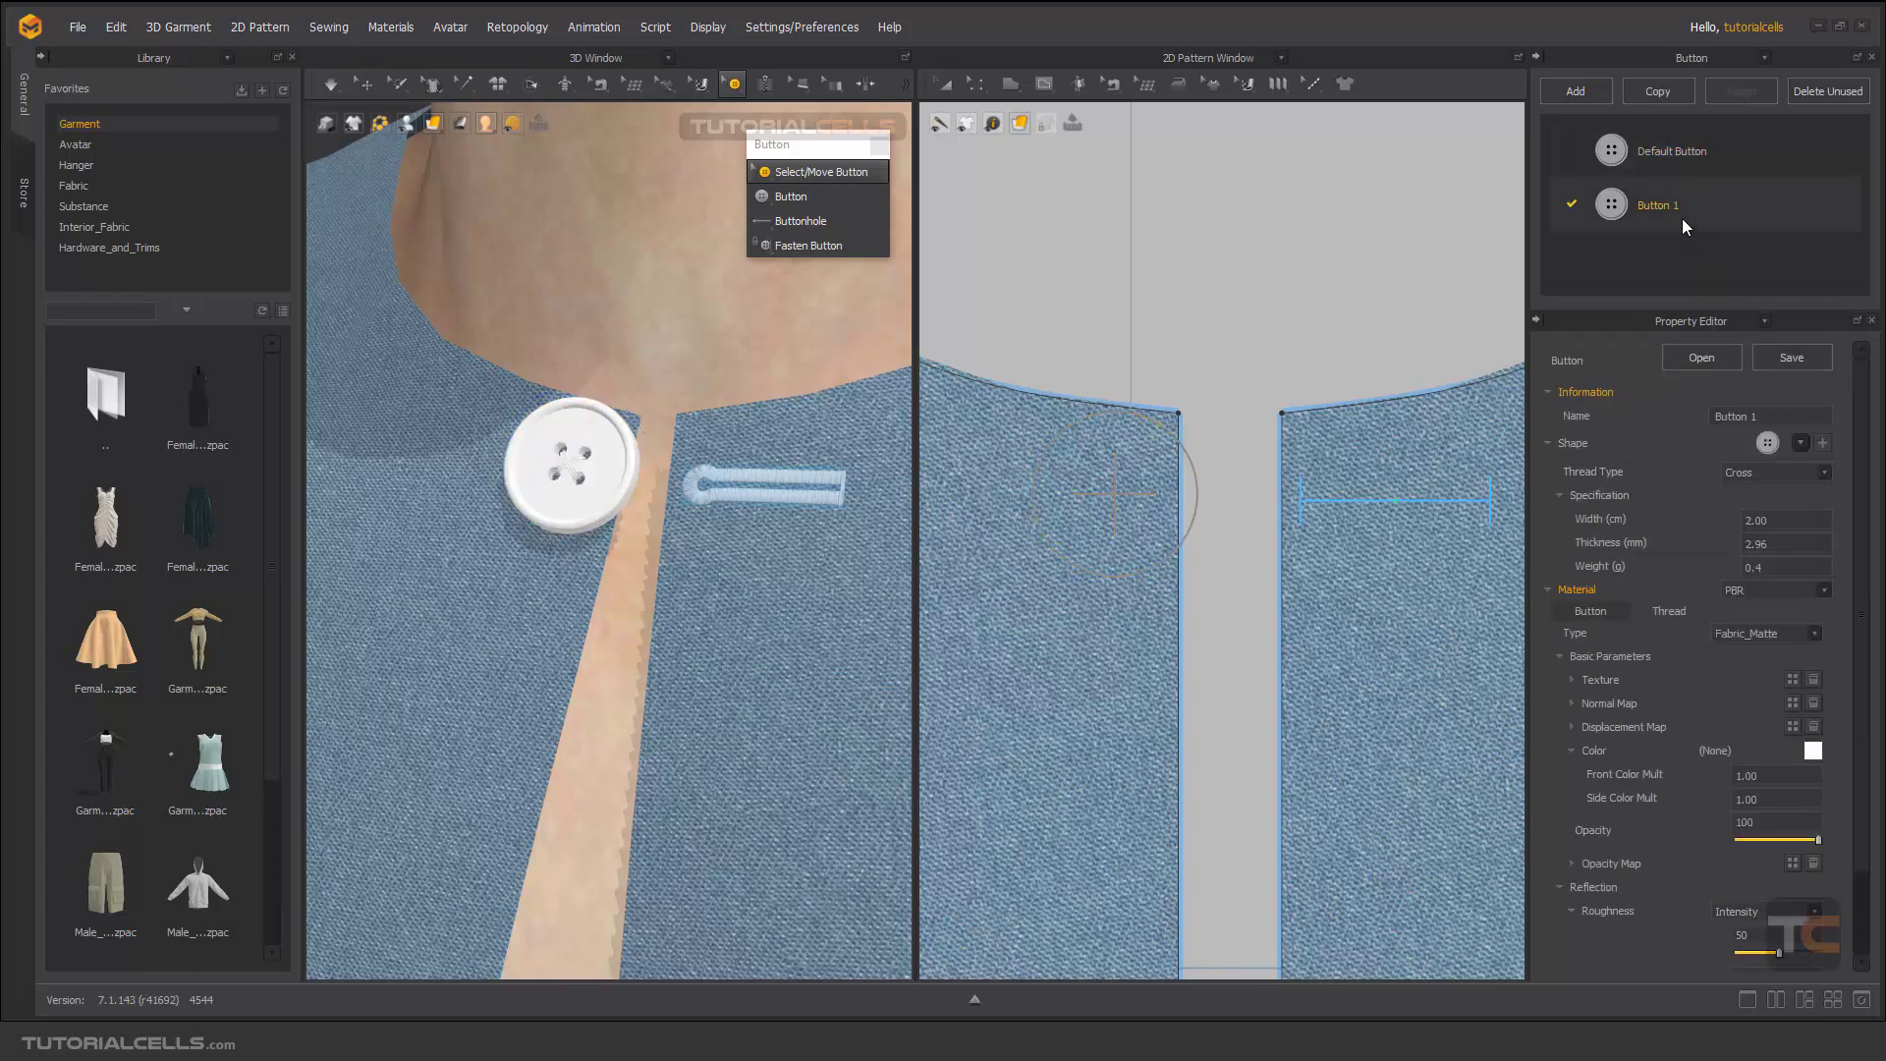
pyautogui.press('Delete')
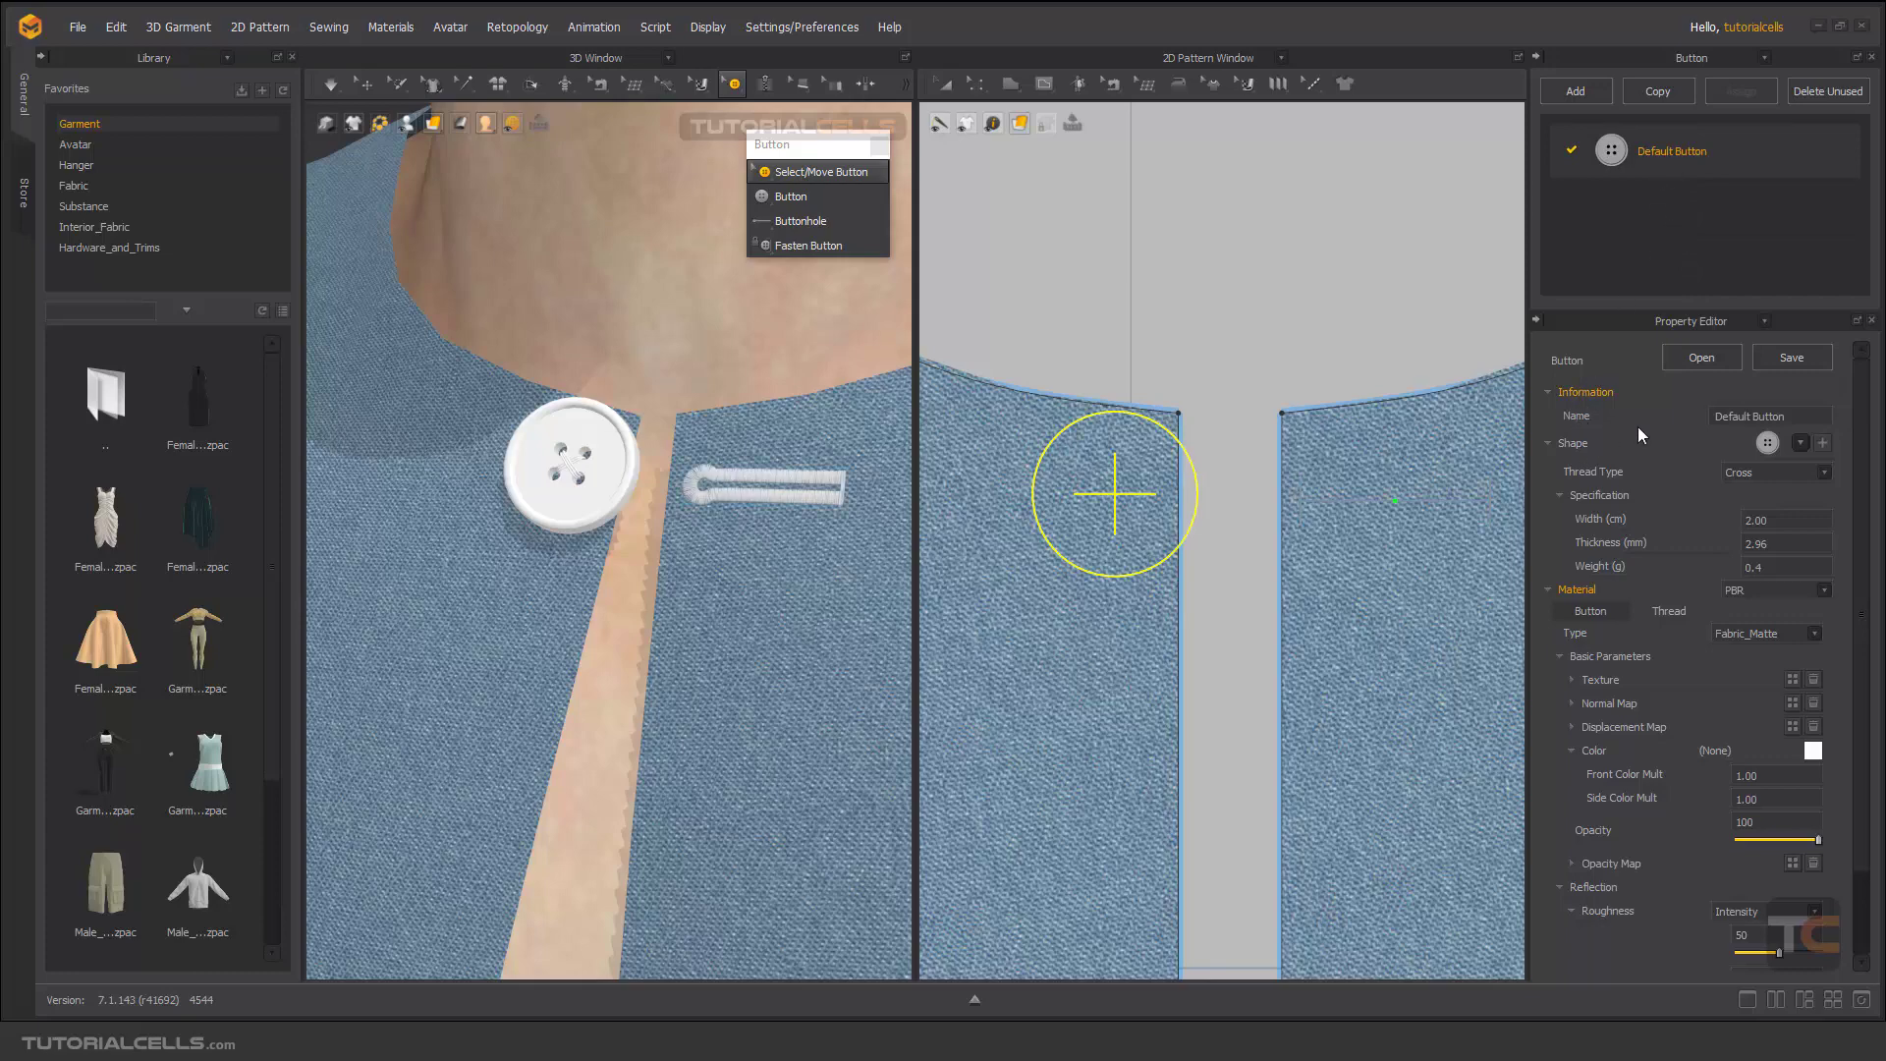
# Step: Browse the available button shapes for Default Button without choosing another one
pyautogui.click(1802, 444)
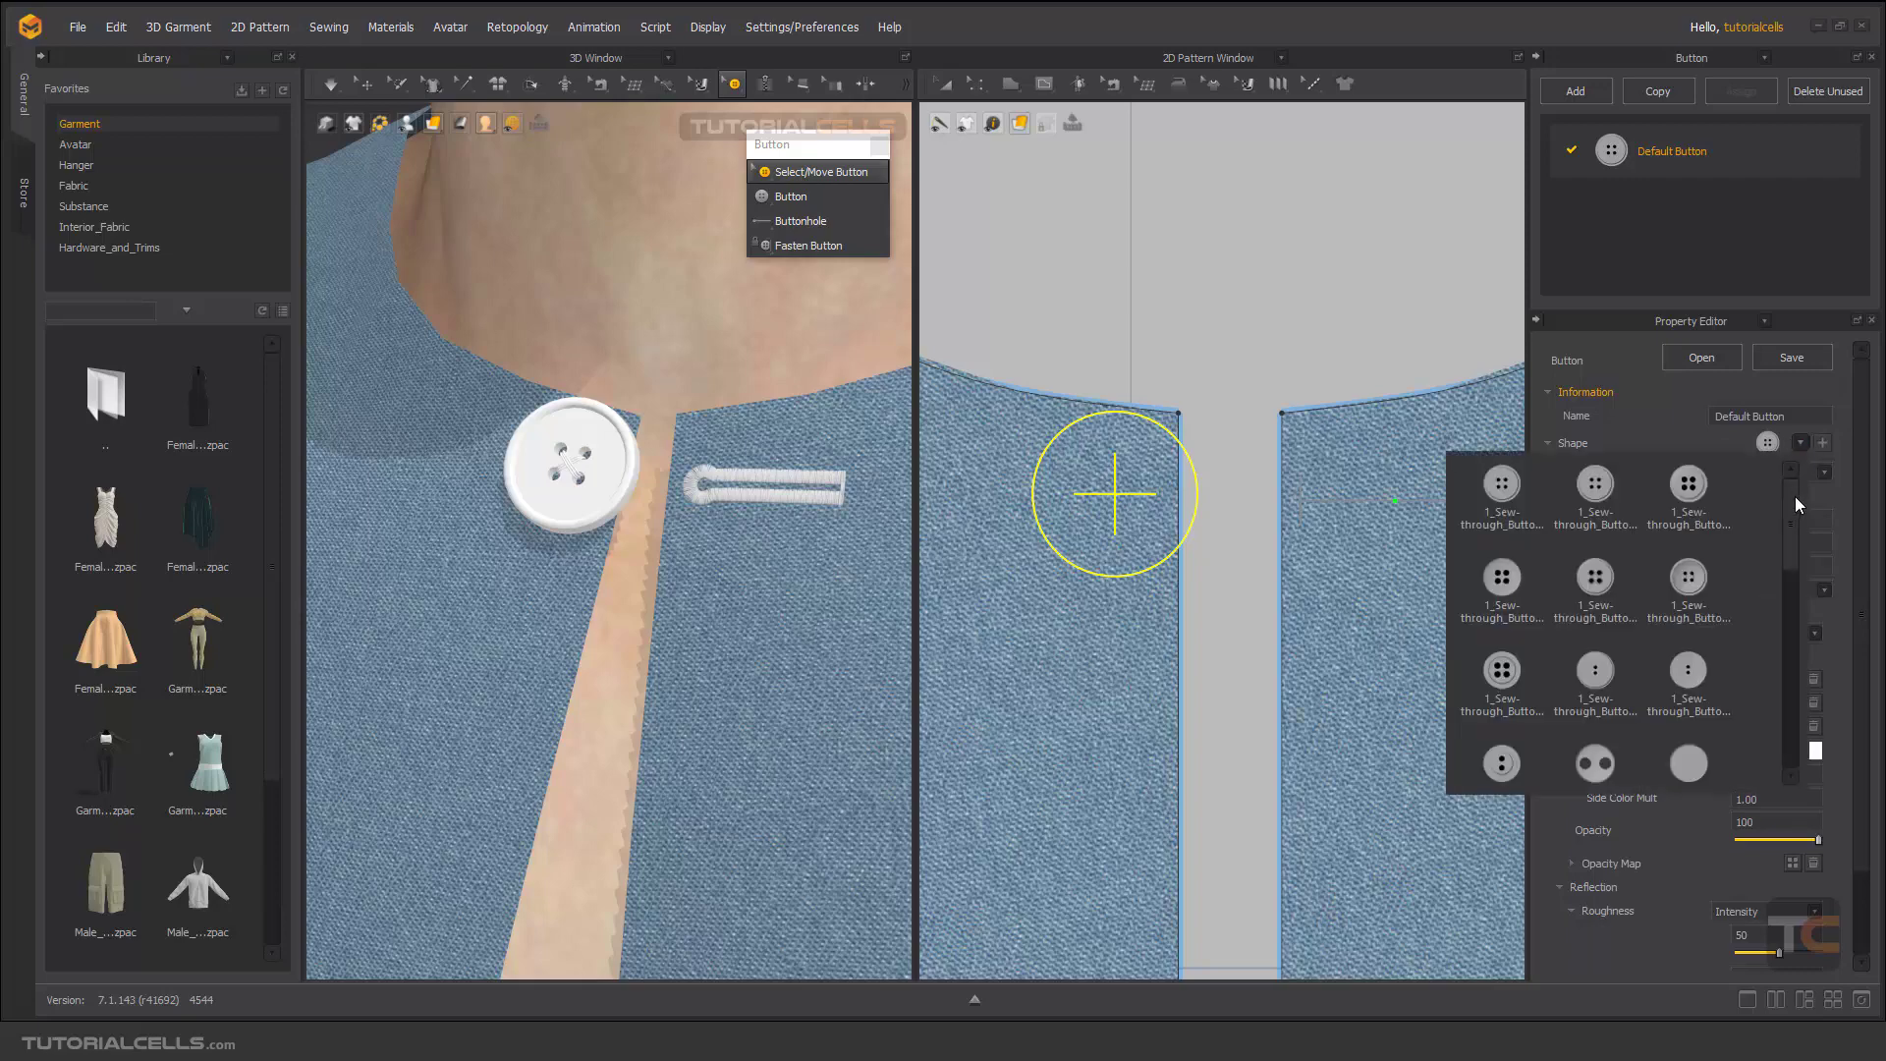
pyautogui.moveTo(1794, 497)
pyautogui.mouseDown()
pyautogui.moveTo(1761, 704)
pyautogui.moveTo(1769, 490)
pyautogui.mouseUp()
pyautogui.click(1843, 455)
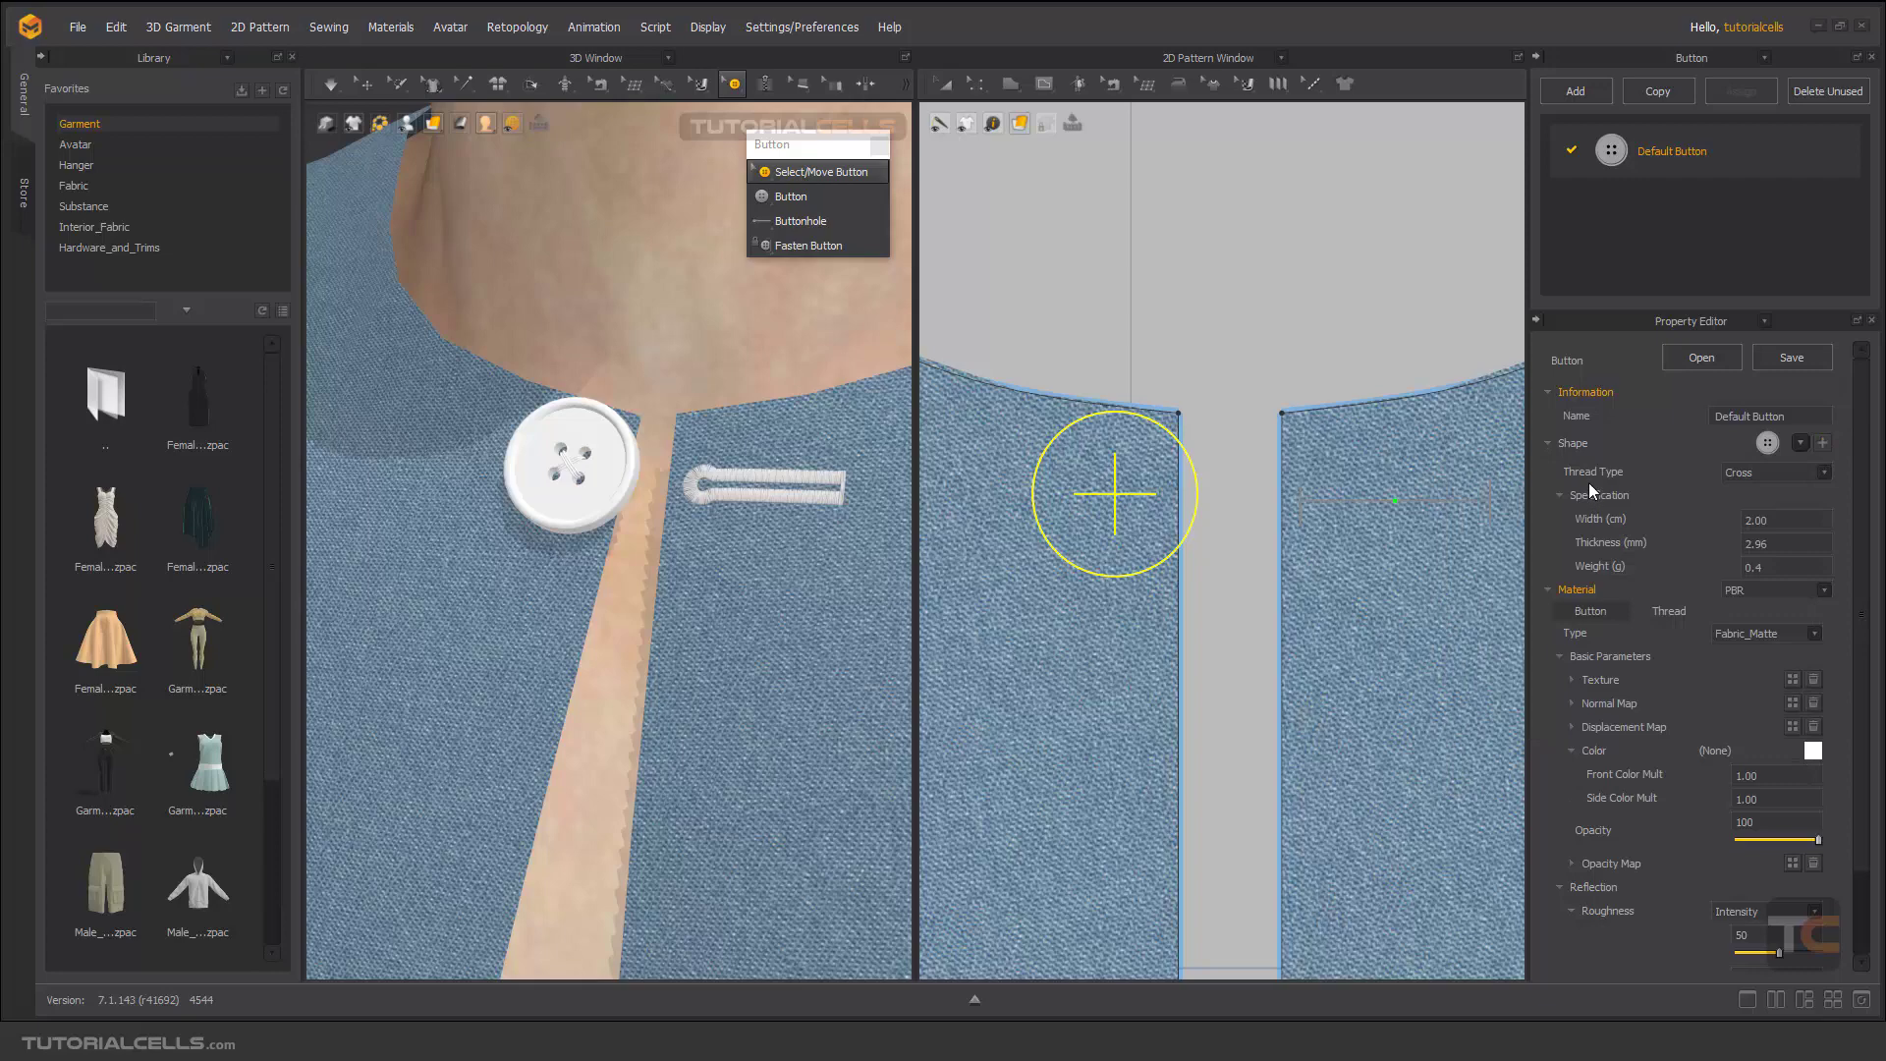
# Step: Try the Parallel thread type on Default Button and set it to Square
pyautogui.scroll(5, 574, 452)
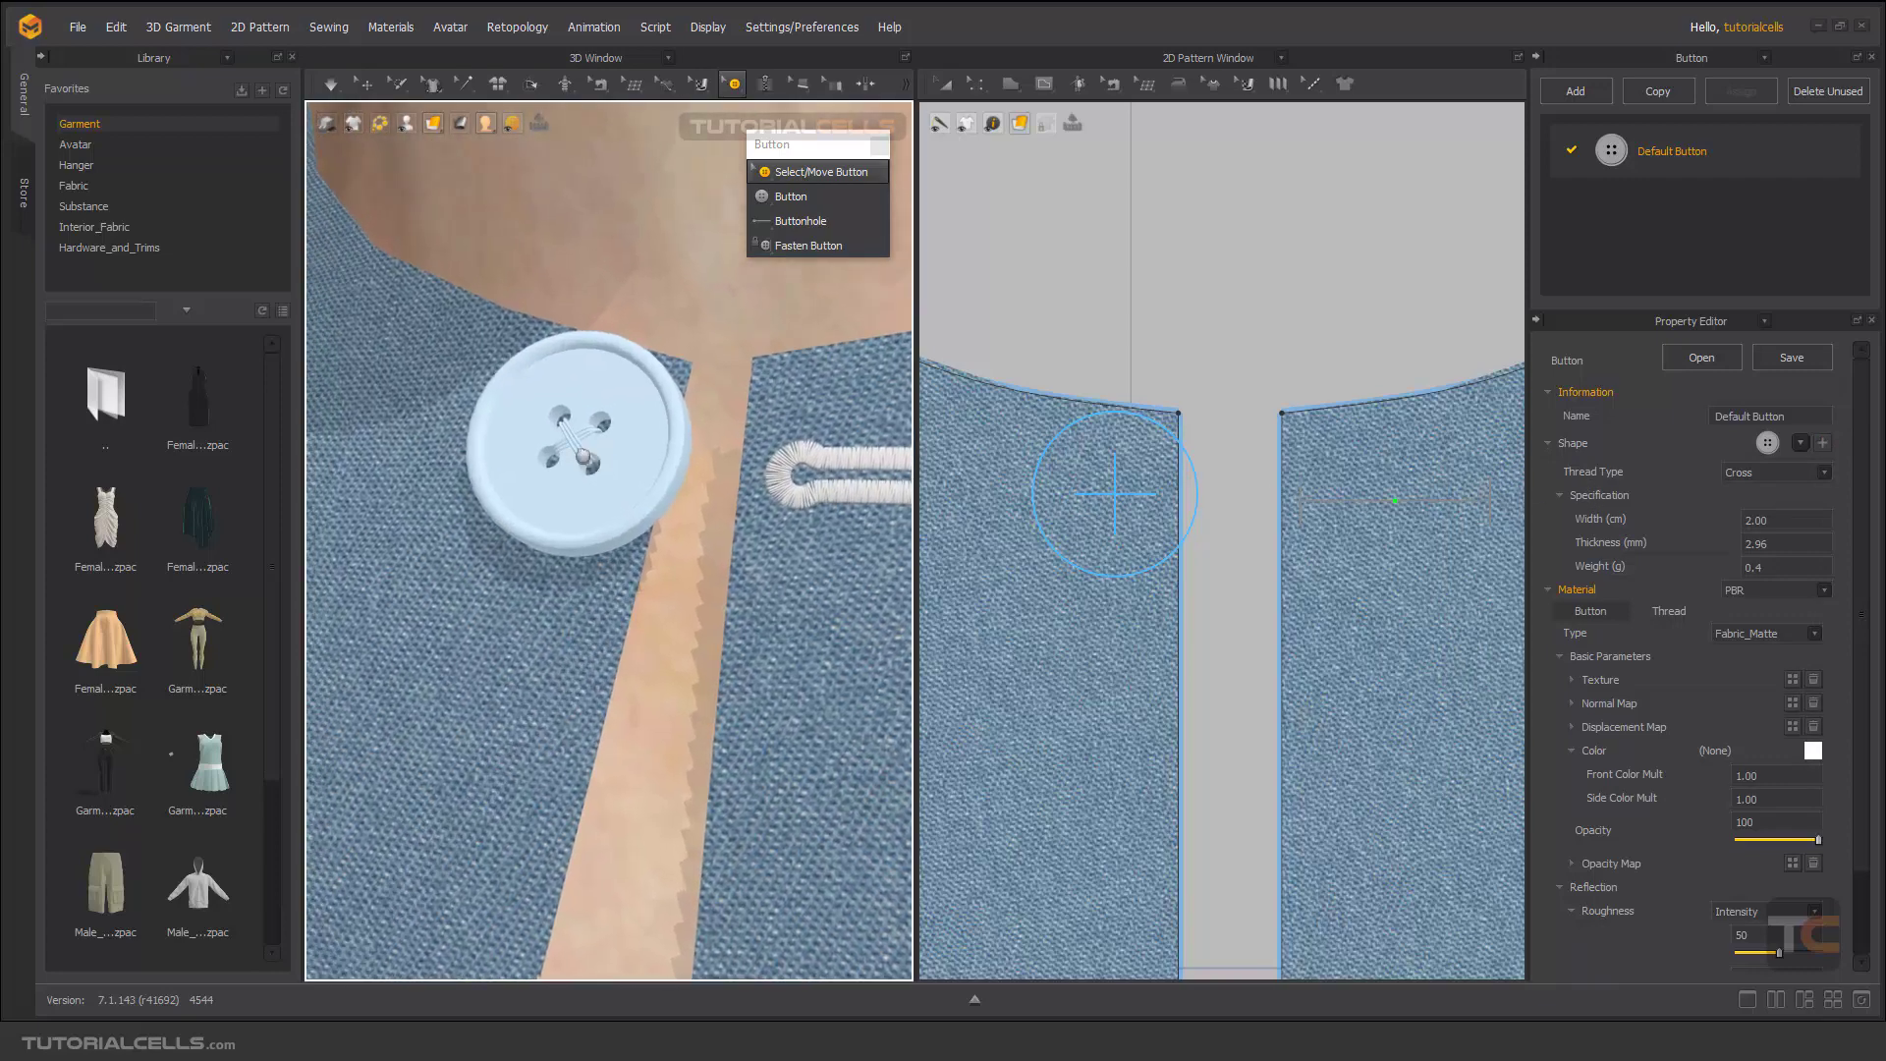
pyautogui.click(1824, 473)
pyautogui.click(1776, 503)
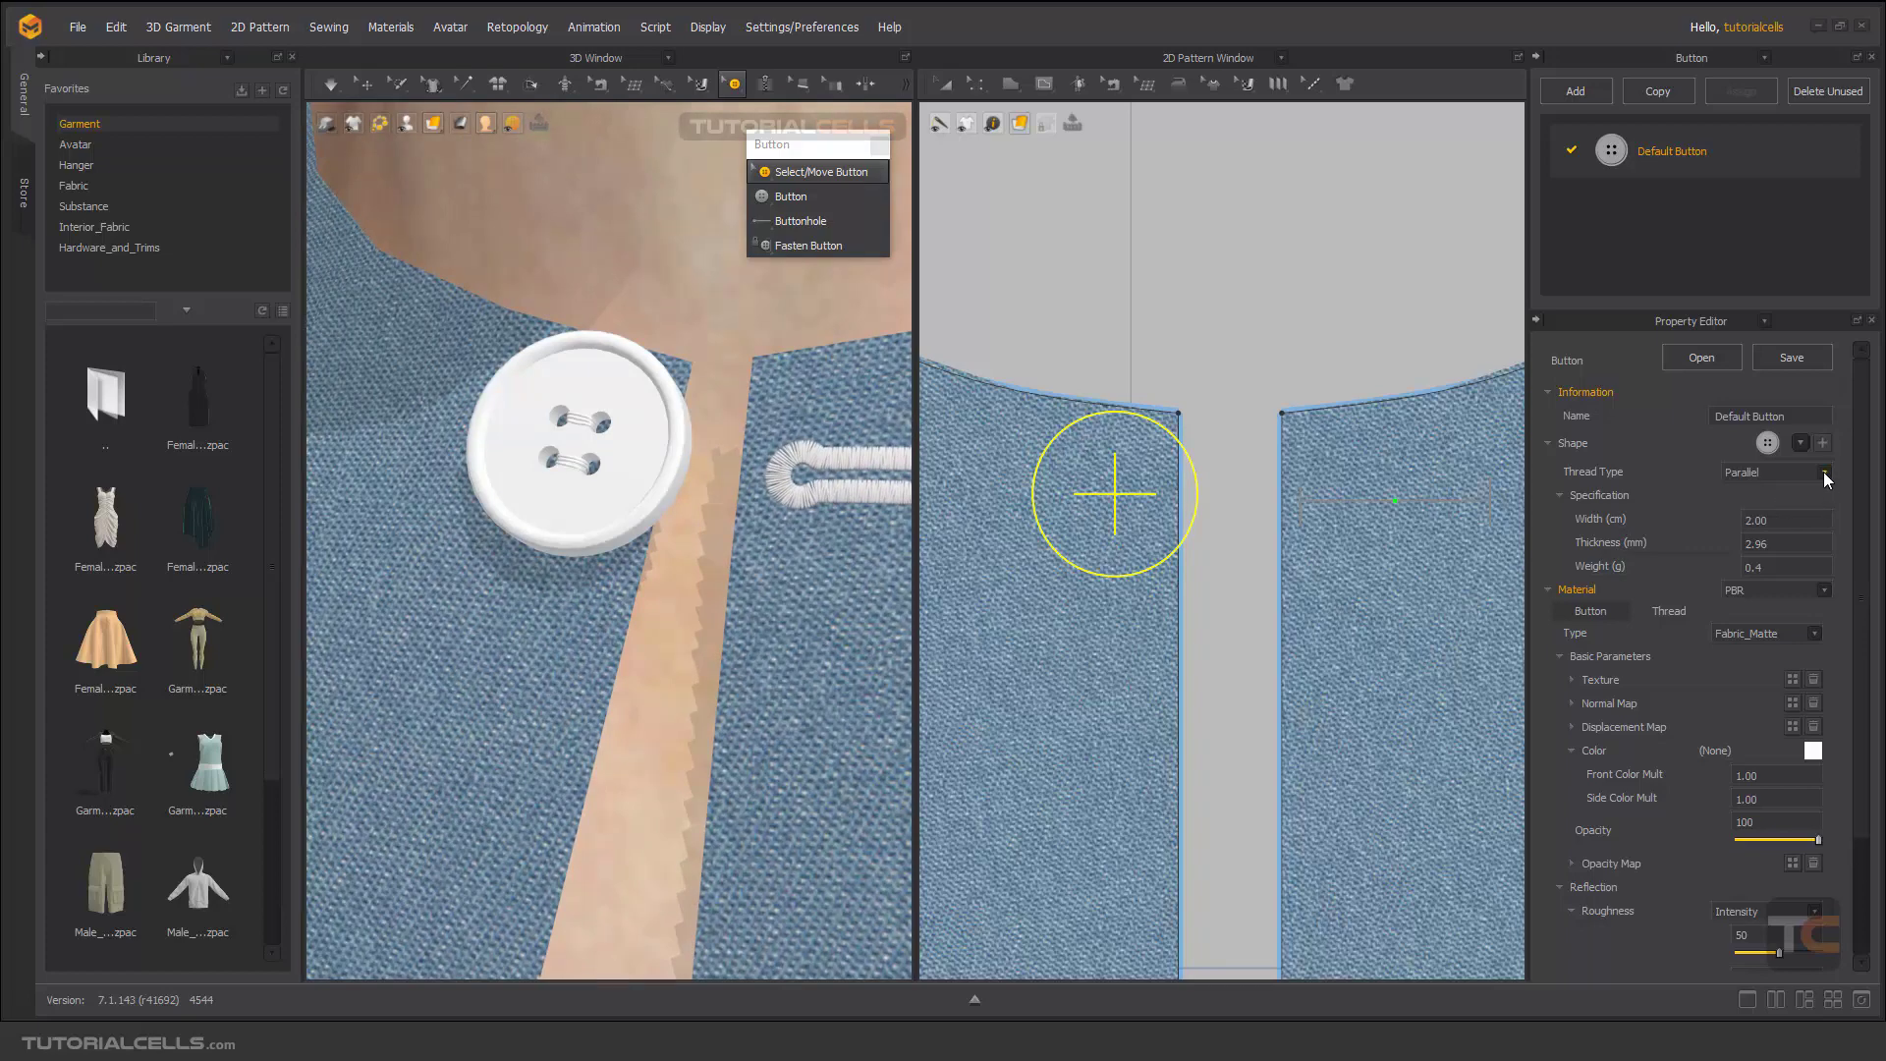
pyautogui.click(1823, 472)
pyautogui.click(1773, 518)
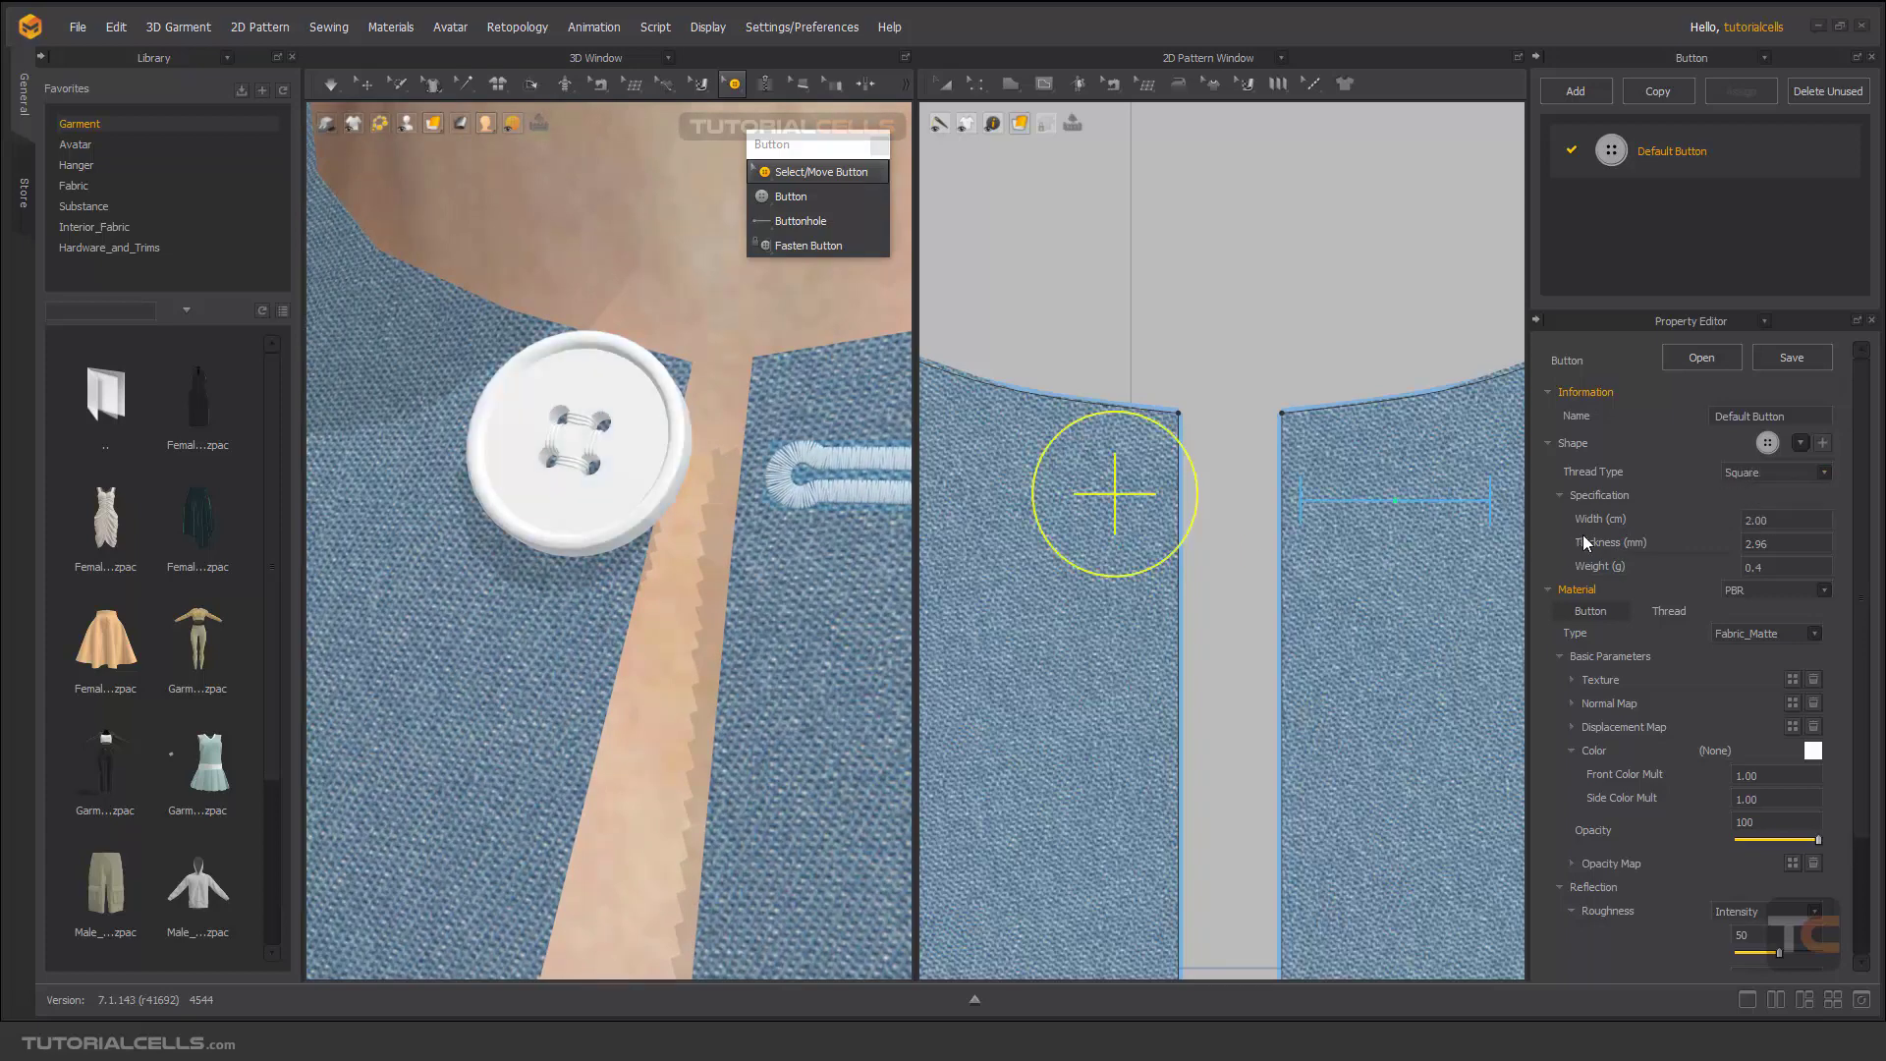
# Step: Try a Default Button width of 0.50 cm and set it to 1.50 cm
pyautogui.click(1748, 519)
pyautogui.press('Return')
pyautogui.click(1809, 520)
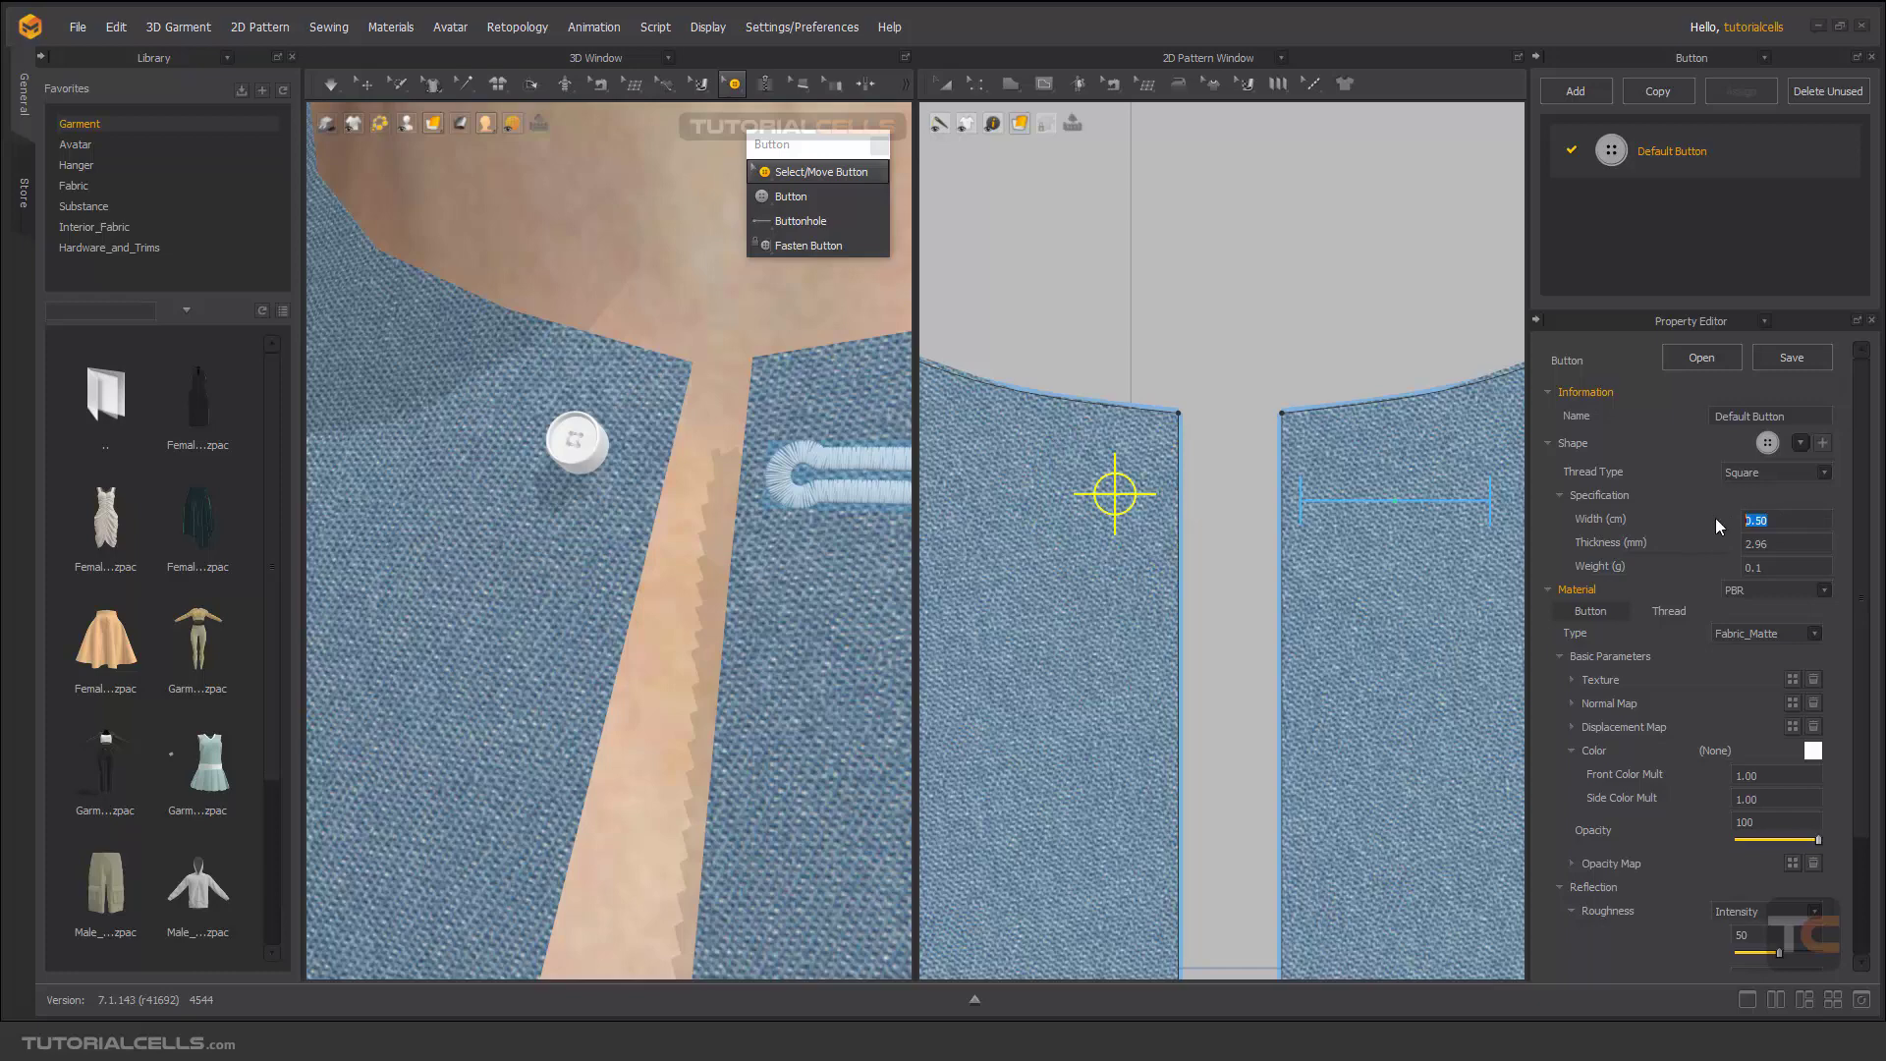
pyautogui.press('Return')
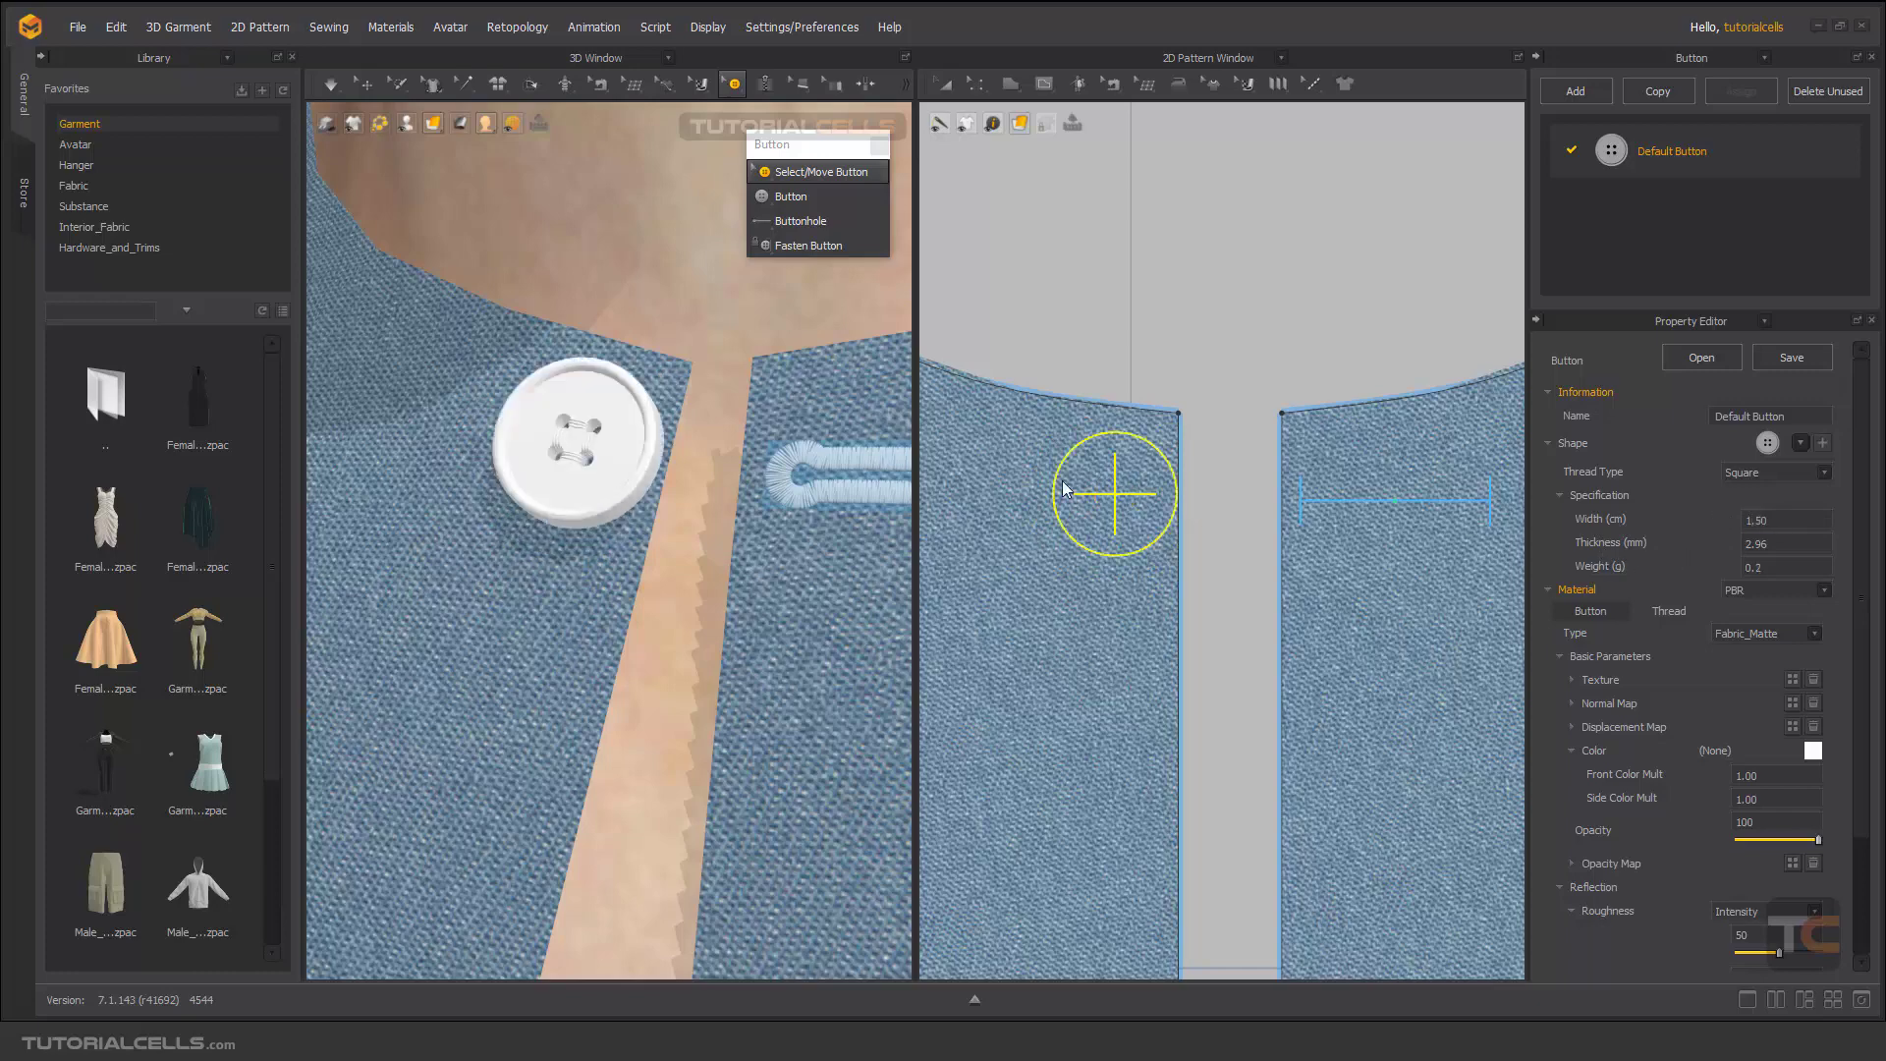
# Step: Set Default Button's thickness to 2 mm
pyautogui.moveTo(625, 444)
pyautogui.mouseDown(button='right')
pyautogui.moveTo(527, 414)
pyautogui.moveTo(620, 455)
pyautogui.mouseUp(button='right')
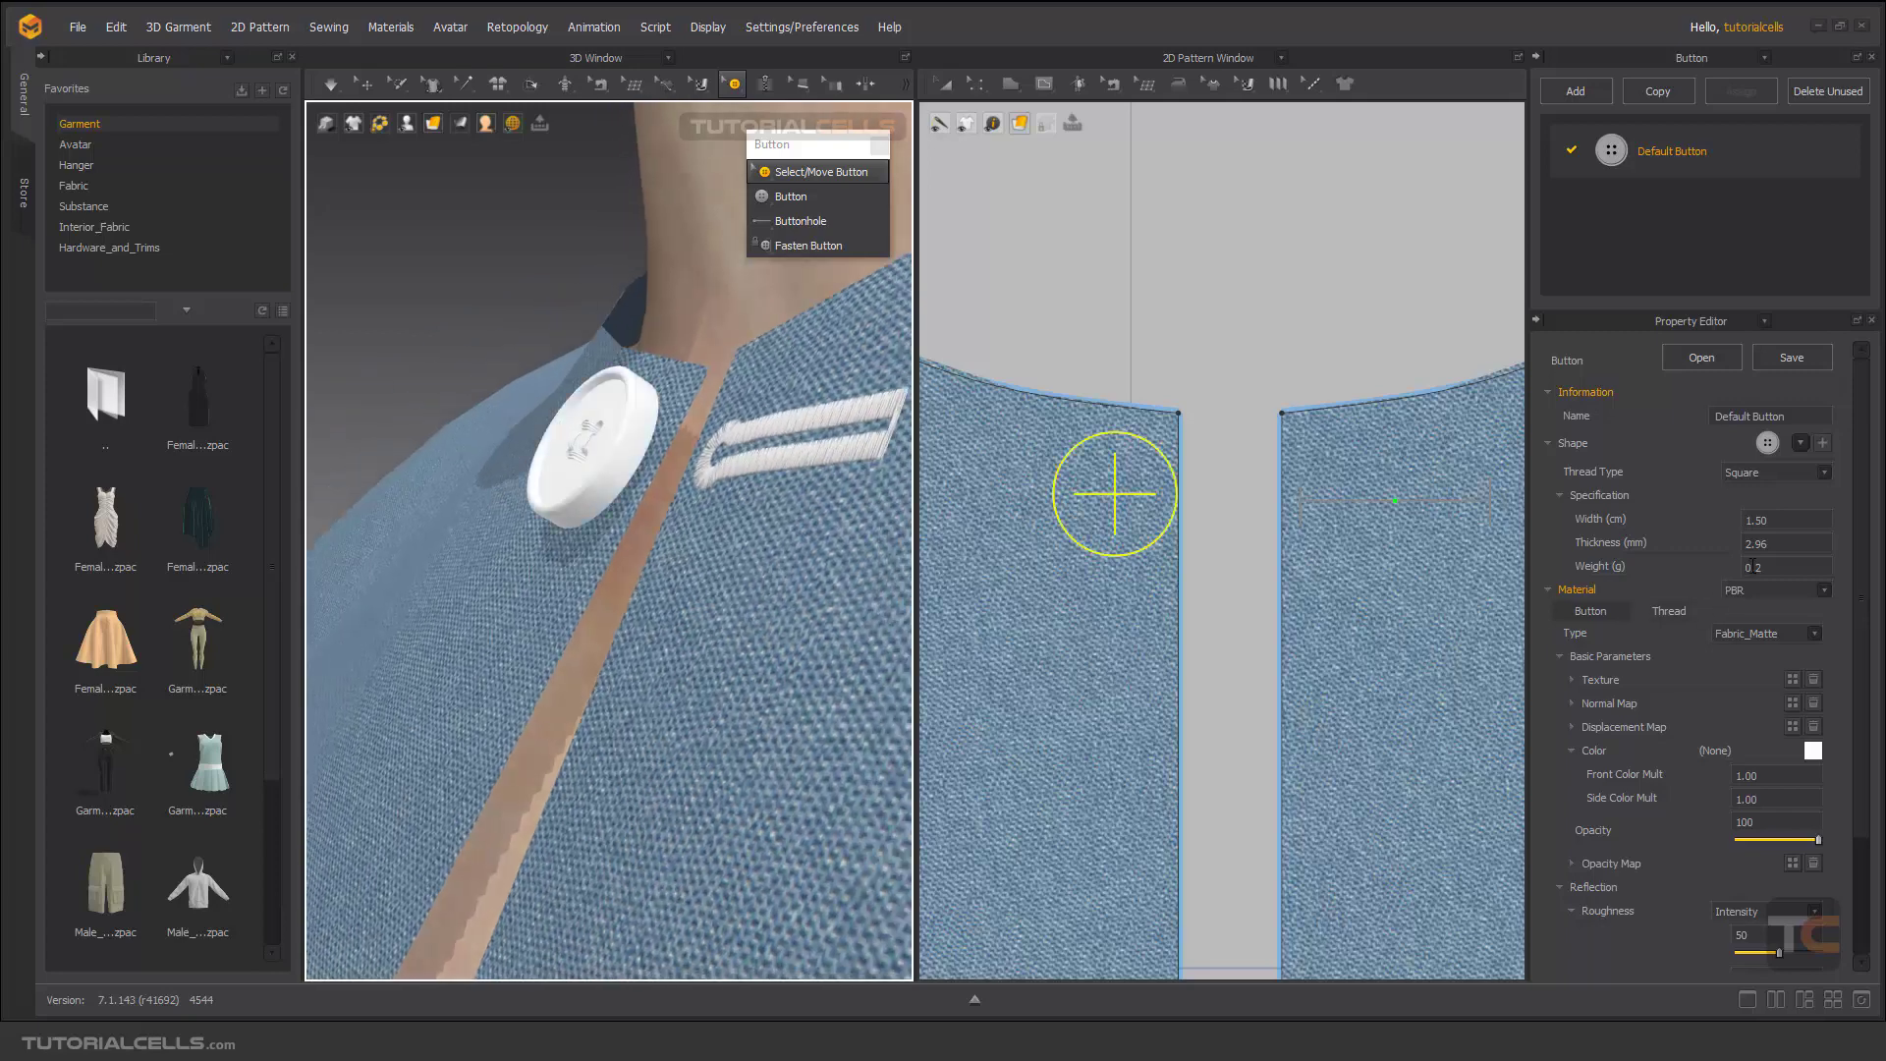
pyautogui.click(1774, 543)
pyautogui.moveTo(1766, 539); pyautogui.dragTo(1729, 549)
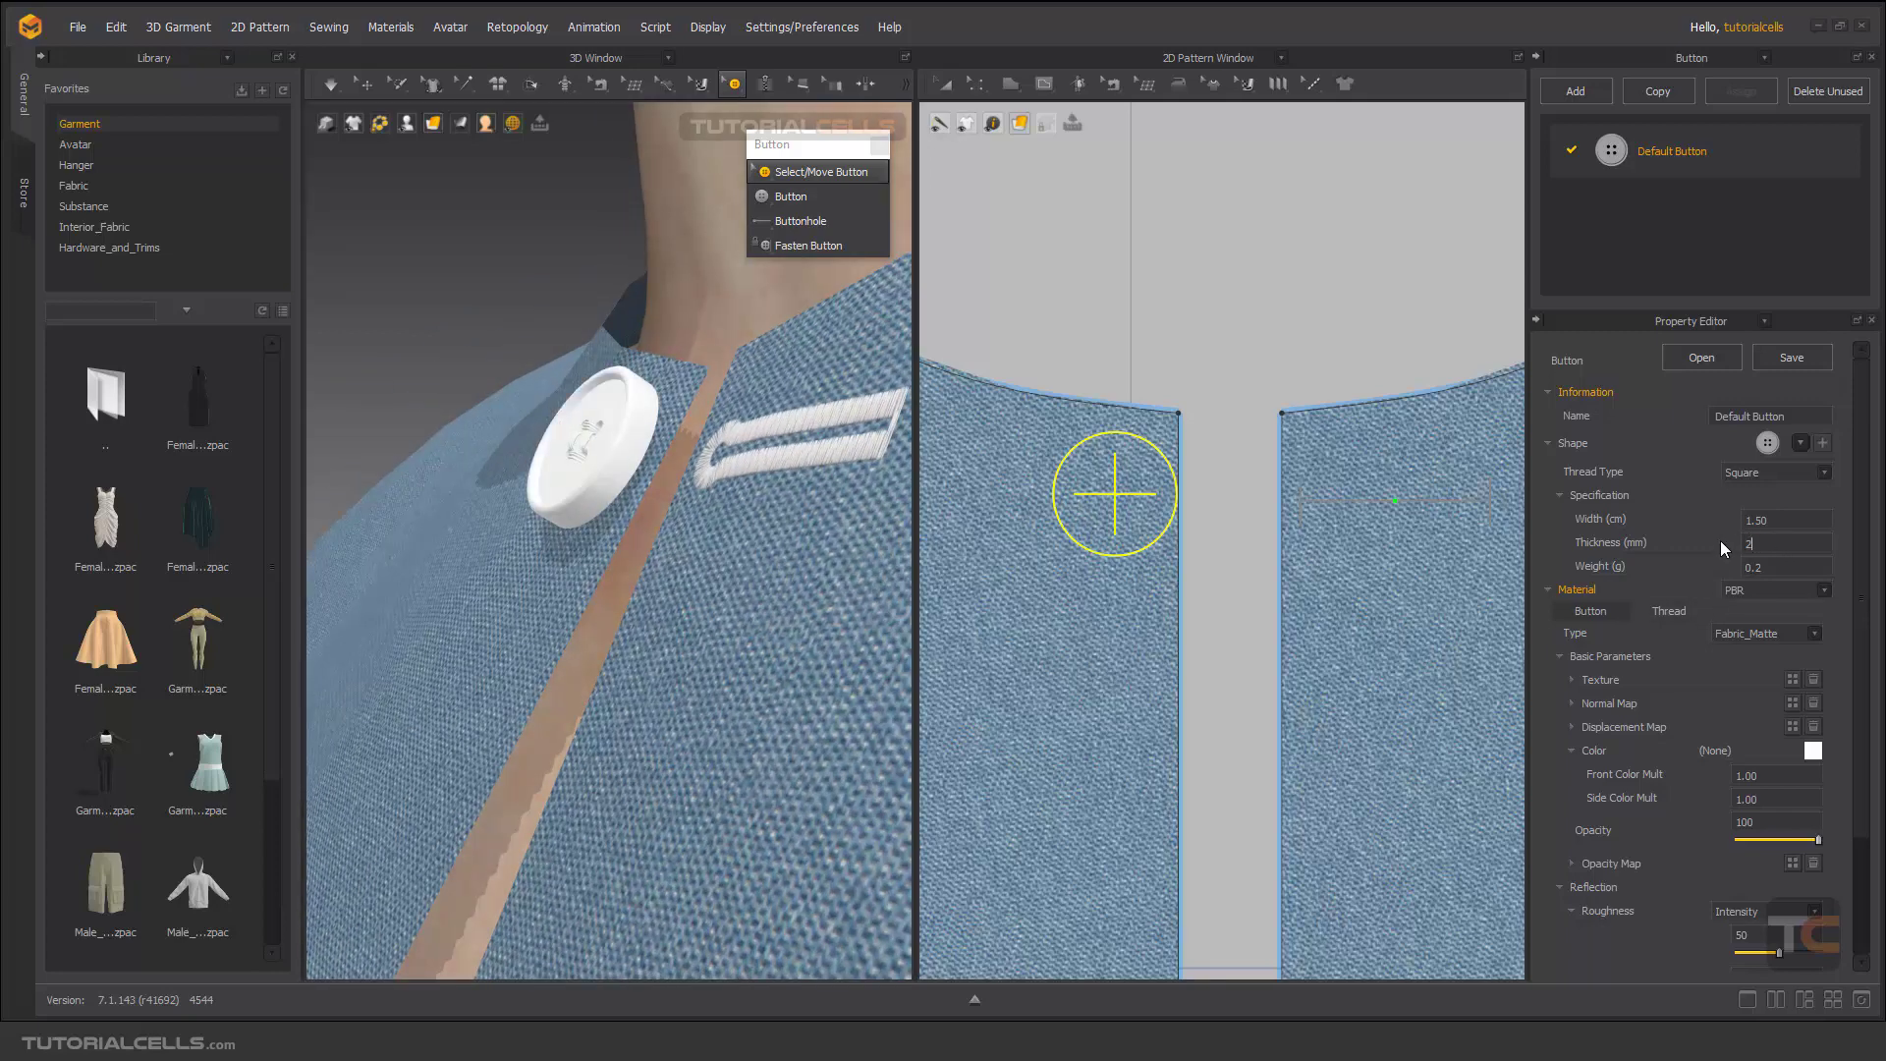
pyautogui.press('Return')
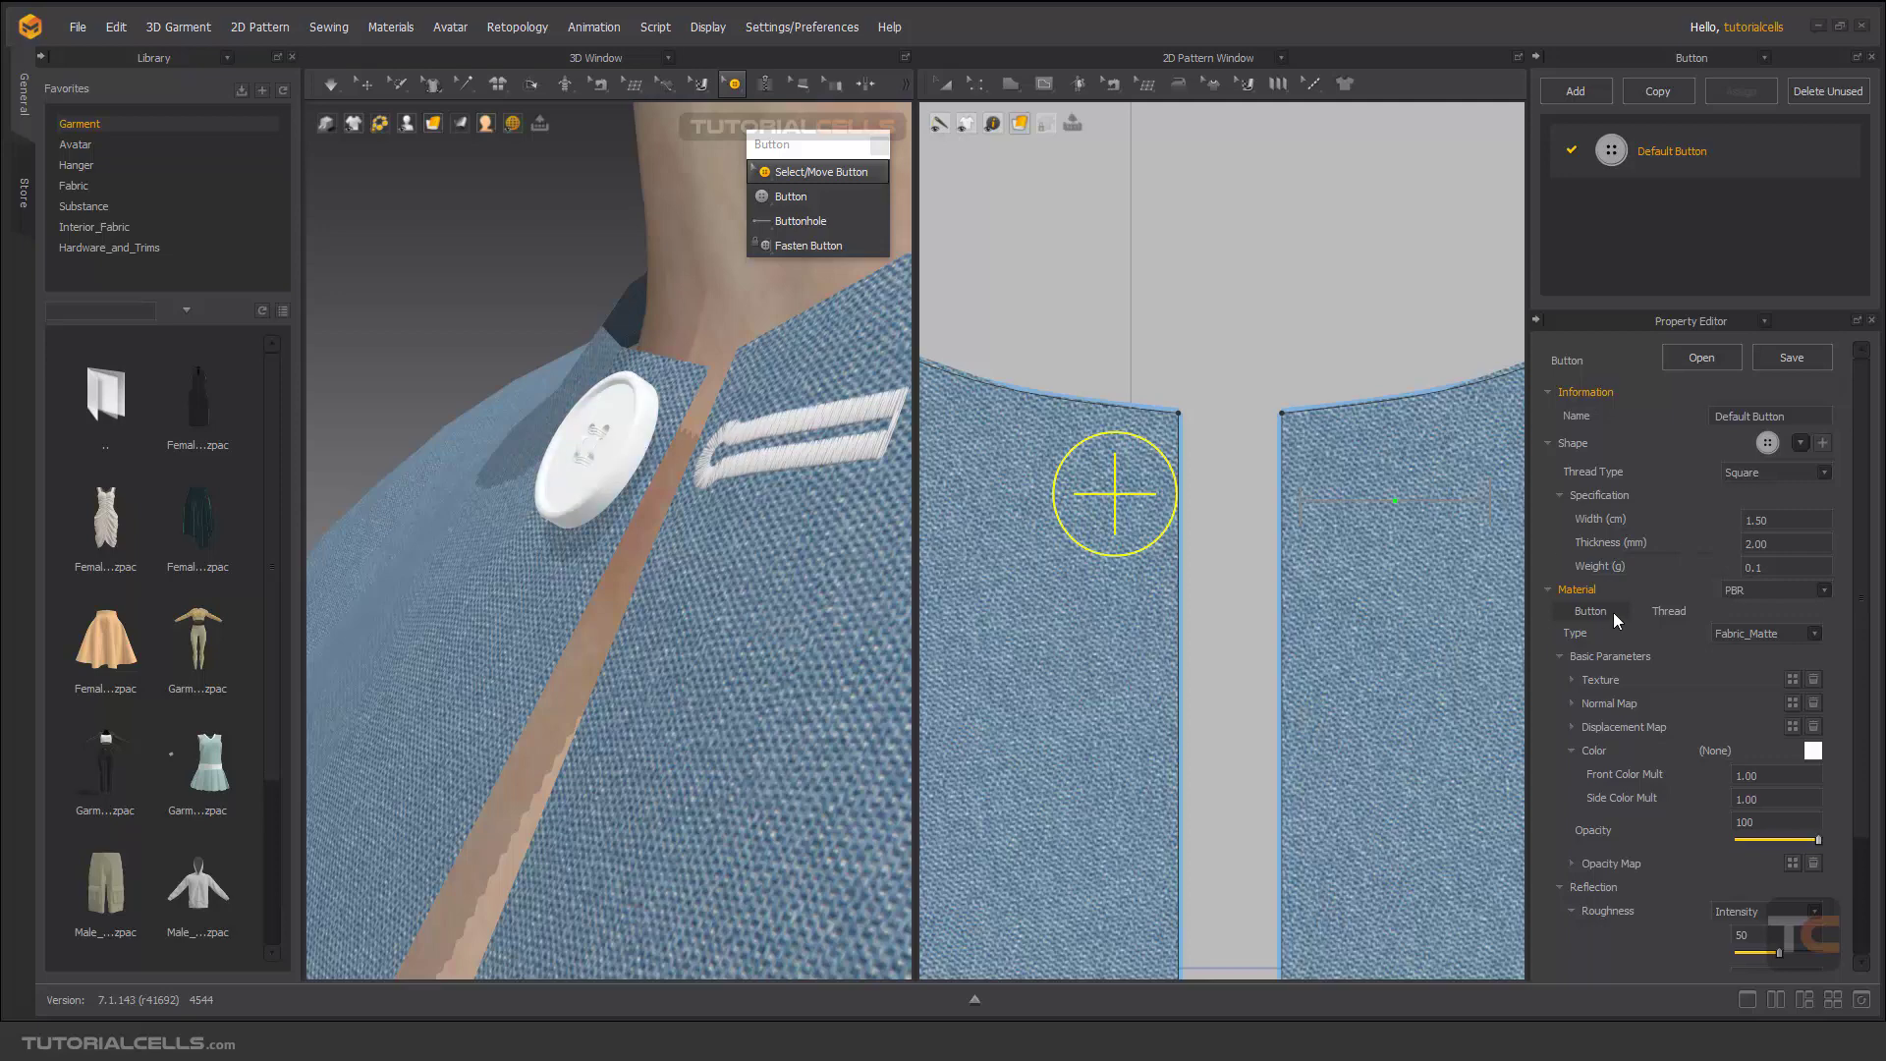
# Step: Try a weight of 10 g for Default Button while simulating the garment, and stop the simulation
pyautogui.scroll(-3, 511, 465)
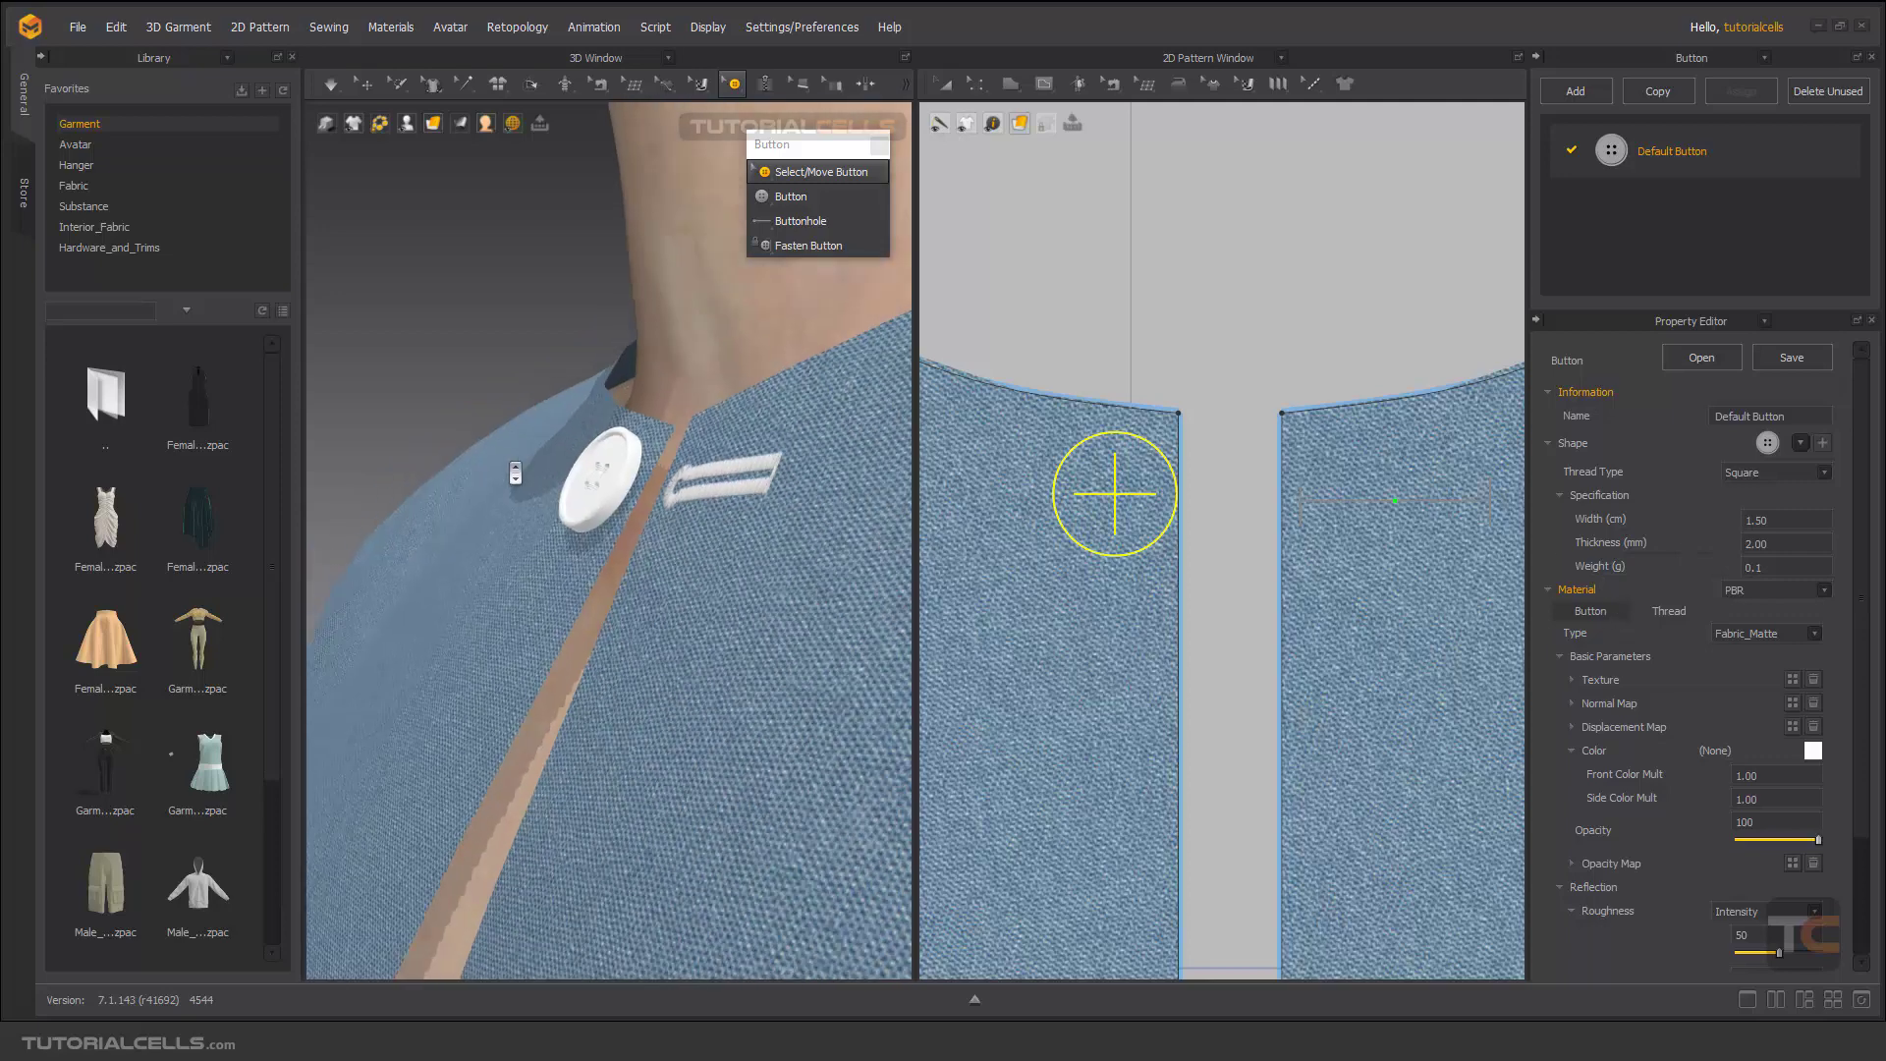
pyautogui.moveTo(595, 481); pyautogui.dragTo(722, 545, button='right')
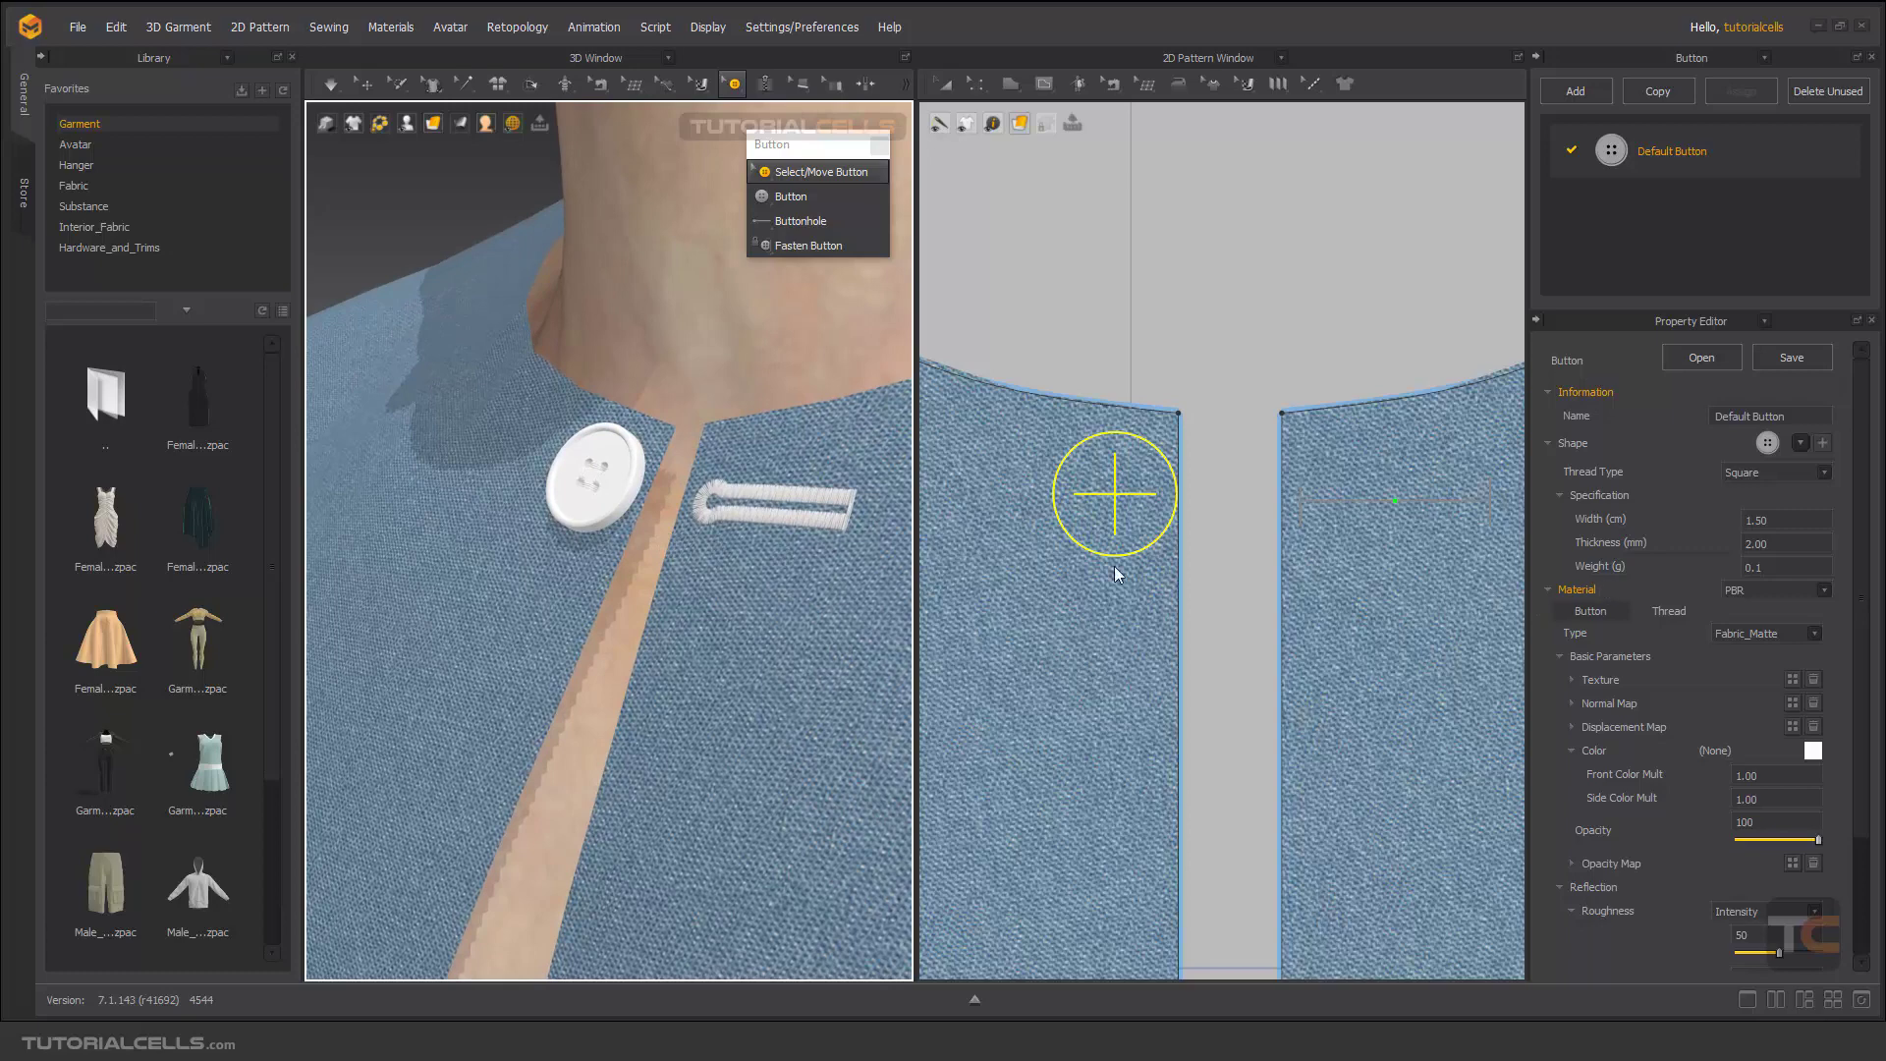
pyautogui.press('space')
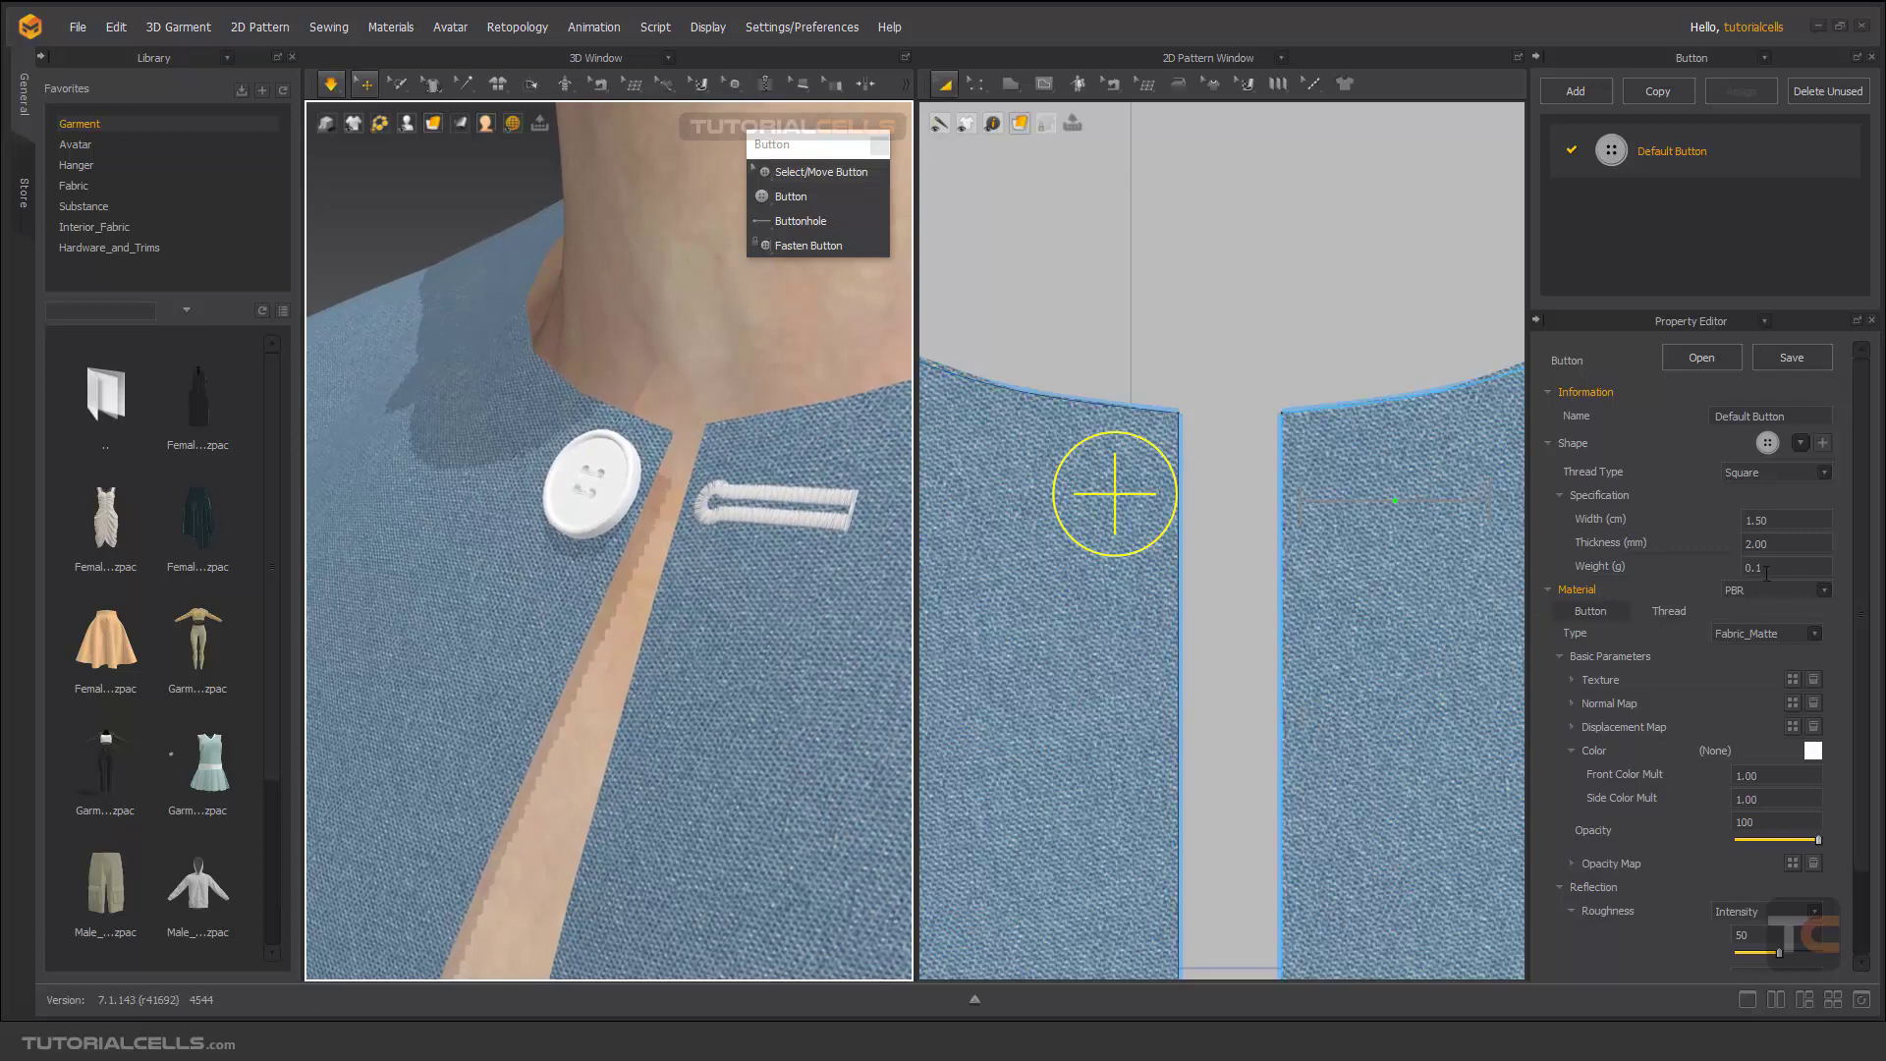
pyautogui.click(1736, 568)
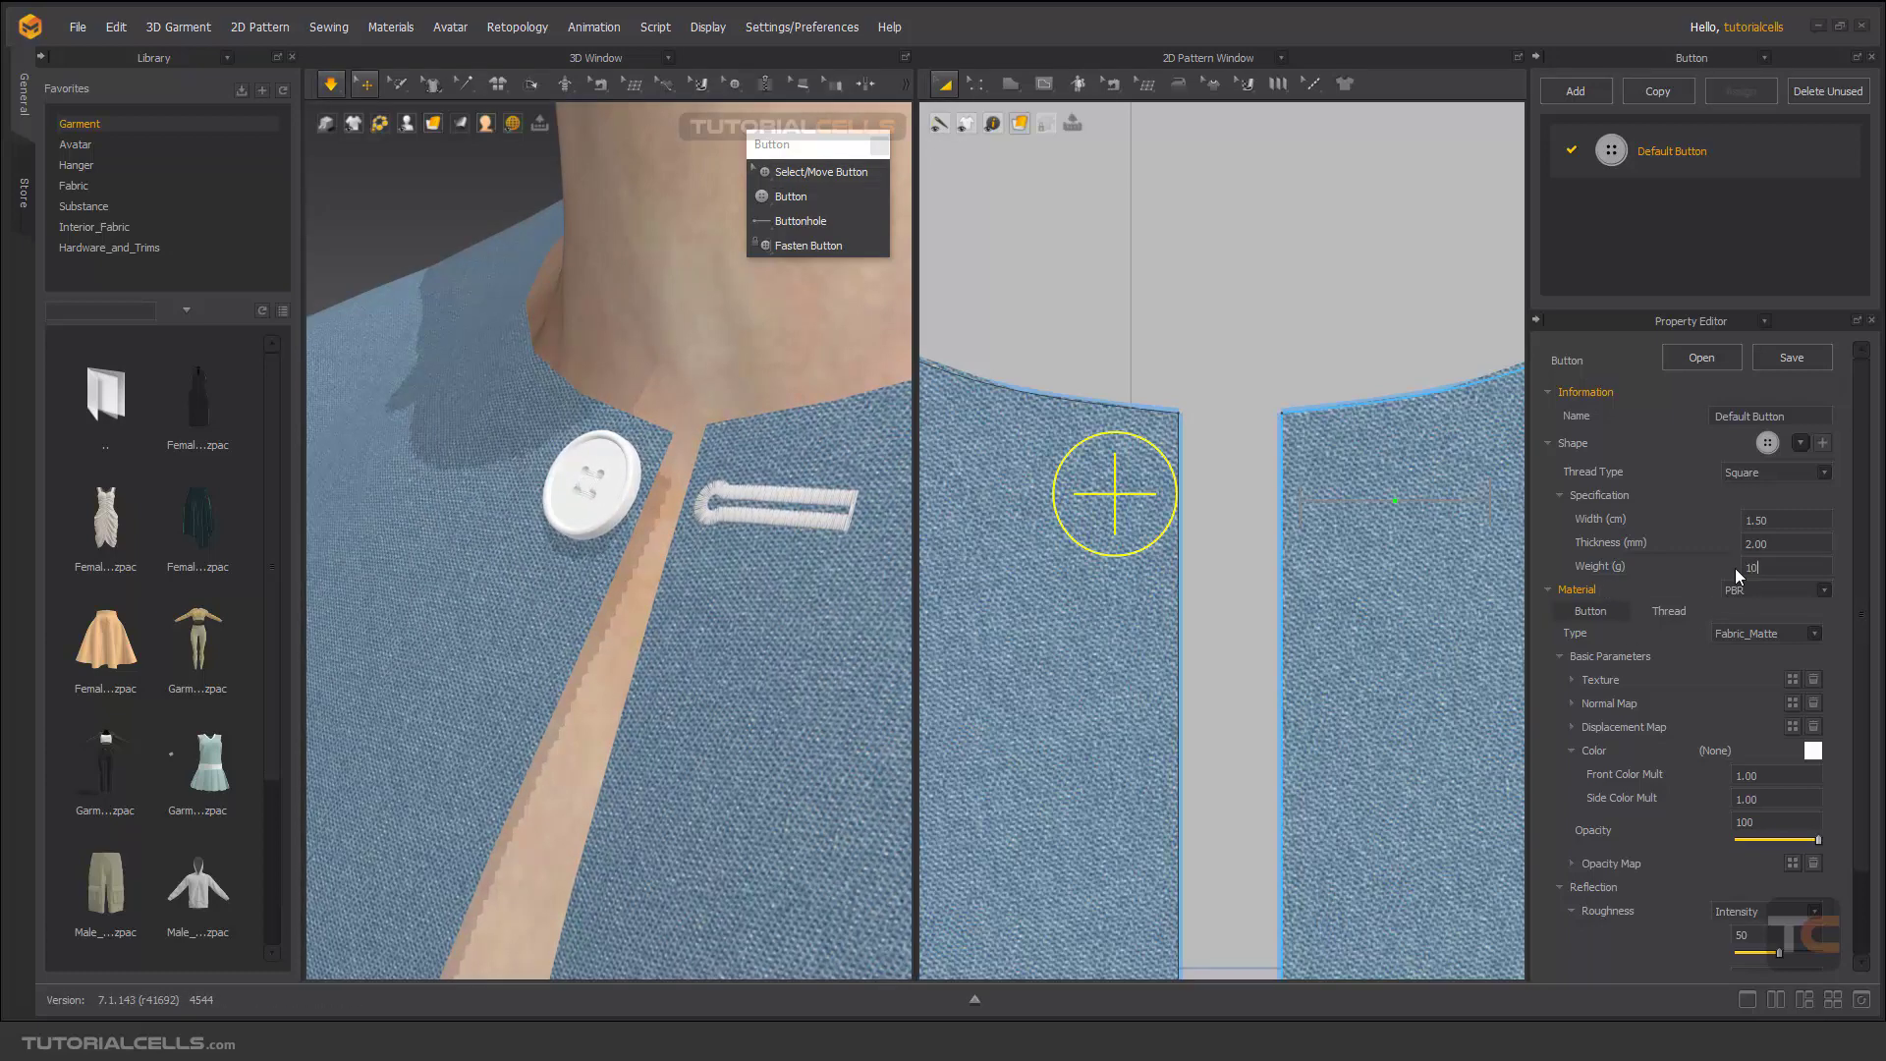
pyautogui.write('10')
pyautogui.press('Return')
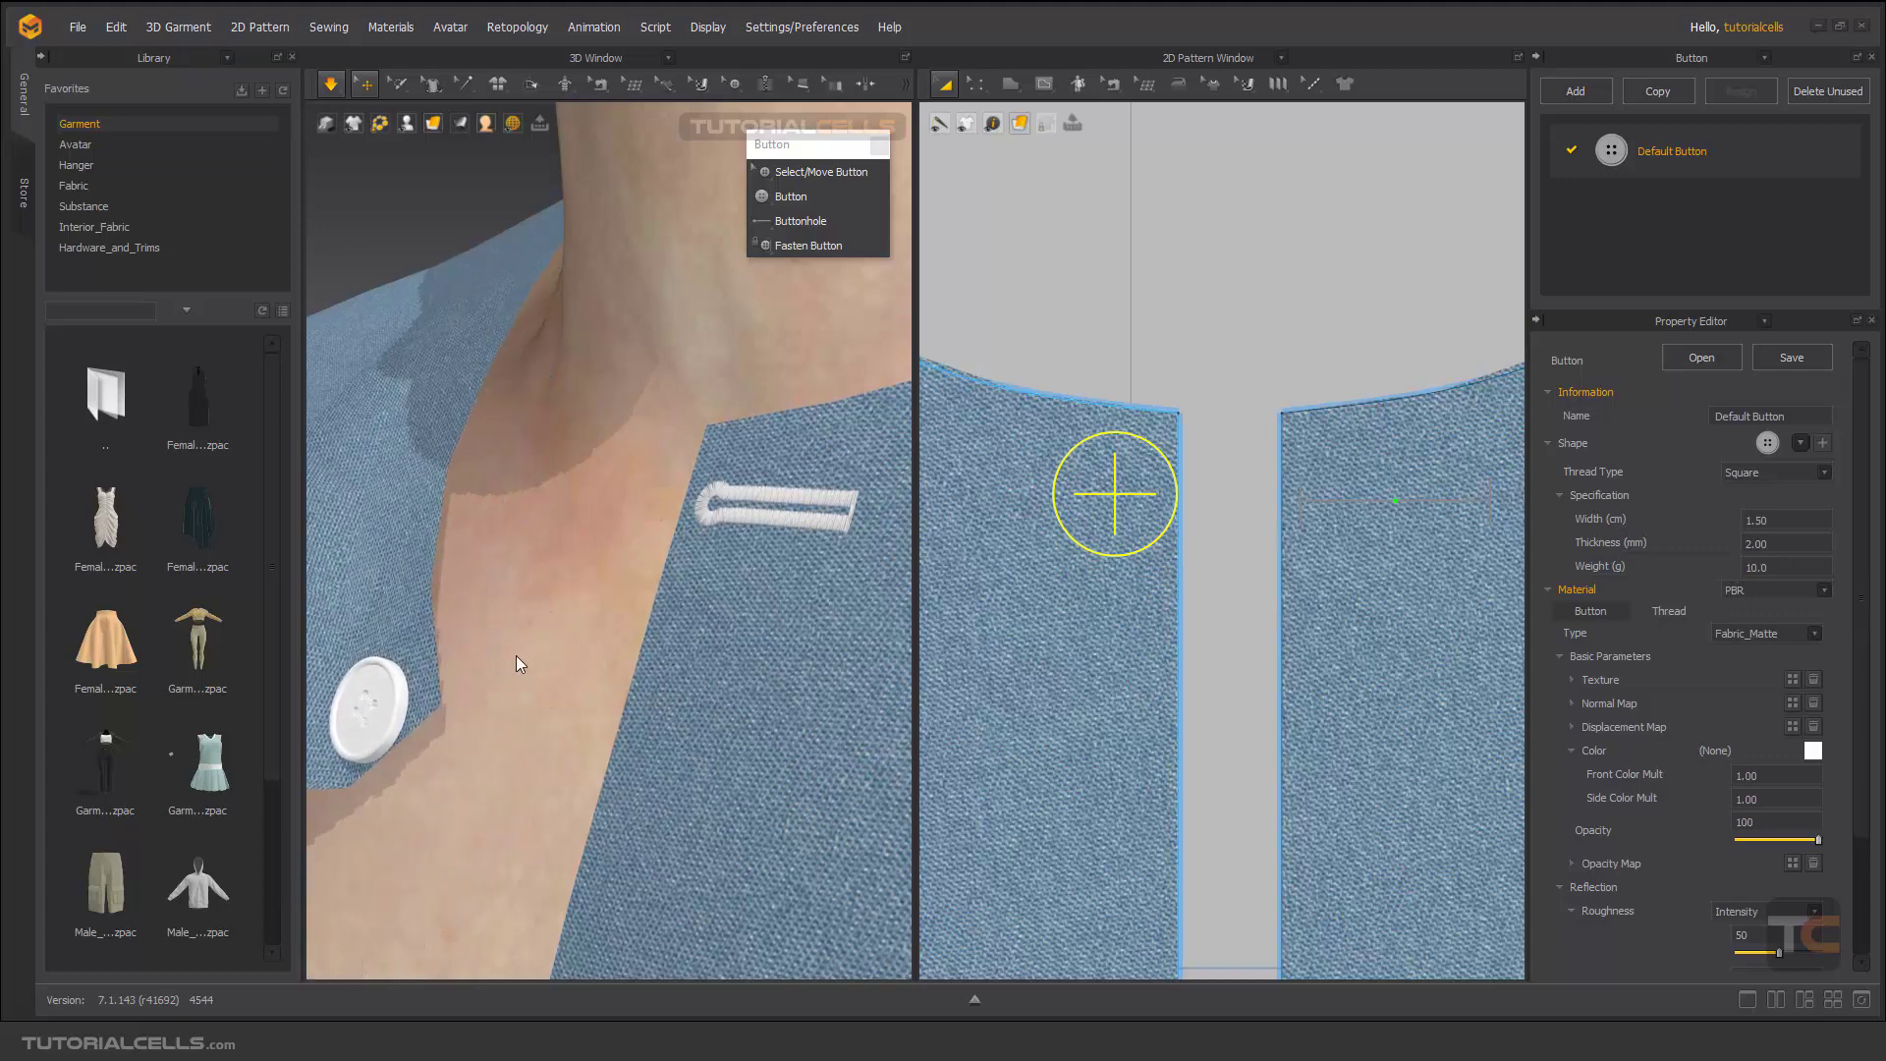
pyautogui.press('space')
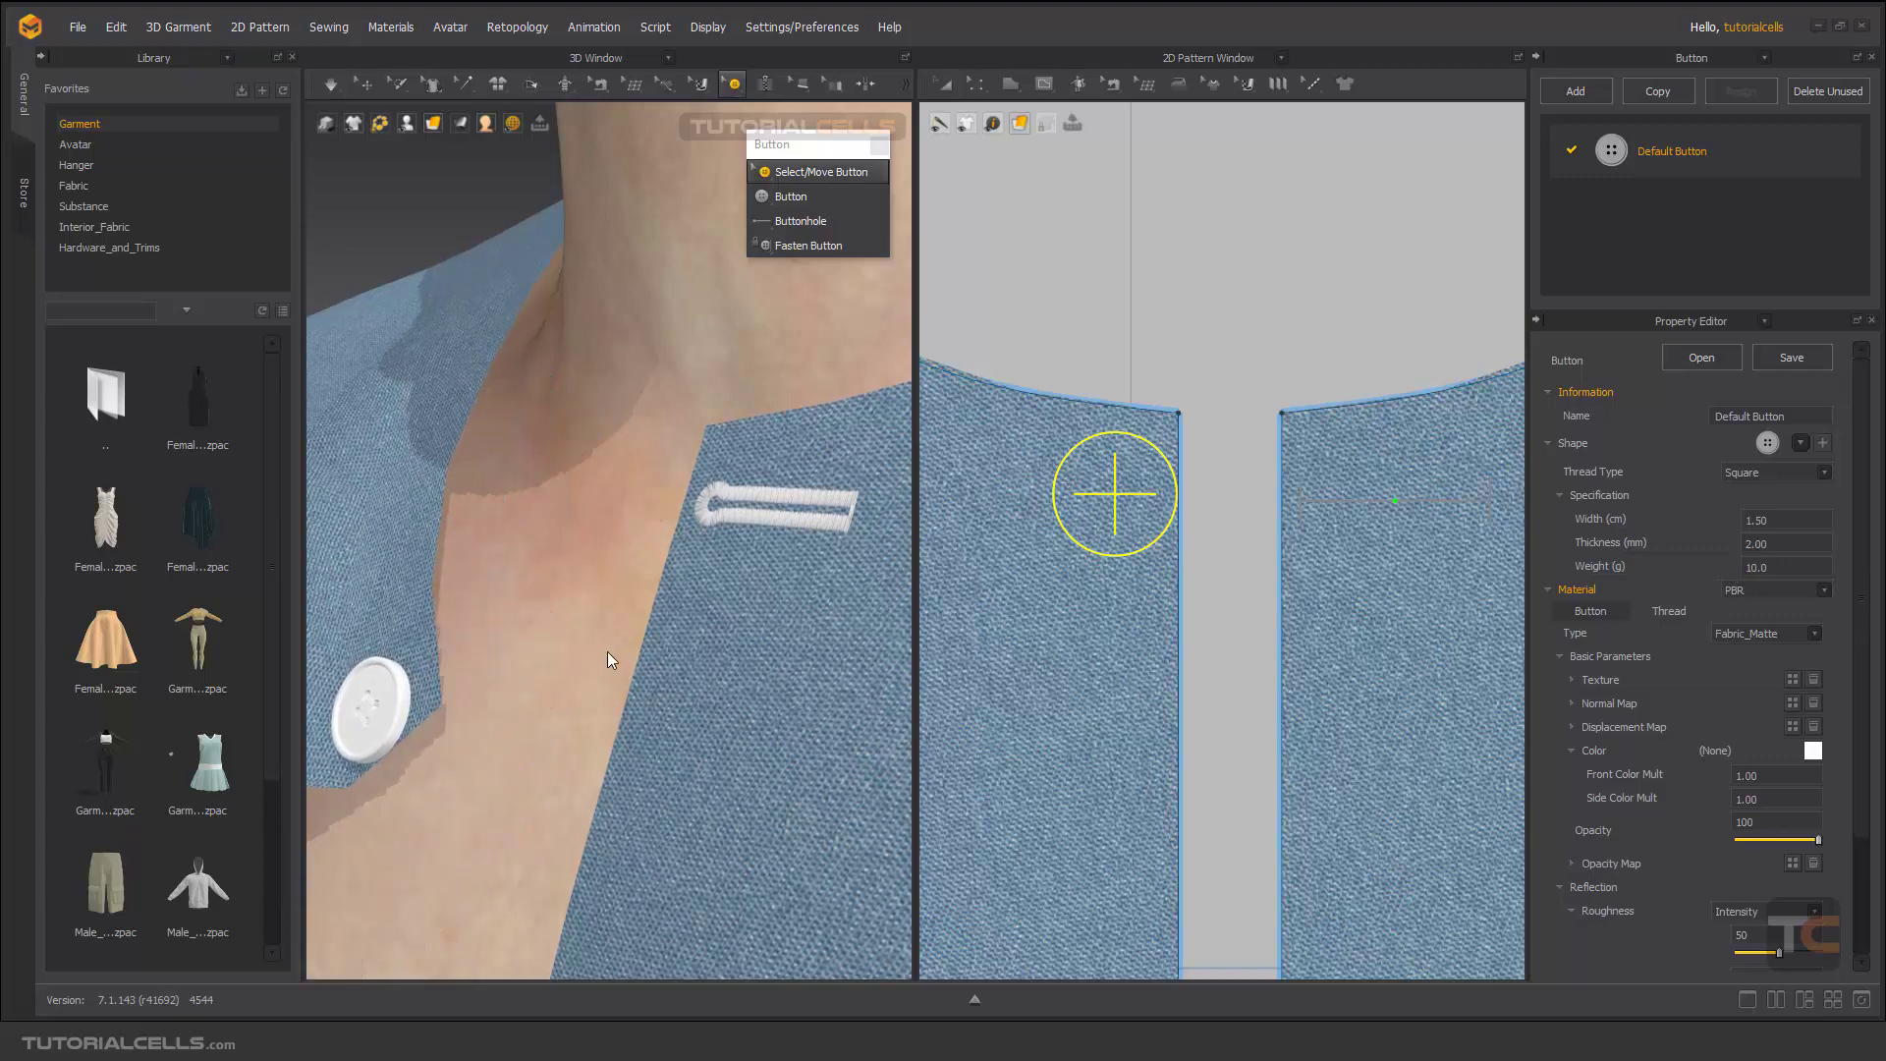
# Step: Try a weight of 1 g for Default Button and undo both weight changes
pyautogui.click(1751, 568)
pyautogui.scroll(-2, 555, 625)
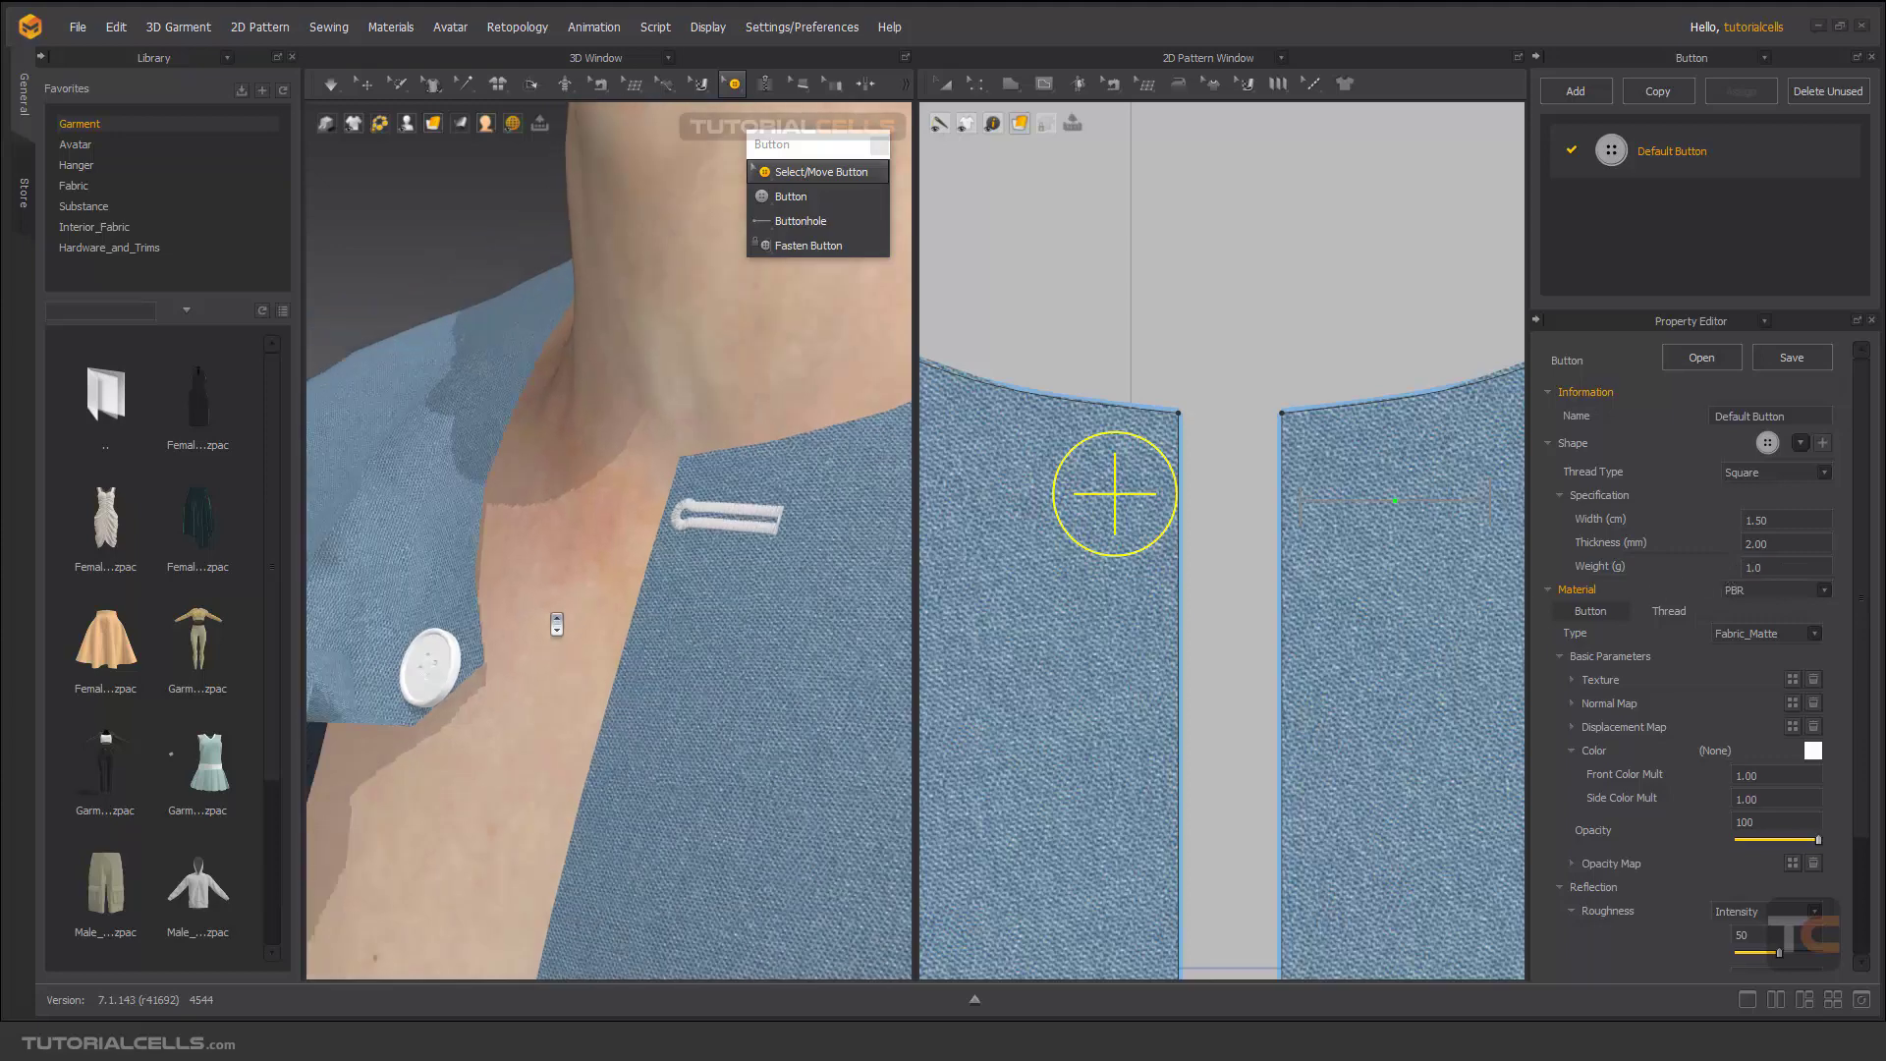
pyautogui.hotkey('ctrl', 'z')
pyautogui.scroll(-4, 534, 619)
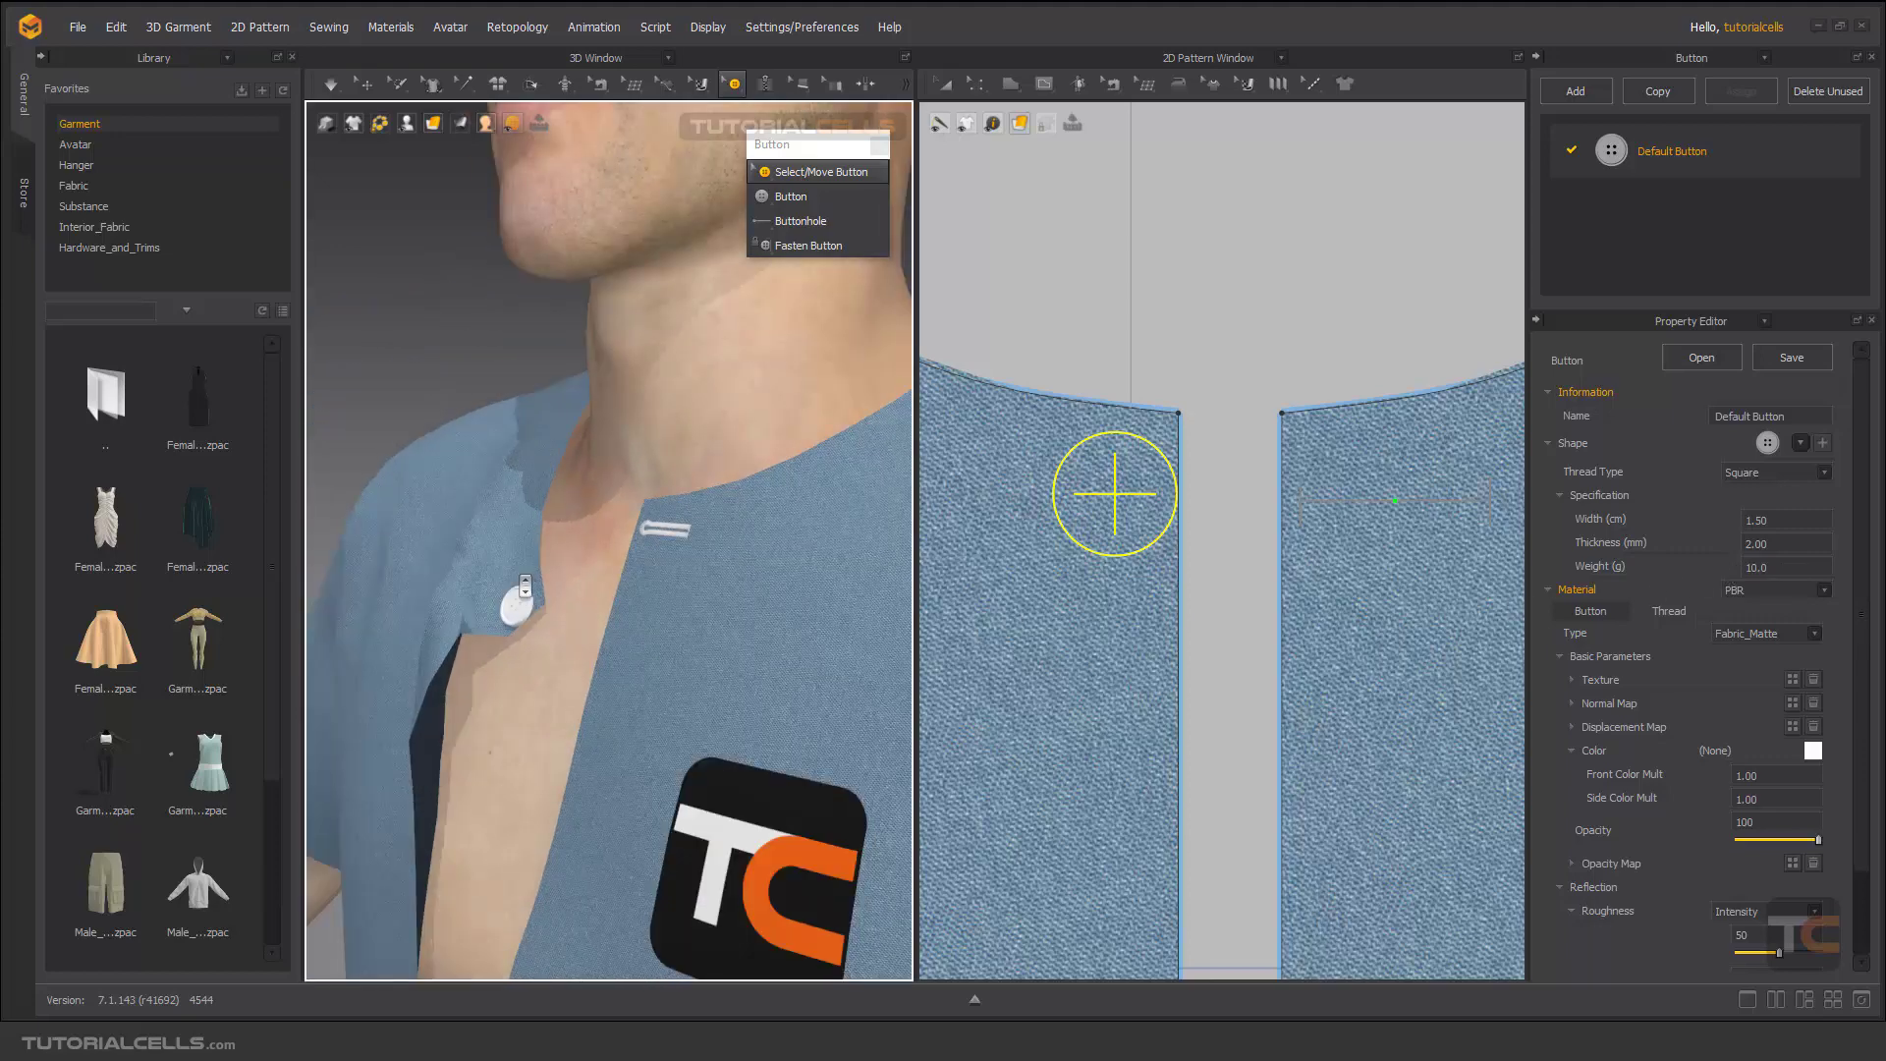
pyautogui.hotkey('ctrl', 'z')
pyautogui.moveTo(522, 578); pyautogui.dragTo(579, 560, button='middle')
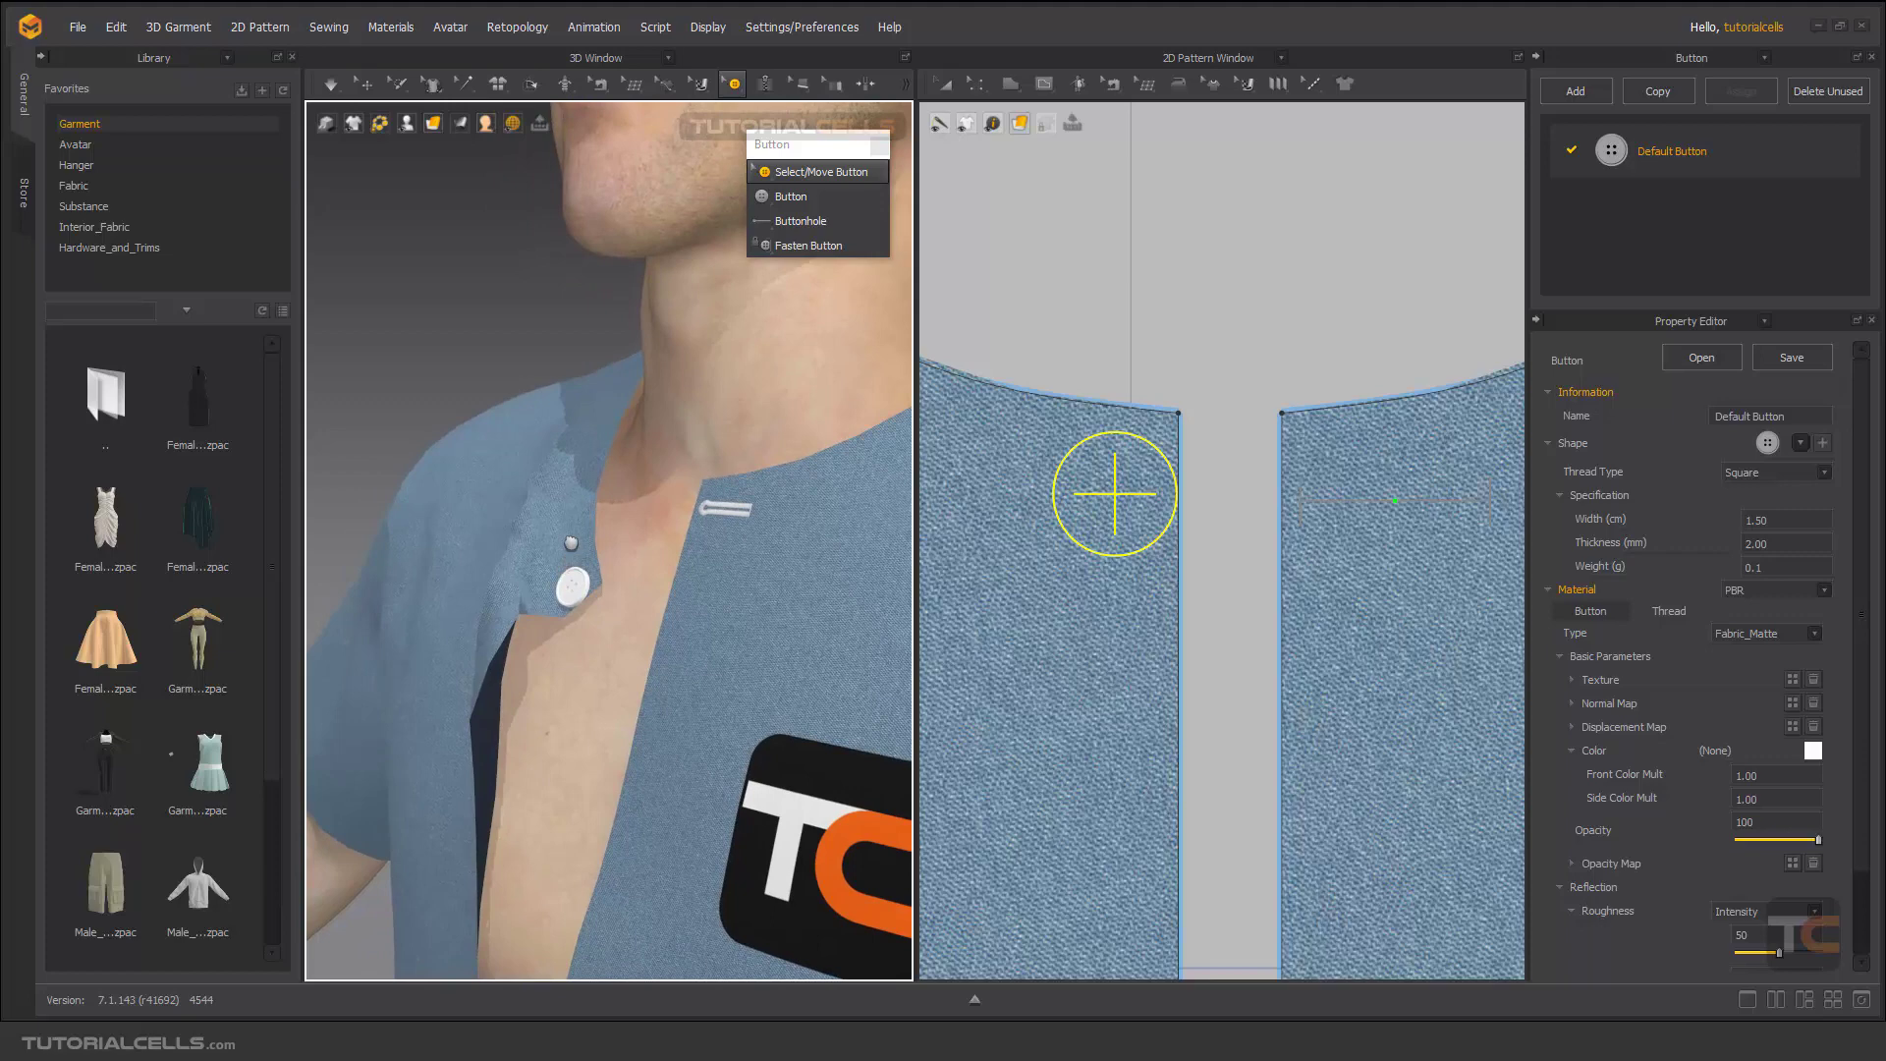
# Step: Simulate the garment again with the button's restored weight and stop the simulation
pyautogui.press('space')
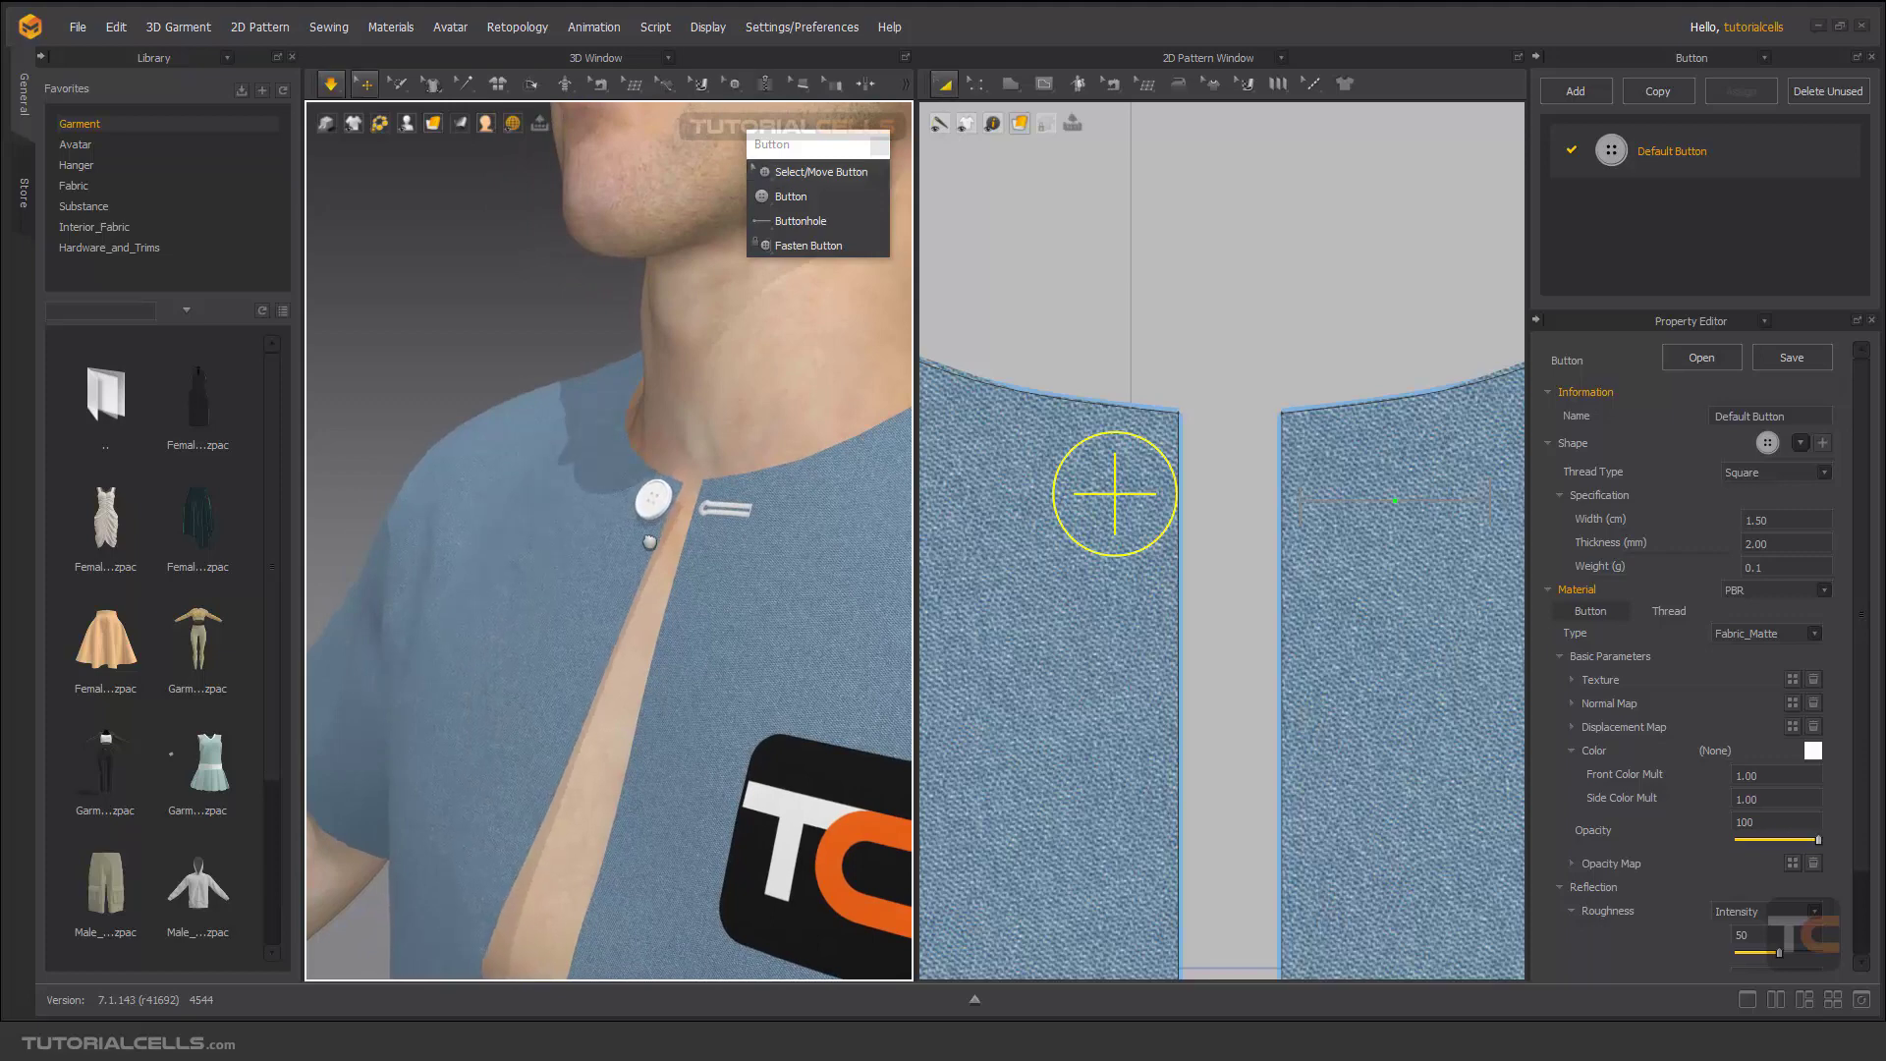
pyautogui.press('space')
pyautogui.scroll(5, 691, 534)
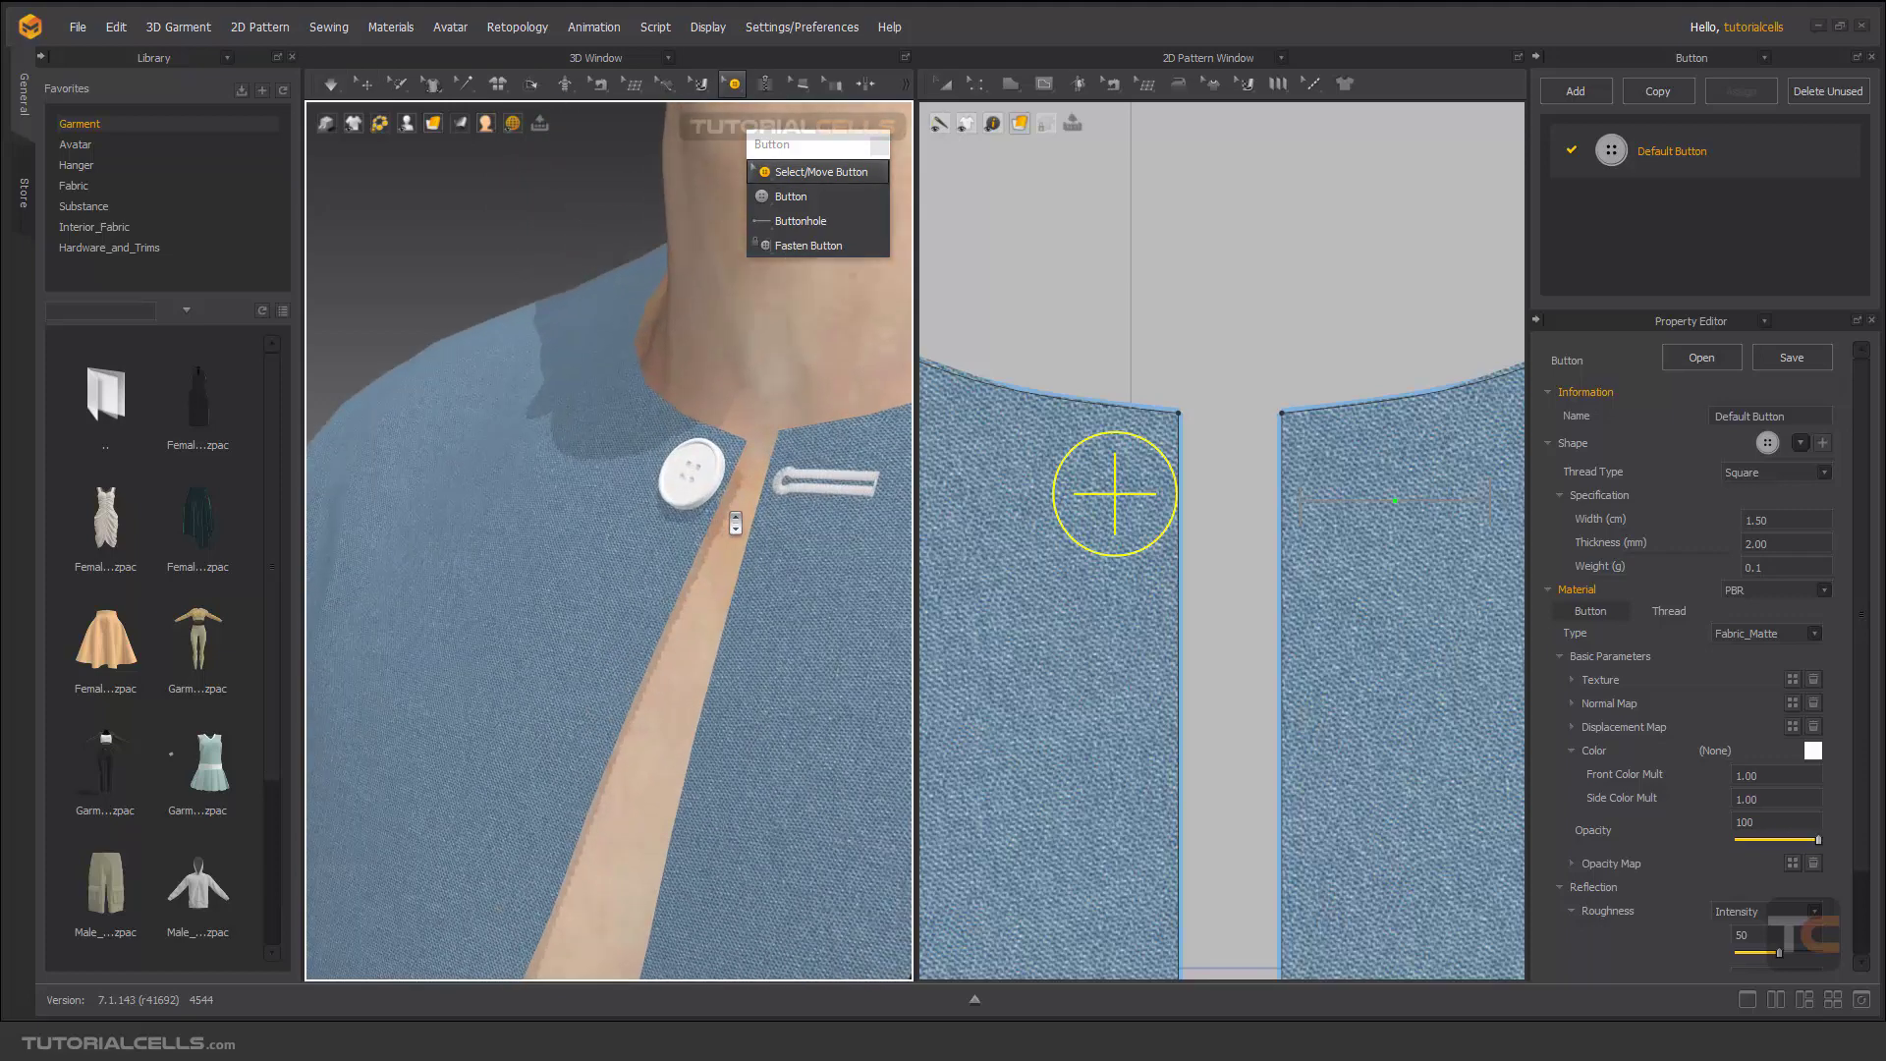
pyautogui.moveTo(733, 527); pyautogui.dragTo(585, 599, button='middle')
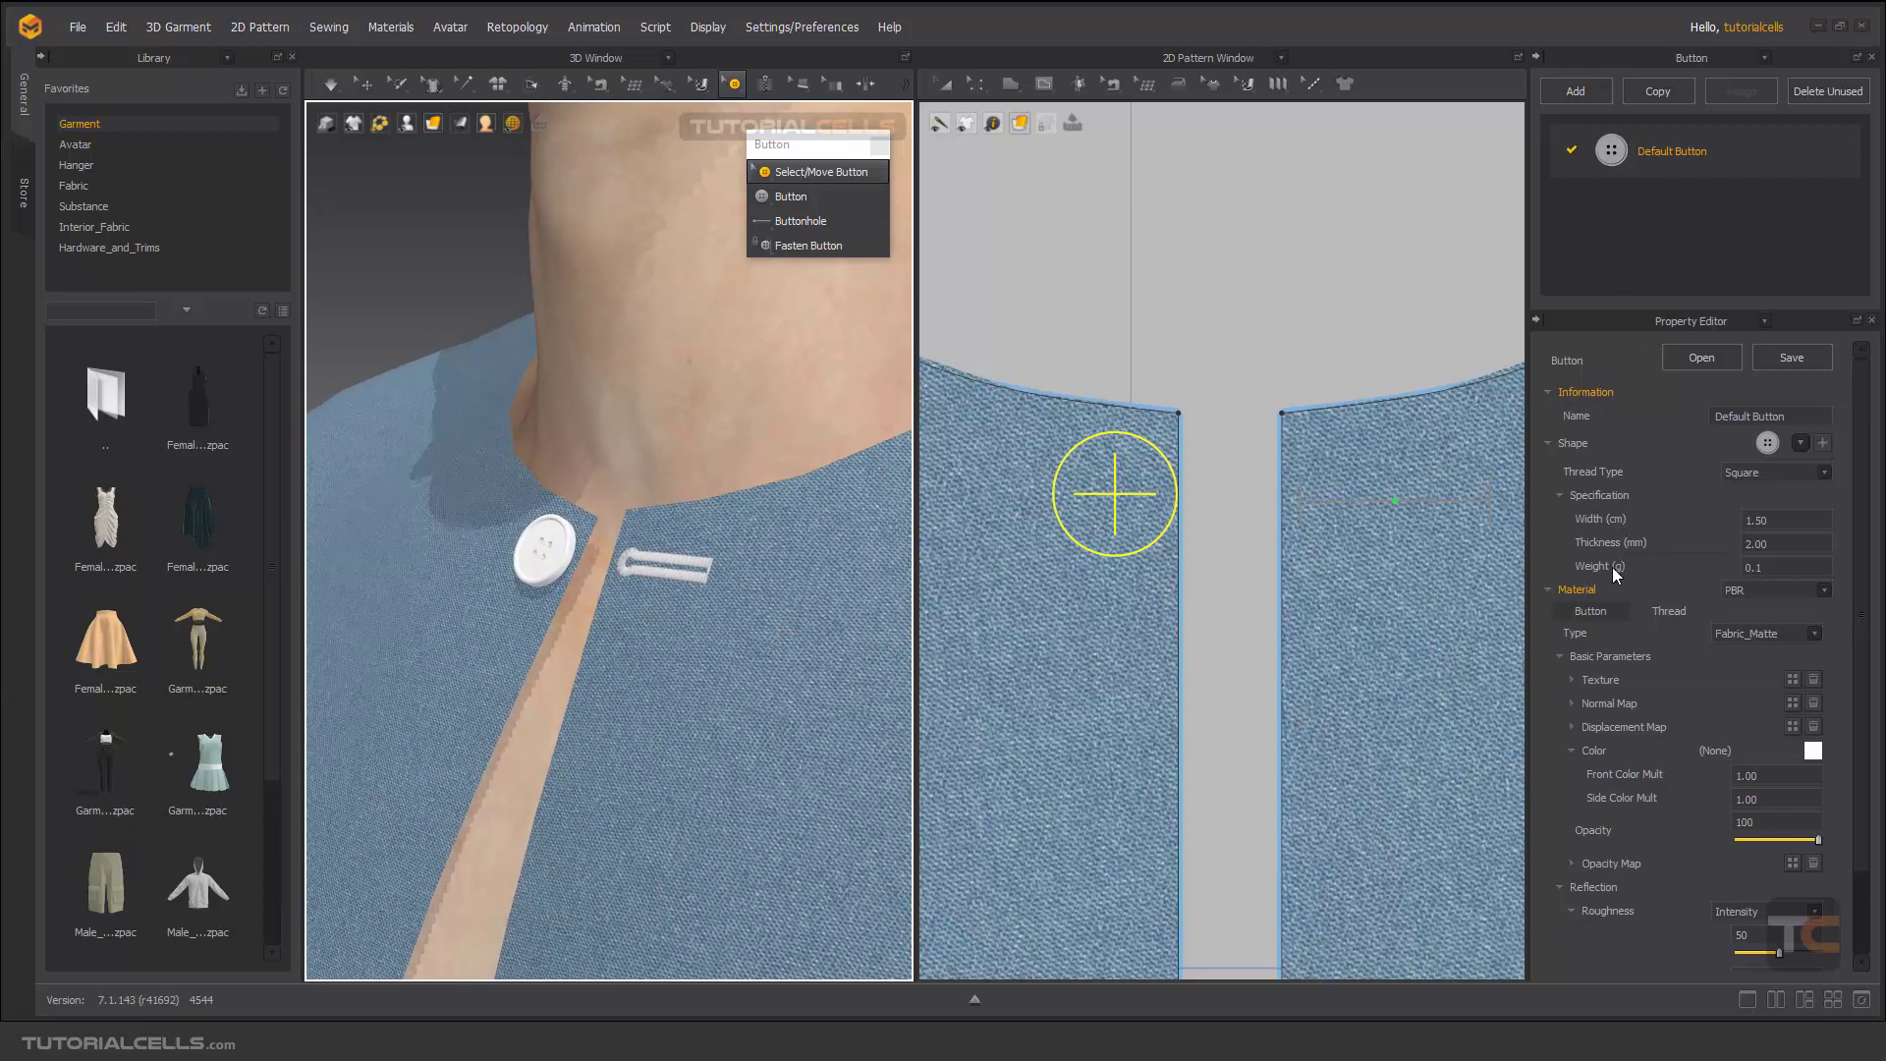
# Step: Keep Default Button's material on PBR and set its material type to Metal
pyautogui.click(1764, 585)
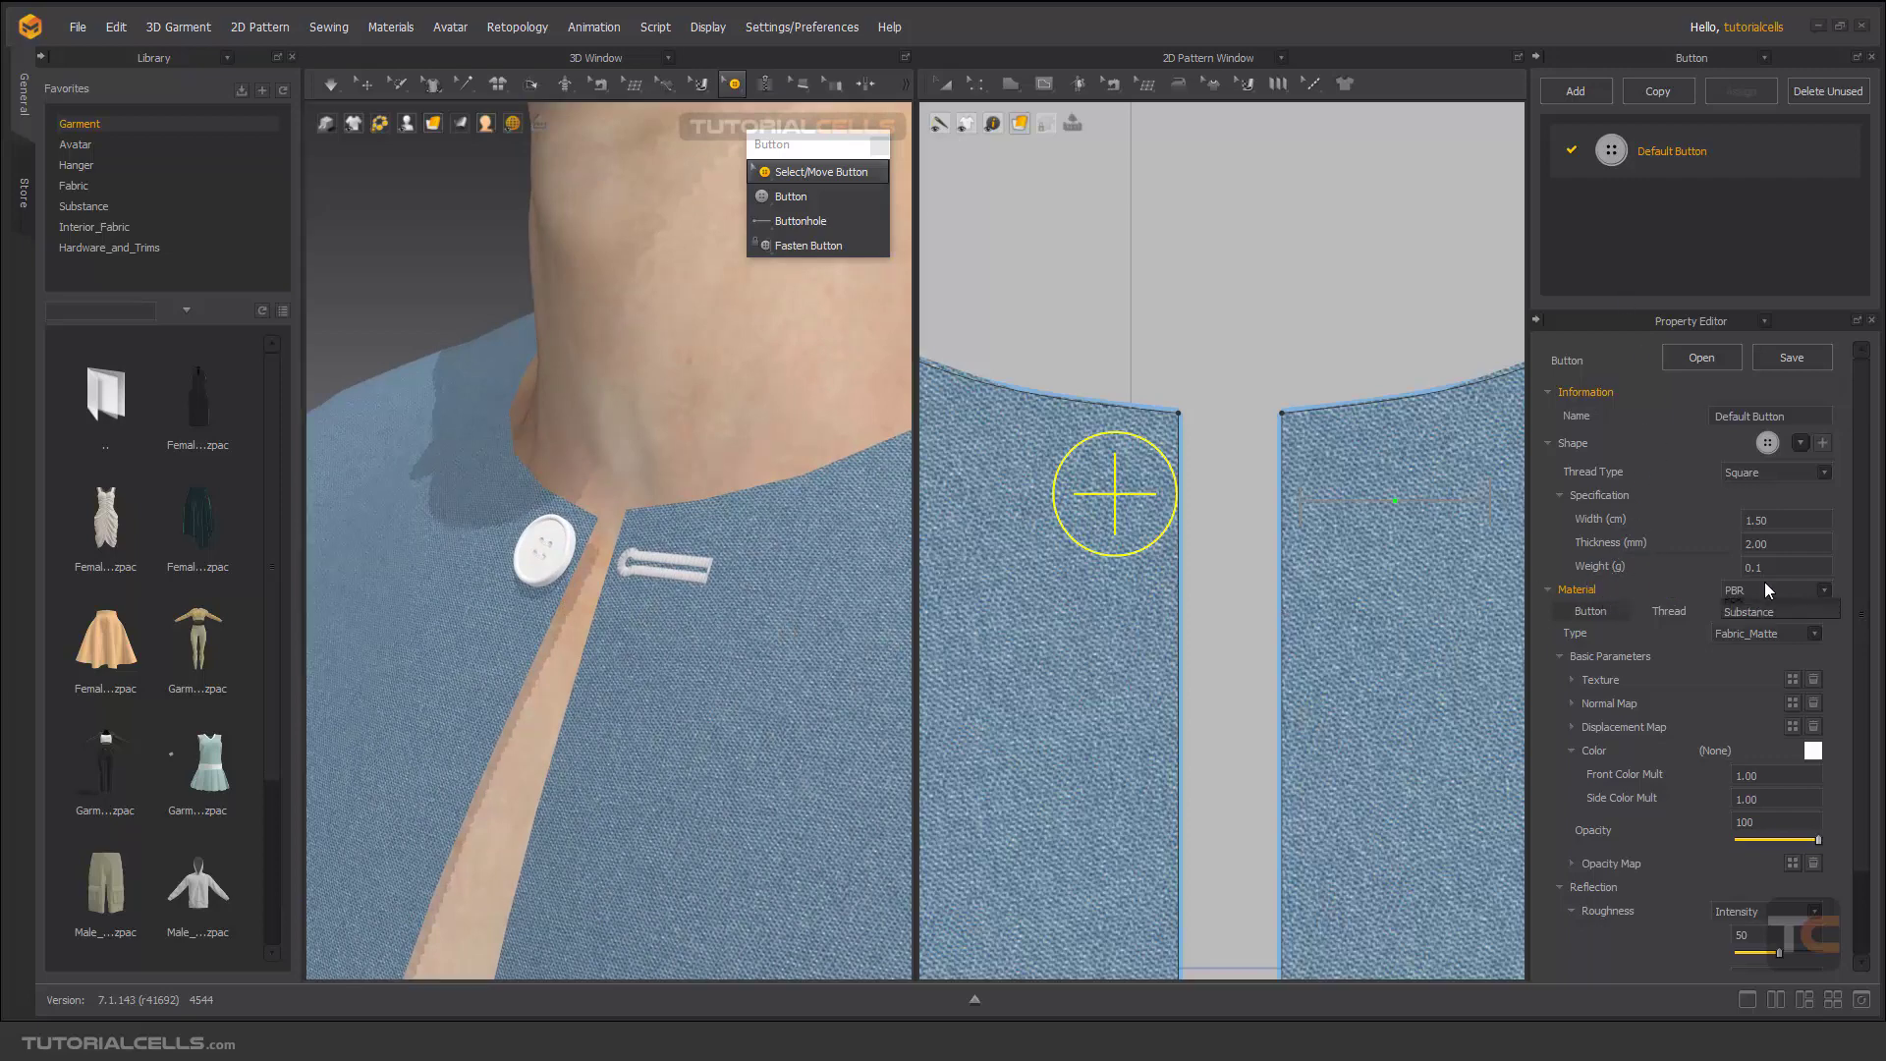
pyautogui.click(1695, 590)
pyautogui.click(1746, 638)
pyautogui.click(1731, 726)
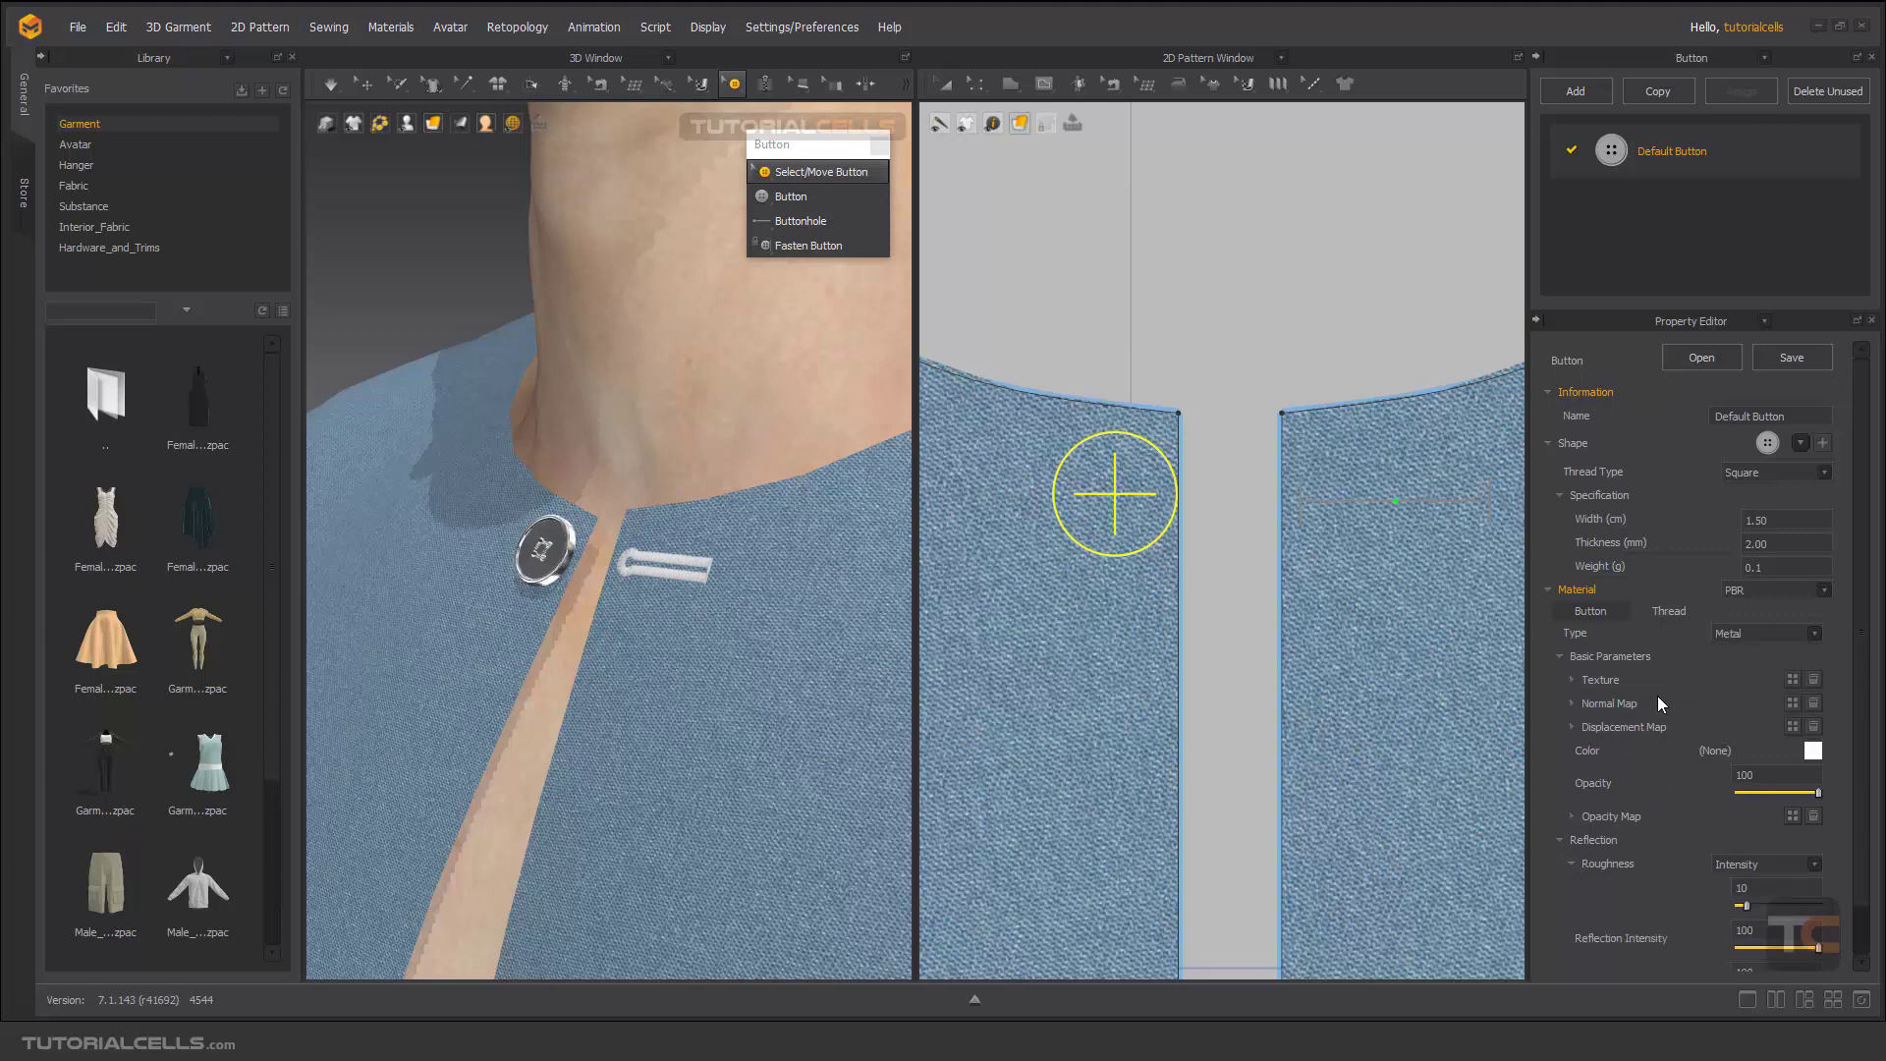
pyautogui.moveTo(547, 551)
pyautogui.mouseDown(button='right')
pyautogui.moveTo(591, 551)
pyautogui.moveTo(555, 555)
pyautogui.mouseUp(button='right')
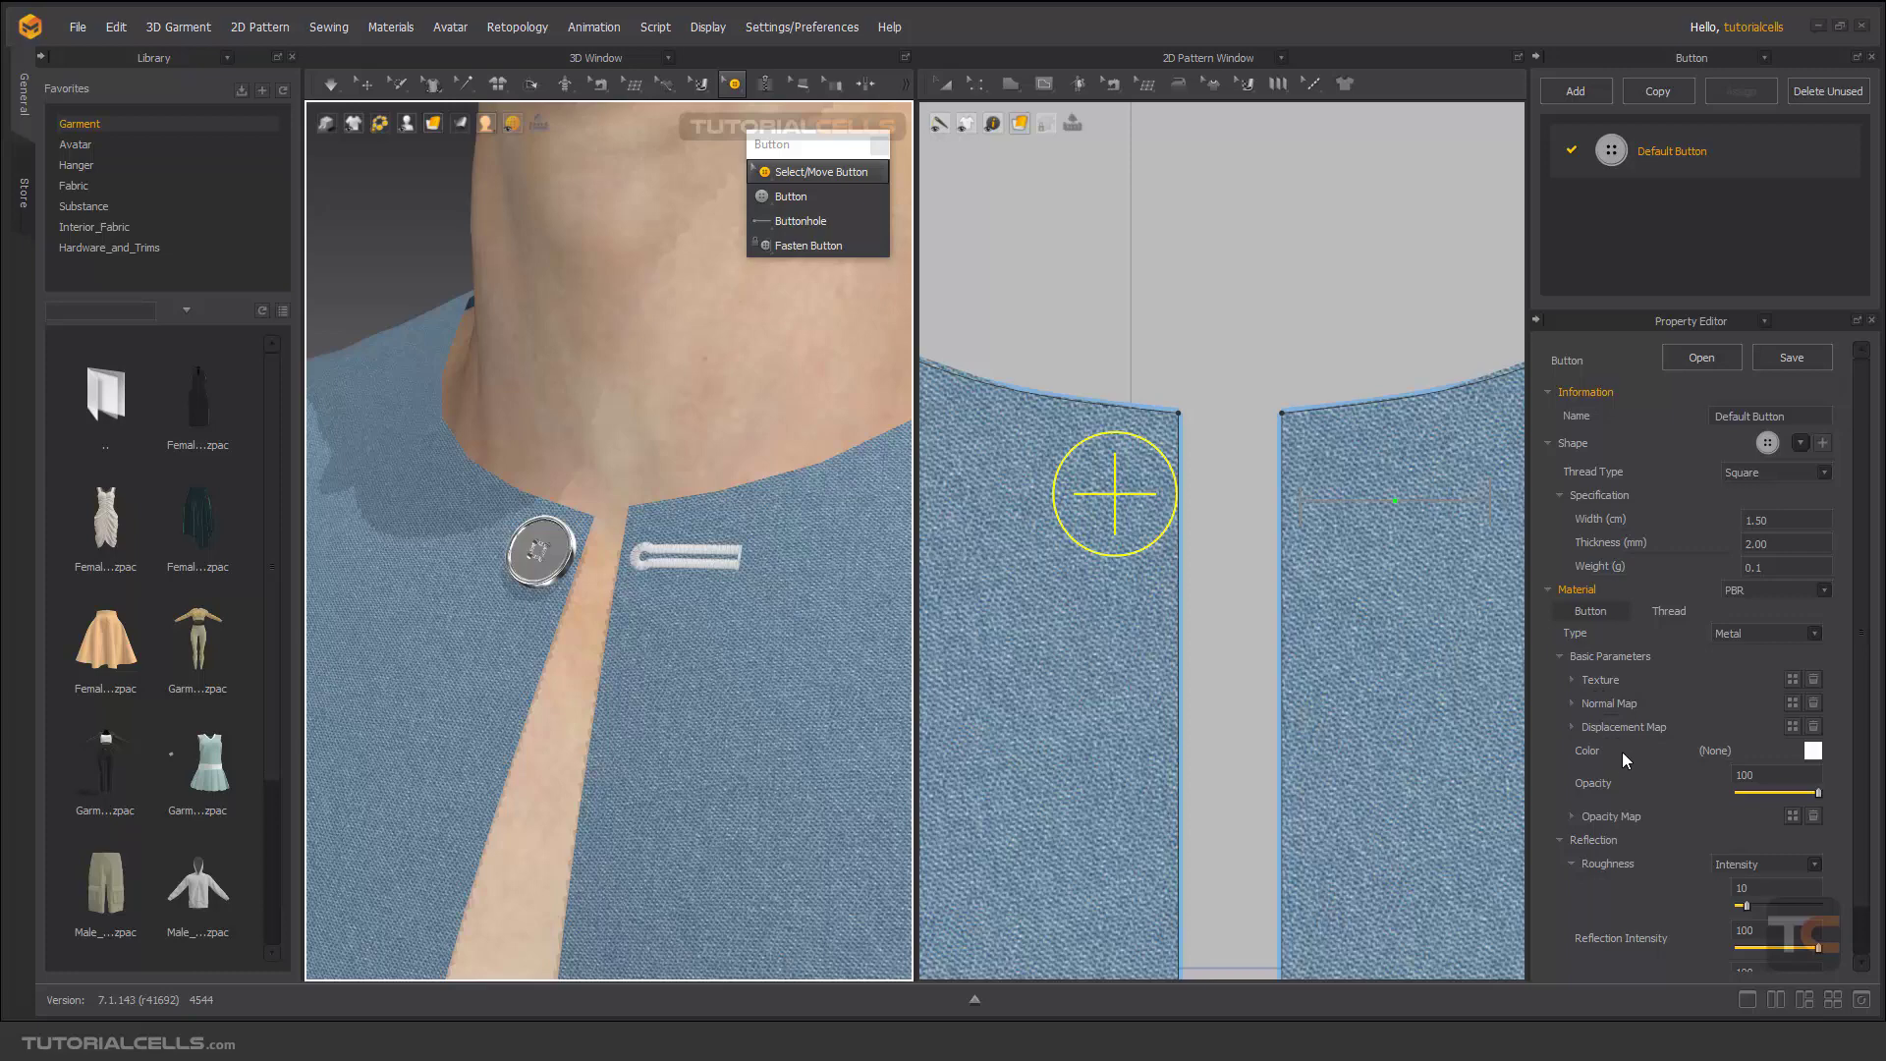
# Step: Stop the button's thread from sharing the button material and color the thread Red 1
pyautogui.scroll(-1, 1624, 929)
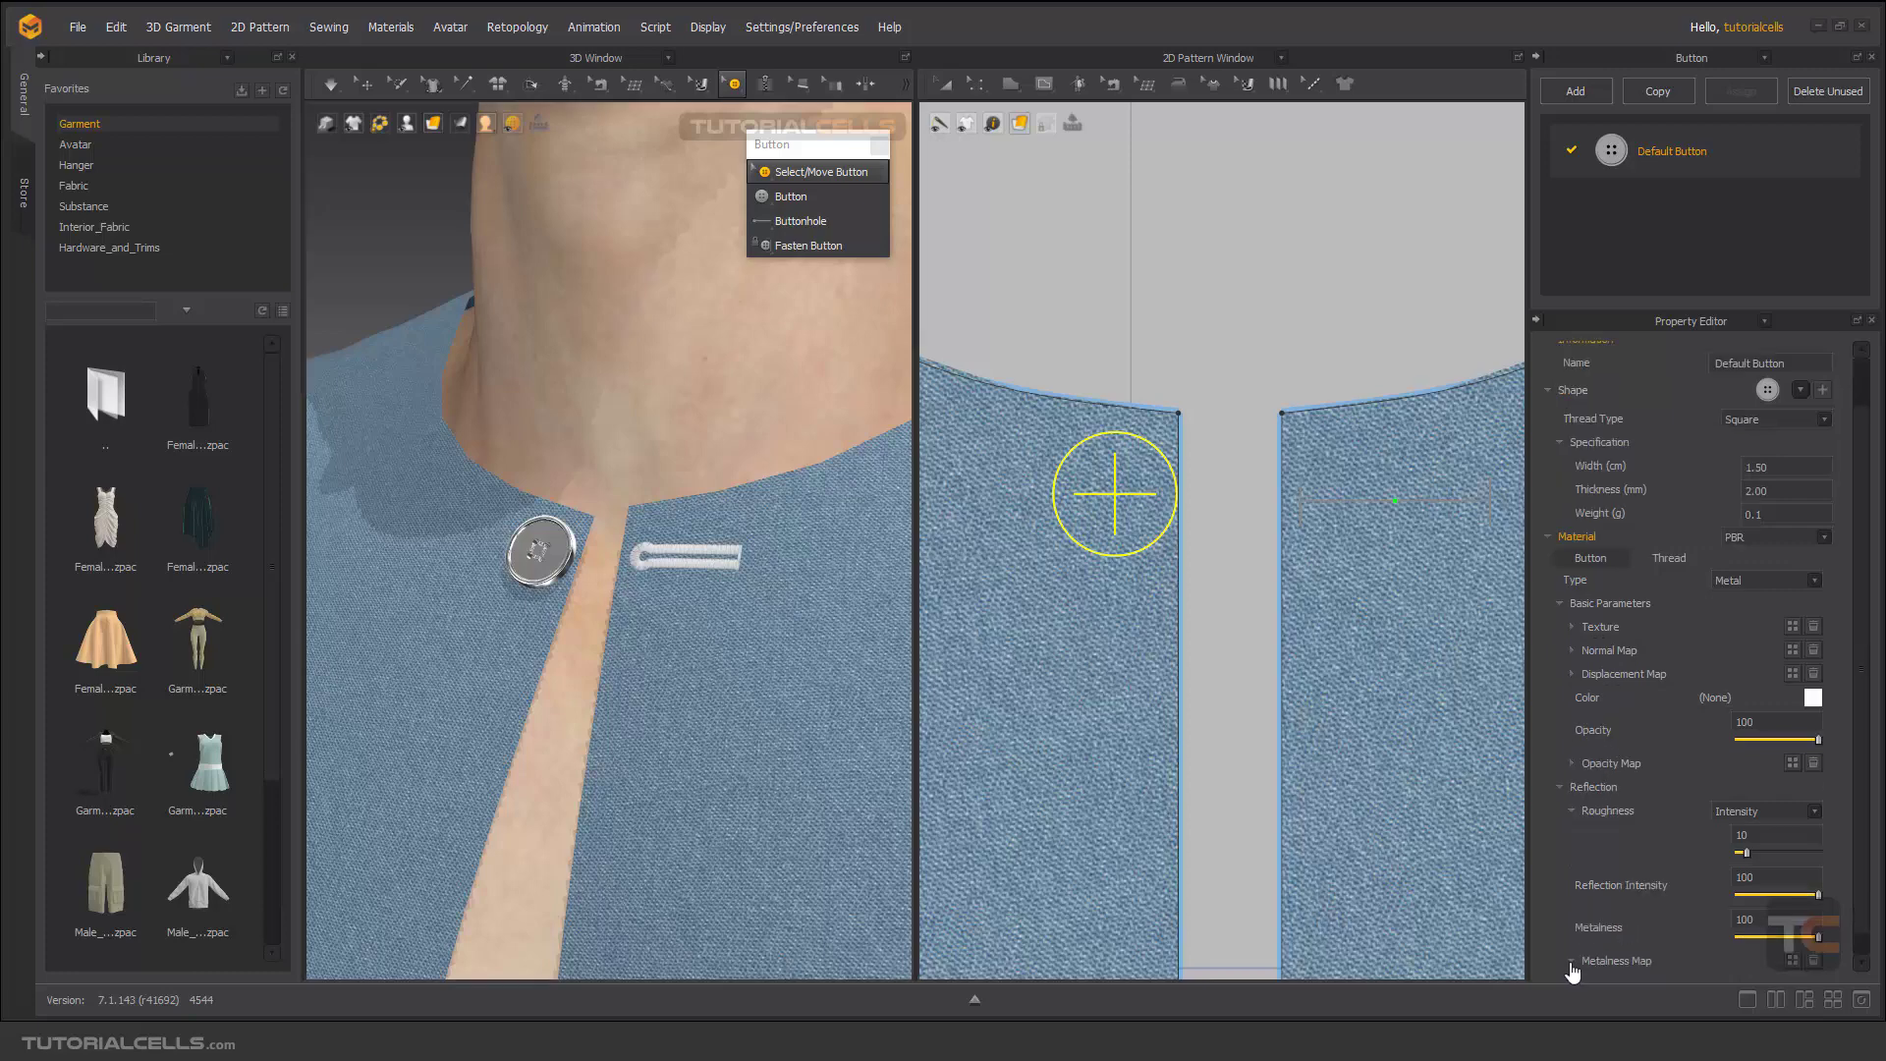
pyautogui.click(1668, 558)
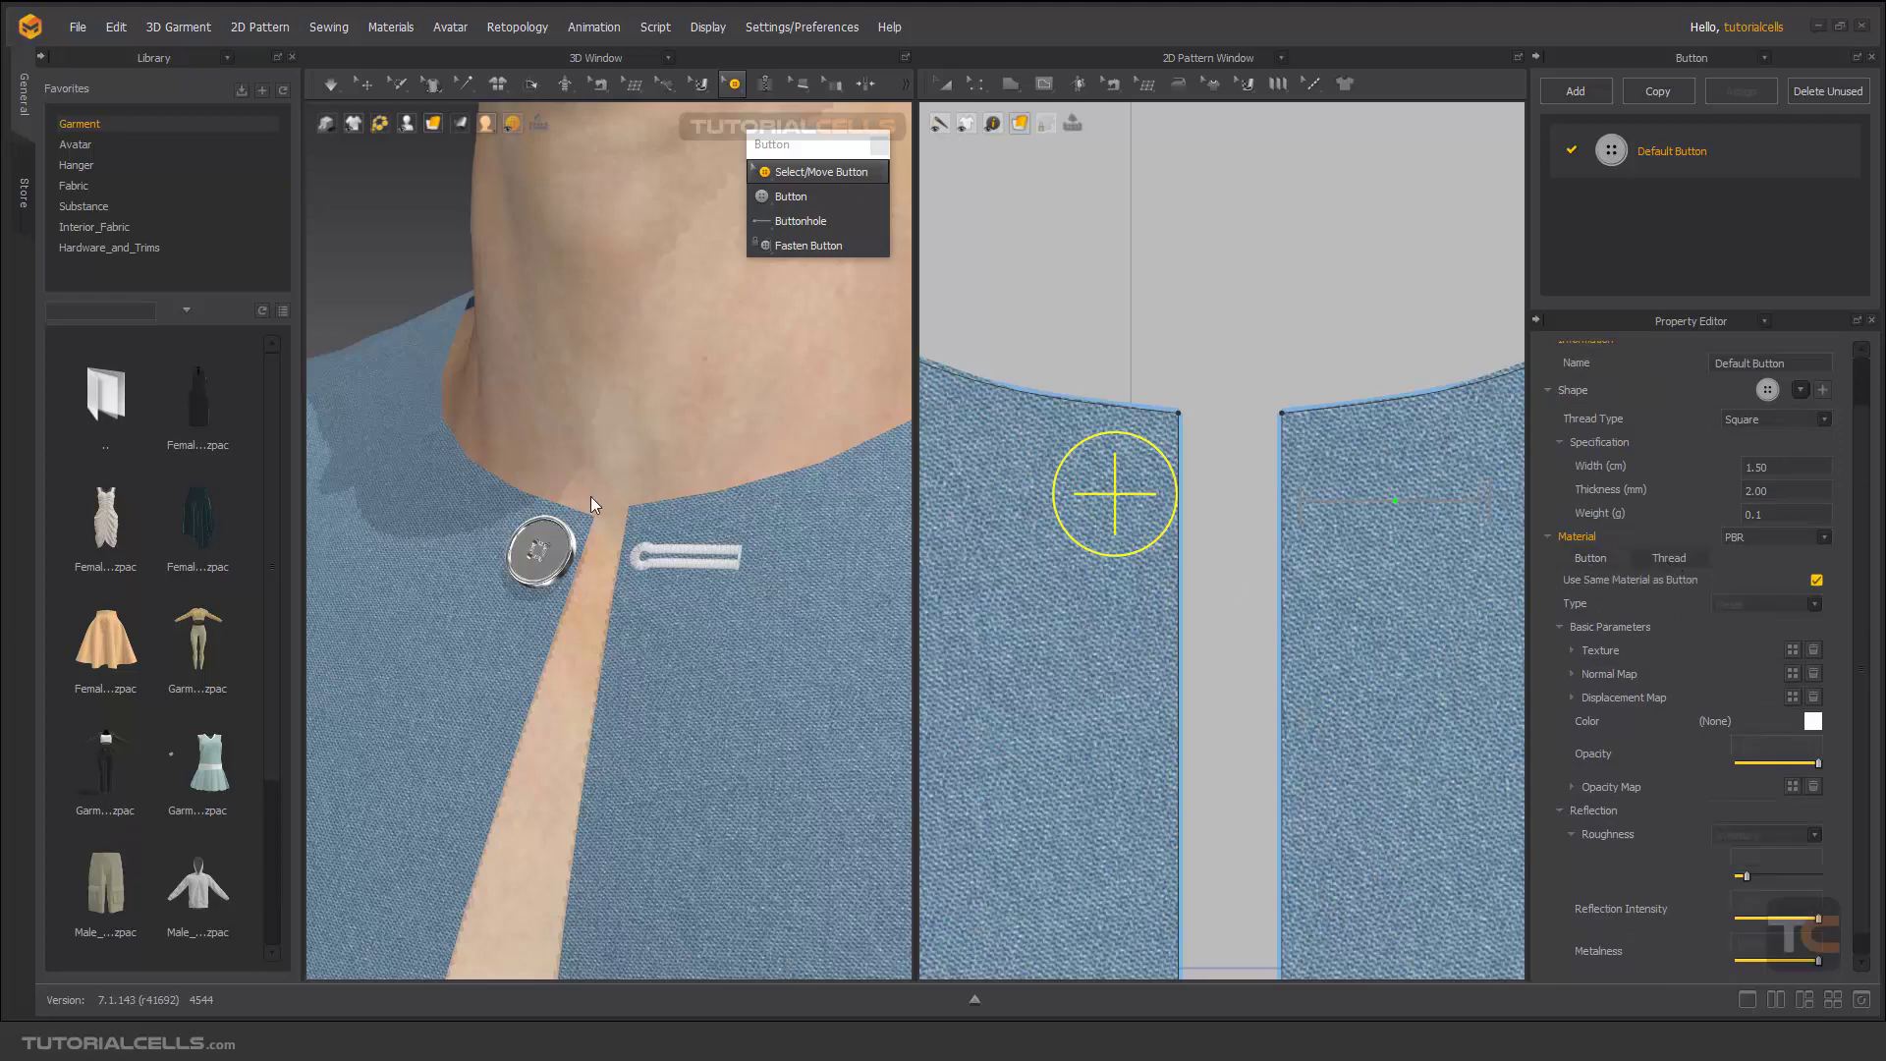
pyautogui.scroll(5, 580, 533)
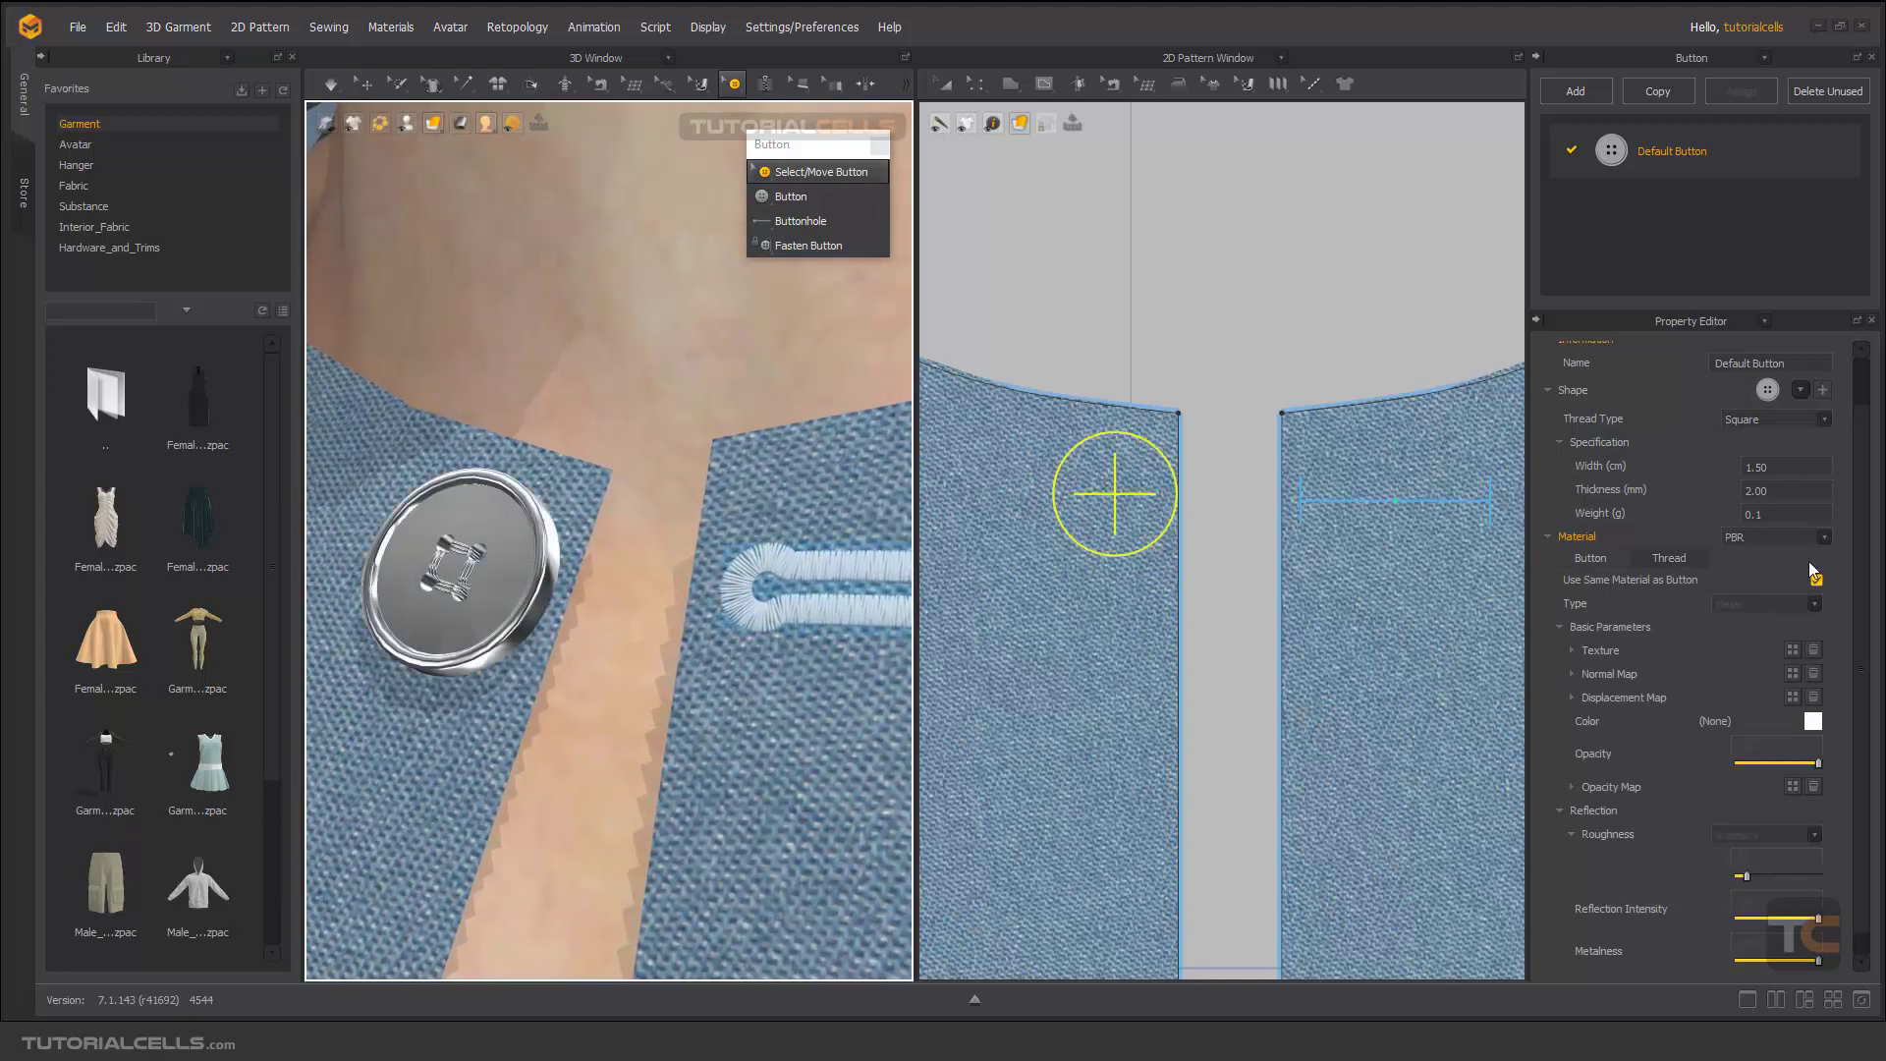
pyautogui.click(1816, 579)
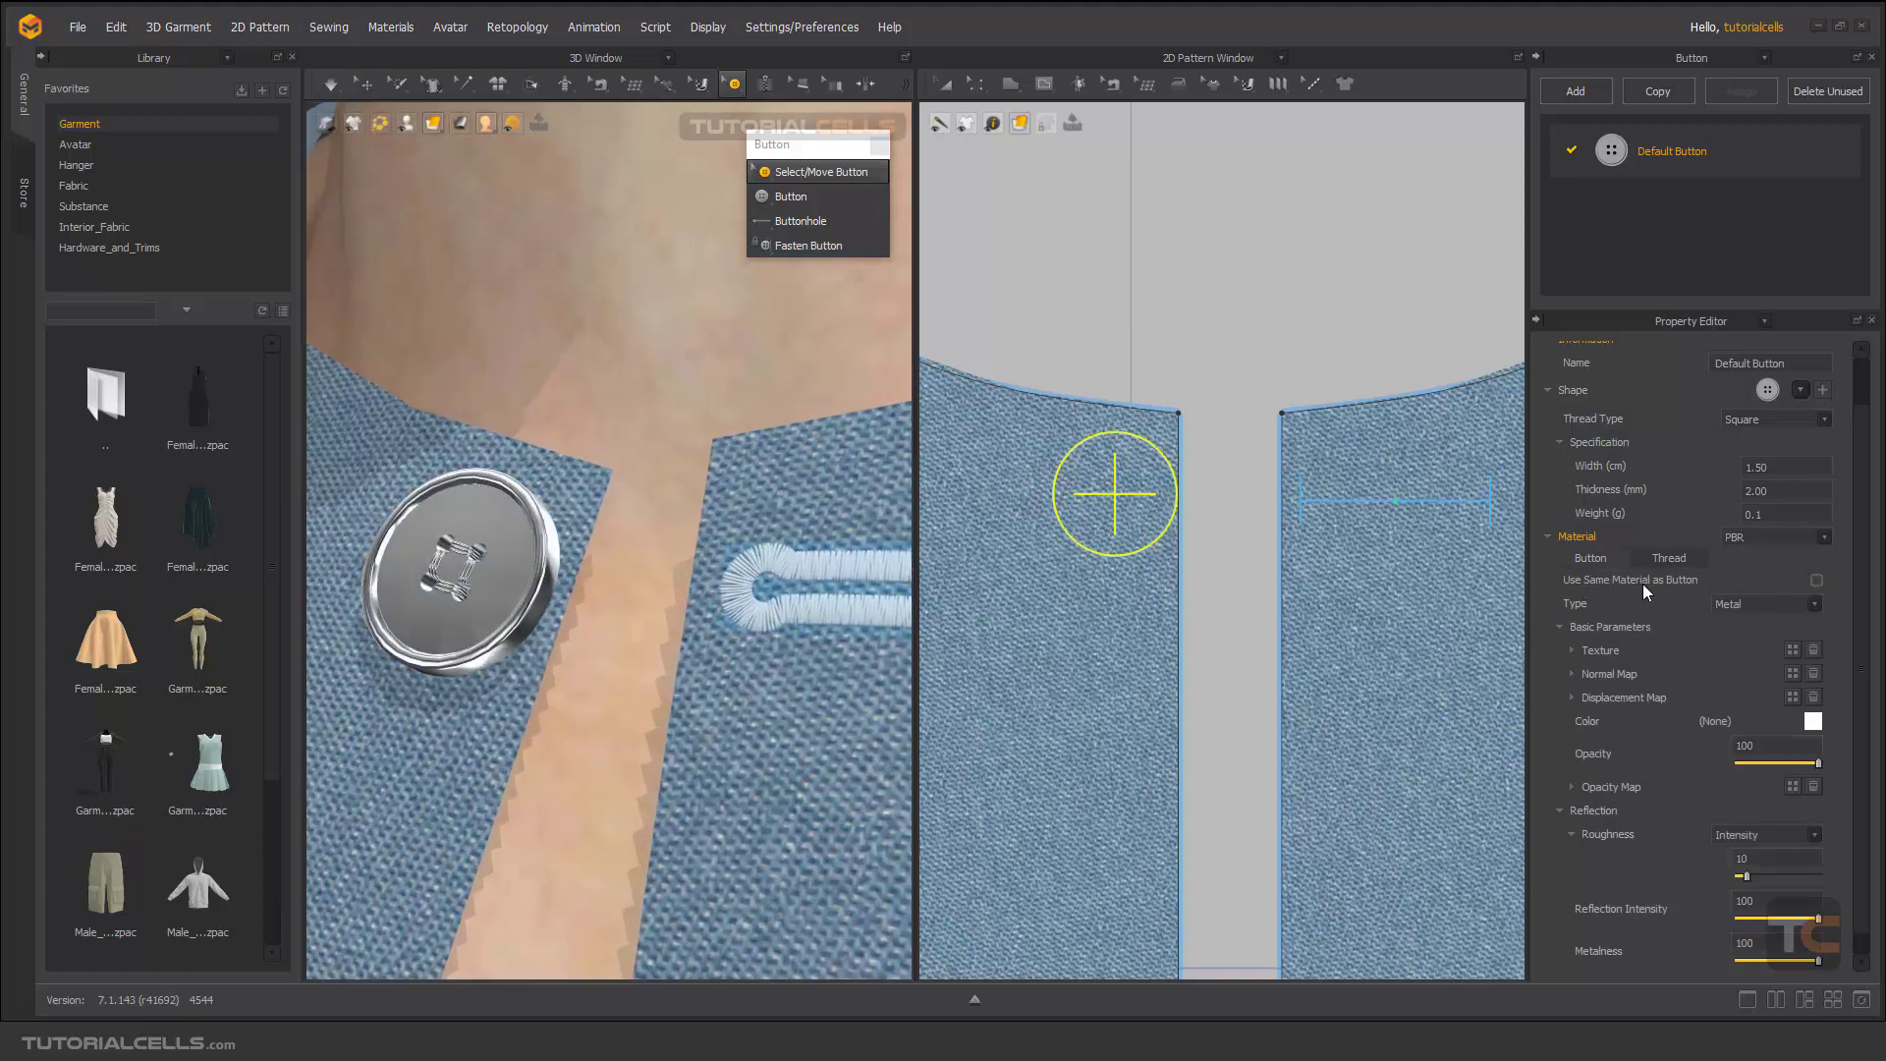
pyautogui.click(1812, 721)
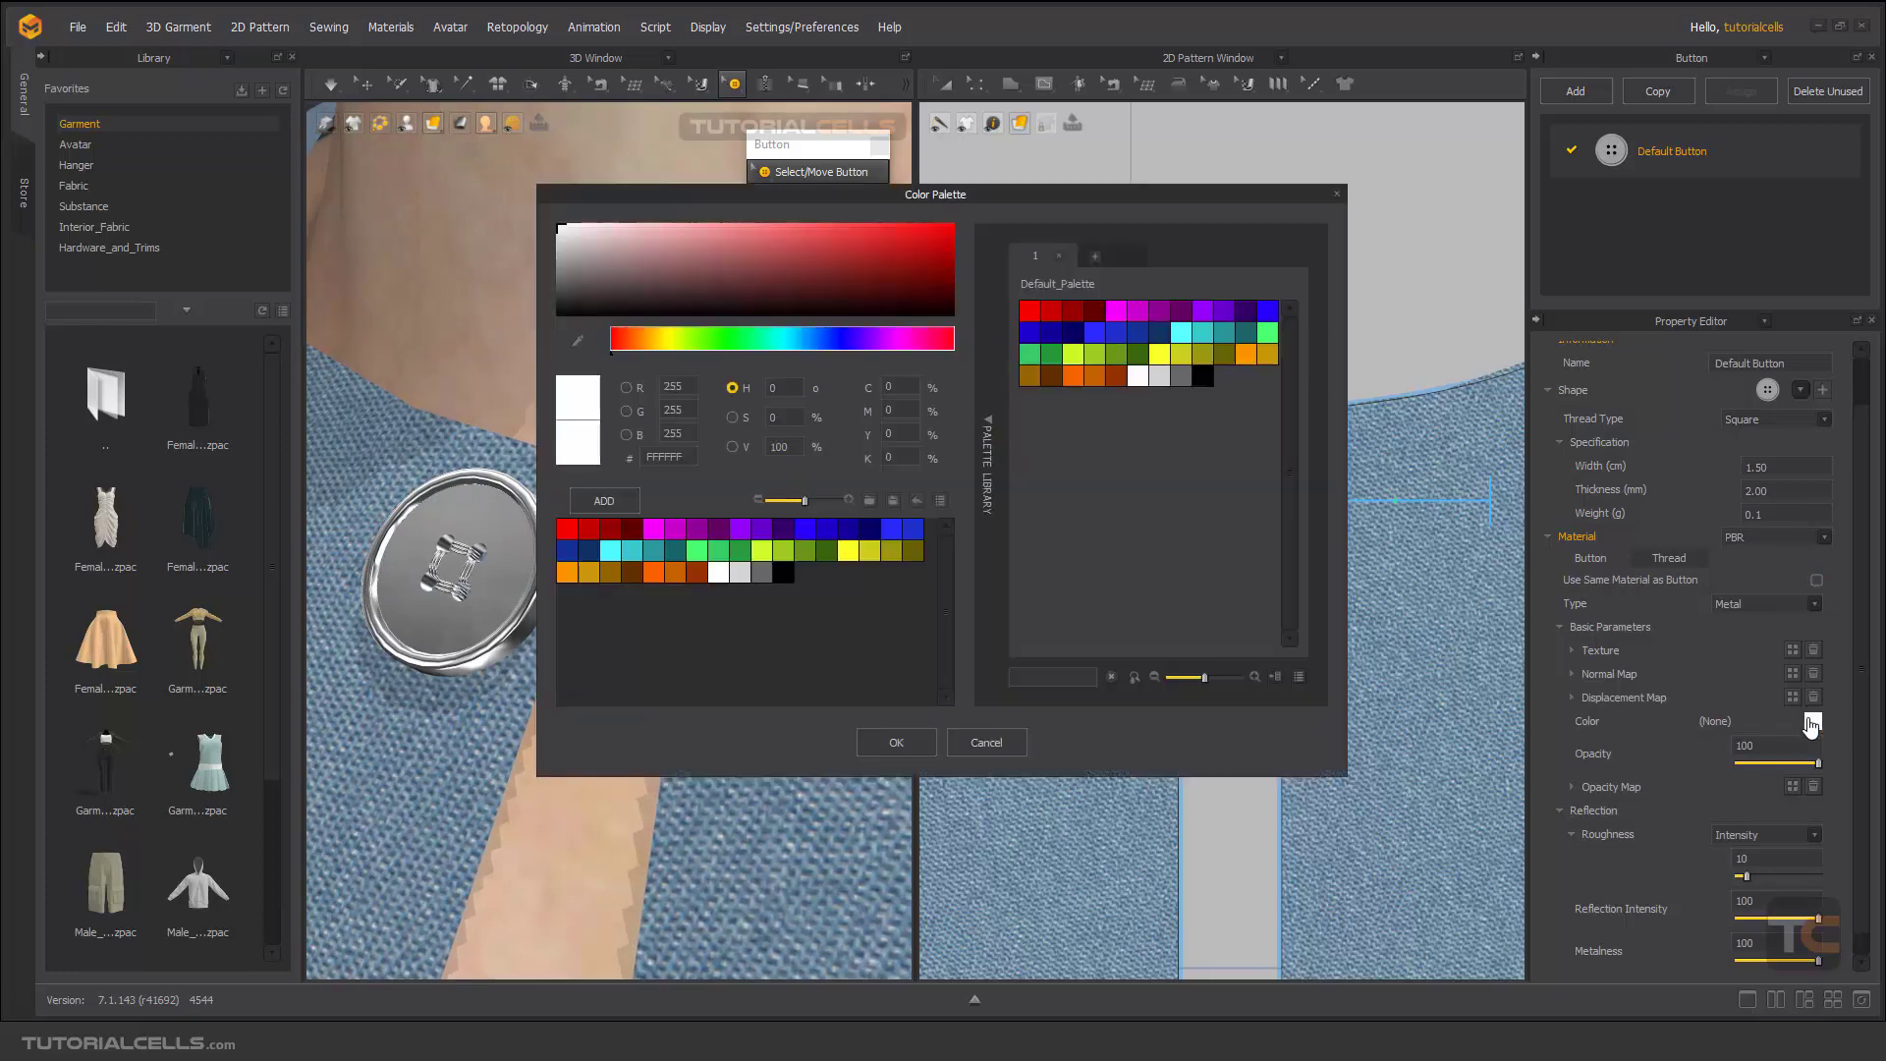
pyautogui.click(1029, 309)
pyautogui.click(896, 742)
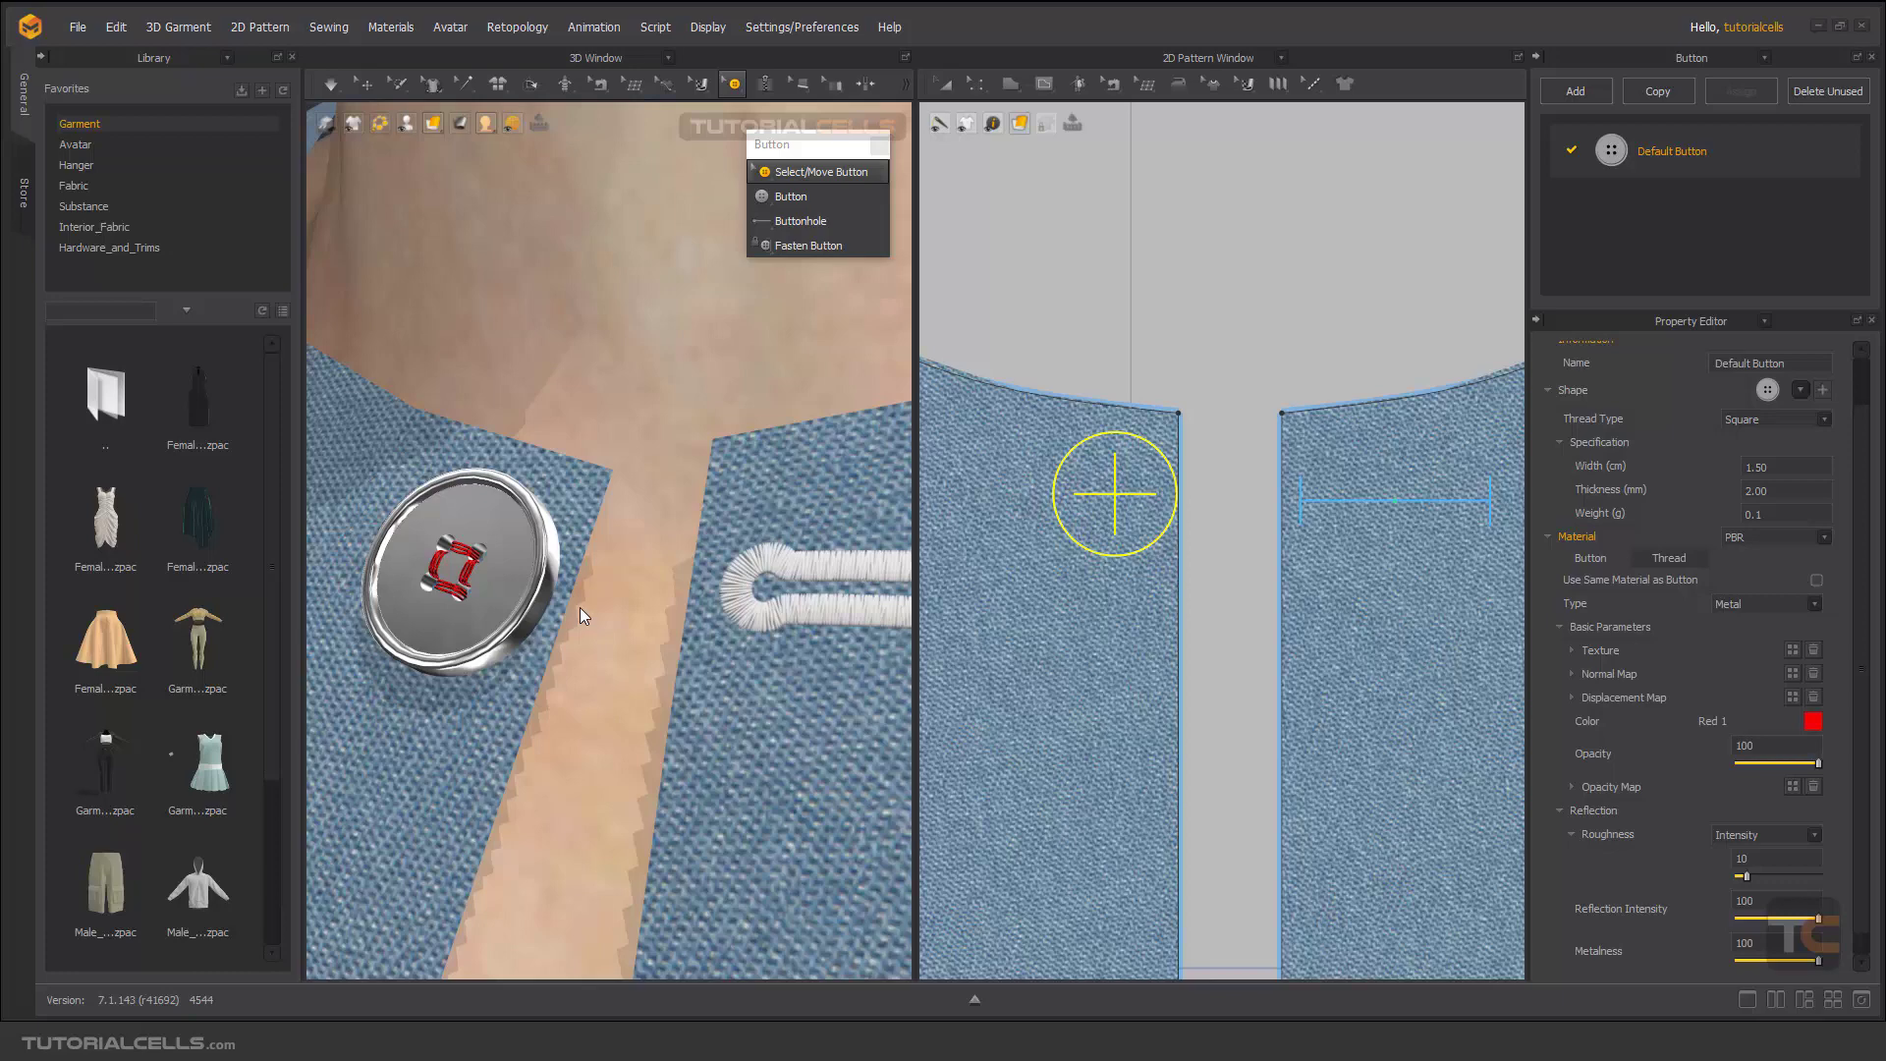
pyautogui.scroll(2, 1740, 628)
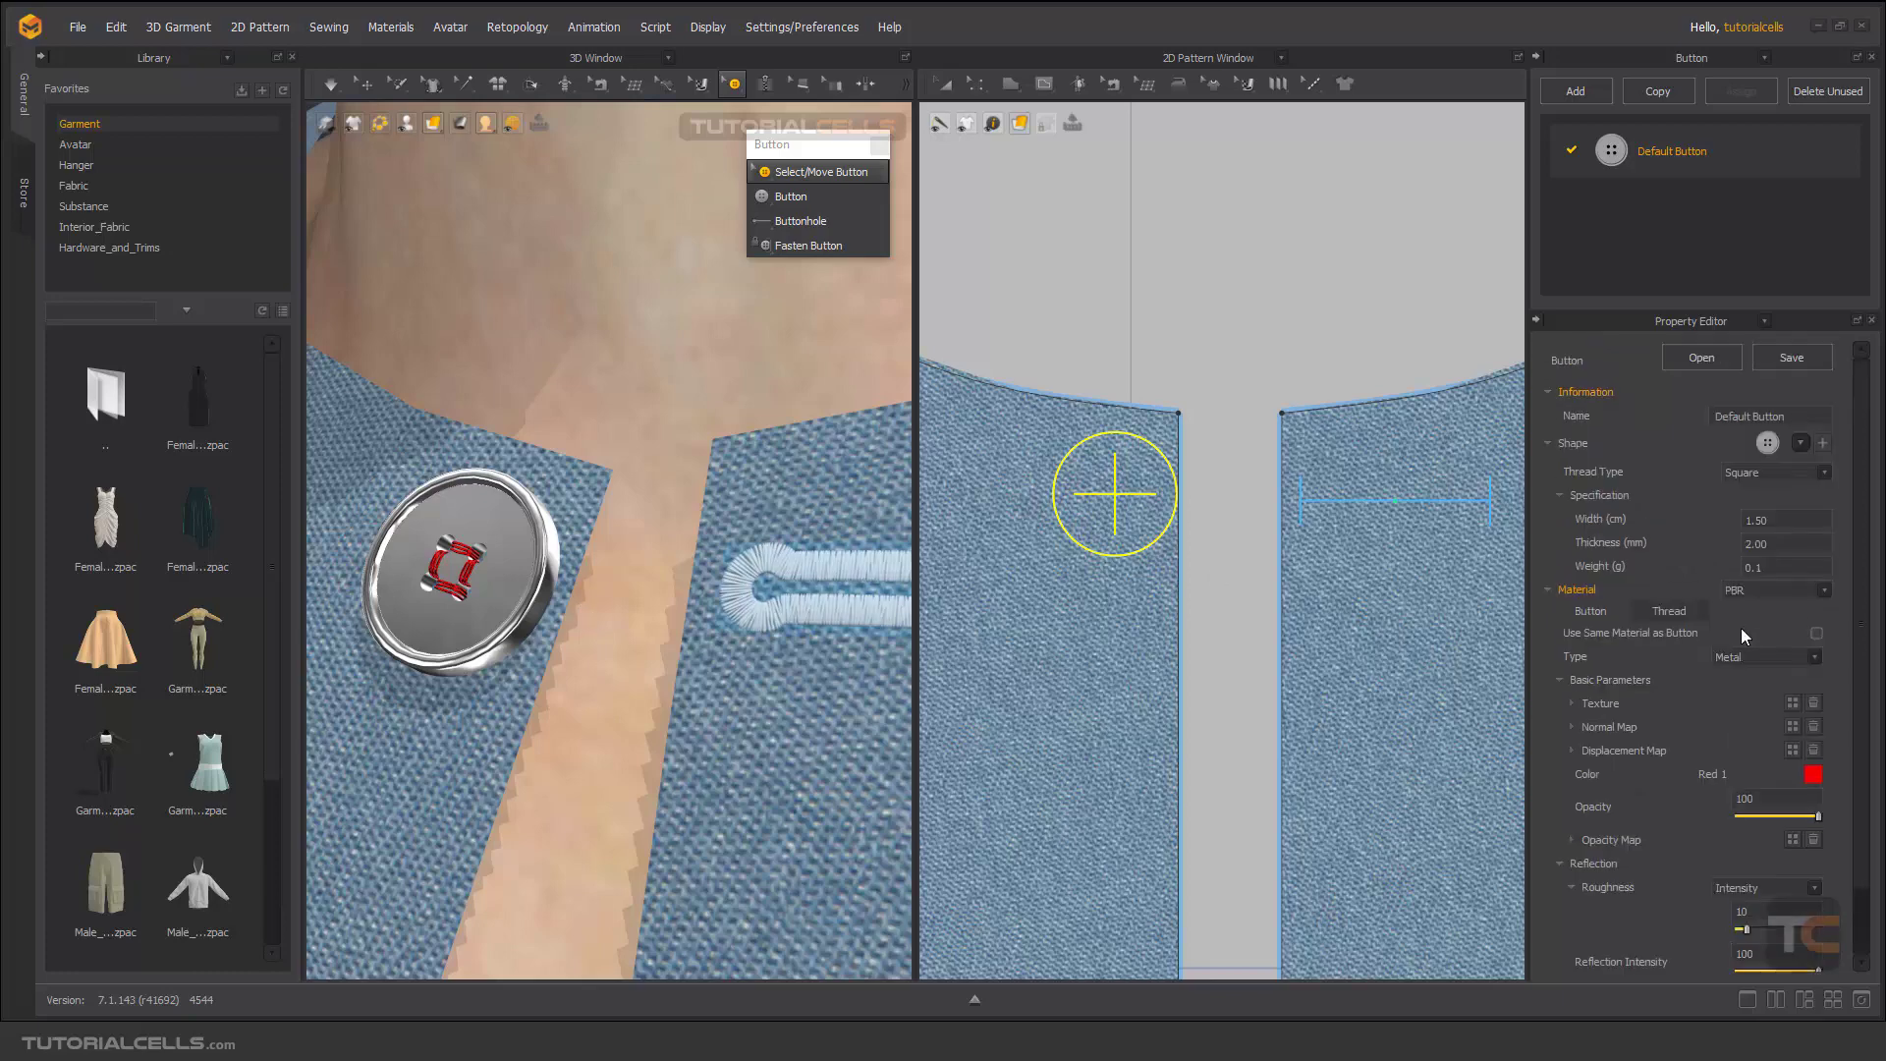
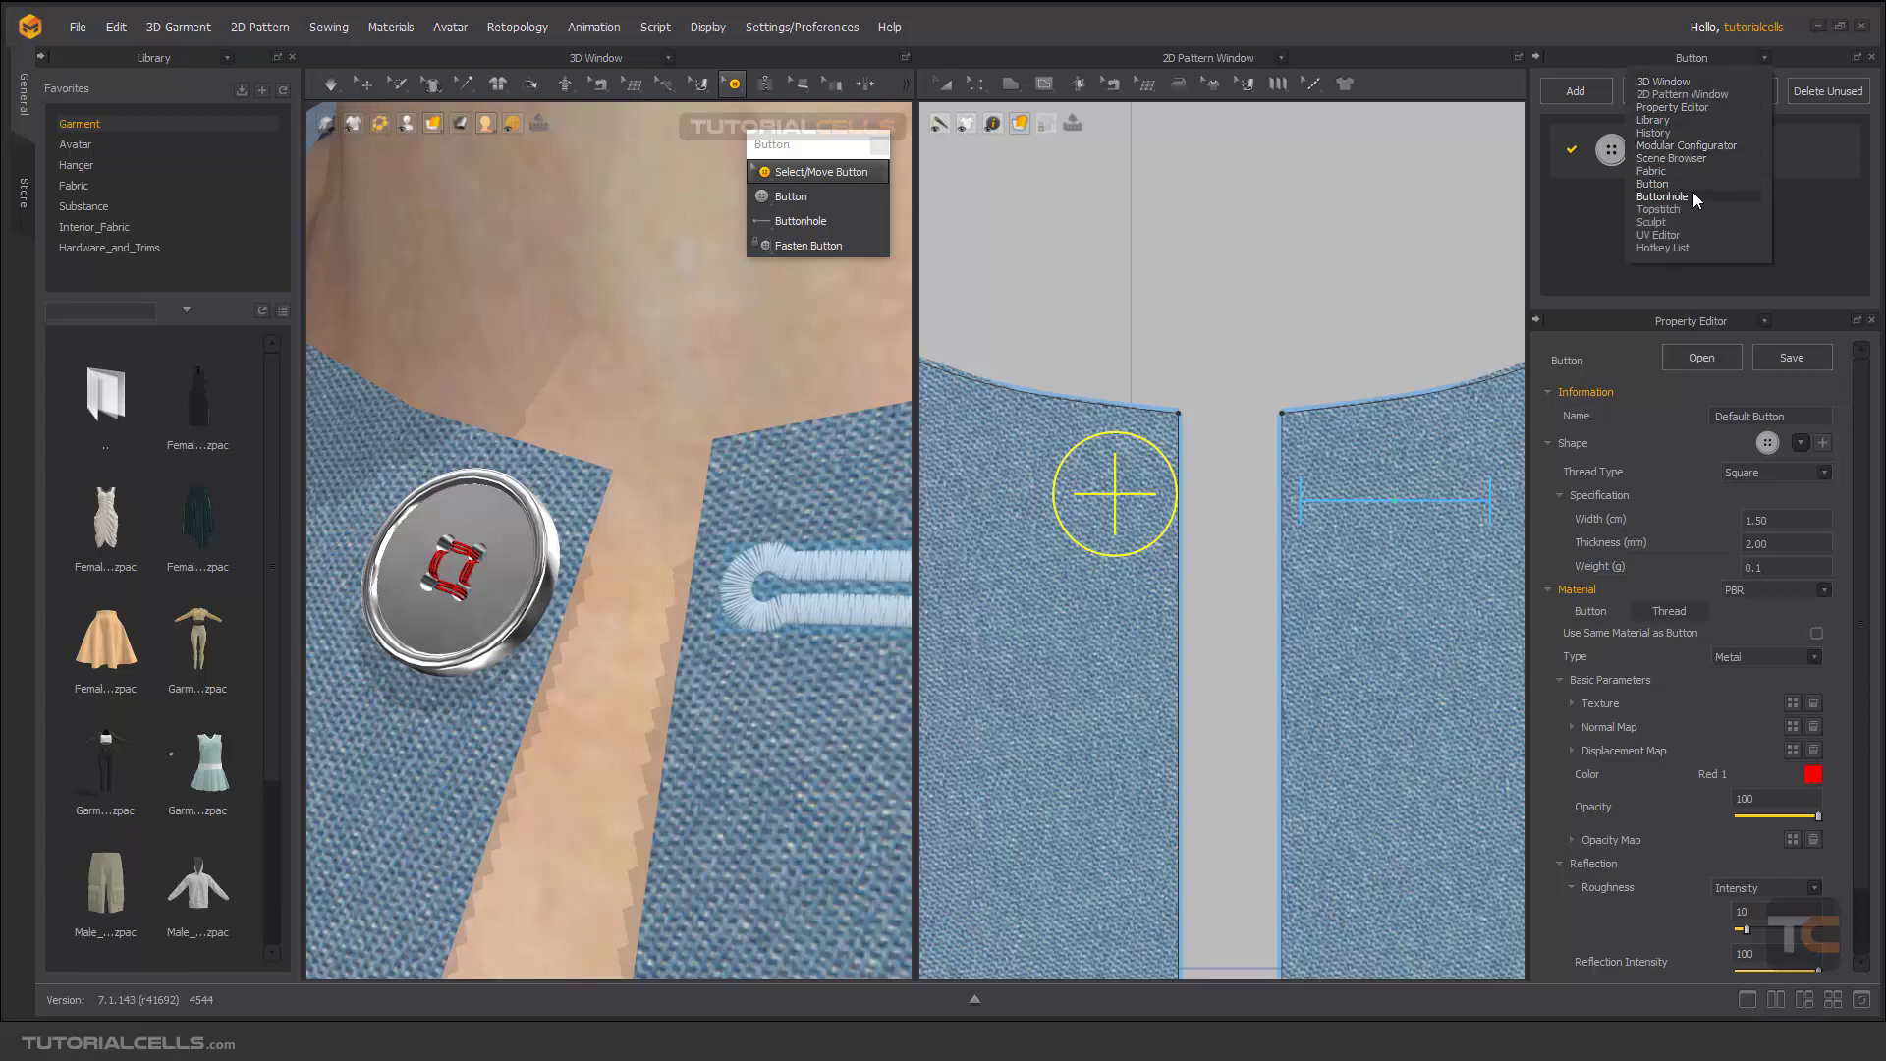
# Step: Open Default Buttonhole's properties and look through its available shapes
pyautogui.click(1693, 193)
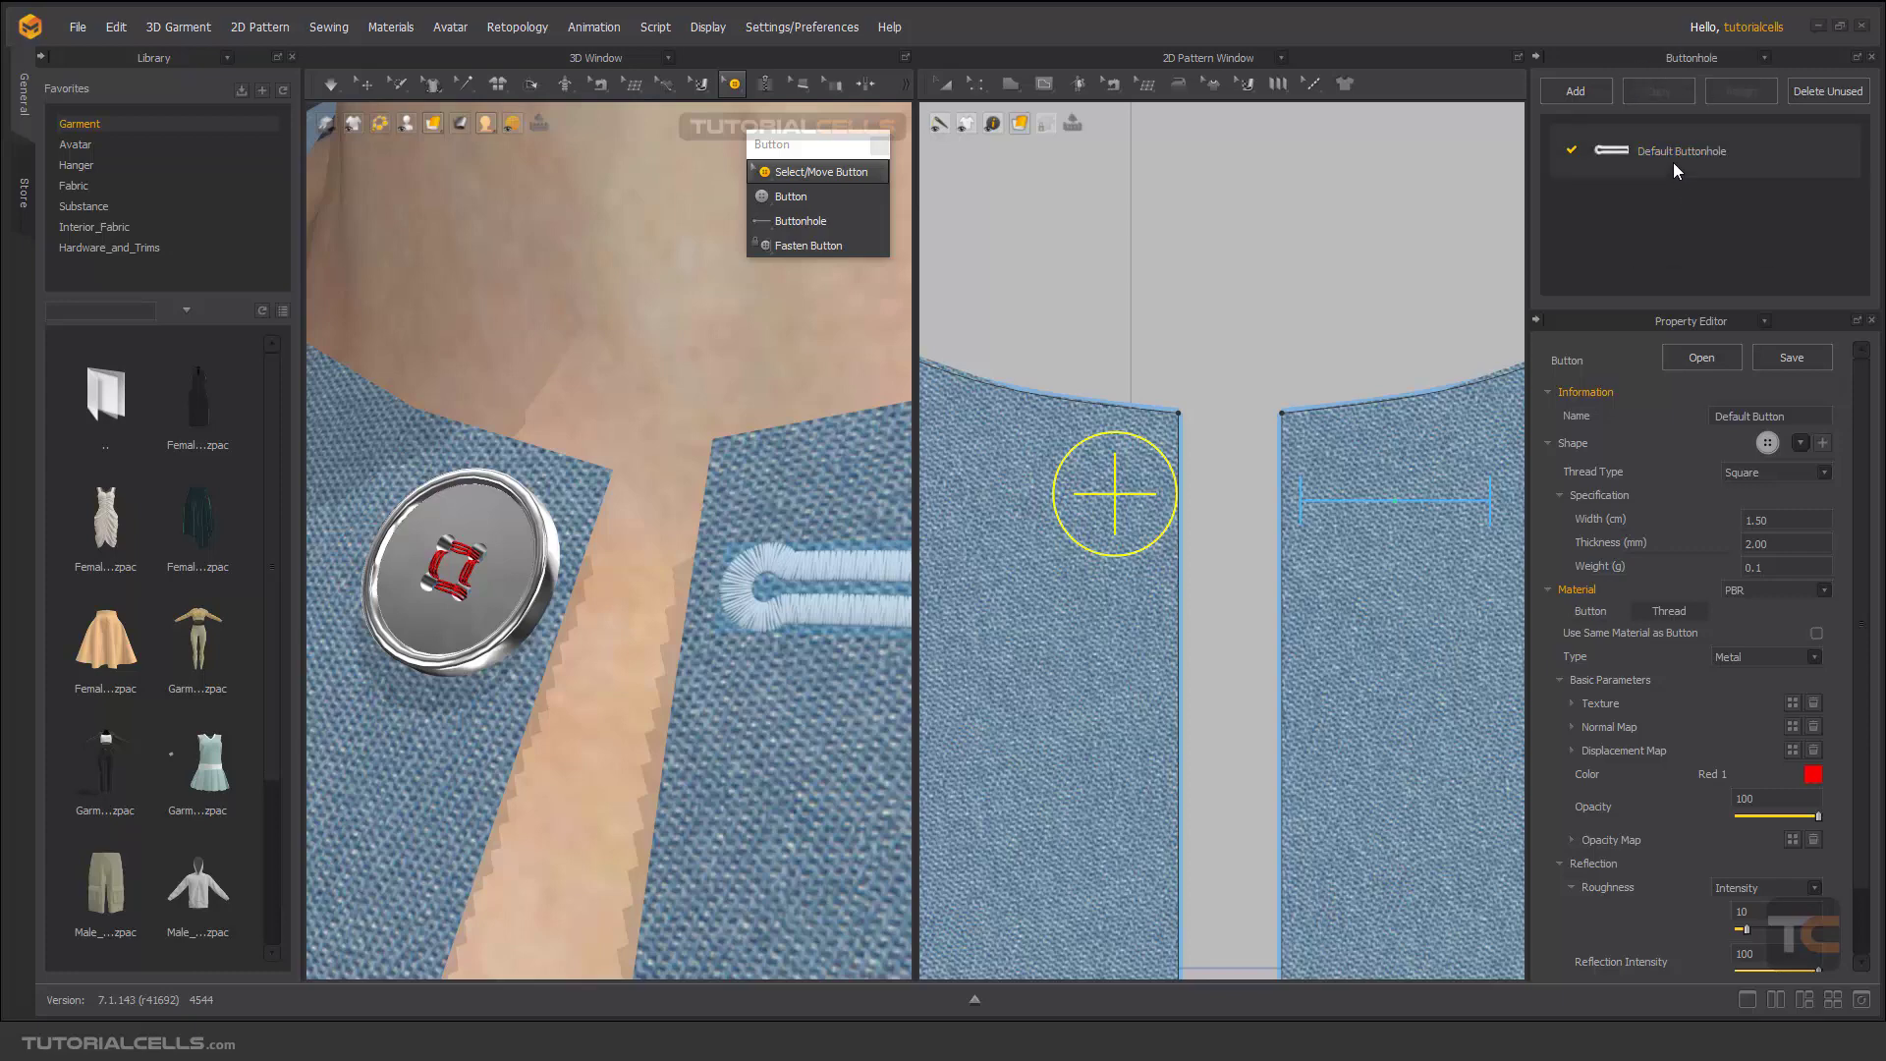
pyautogui.click(1672, 157)
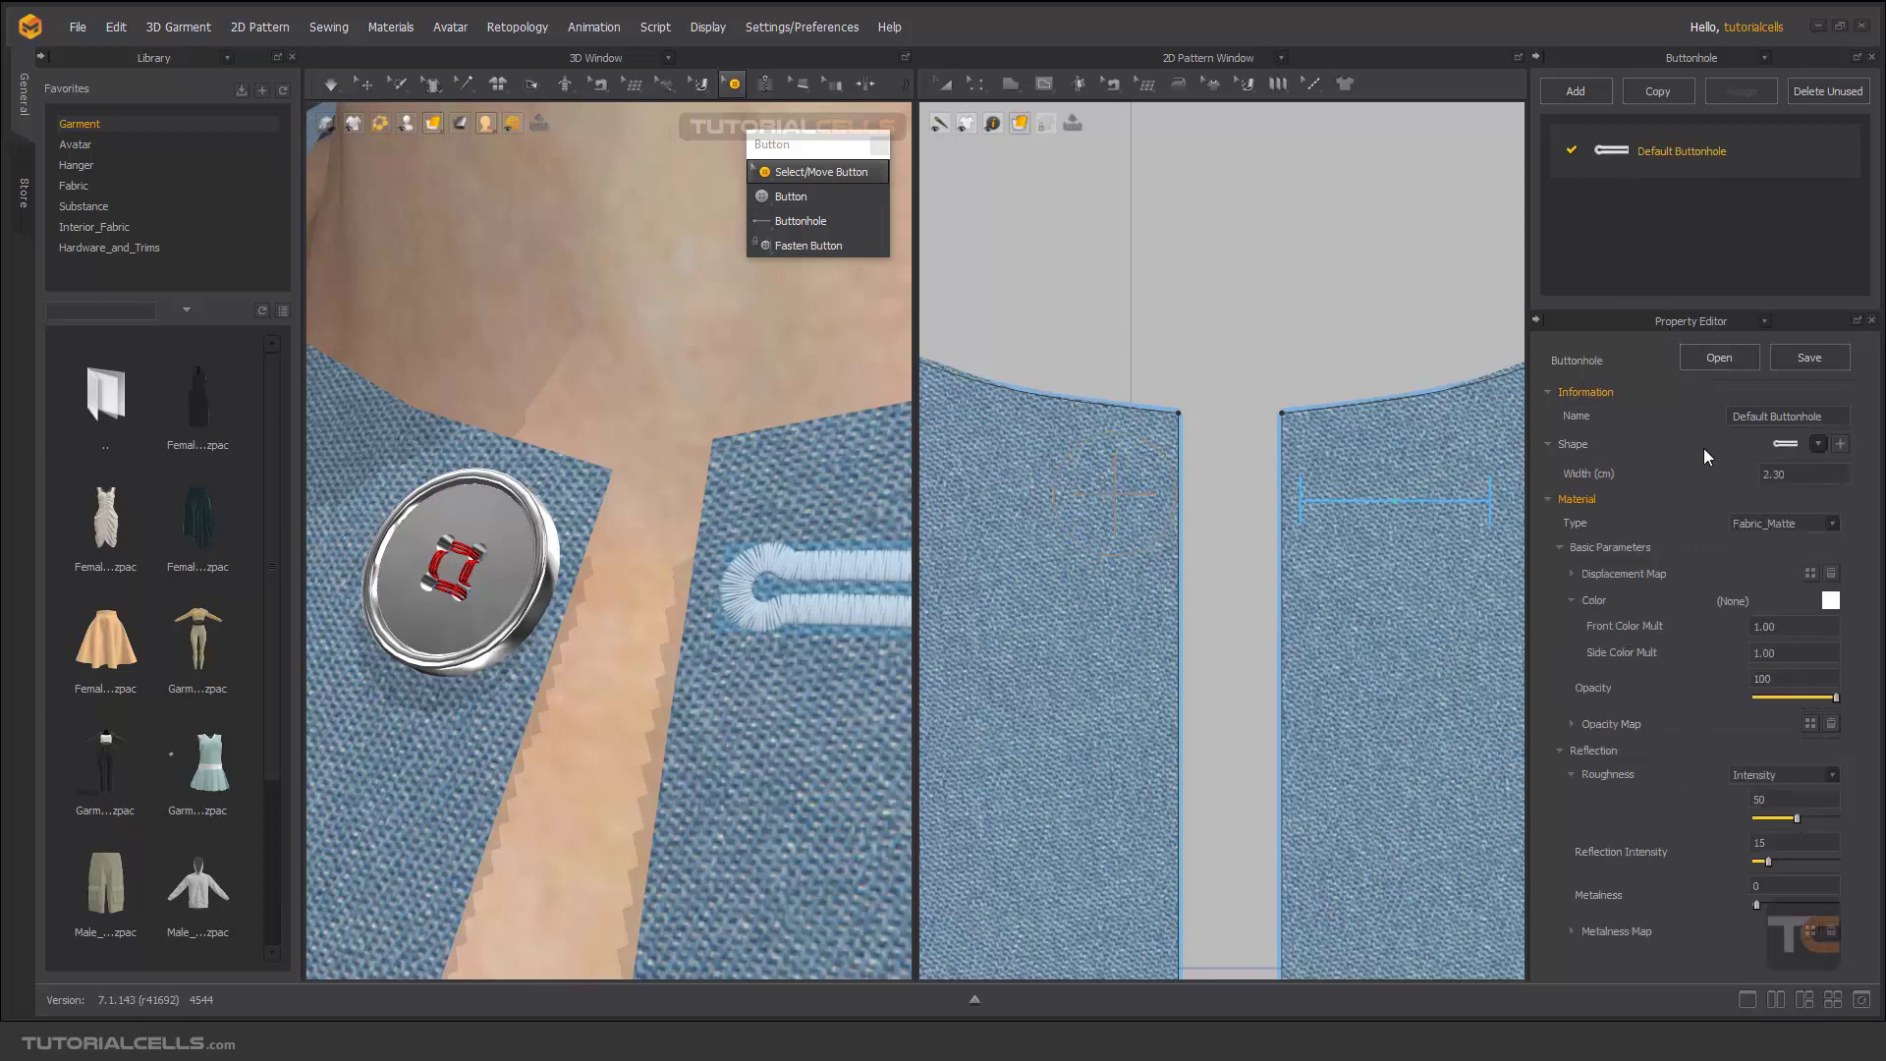
pyautogui.click(1817, 445)
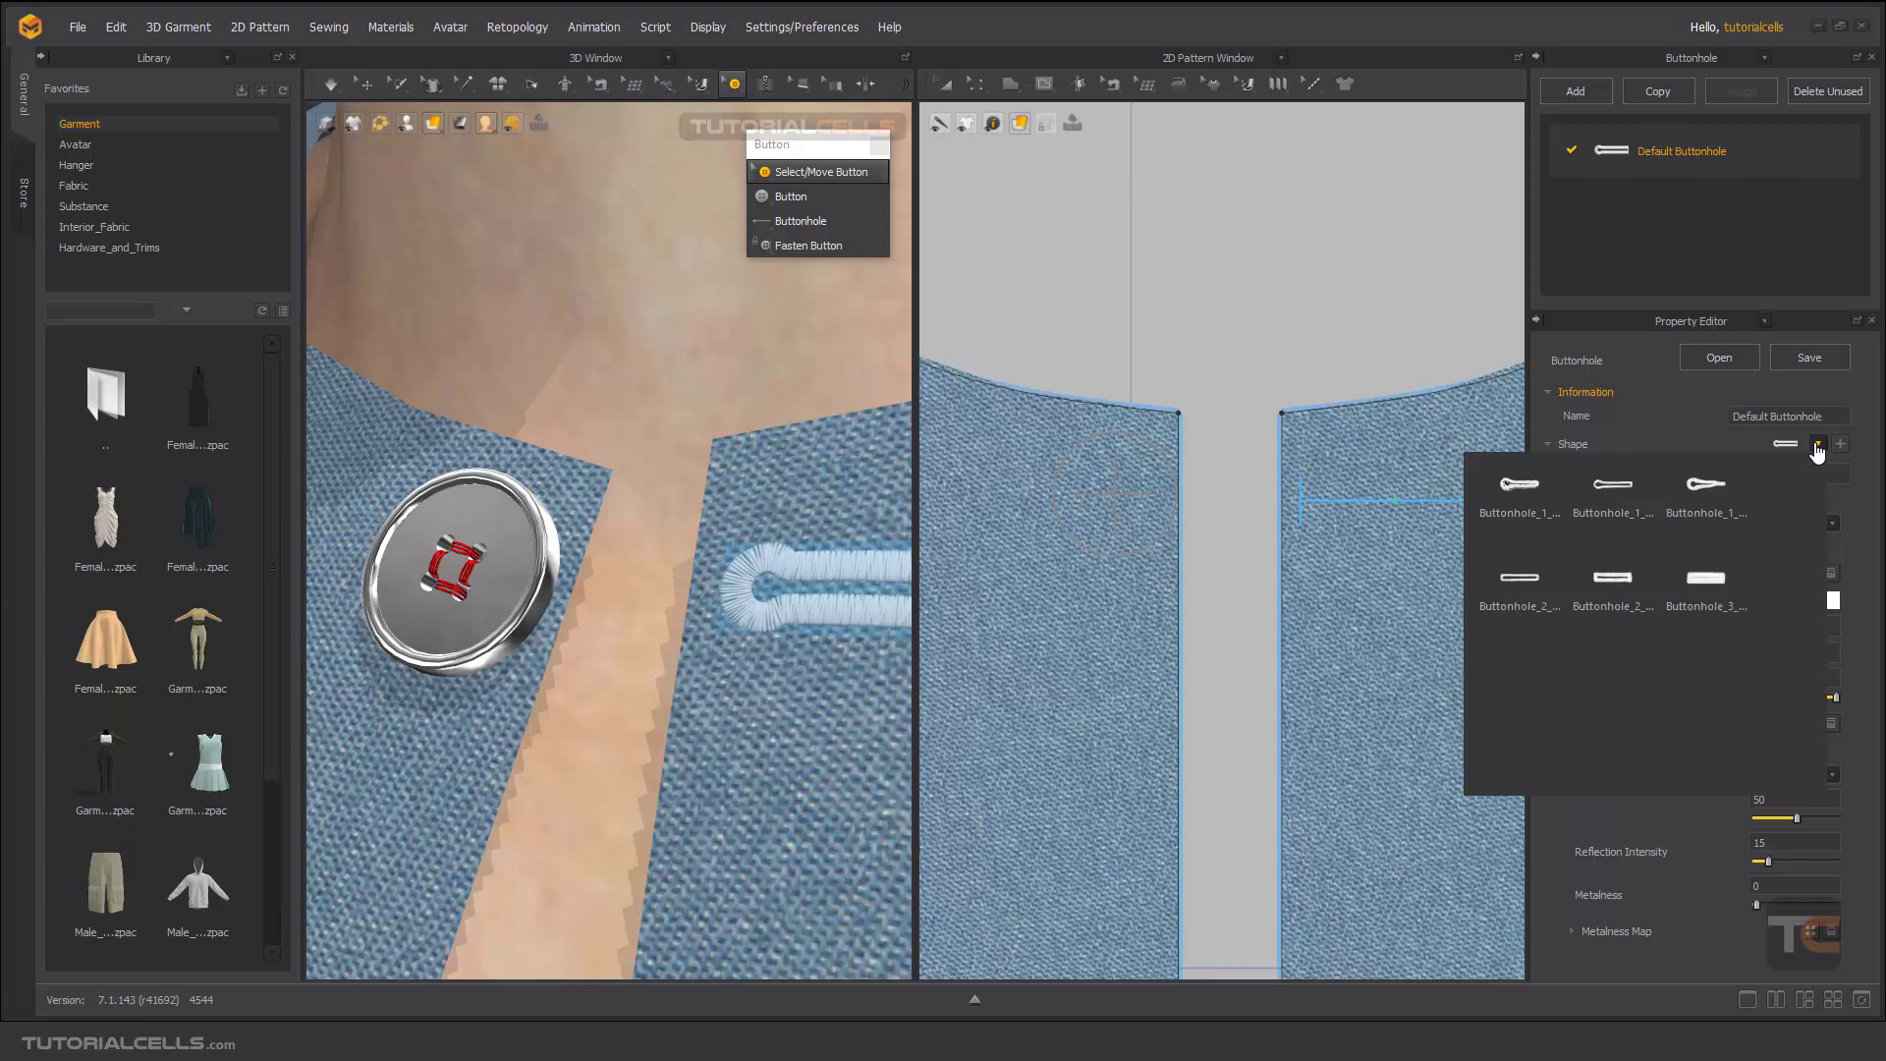
pyautogui.click(738, 502)
pyautogui.moveTo(739, 502)
pyautogui.mouseDown(button='right')
pyautogui.moveTo(677, 489)
pyautogui.moveTo(698, 530)
pyautogui.moveTo(747, 542)
pyautogui.moveTo(719, 499)
pyautogui.mouseUp(button='right')
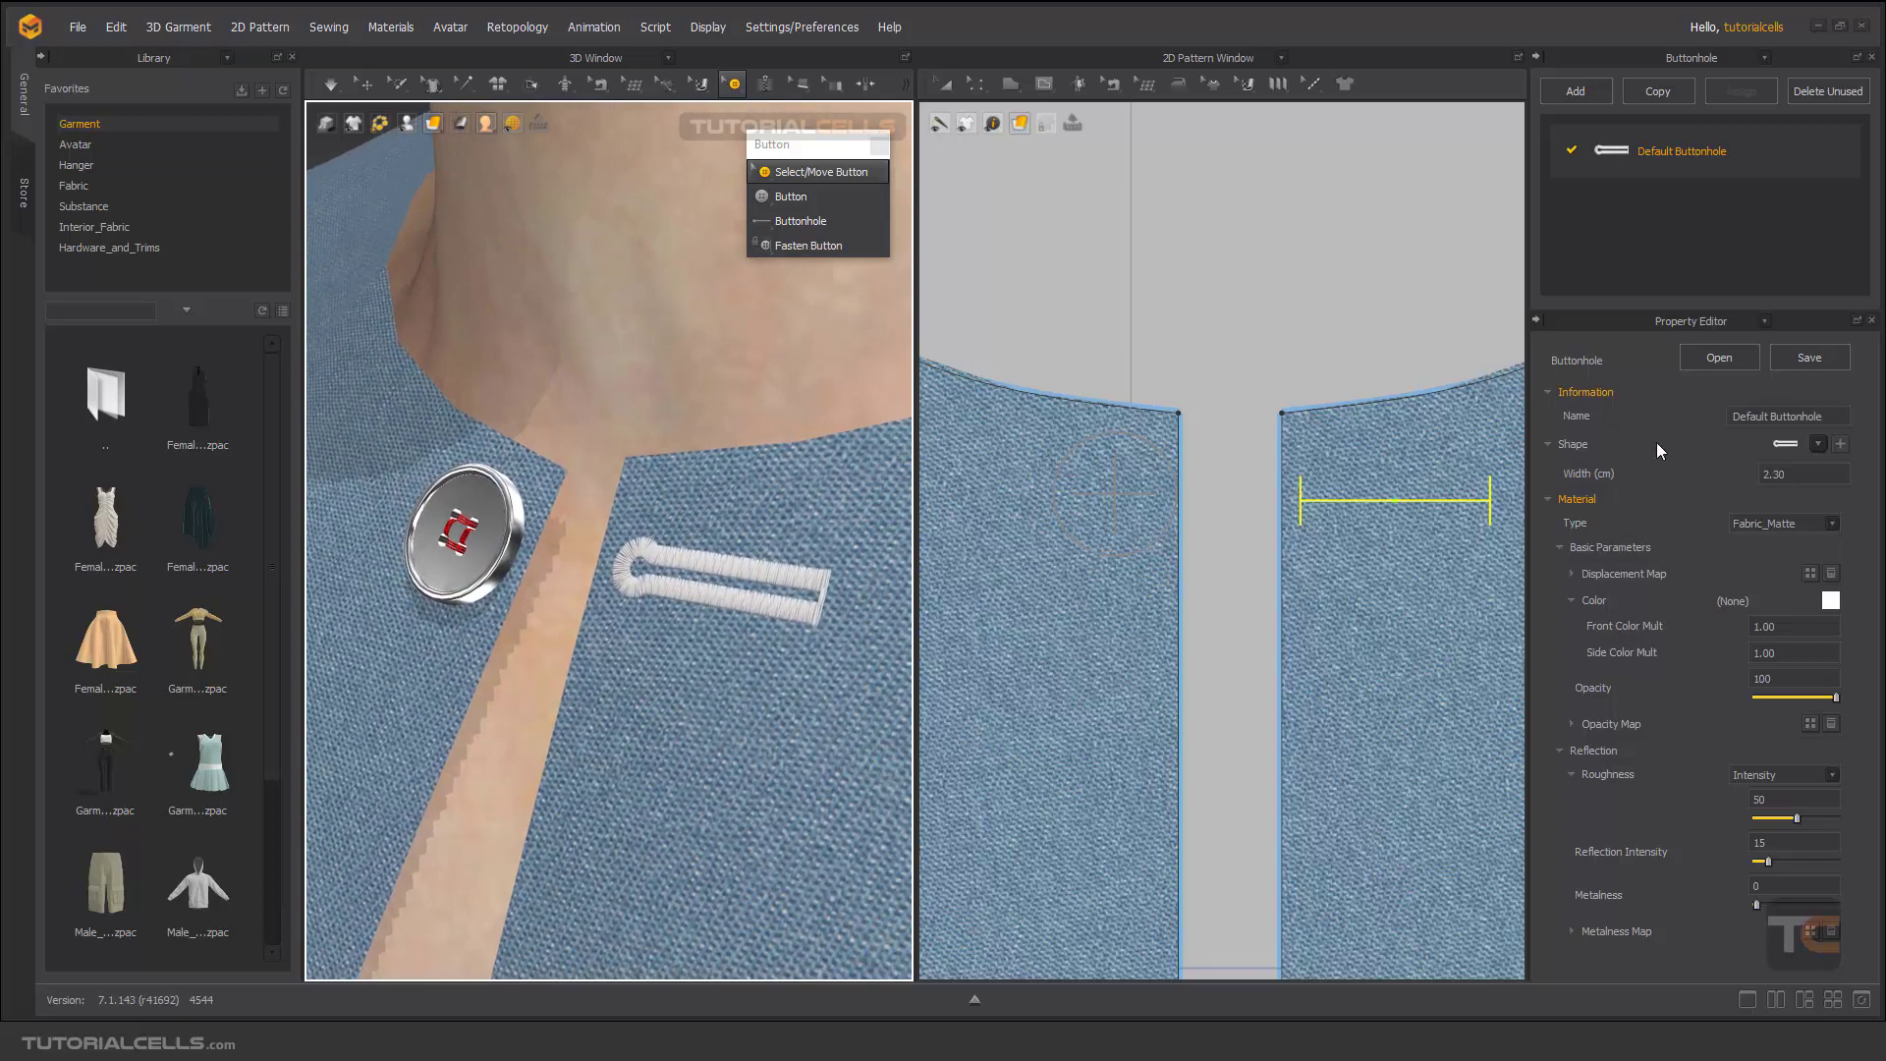
# Step: Set Default Buttonhole's width to 2 cm
pyautogui.click(1819, 474)
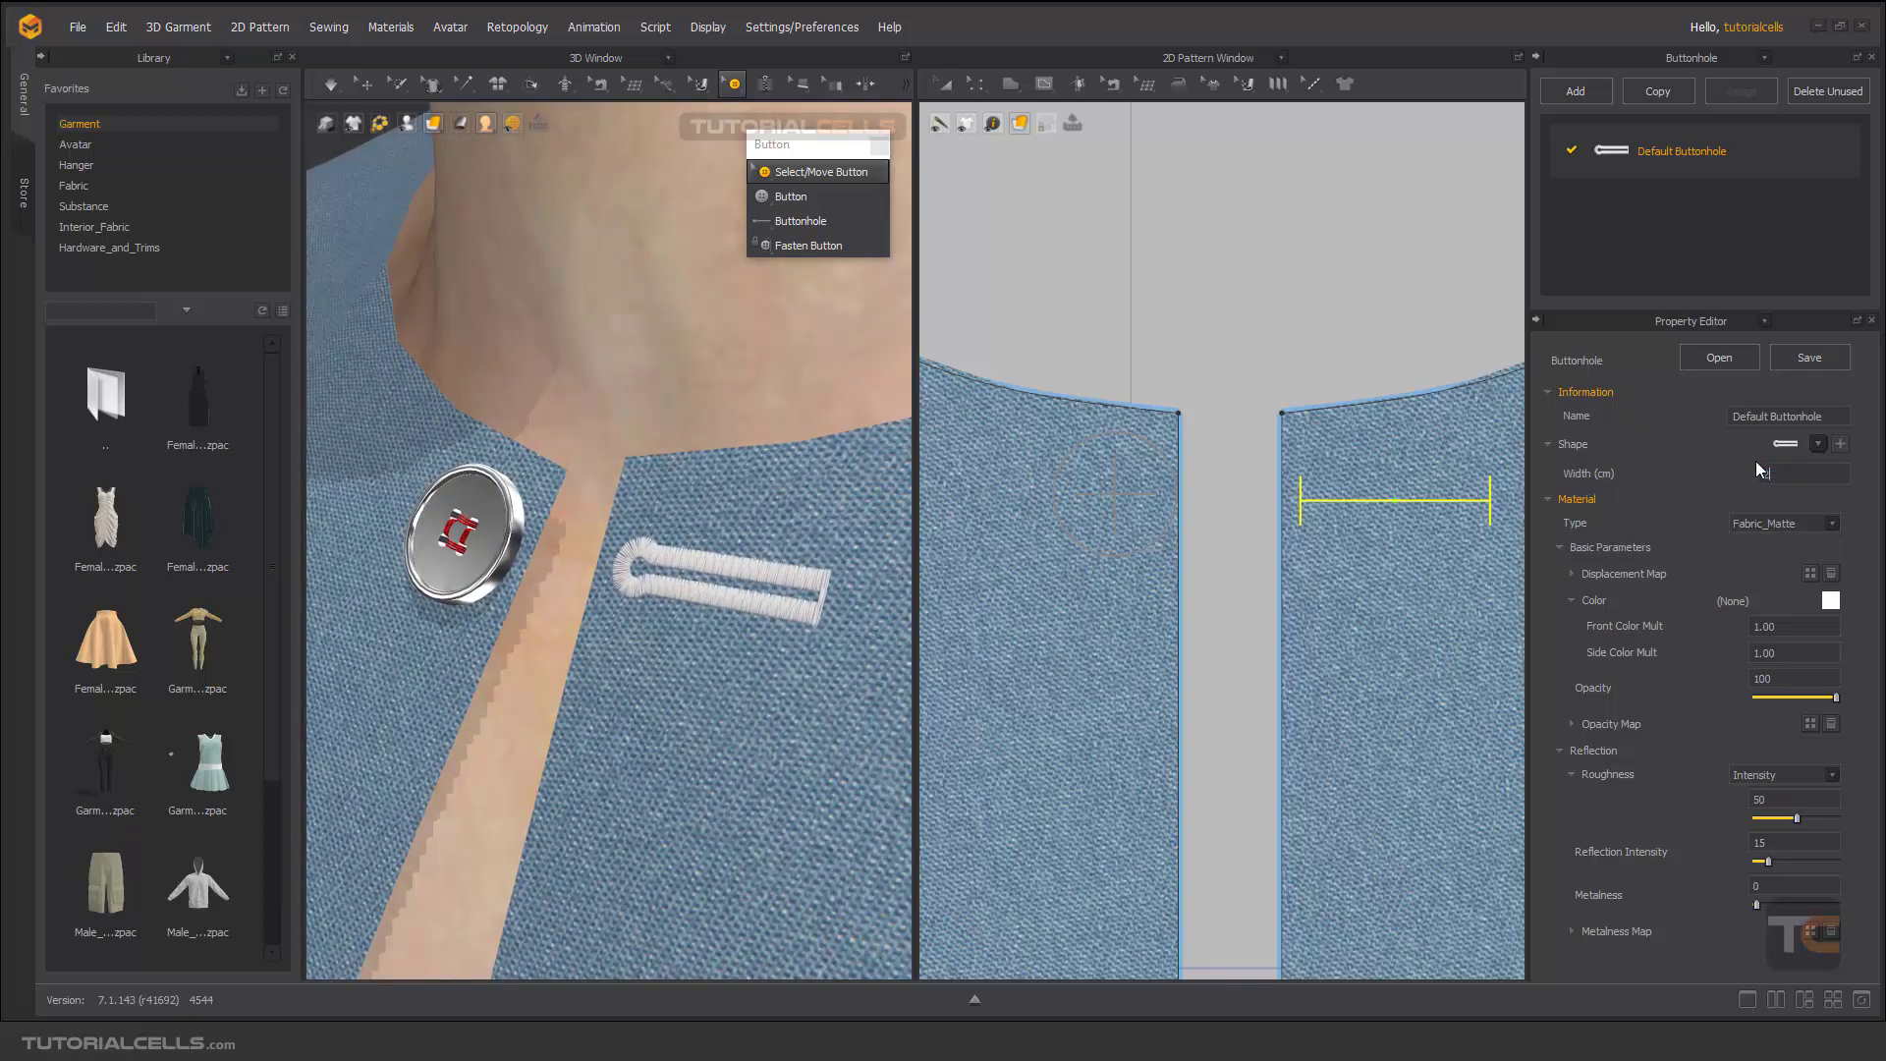
pyautogui.write('2')
pyautogui.press('Return')
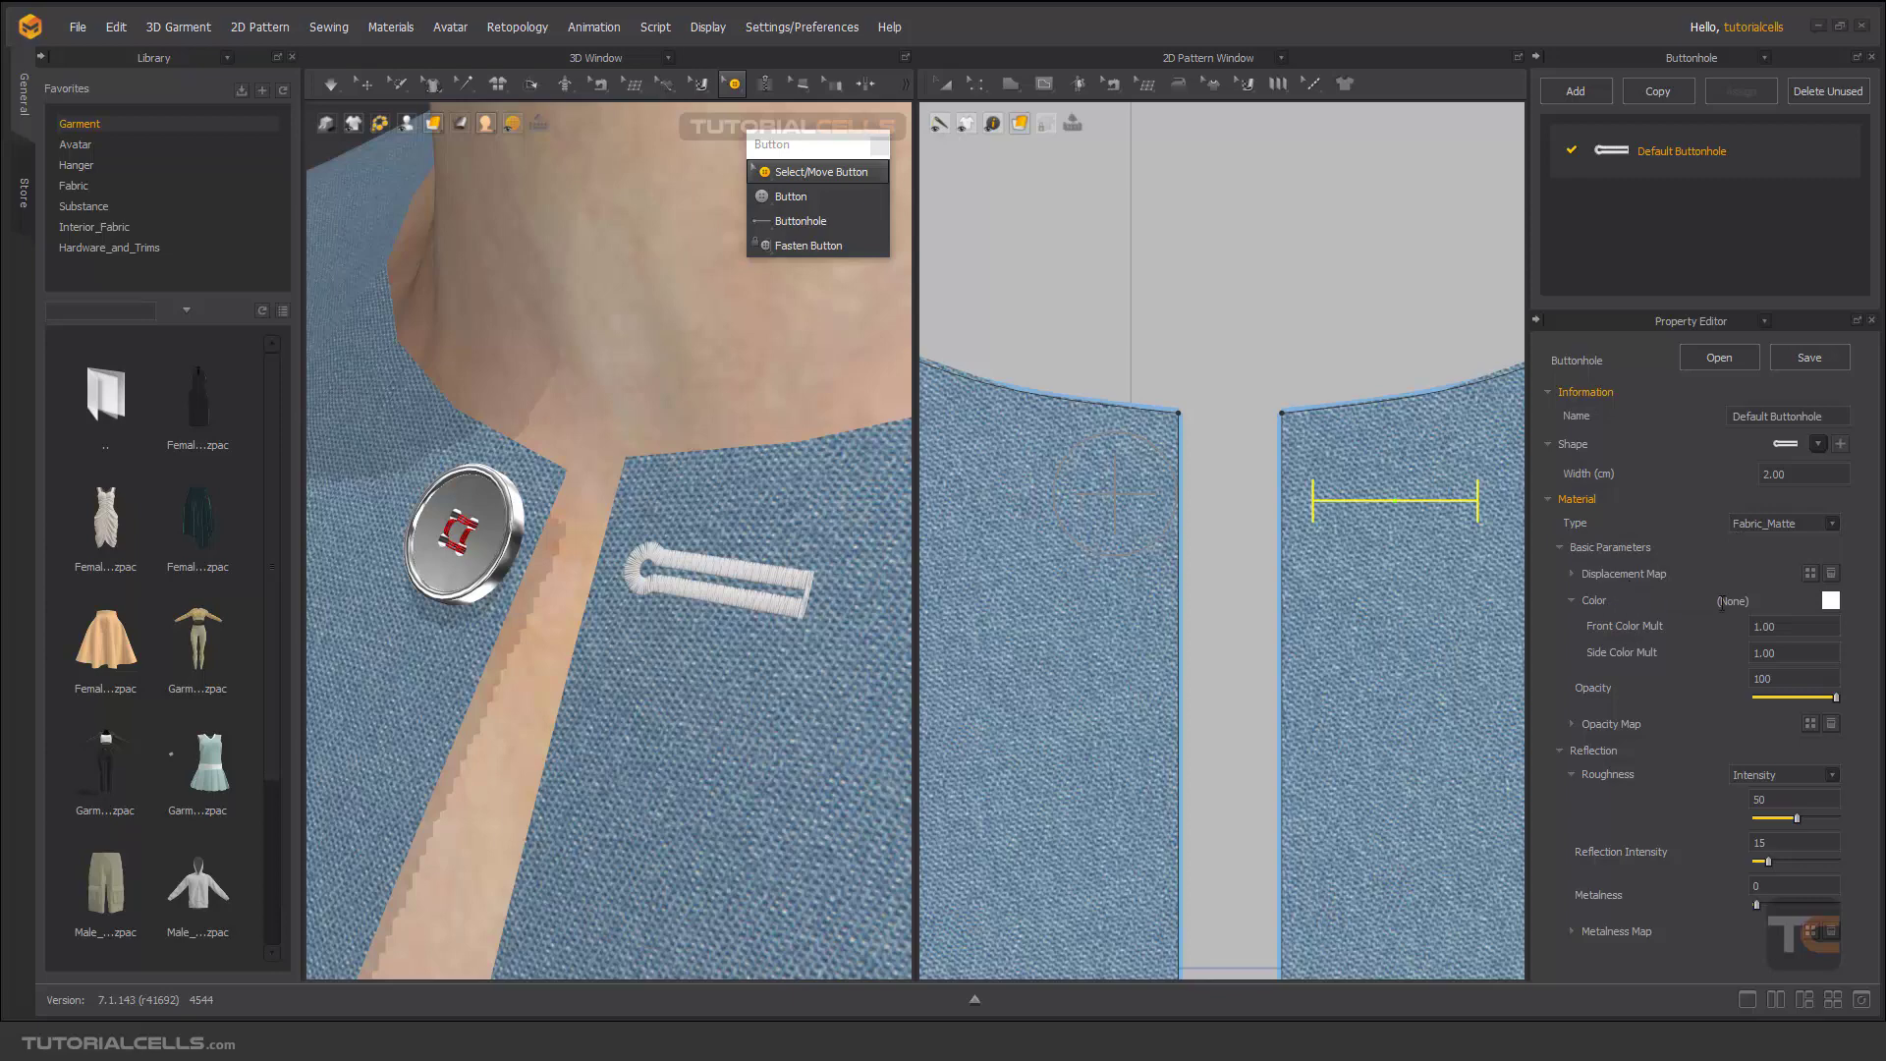
# Step: Try Navy from the default palette as Default Buttonhole's color
pyautogui.click(1830, 600)
pyautogui.click(1071, 341)
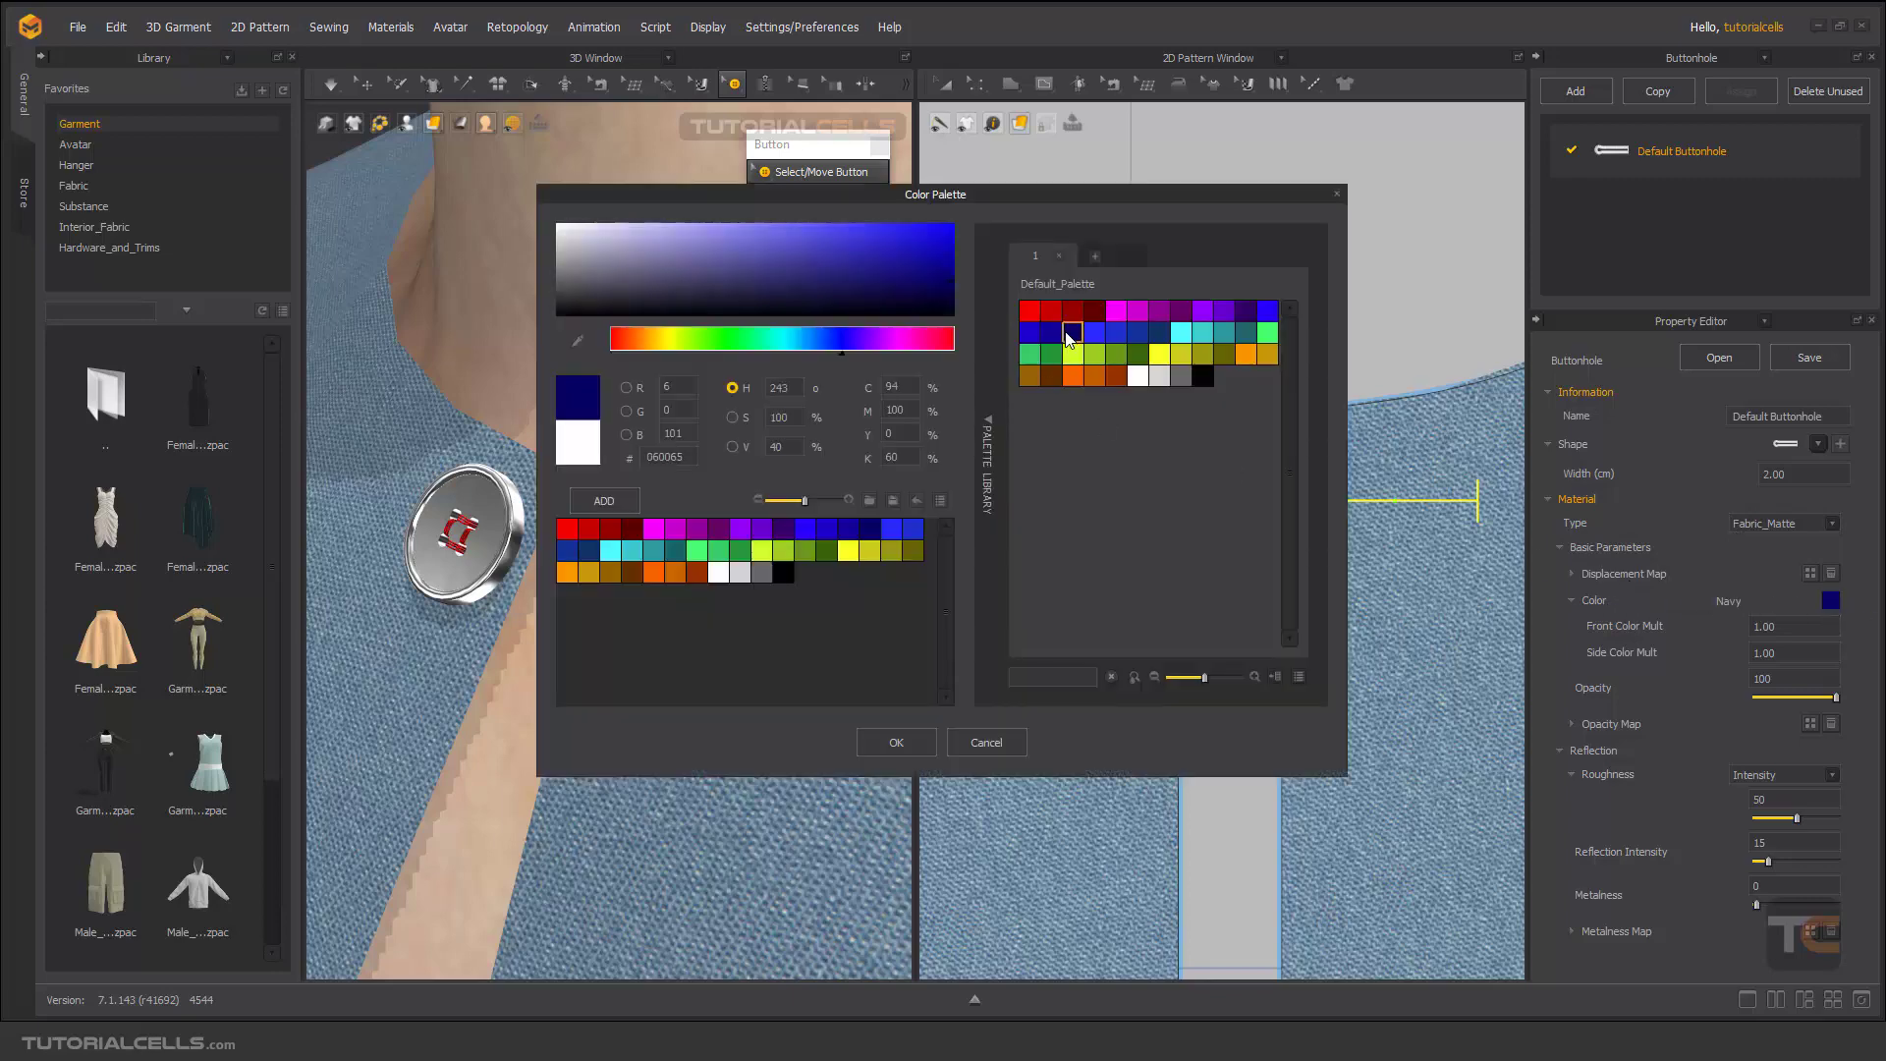
pyautogui.click(899, 738)
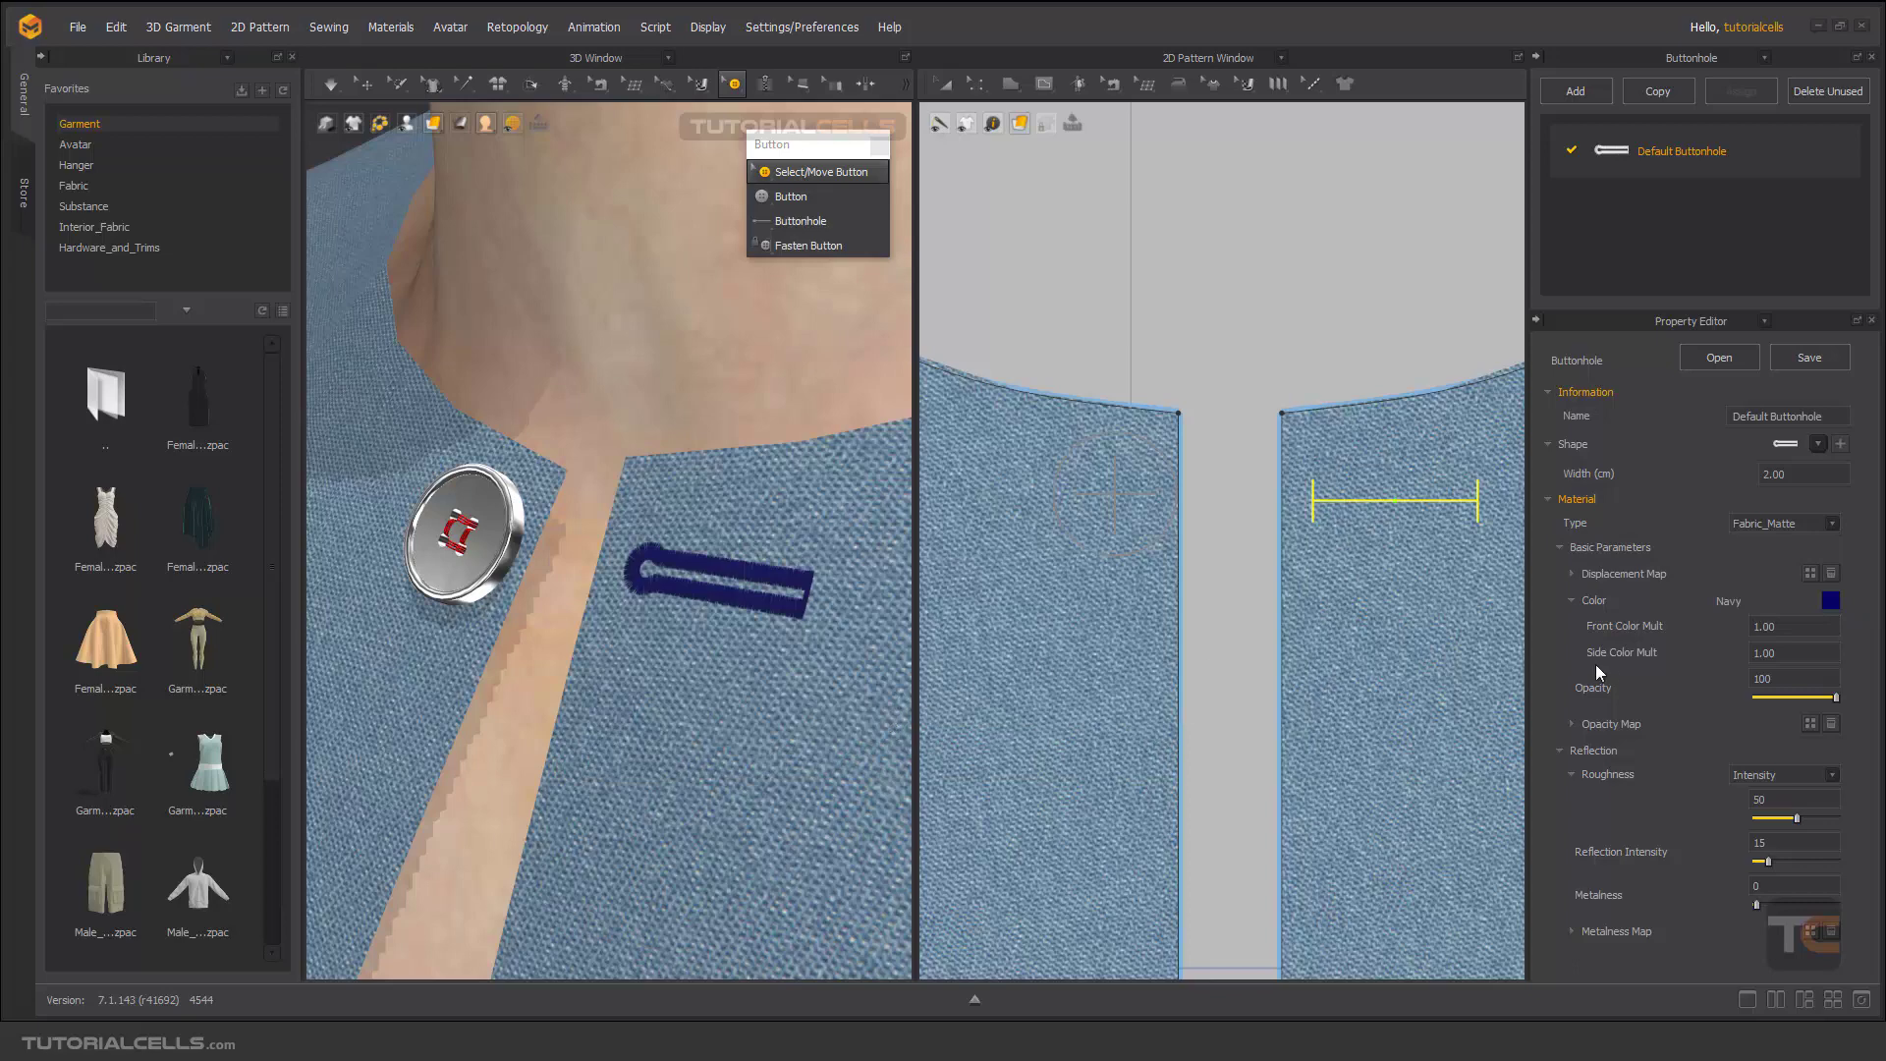
# Step: Change Default Buttonhole's material color to Blue 1 from the default palette
pyautogui.click(1829, 602)
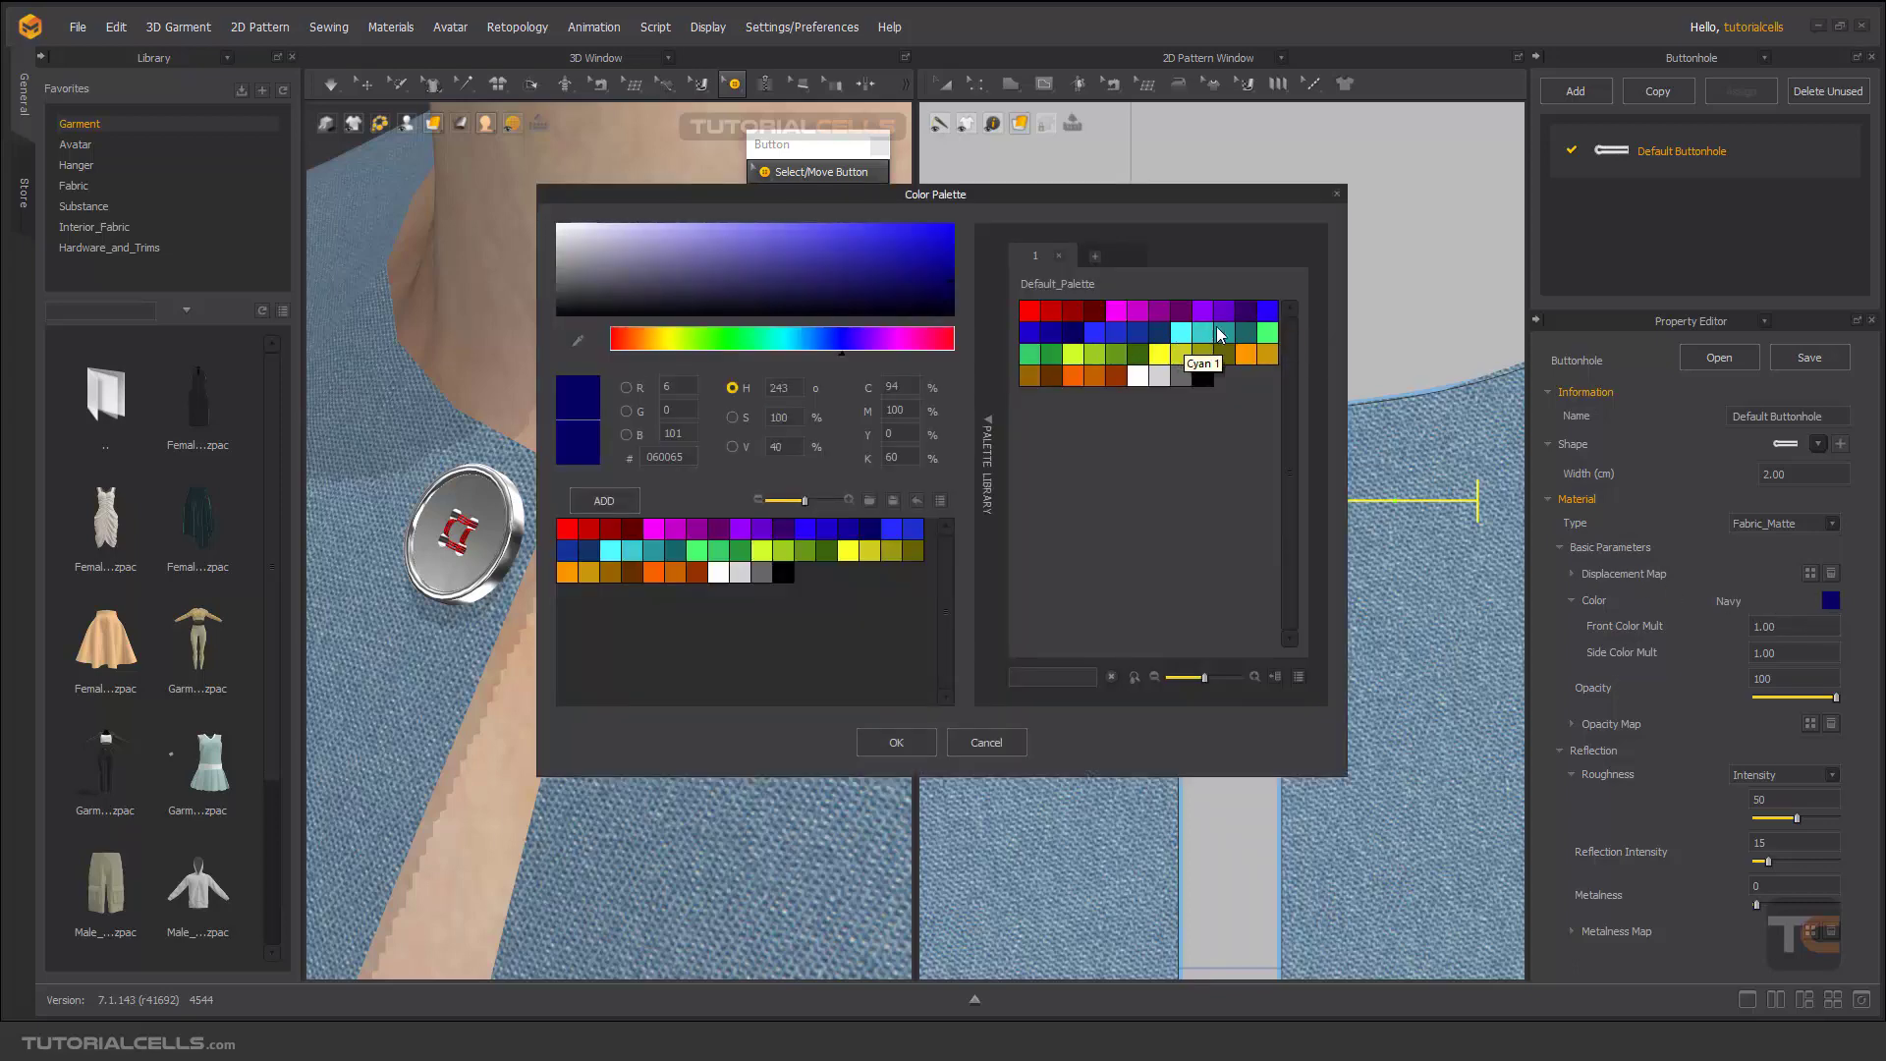
pyautogui.click(1265, 313)
pyautogui.click(896, 742)
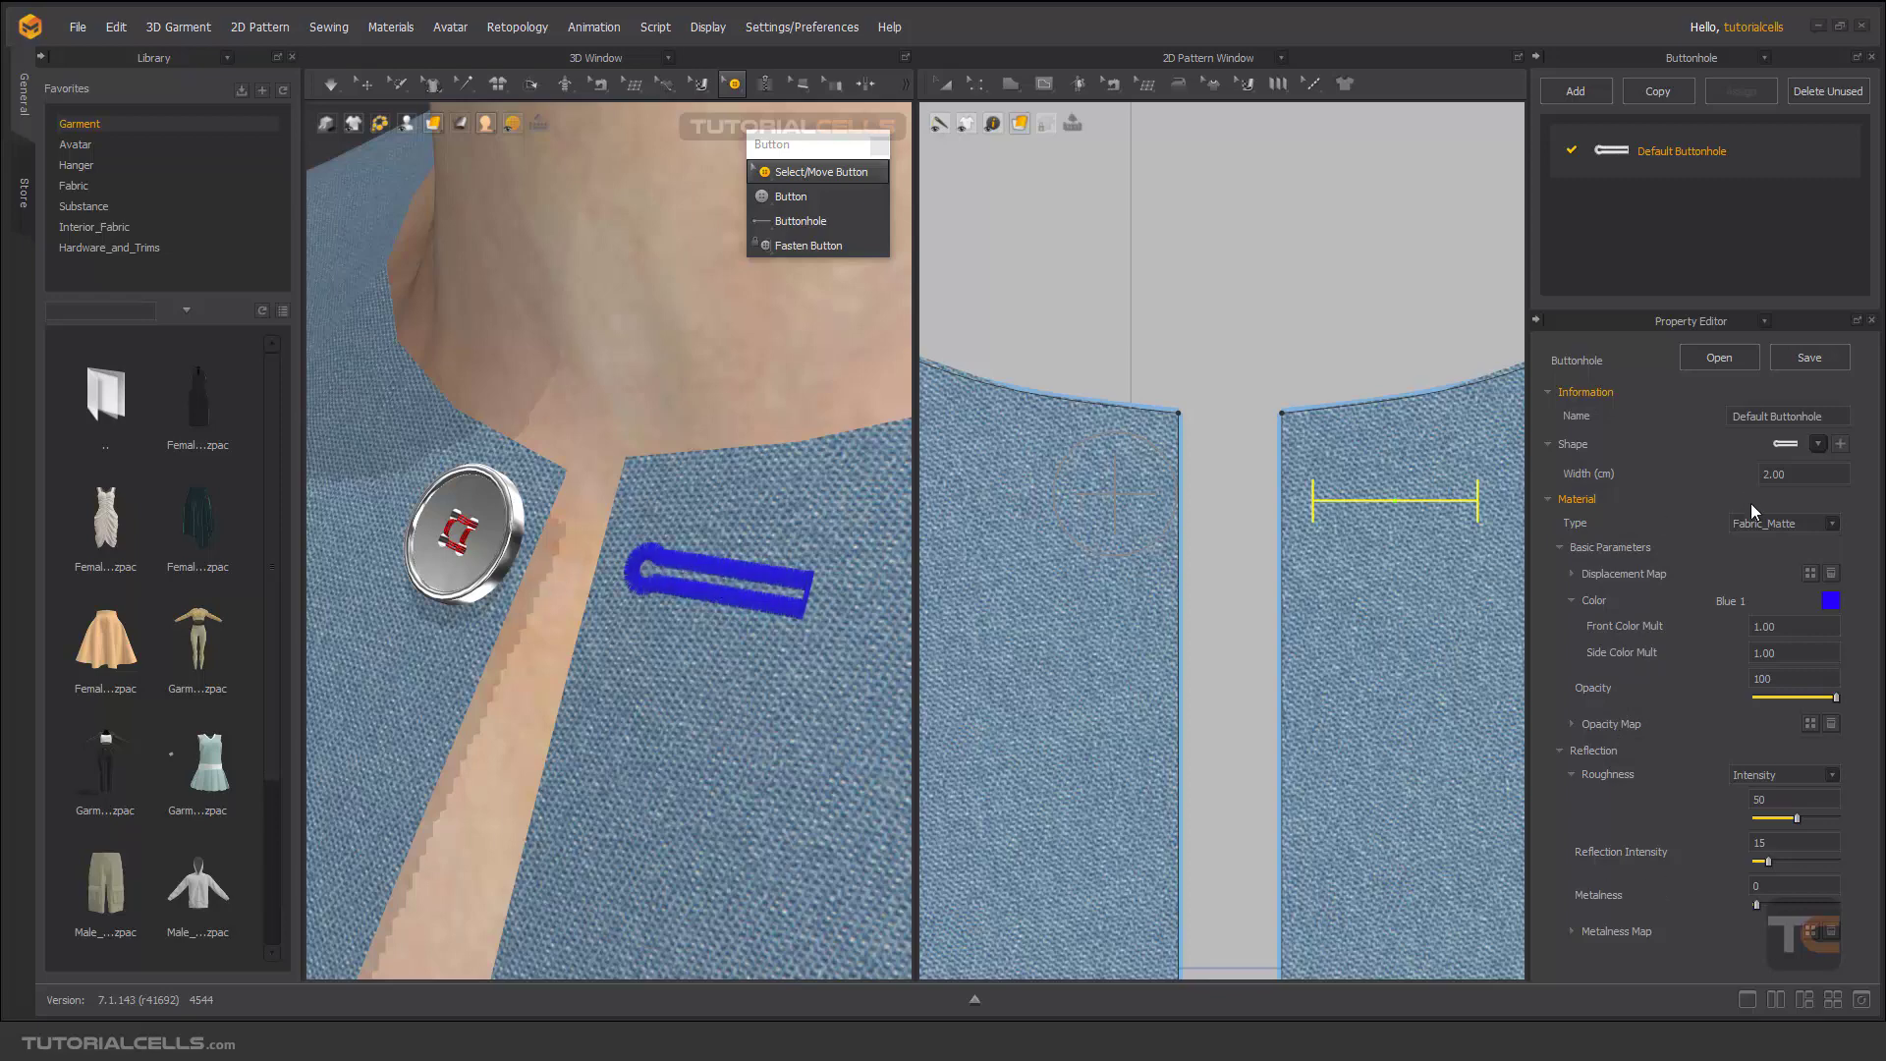
# Step: Fasten the button on one front panel to the buttonhole on the opposite panel with Fasten Button
pyautogui.scroll(-3, 644, 568)
pyautogui.moveTo(641, 569)
pyautogui.mouseDown(button='right')
pyautogui.moveTo(826, 520)
pyautogui.moveTo(665, 547)
pyautogui.mouseUp(button='right')
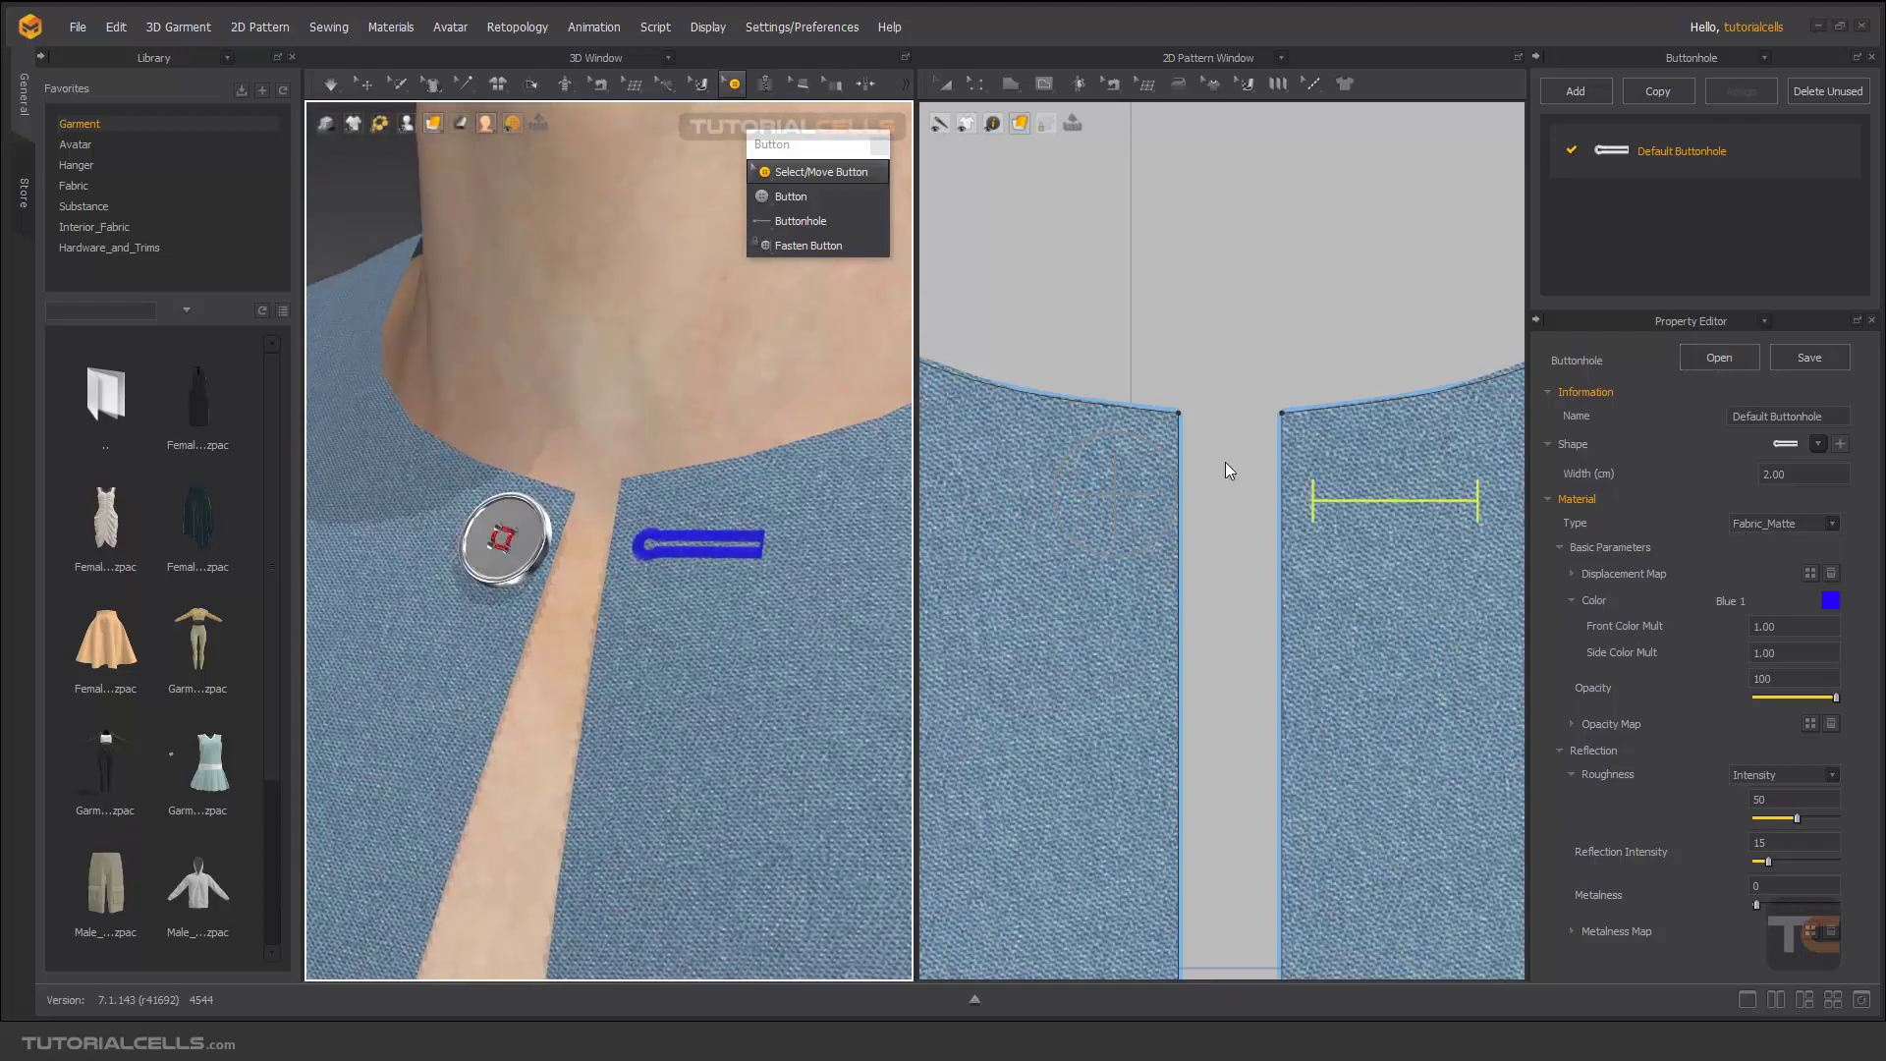
pyautogui.scroll(2, 1224, 462)
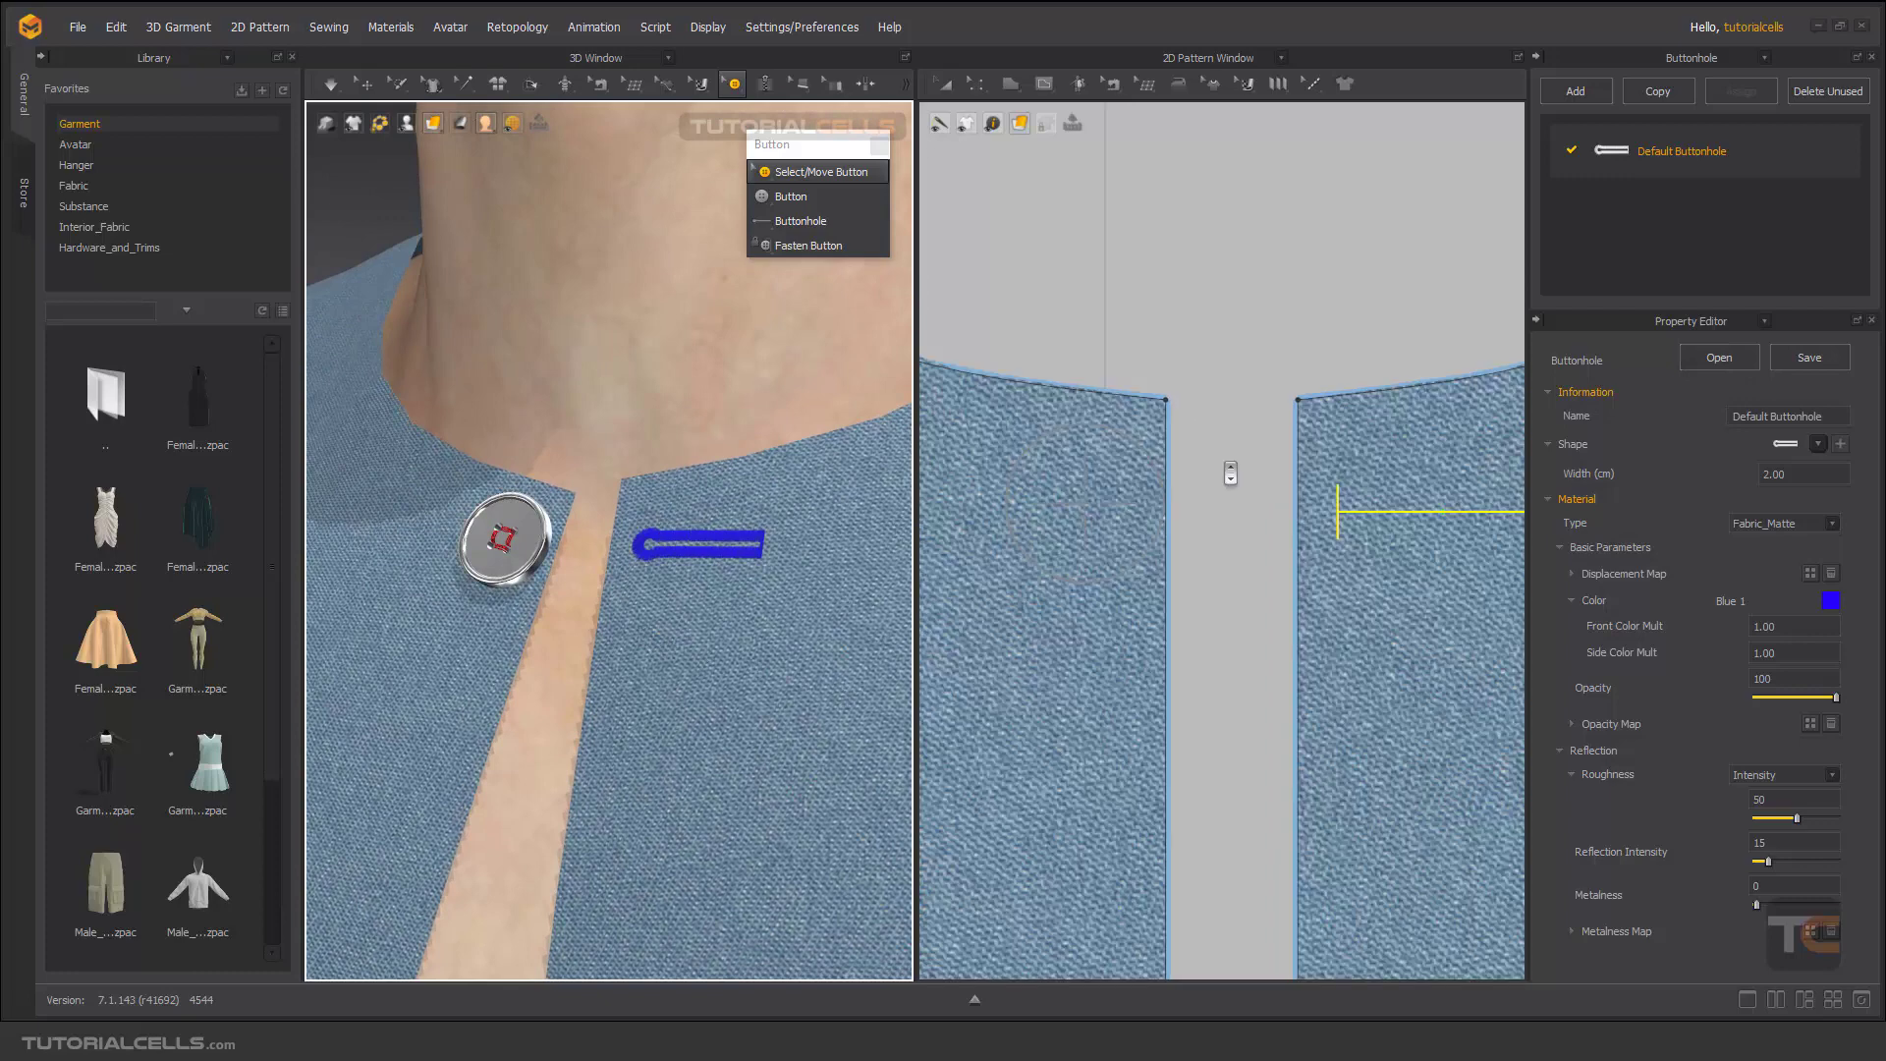
pyautogui.click(790, 251)
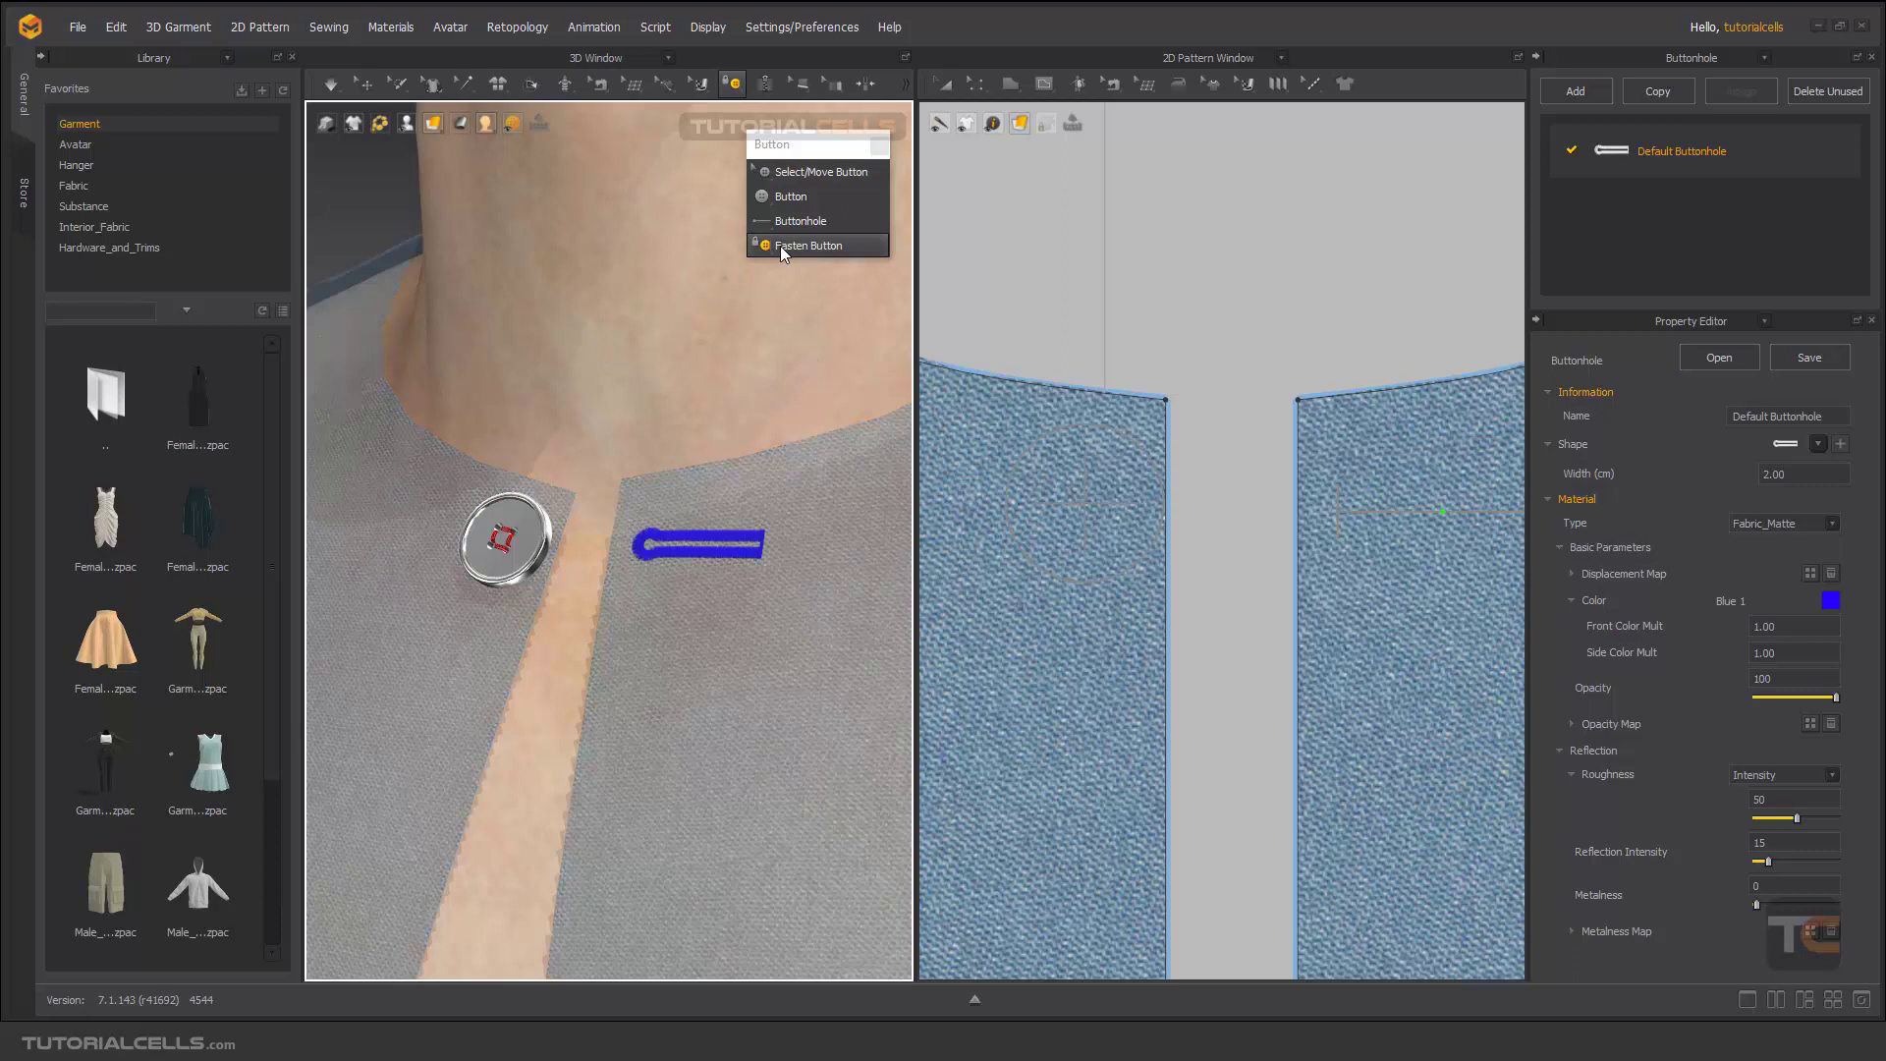
pyautogui.click(1076, 547)
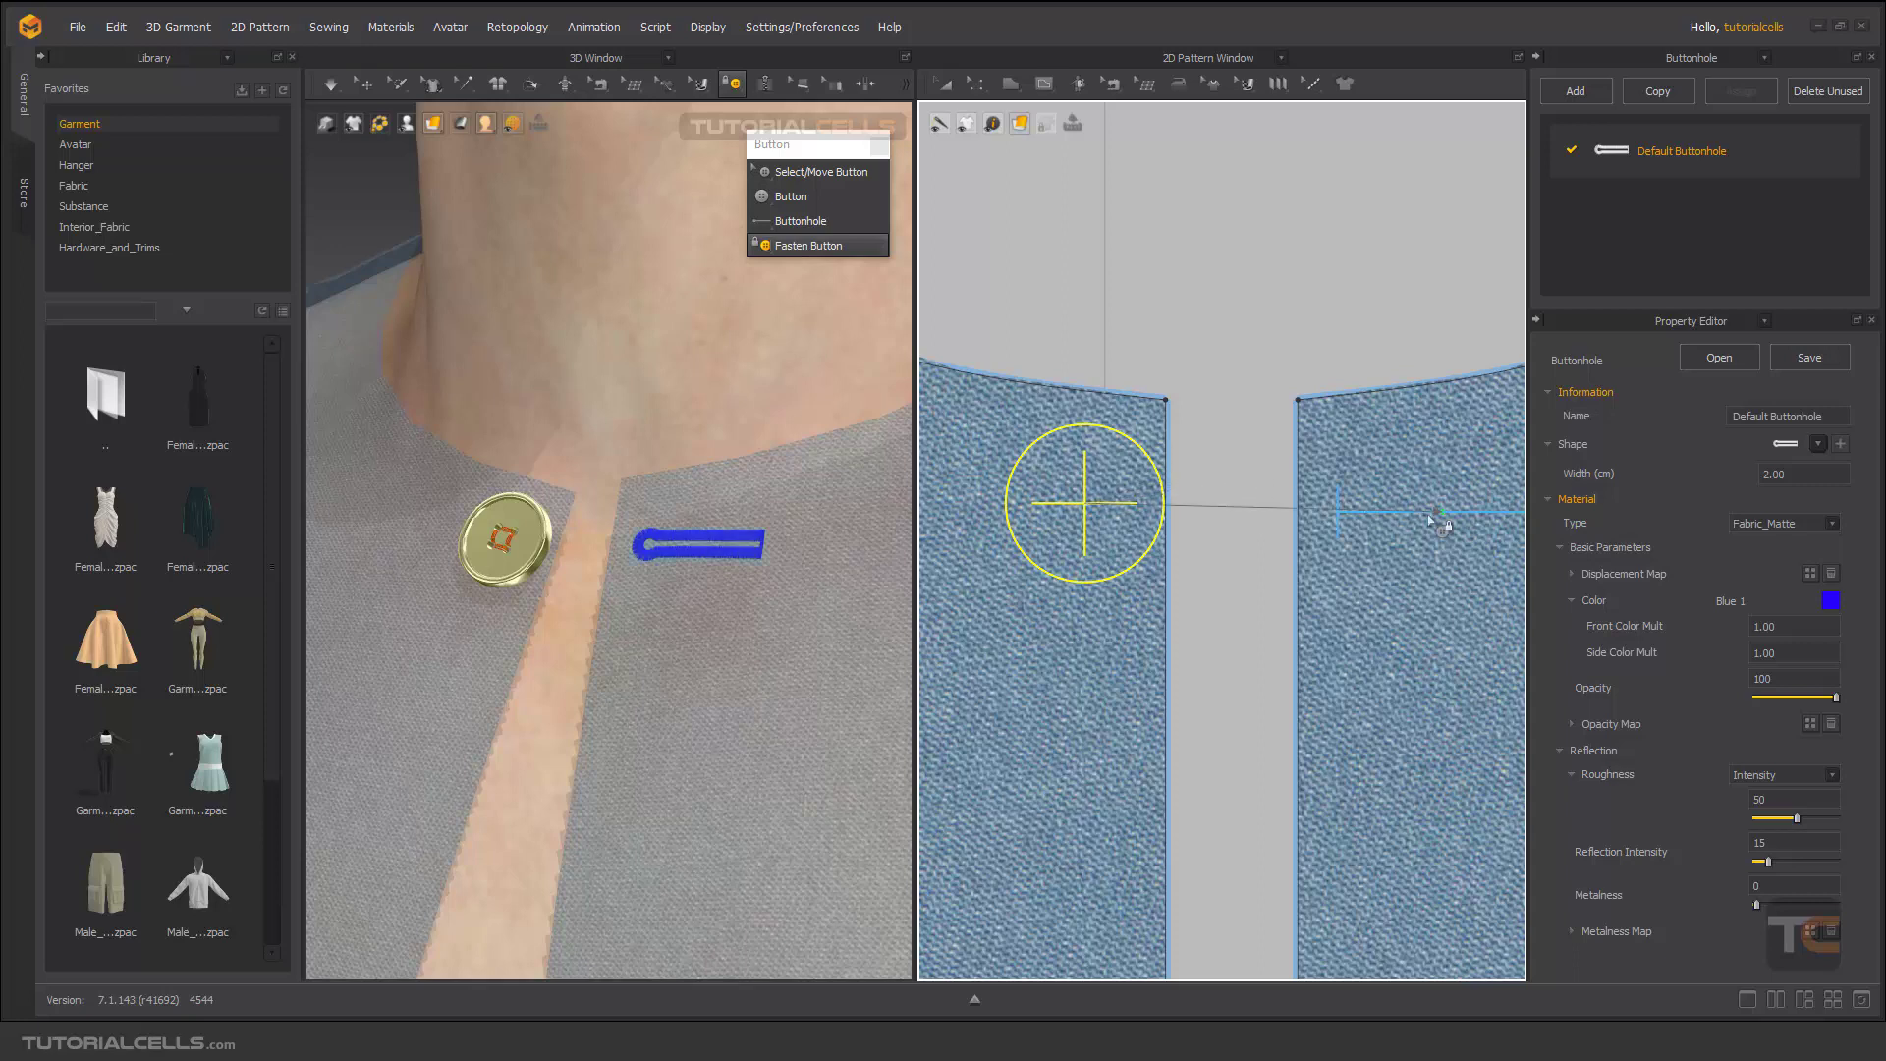
pyautogui.moveTo(1395, 513); pyautogui.dragTo(1290, 523, button='middle')
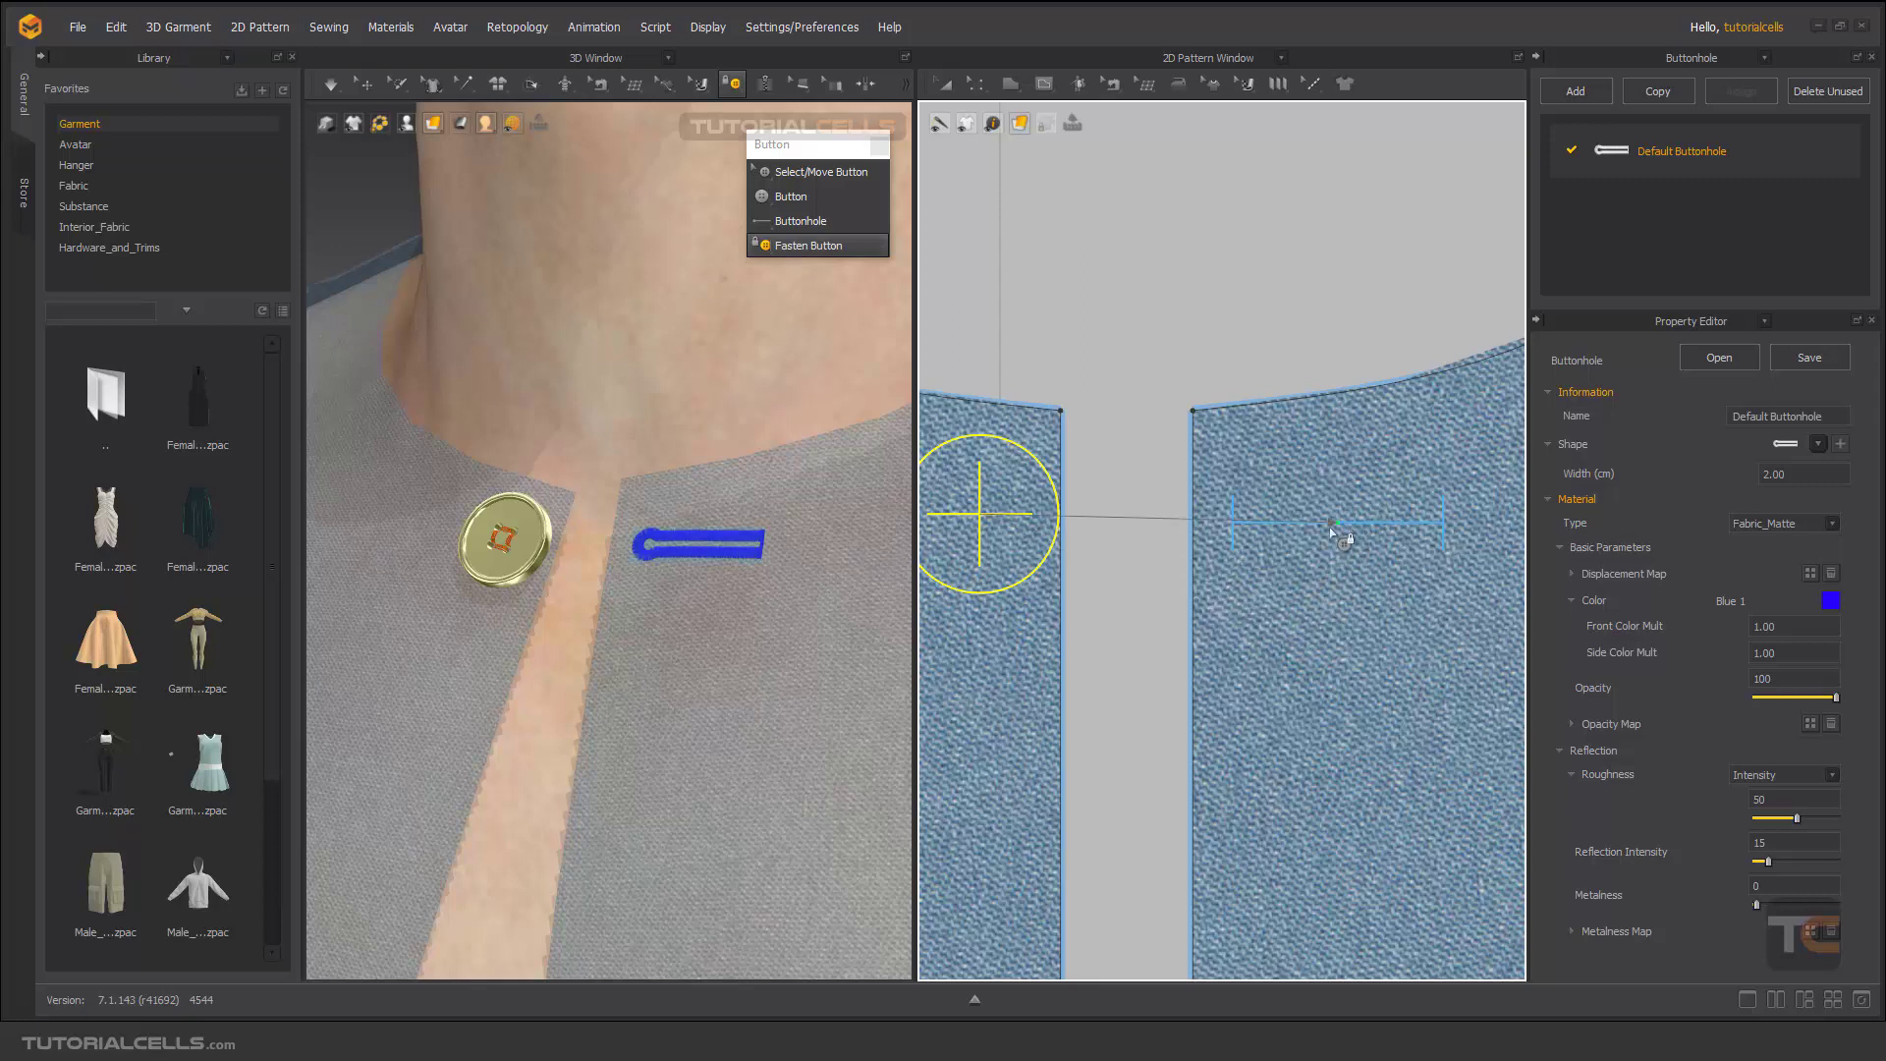
pyautogui.click(1333, 531)
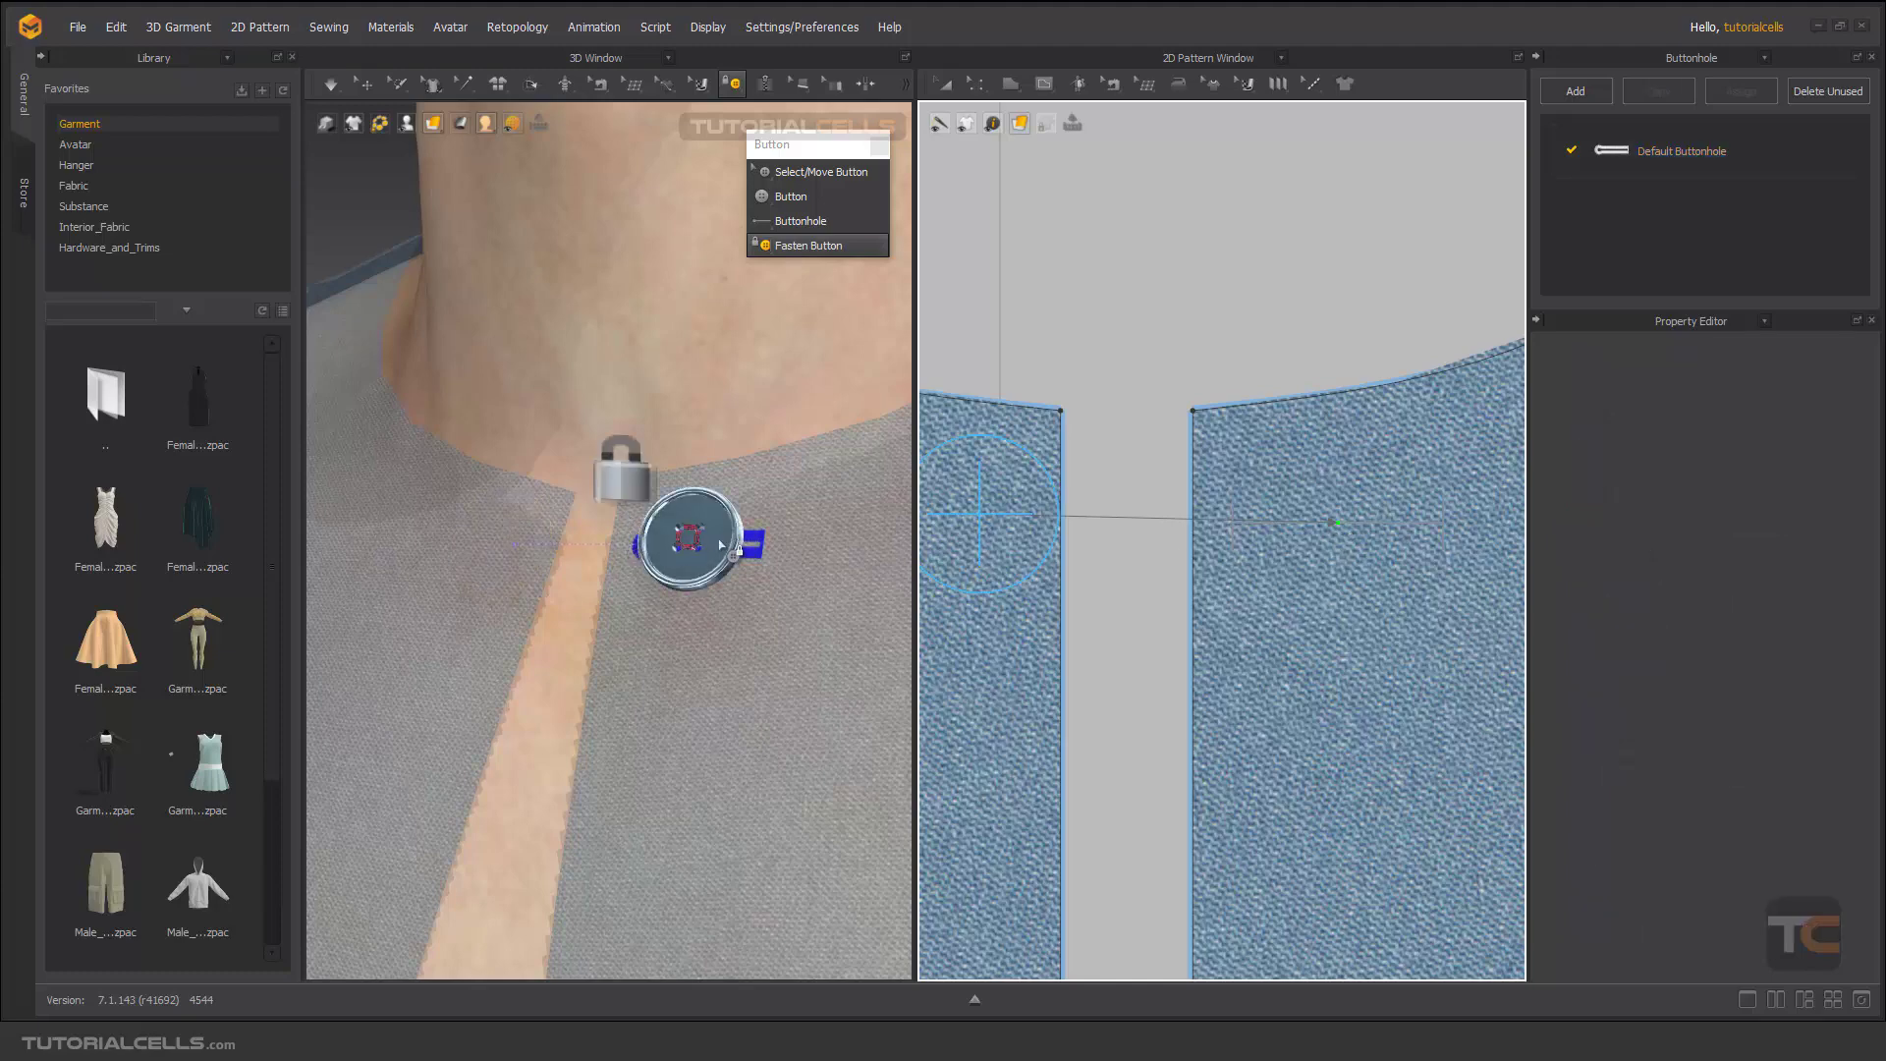
# Step: Move the button-side front panel across in 3D so it overlaps the buttonhole panel at the fastened button
pyautogui.scroll(-5, 722, 543)
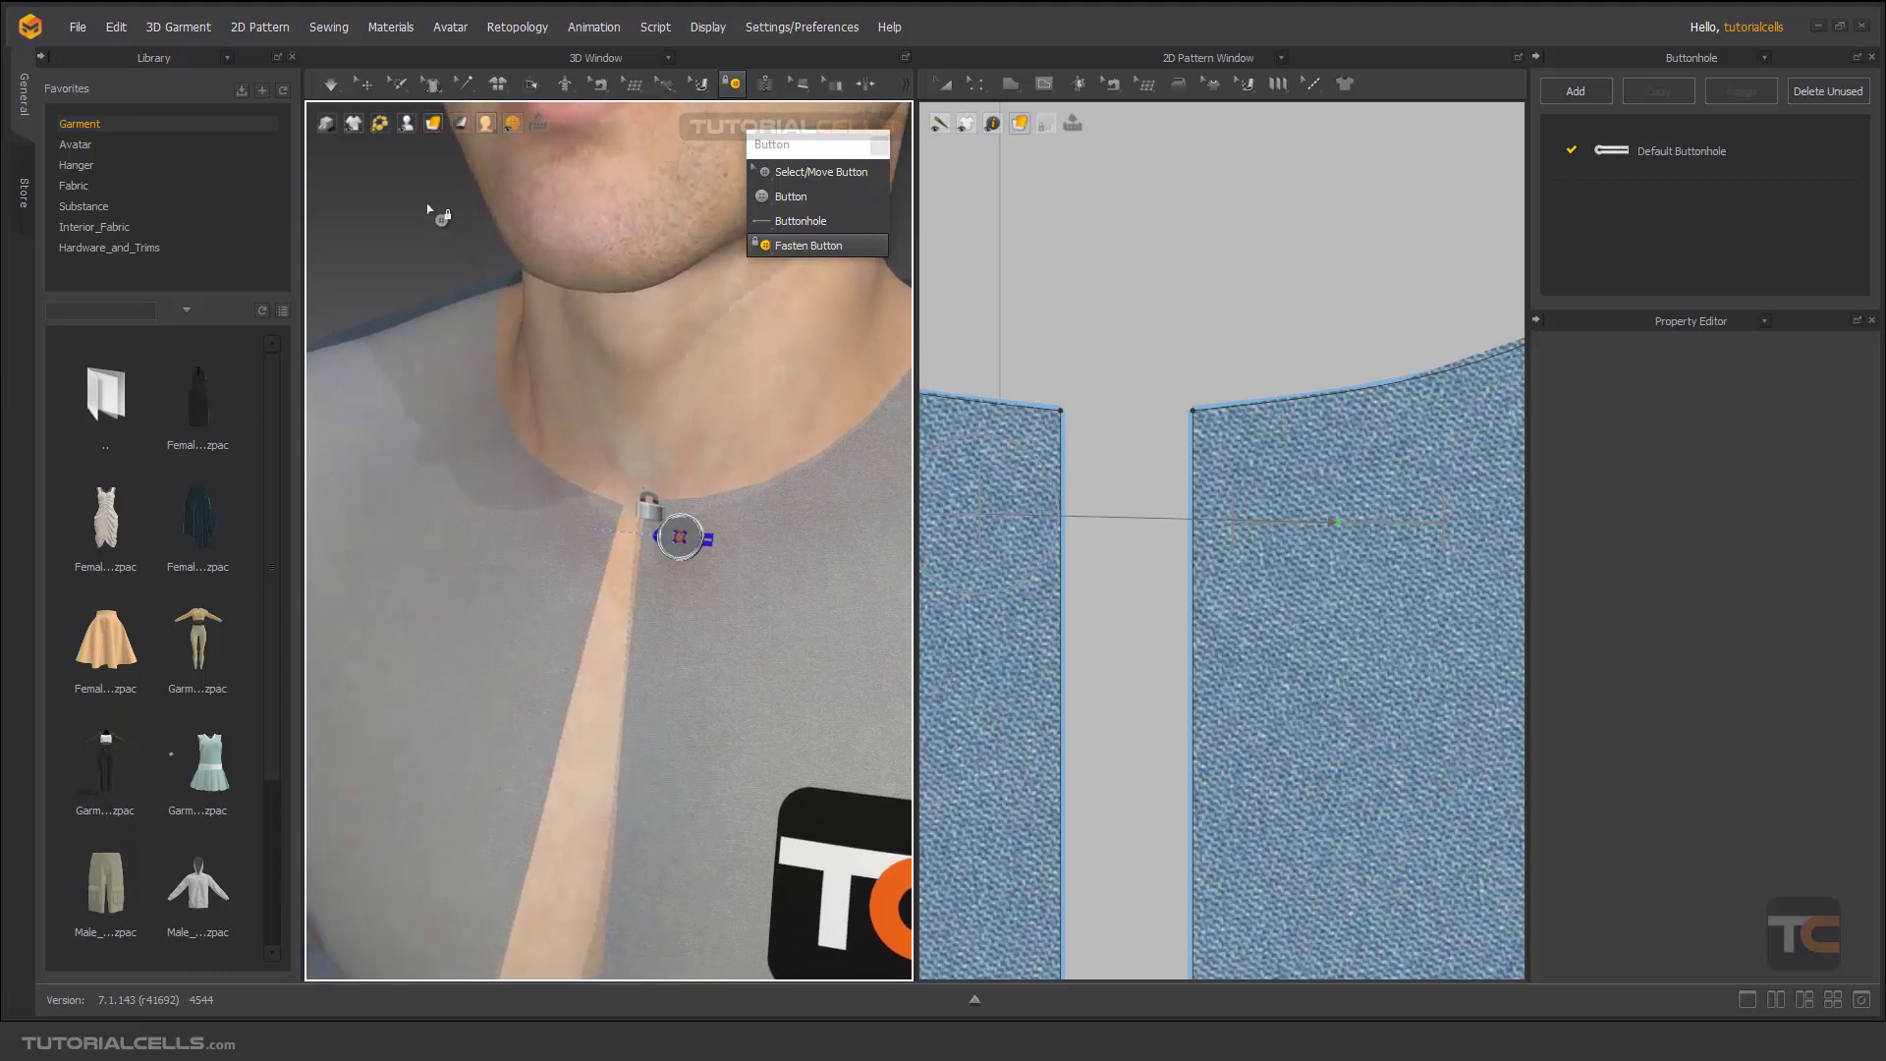
pyautogui.click(365, 85)
pyautogui.moveTo(587, 543); pyautogui.dragTo(631, 553, button='right')
pyautogui.scroll(3, 620, 532)
pyautogui.scroll(2, 620, 532)
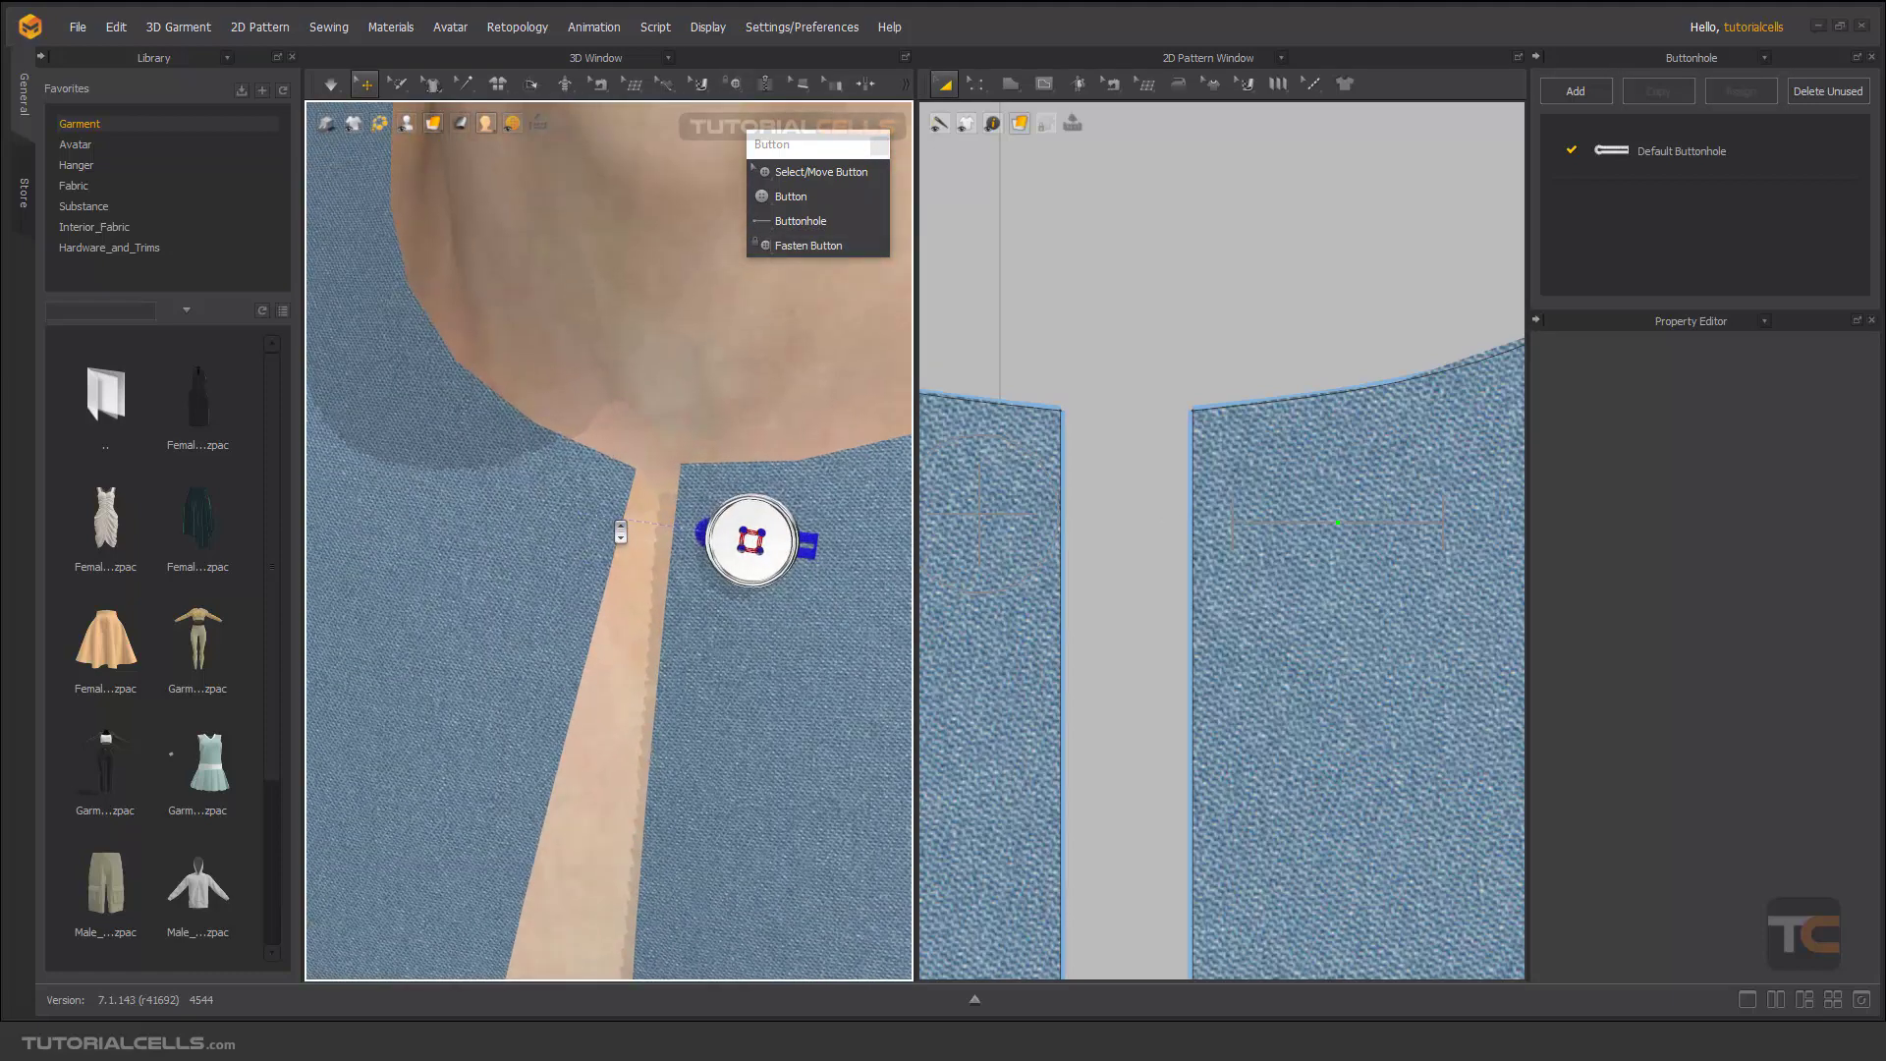
pyautogui.click(570, 513)
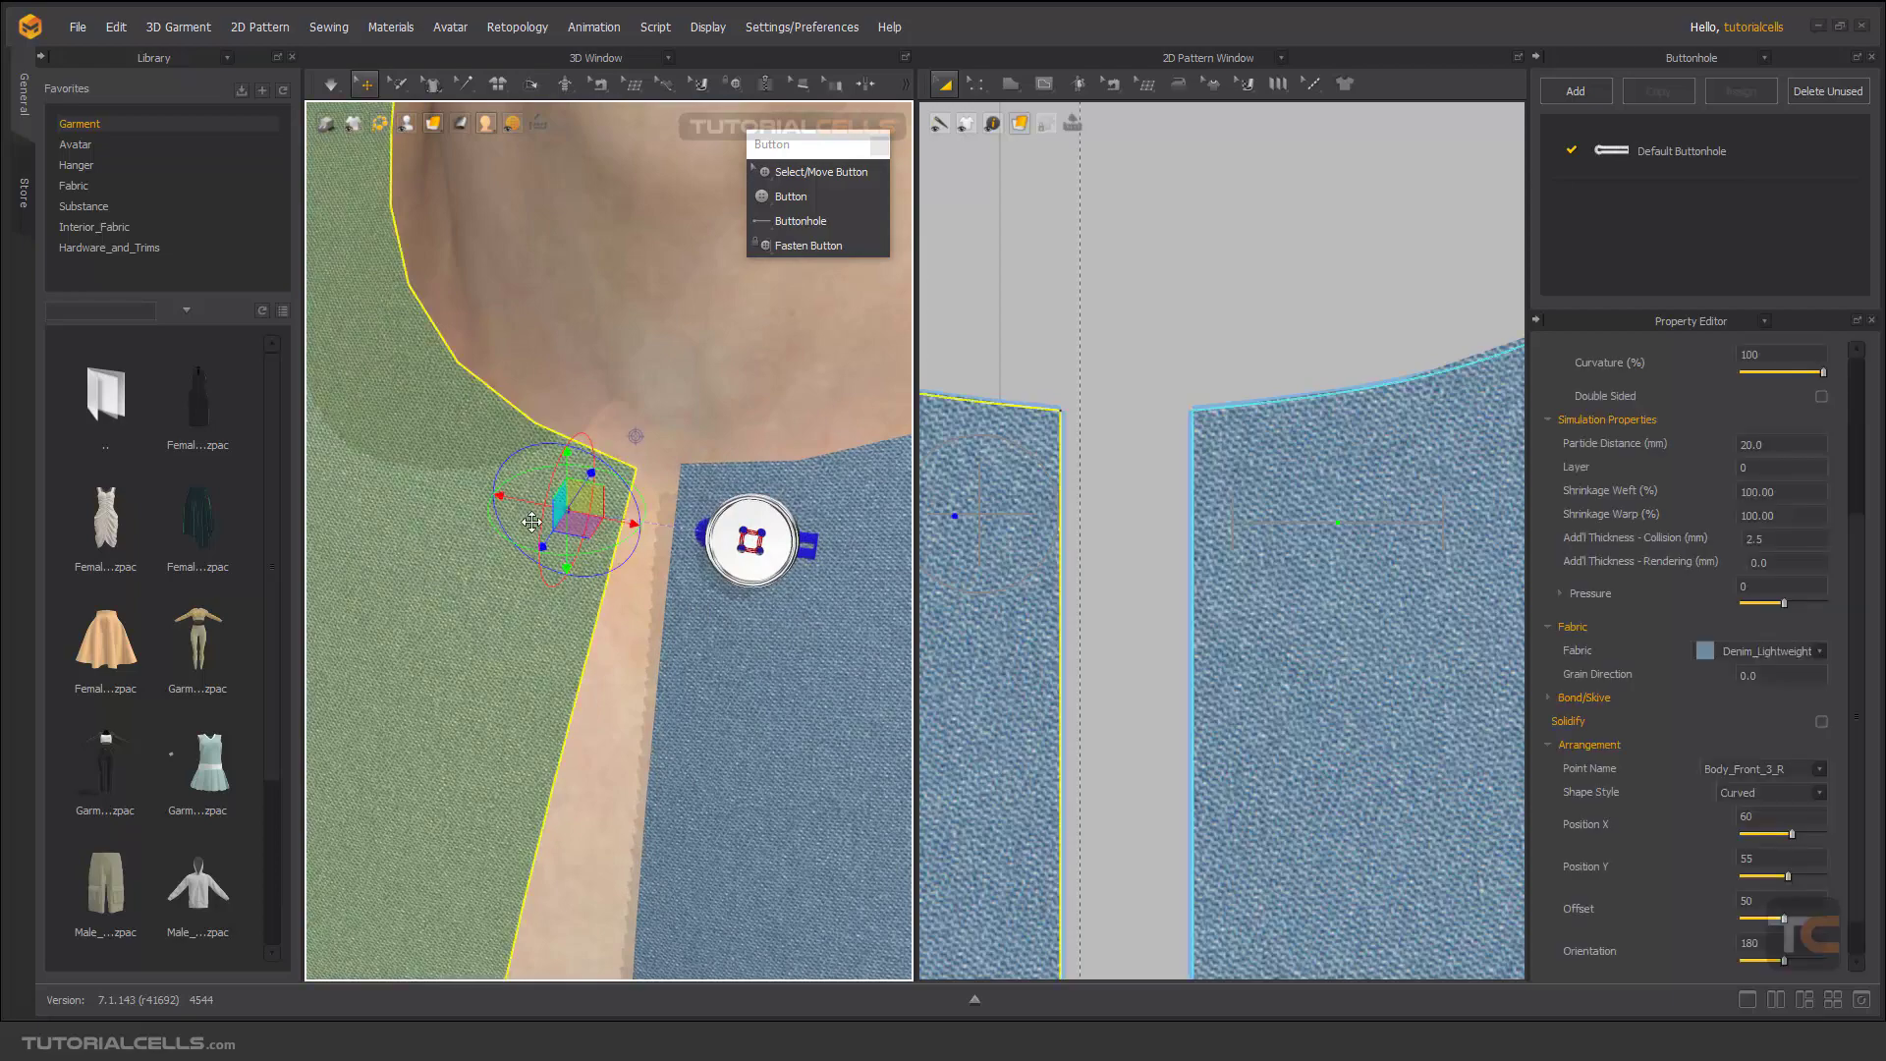
pyautogui.scroll(-2, 575, 519)
pyautogui.moveTo(587, 530); pyautogui.dragTo(736, 553, button='right')
pyautogui.scroll(3, 738, 550)
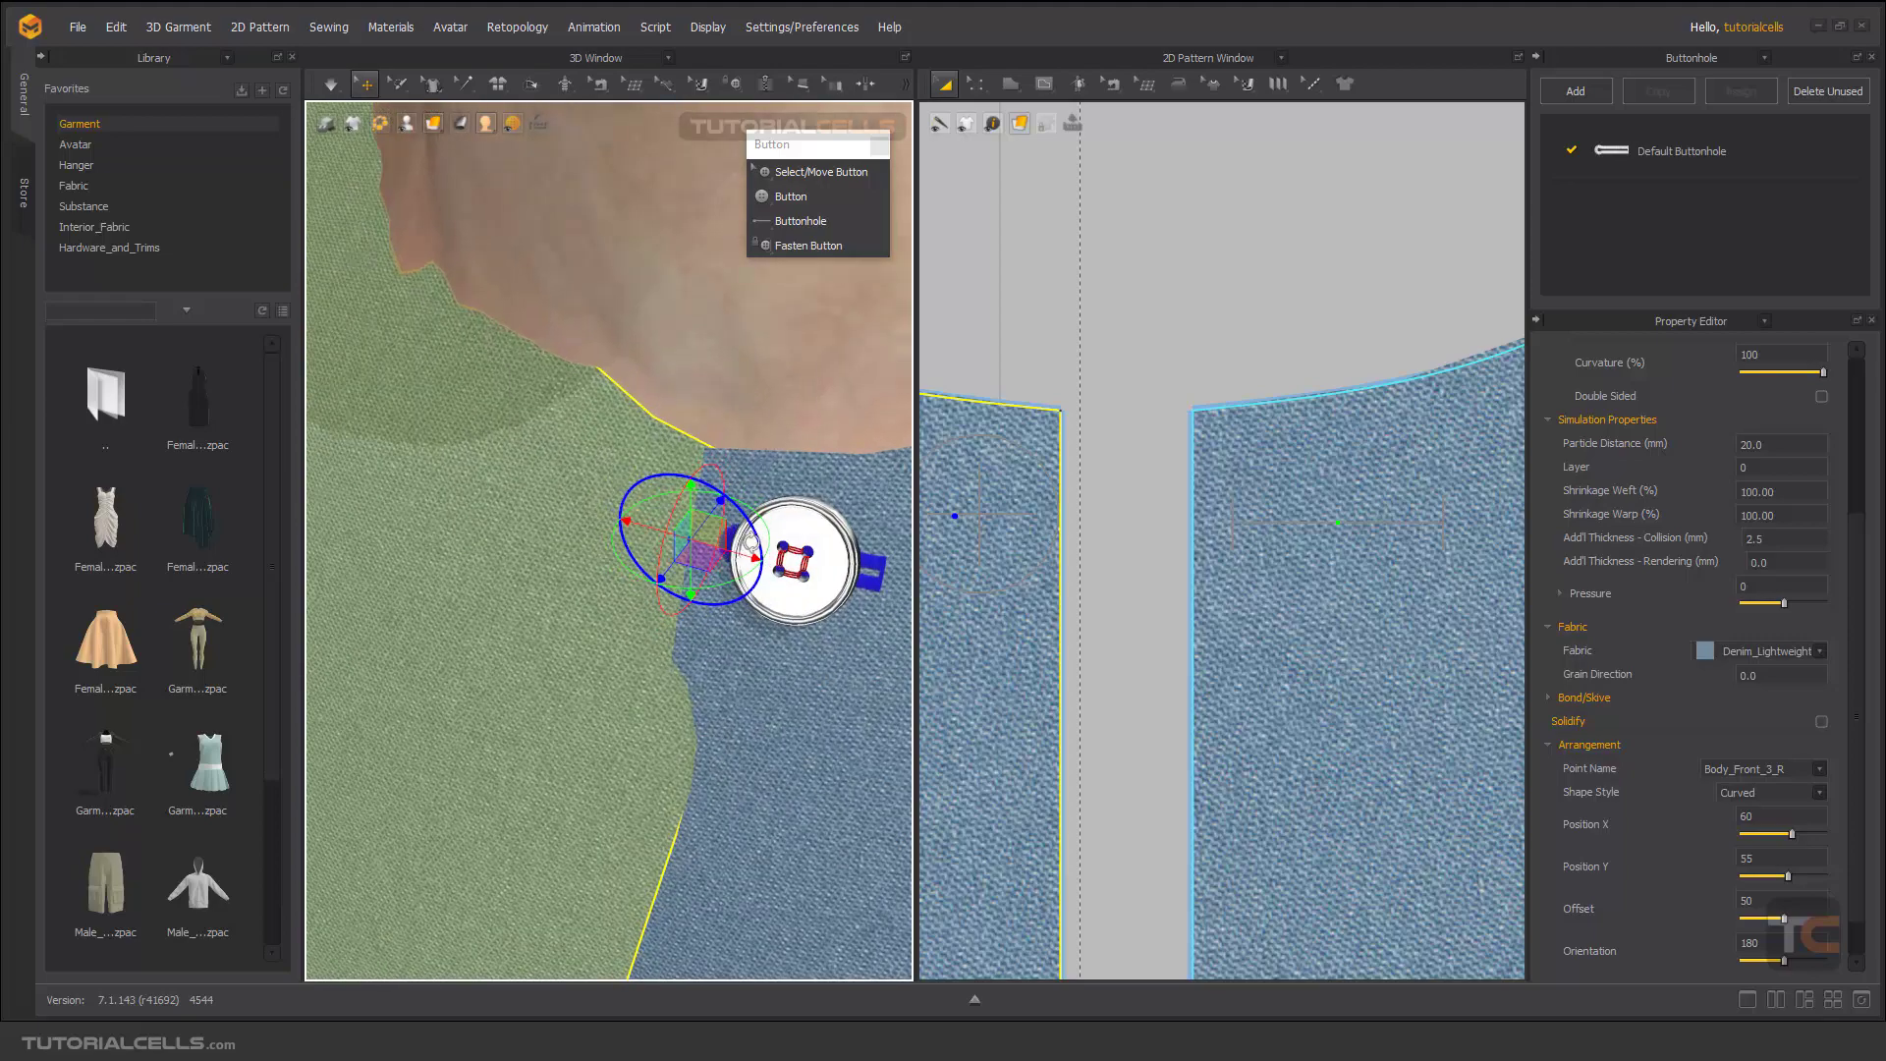
pyautogui.scroll(-2, 747, 544)
pyautogui.moveTo(743, 545); pyautogui.dragTo(624, 601, button='right')
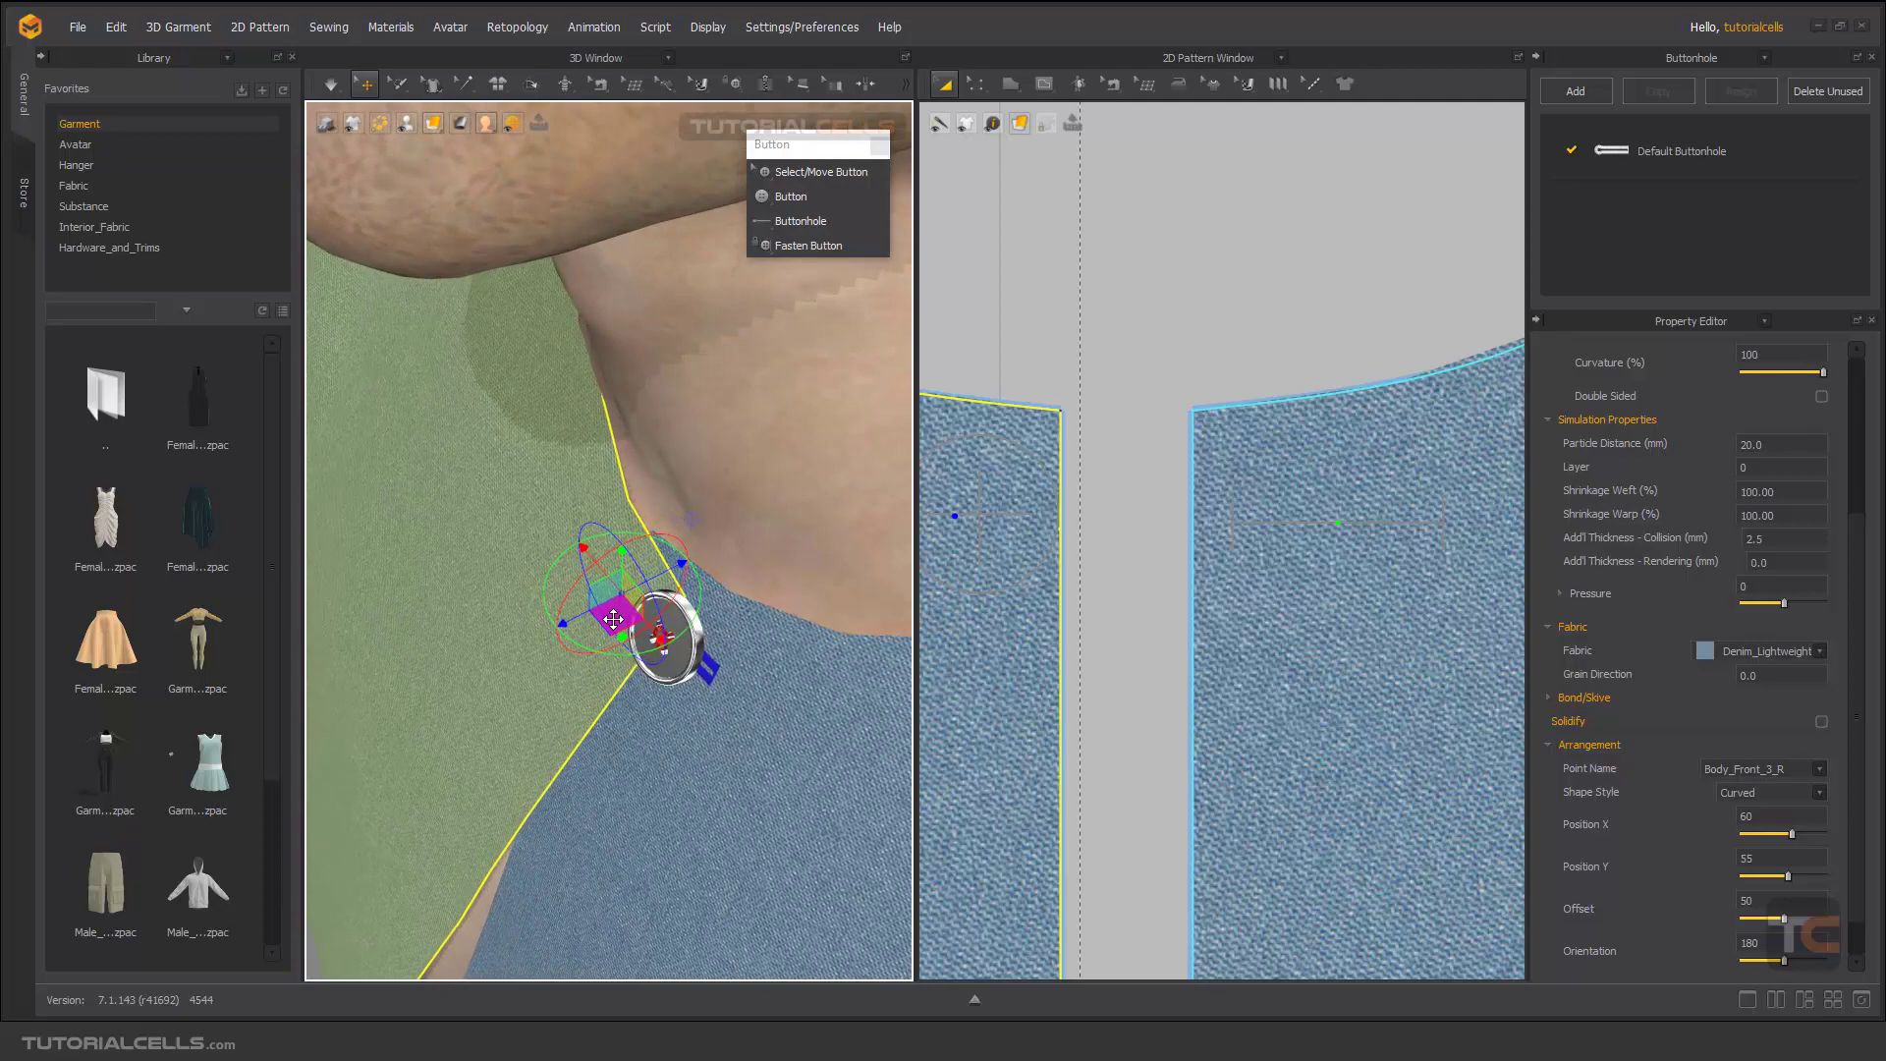
pyautogui.moveTo(613, 619); pyautogui.dragTo(755, 586, button='right')
# Step: Simulate the garment, tug the cloth around the fastened button to settle the overlapping front panels, and stop the simulation
pyautogui.press('space')
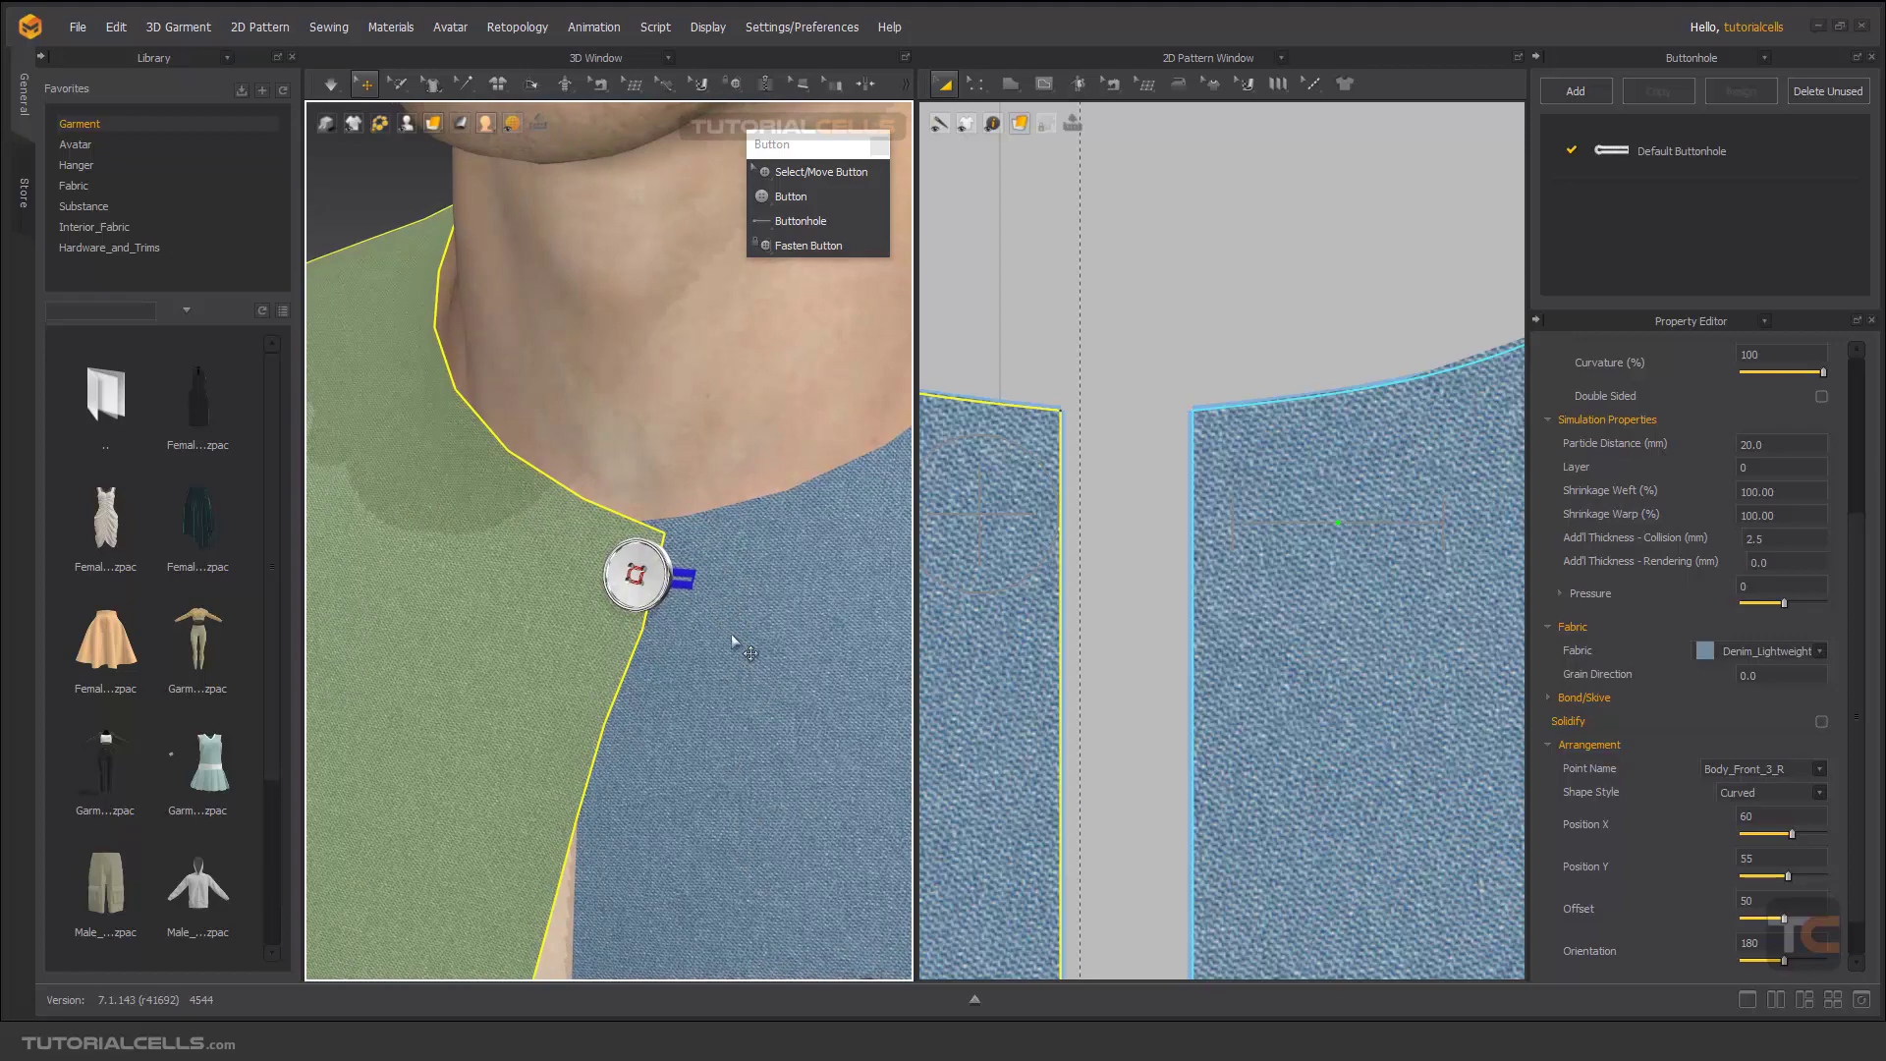
pyautogui.moveTo(724, 597); pyautogui.dragTo(693, 633, button='right')
pyautogui.scroll(5, 704, 603)
pyautogui.click(619, 538)
pyautogui.moveTo(622, 538); pyautogui.dragTo(619, 559, button='right')
pyautogui.moveTo(619, 559); pyautogui.dragTo(637, 548)
pyautogui.moveTo(637, 547); pyautogui.dragTo(368, 630, button='right')
pyautogui.click(652, 607)
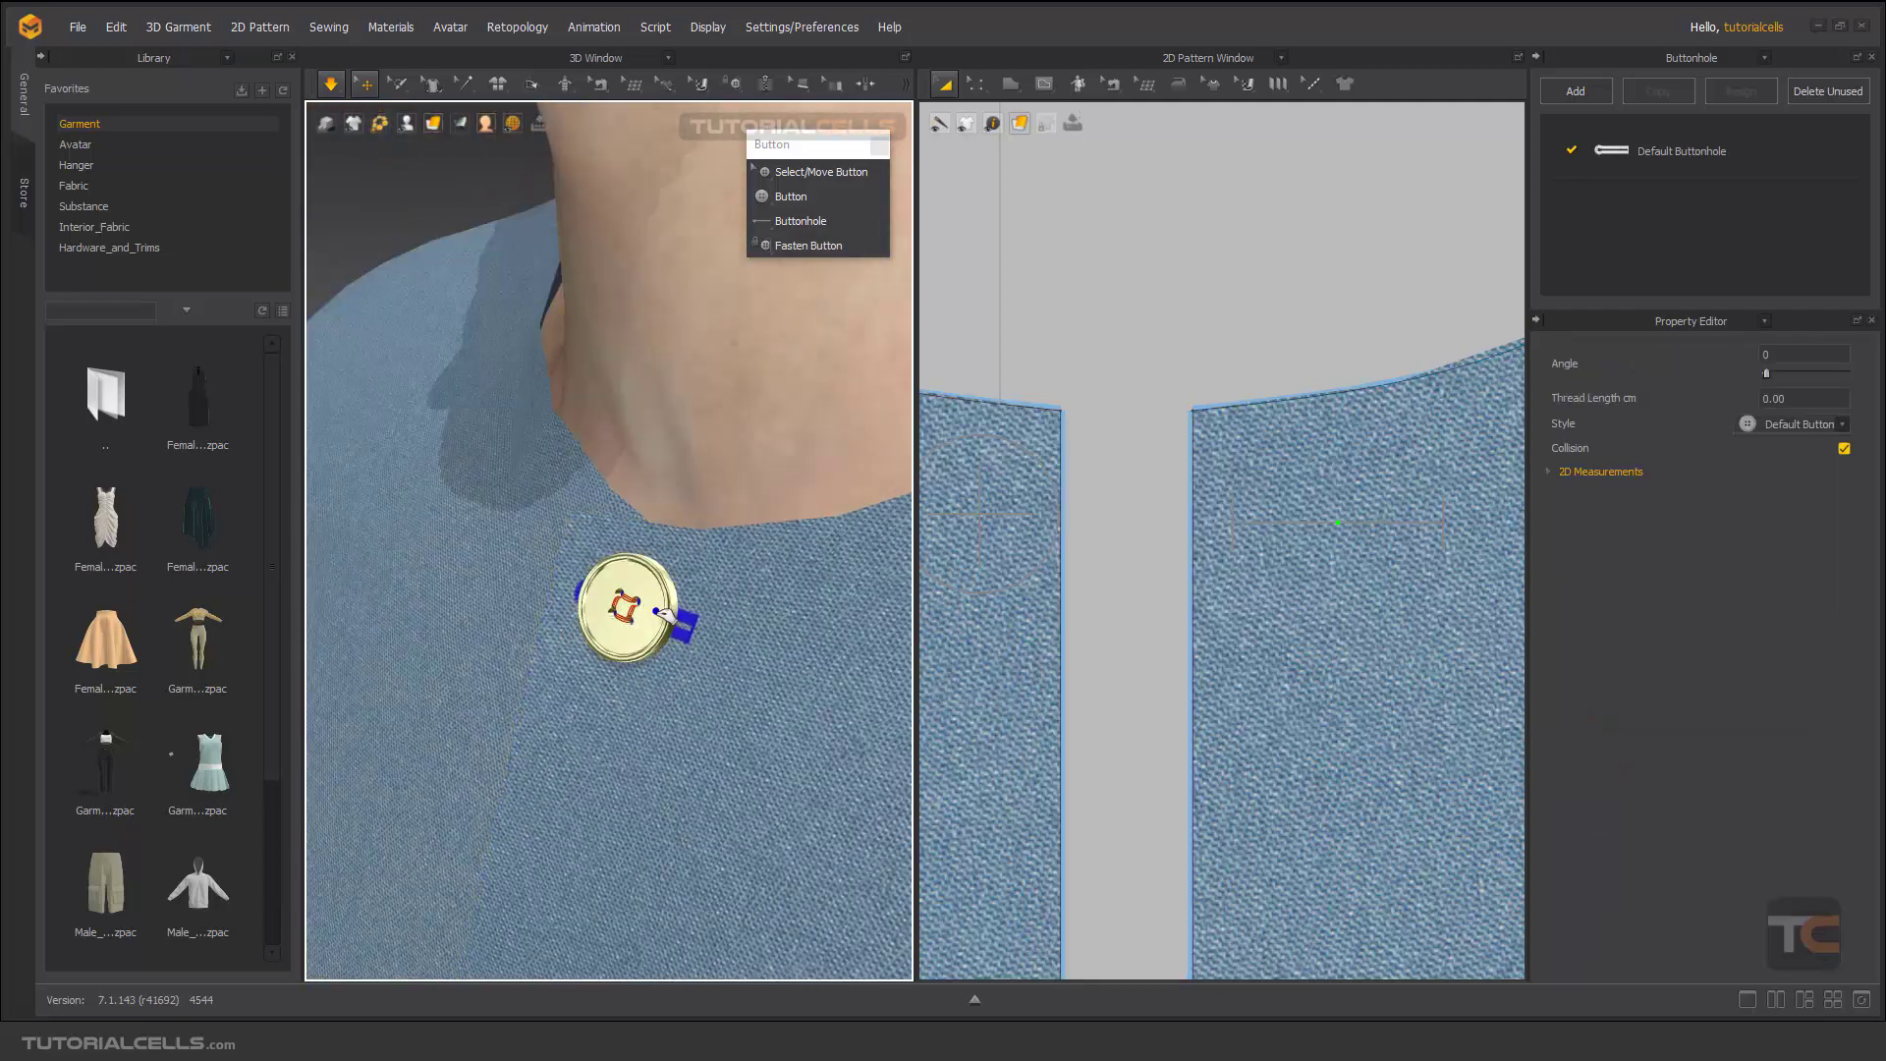
pyautogui.click(330, 88)
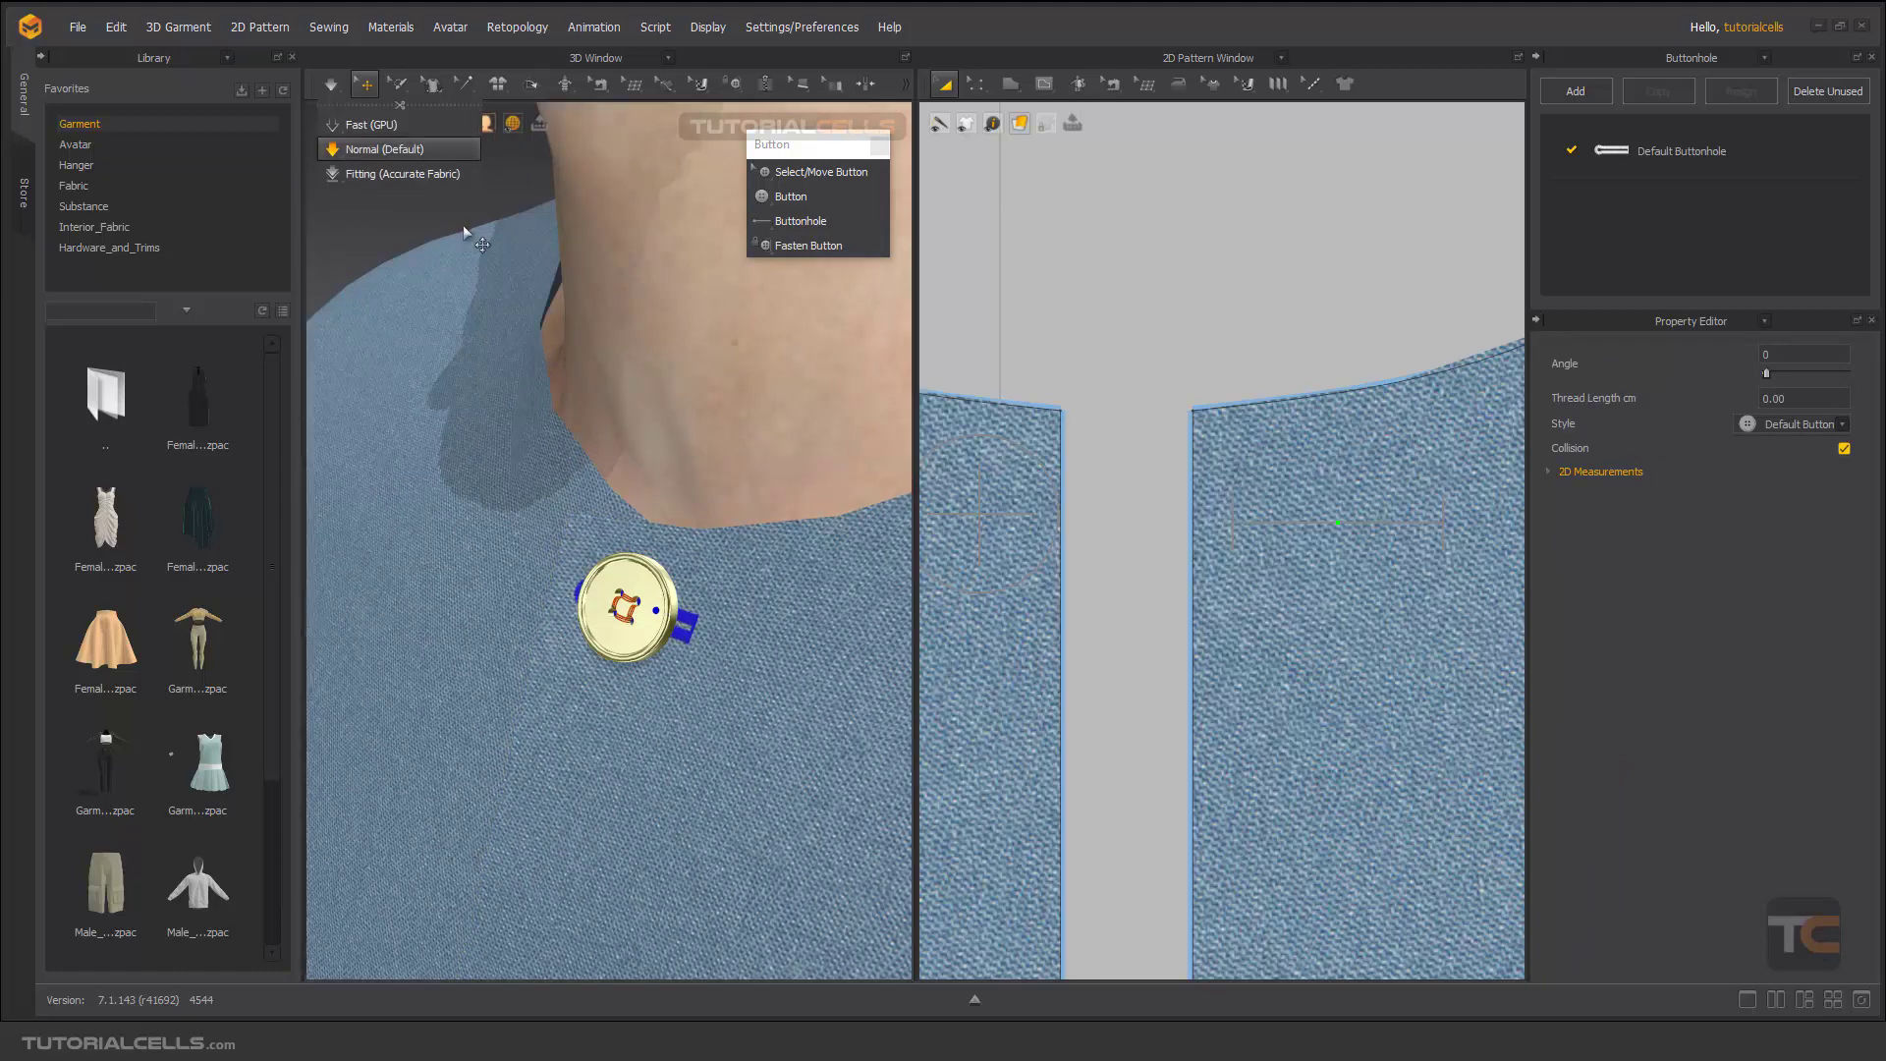
# Step: Try an angle of 80 on the fastened button, restore it to 0, and review Default Button's own material settings
pyautogui.click(643, 593)
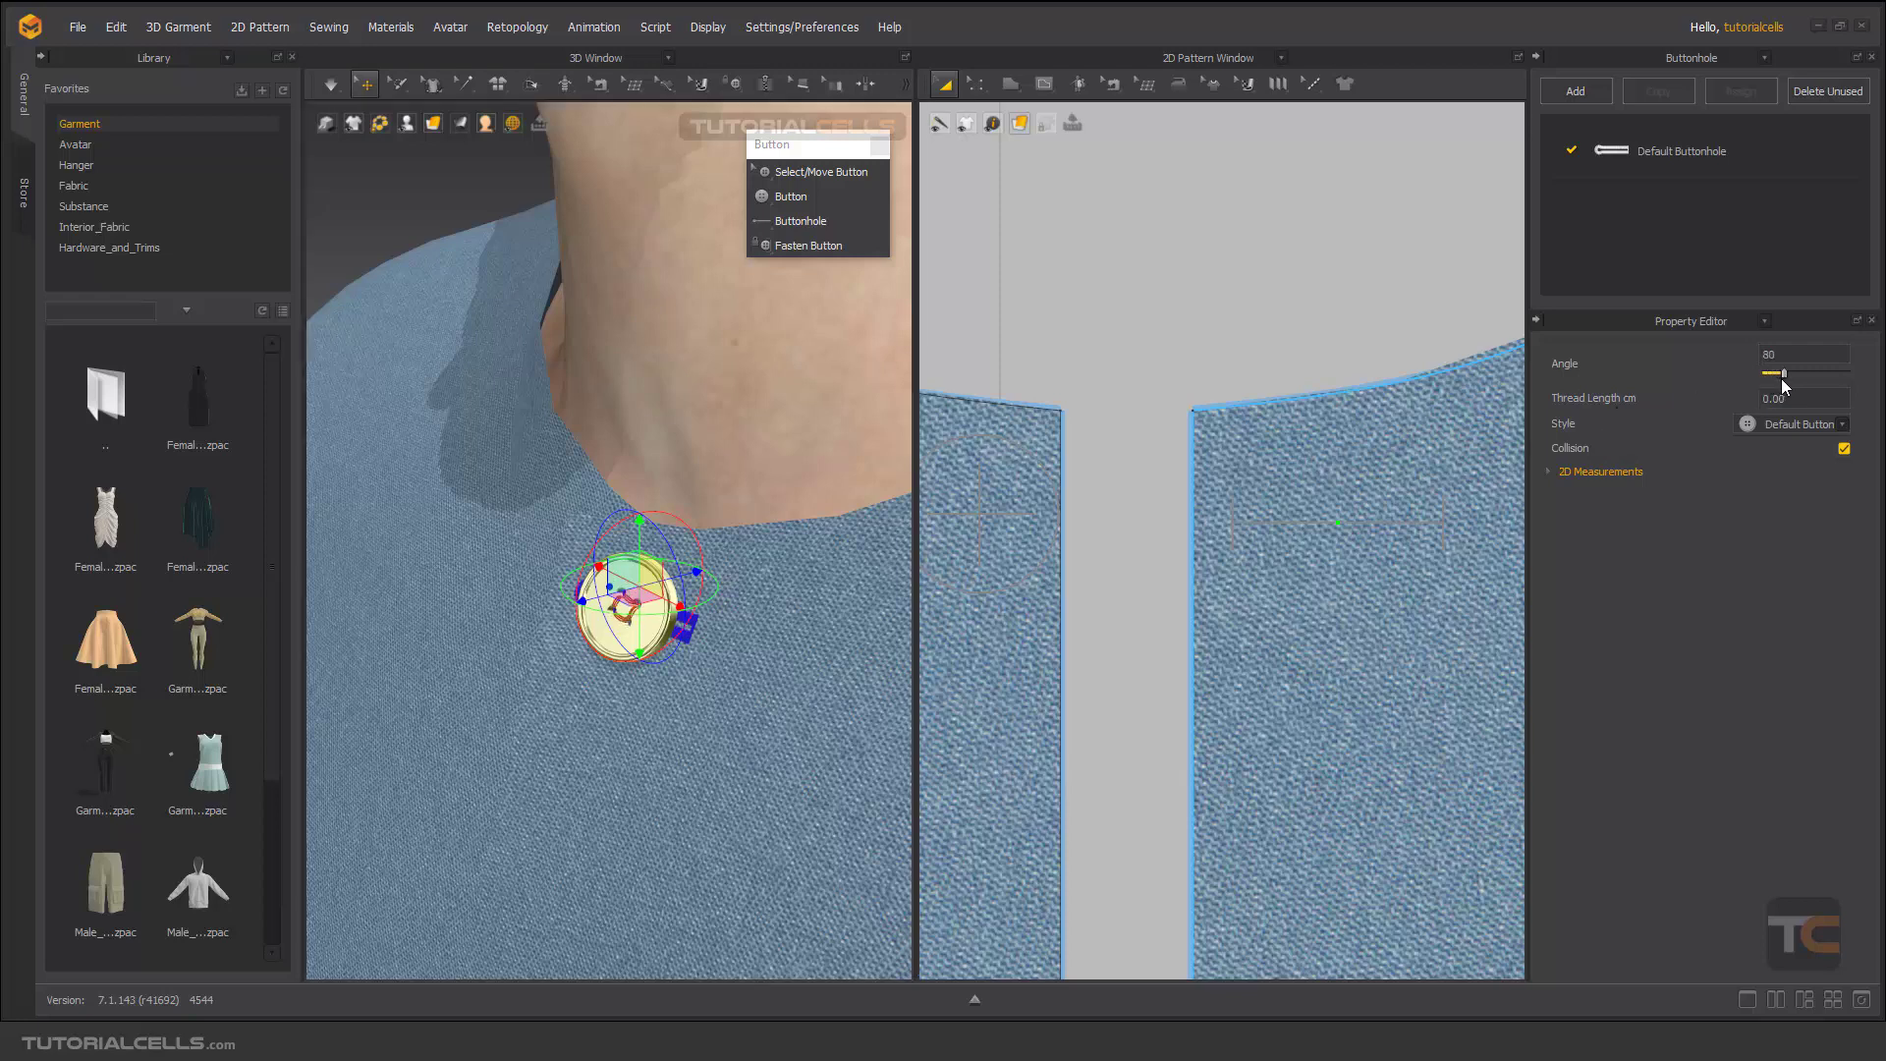
pyautogui.click(1701, 57)
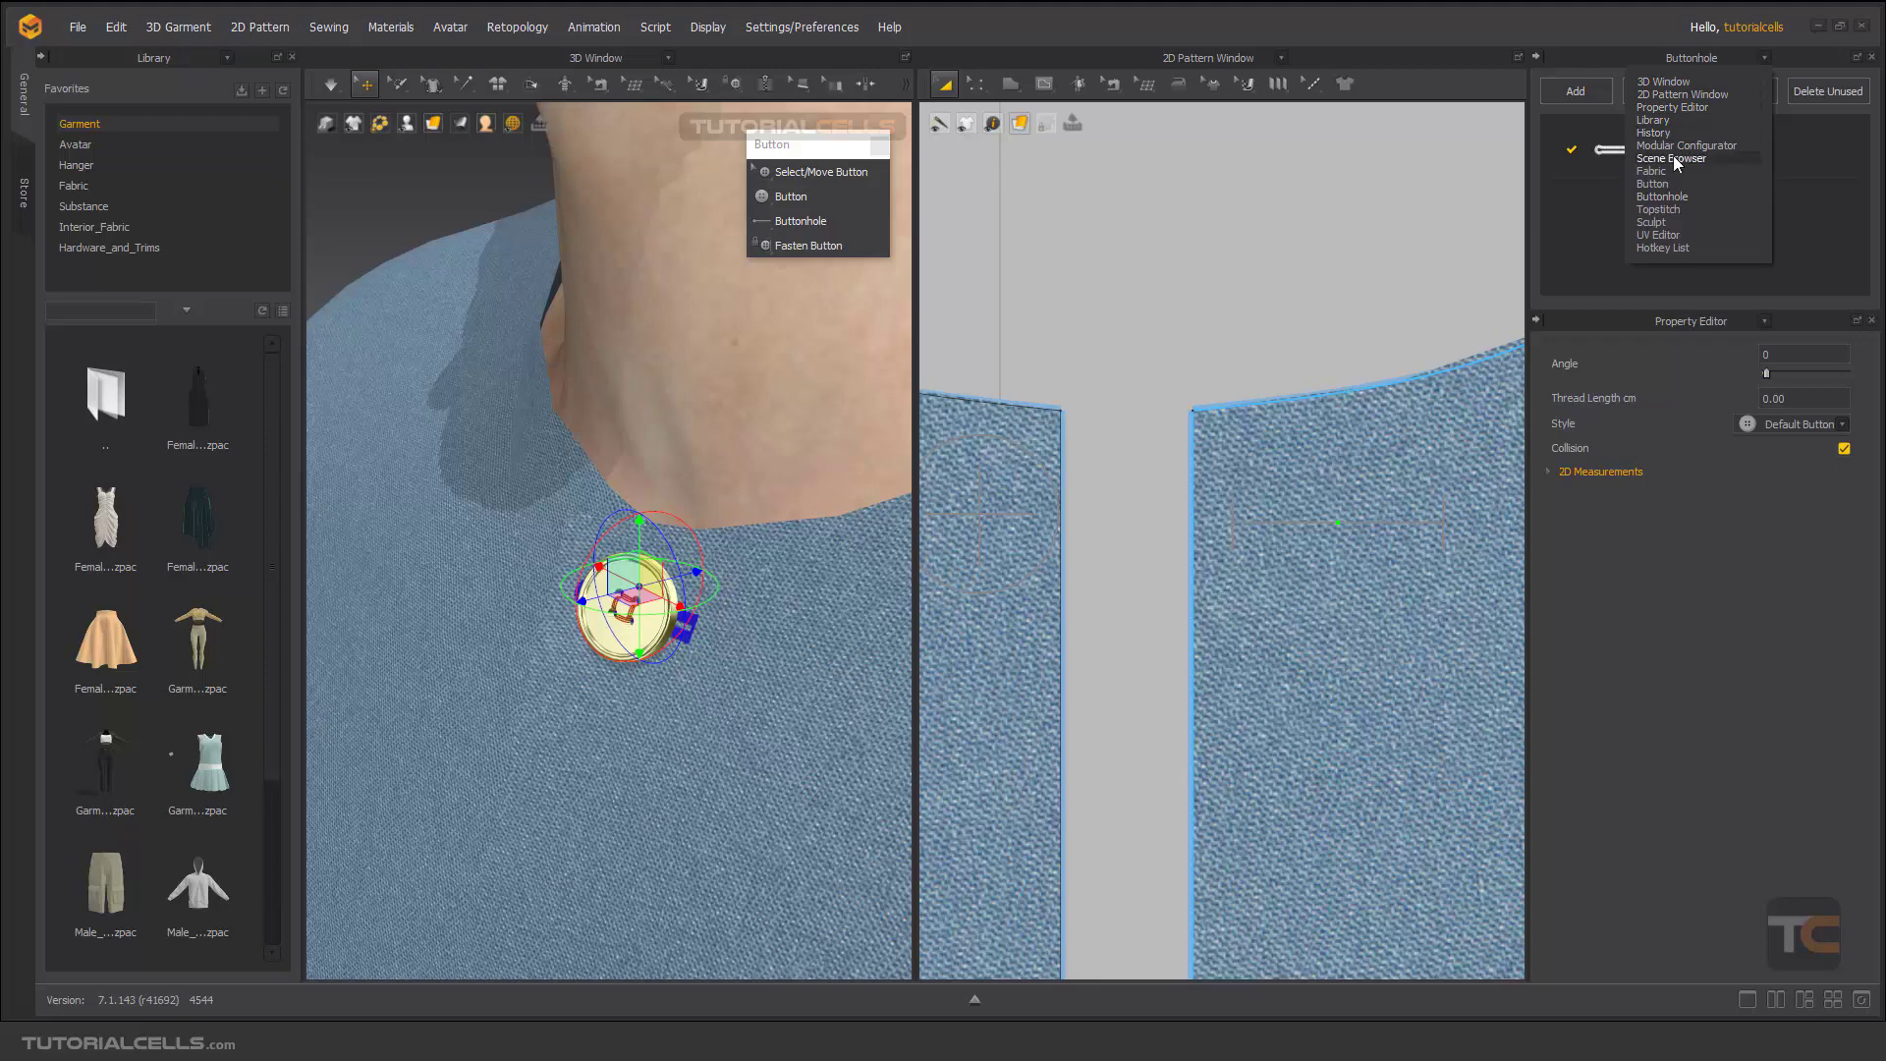
pyautogui.click(1666, 183)
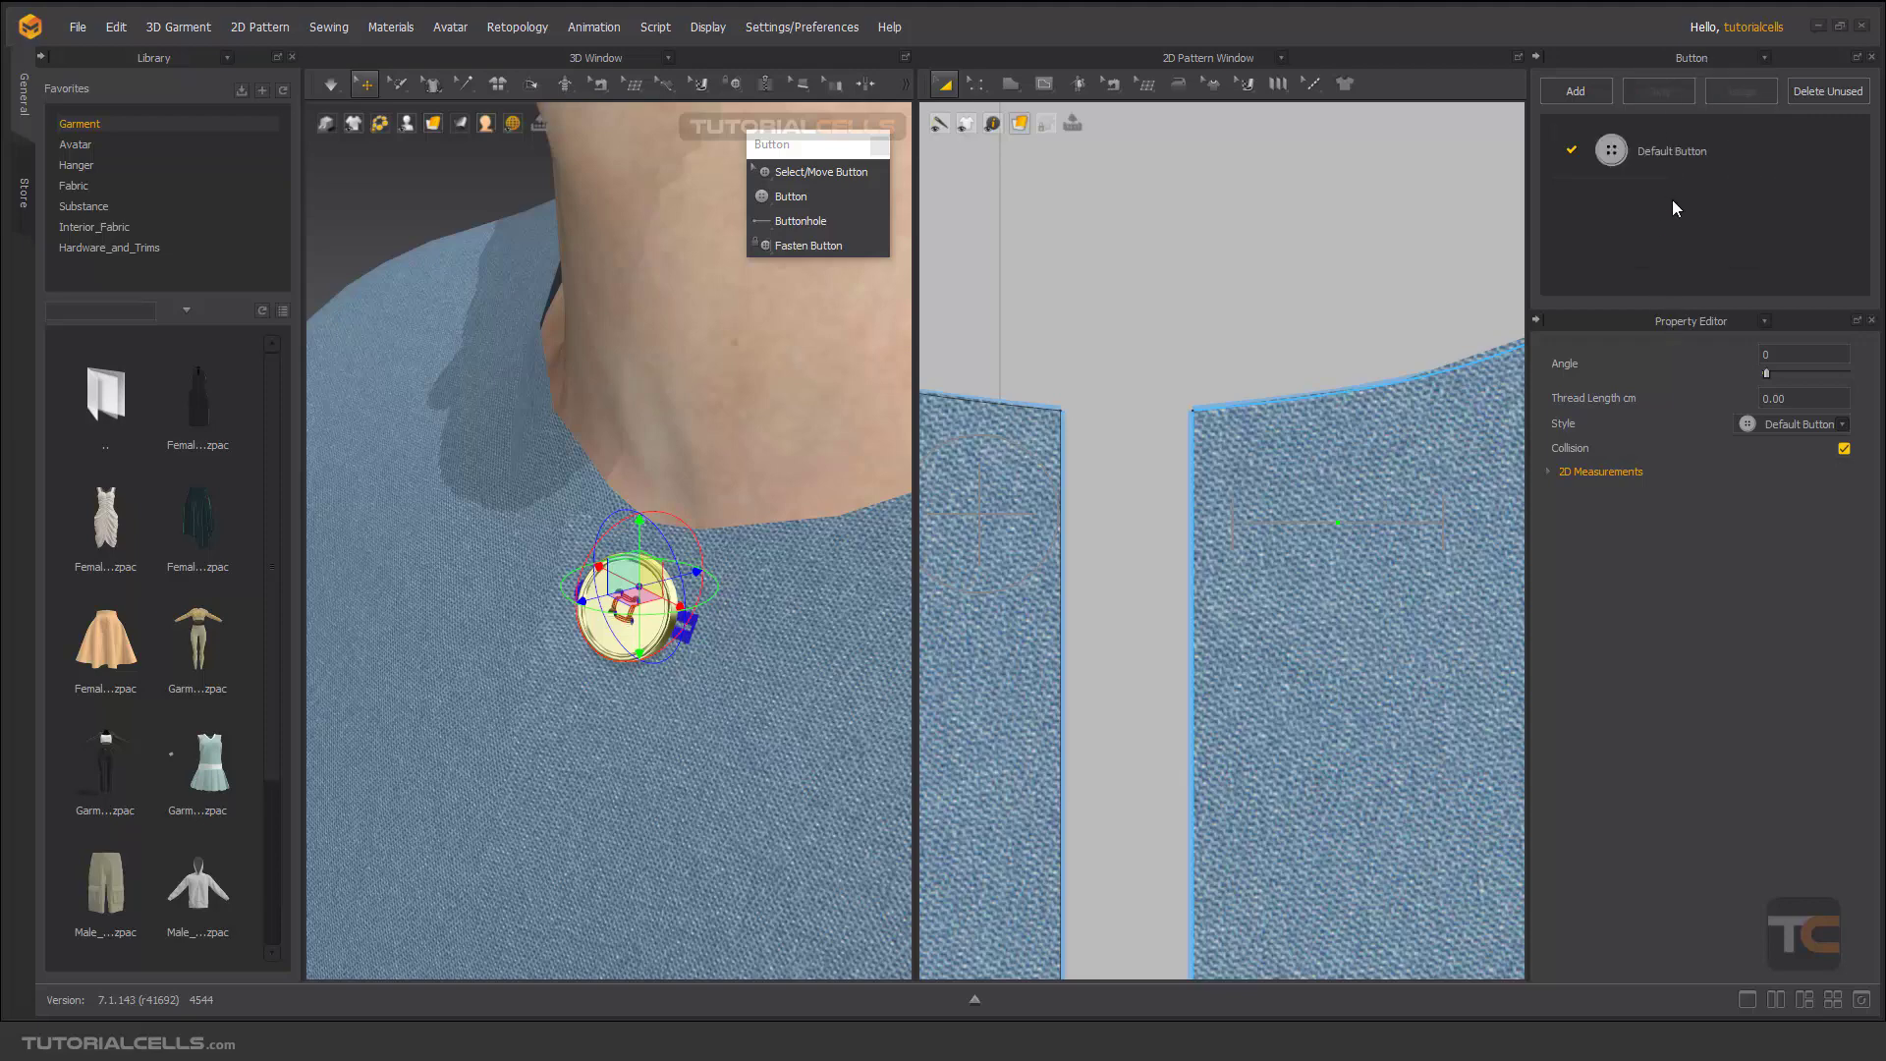
pyautogui.click(1673, 149)
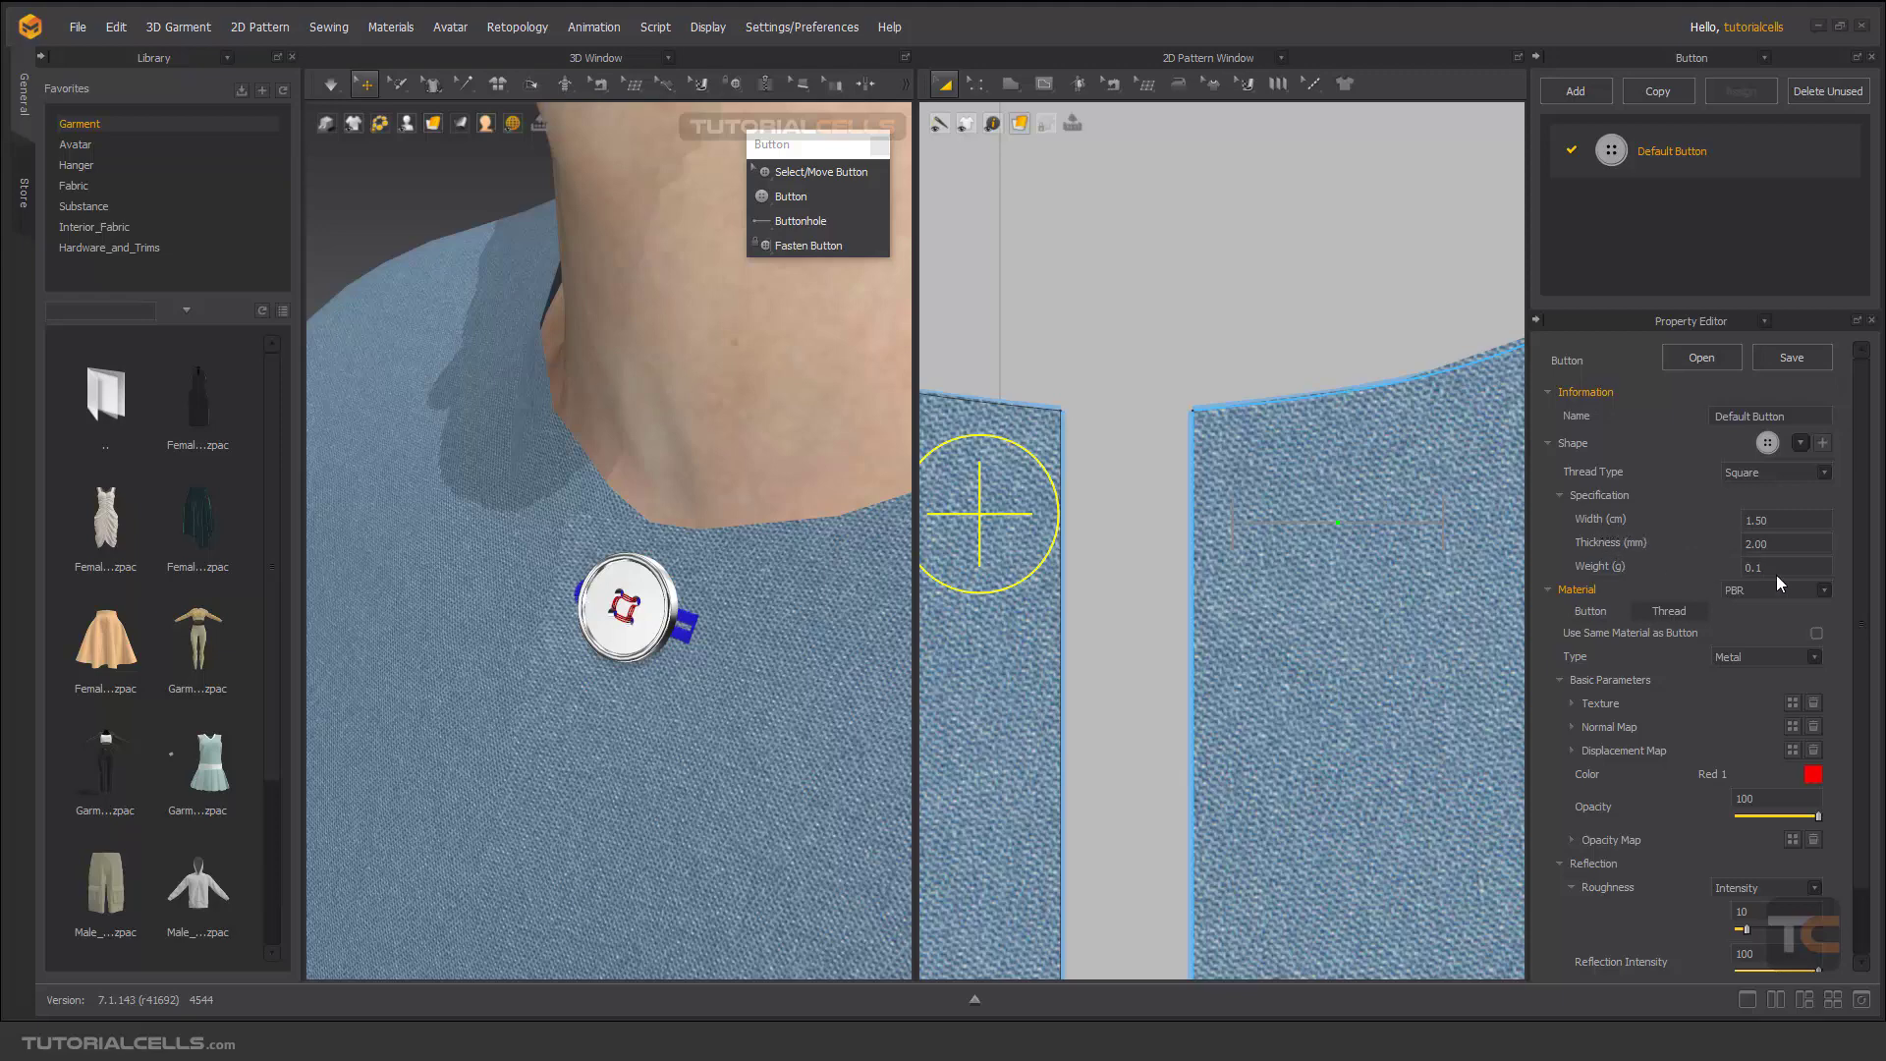
pyautogui.scroll(-3, 1866, 550)
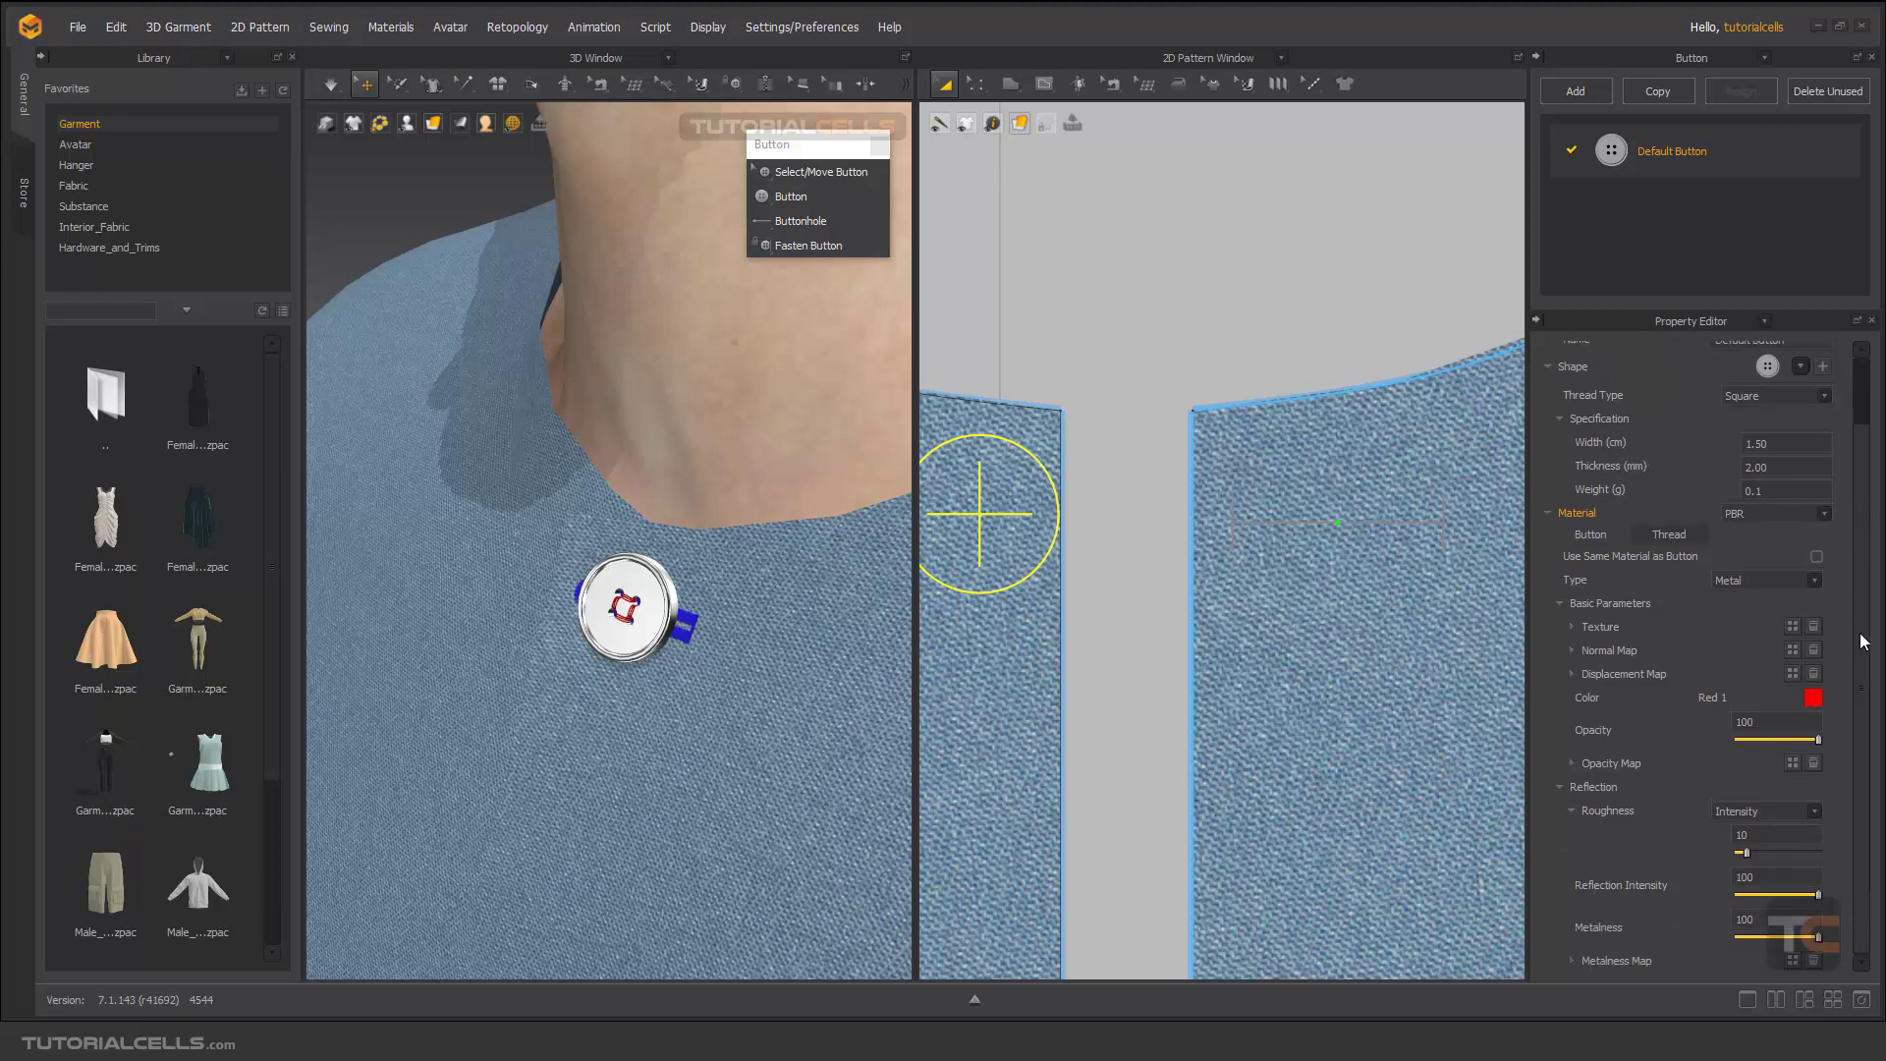
pyautogui.click(1591, 536)
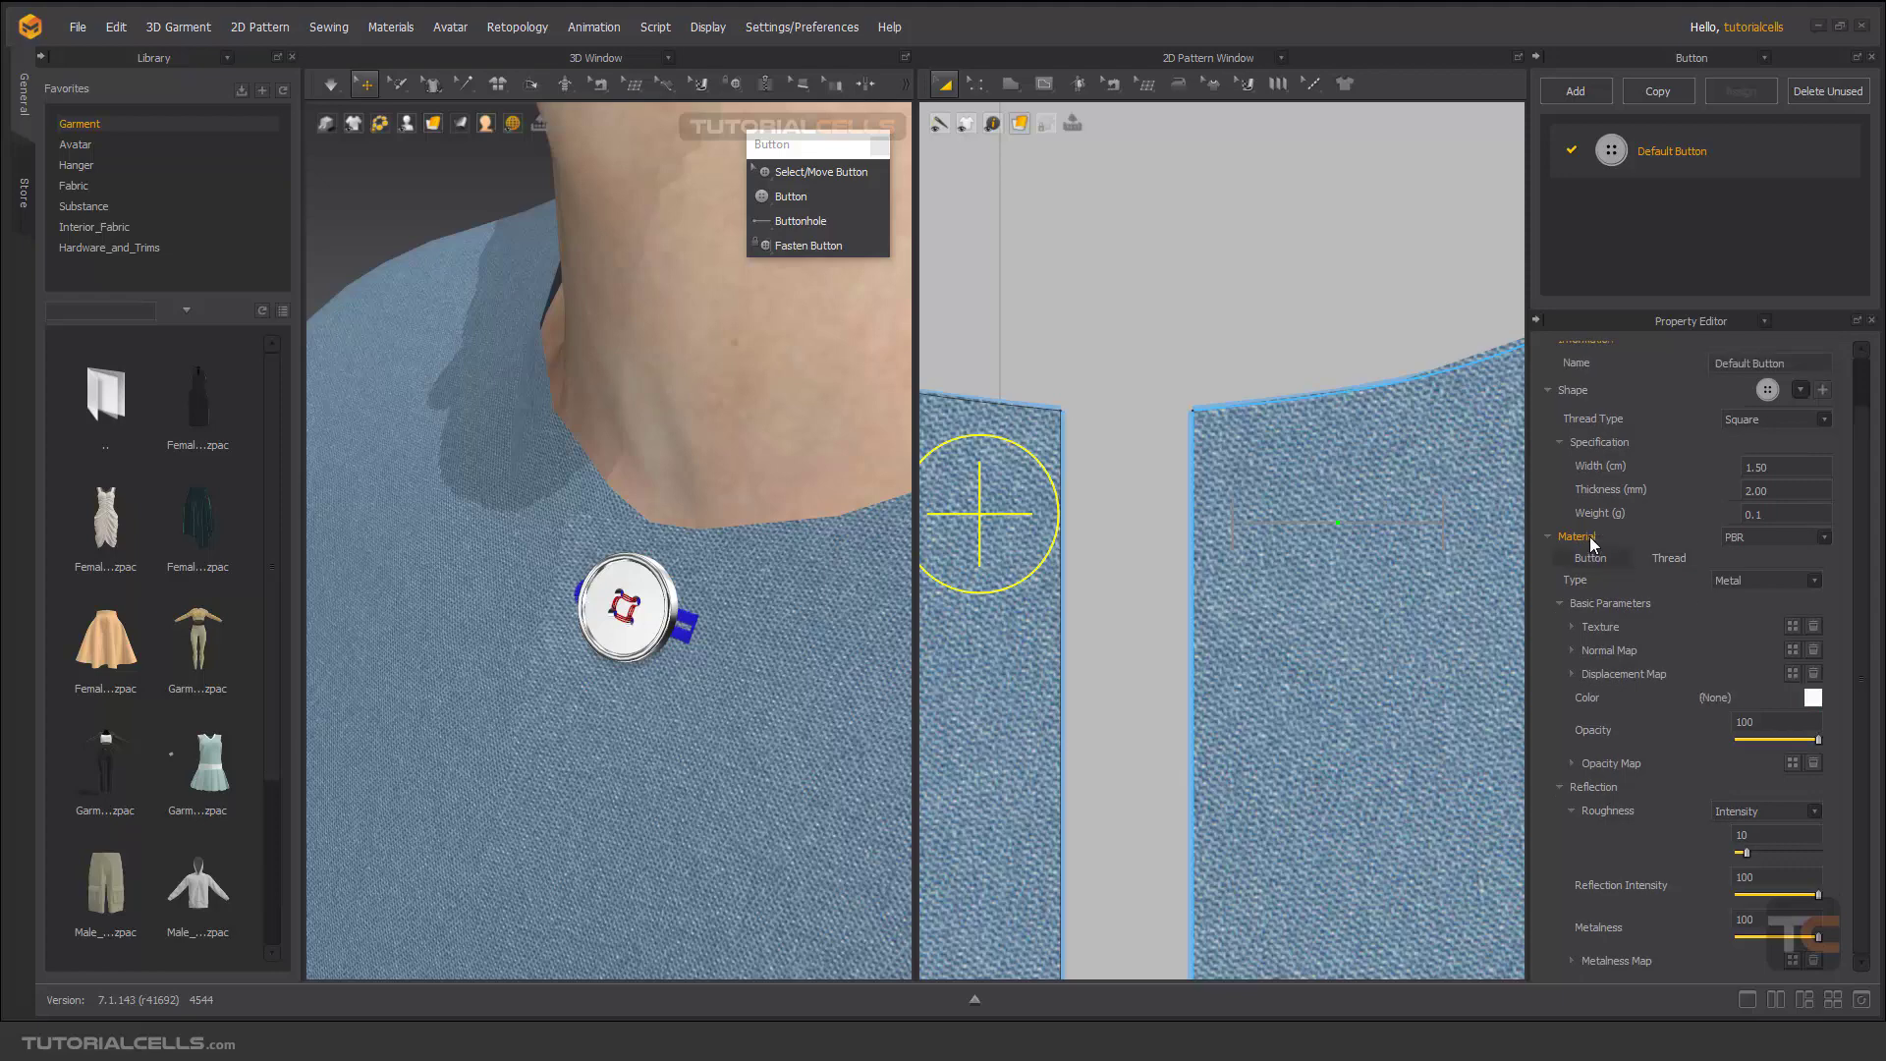
pyautogui.scroll(-5, 853, 485)
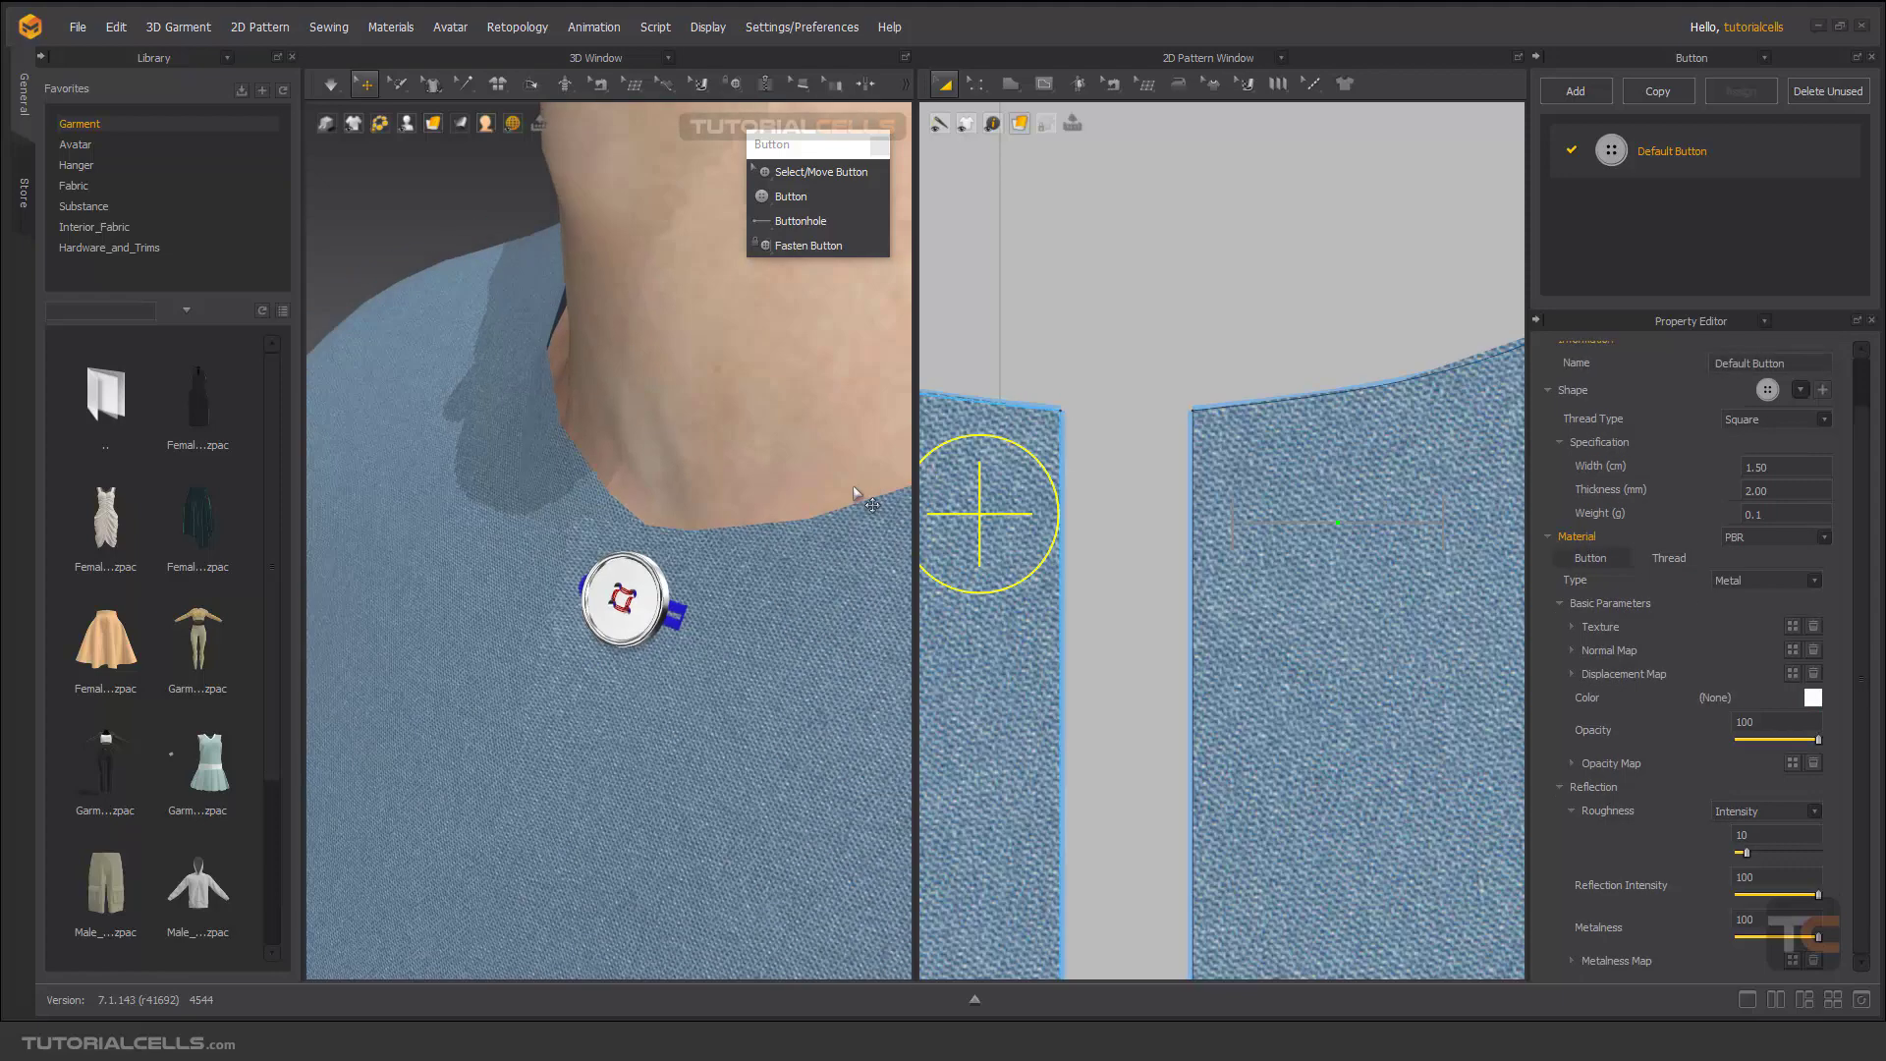
# Step: Close the detached set of button tools and inspect the whole front of the buttoned shirt
pyautogui.moveTo(651, 558)
pyautogui.mouseDown(button='right')
pyautogui.moveTo(569, 561)
pyautogui.moveTo(867, 521)
pyautogui.moveTo(627, 541)
pyautogui.moveTo(676, 554)
pyautogui.mouseUp(button='right')
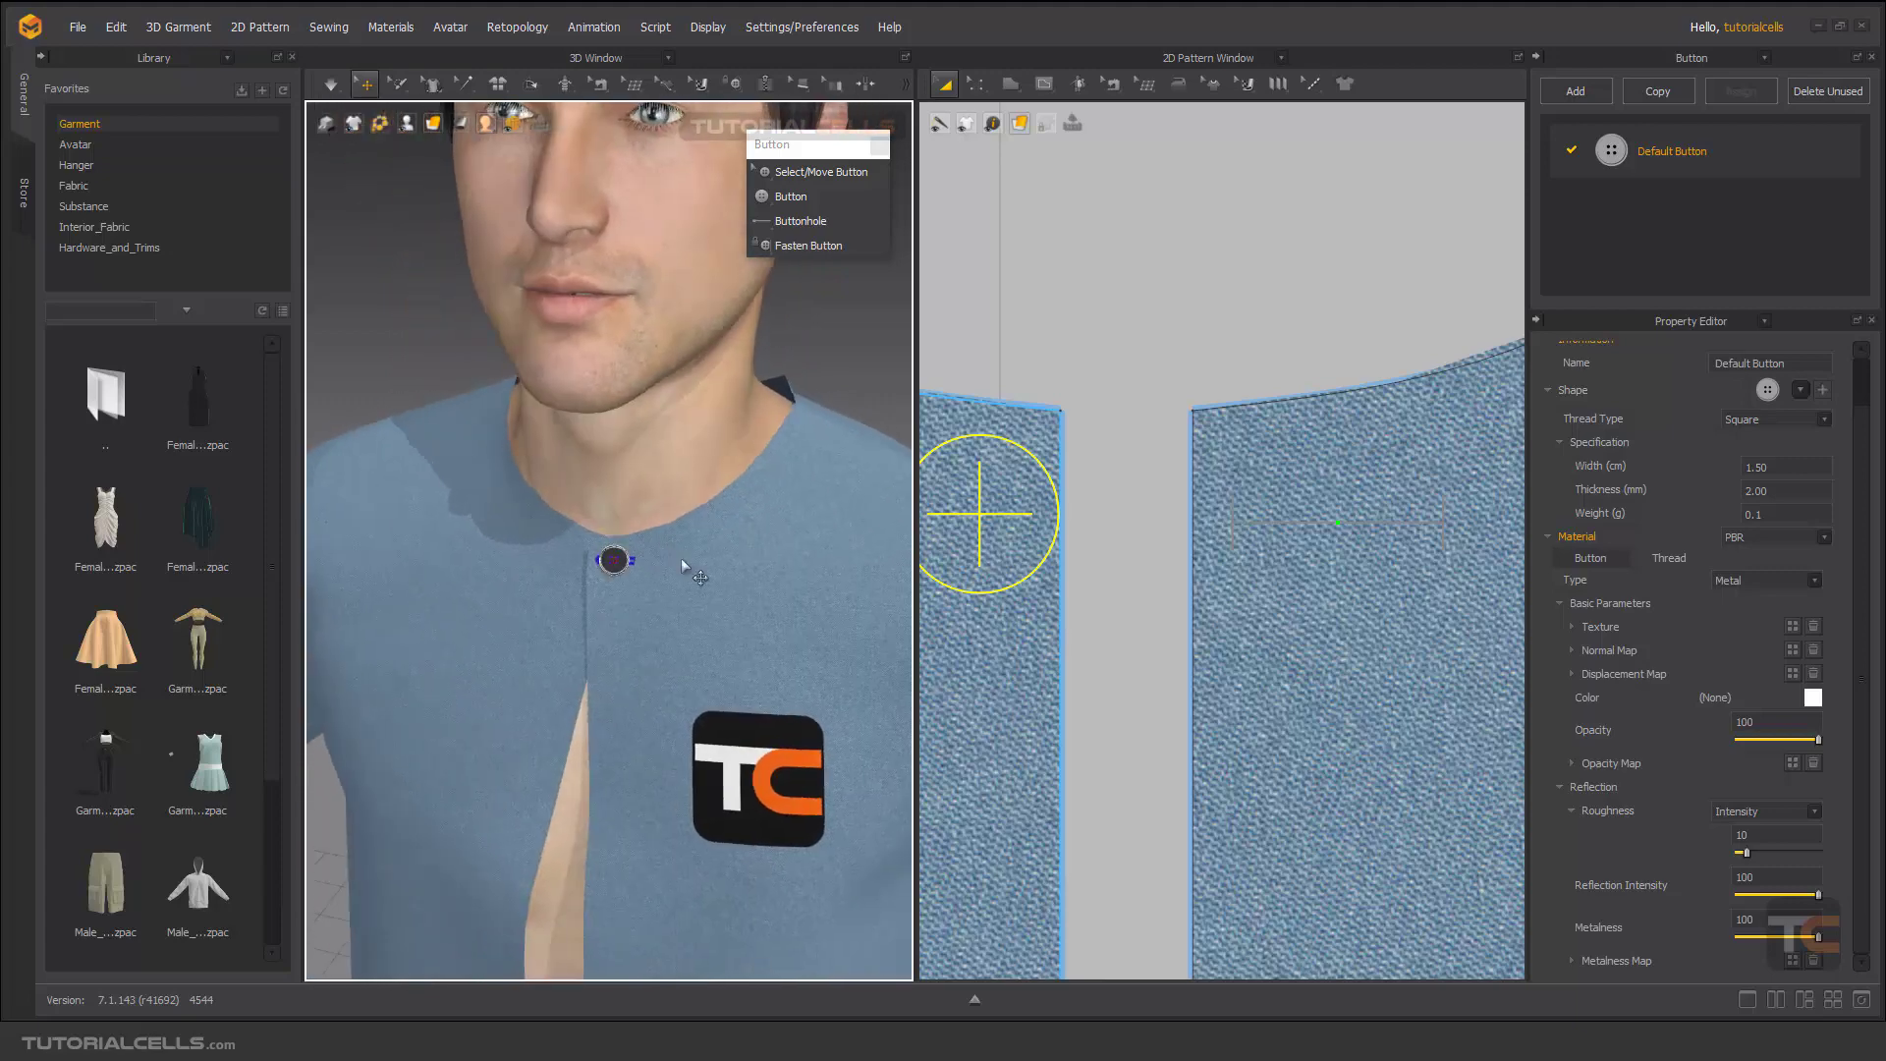
pyautogui.scroll(-6, 976, 545)
pyautogui.moveTo(978, 559); pyautogui.dragTo(1149, 410, button='right')
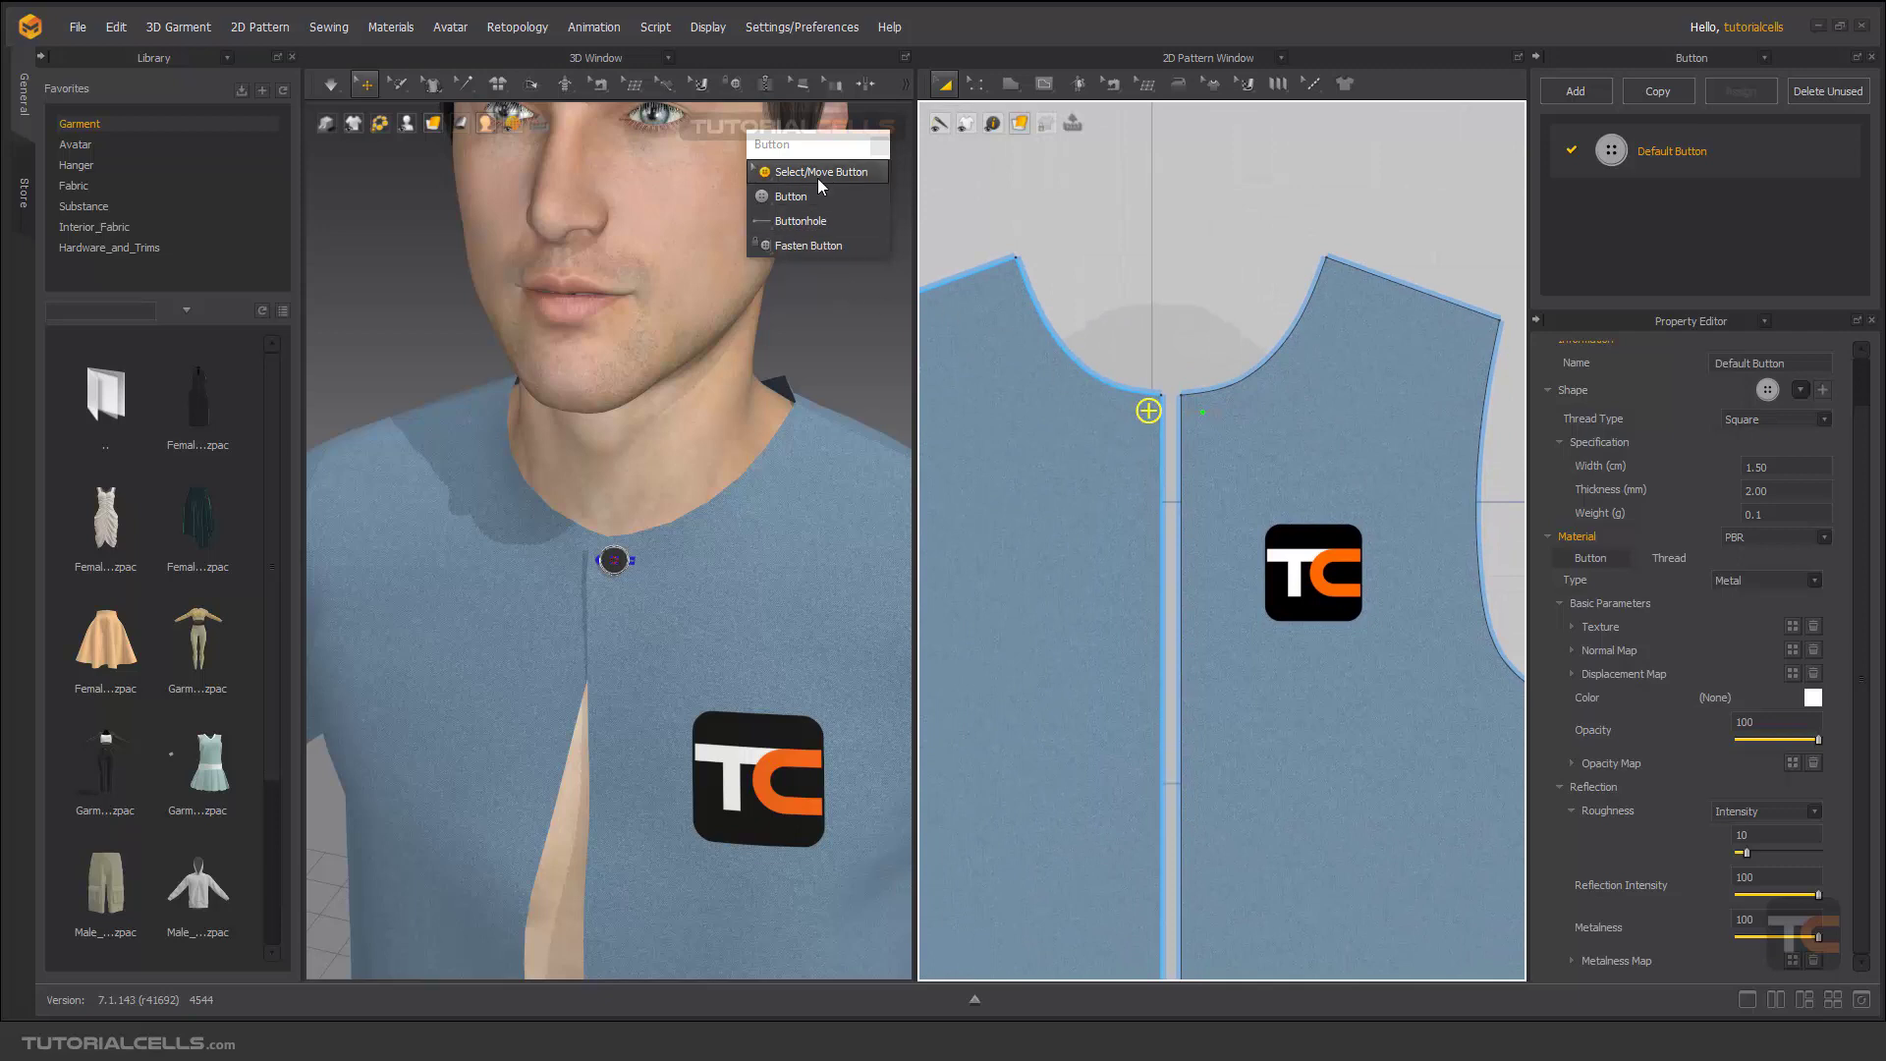
pyautogui.click(878, 146)
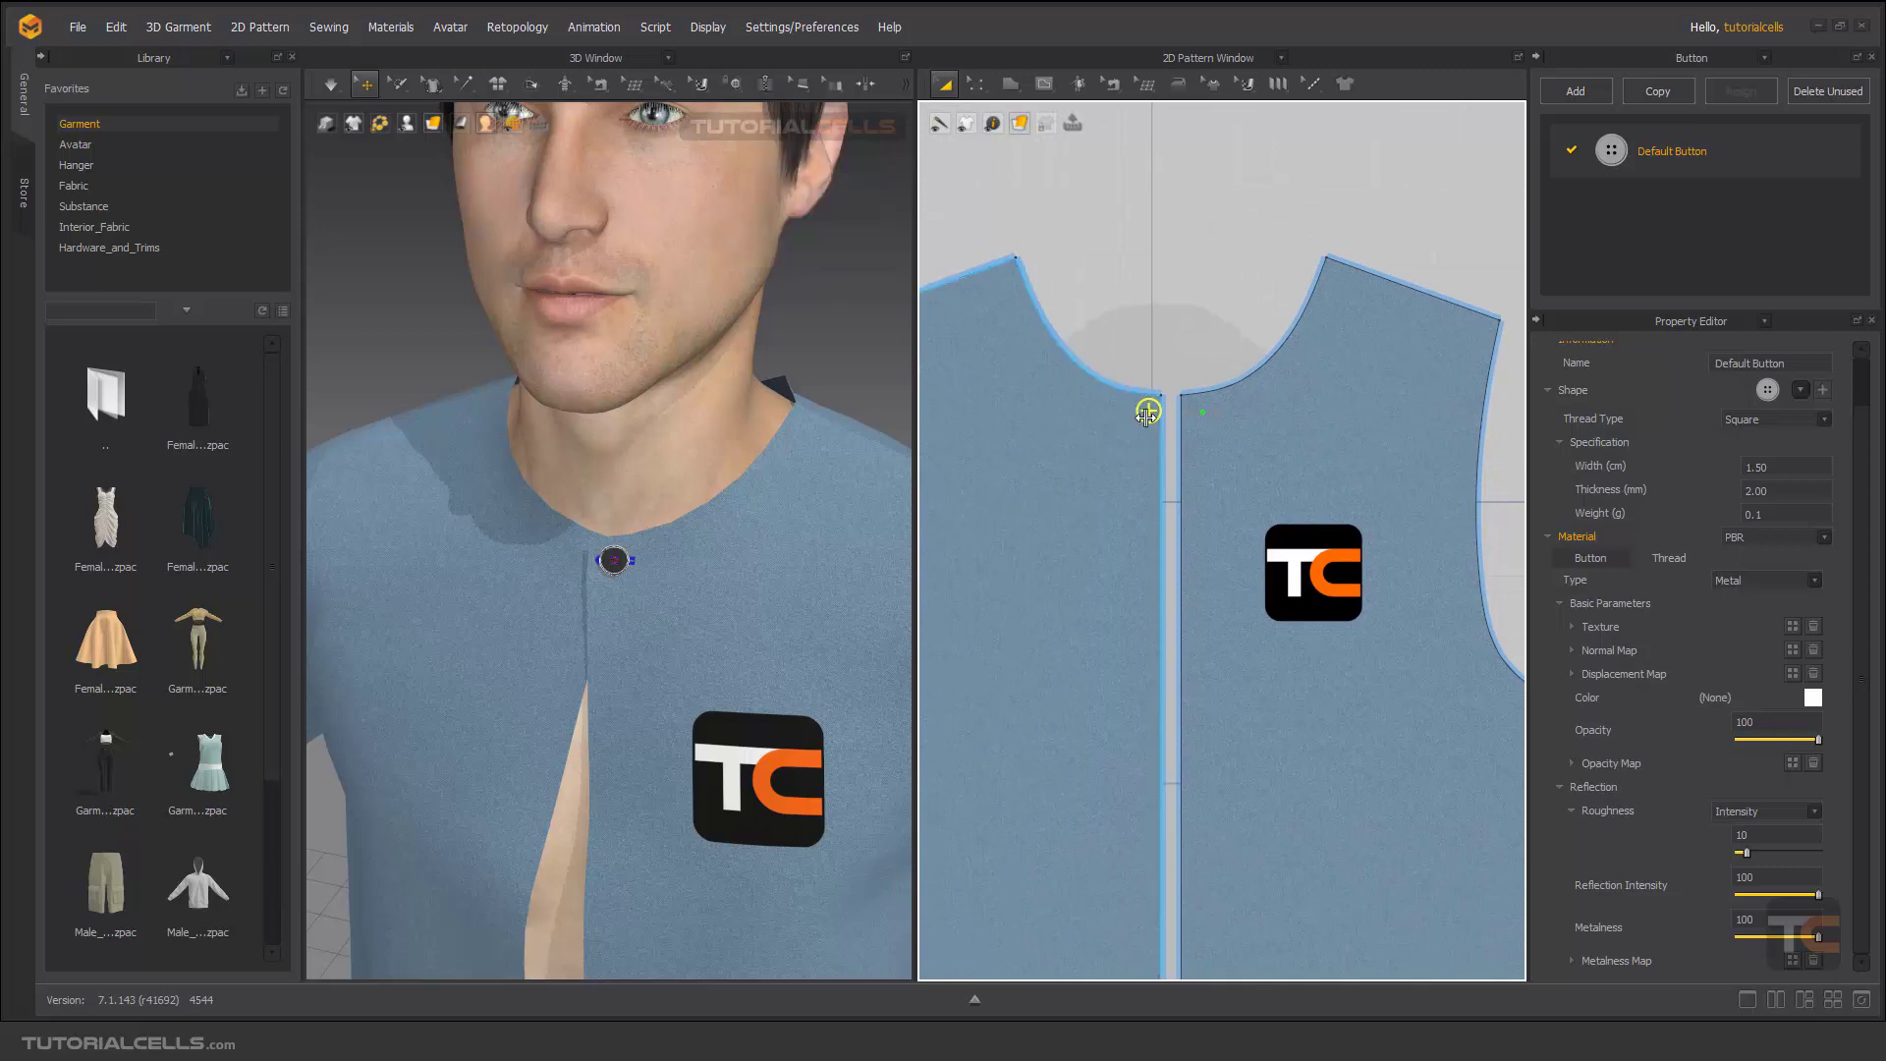
pyautogui.scroll(-5, 597, 904)
pyautogui.moveTo(617, 793); pyautogui.dragTo(628, 568, button='middle')
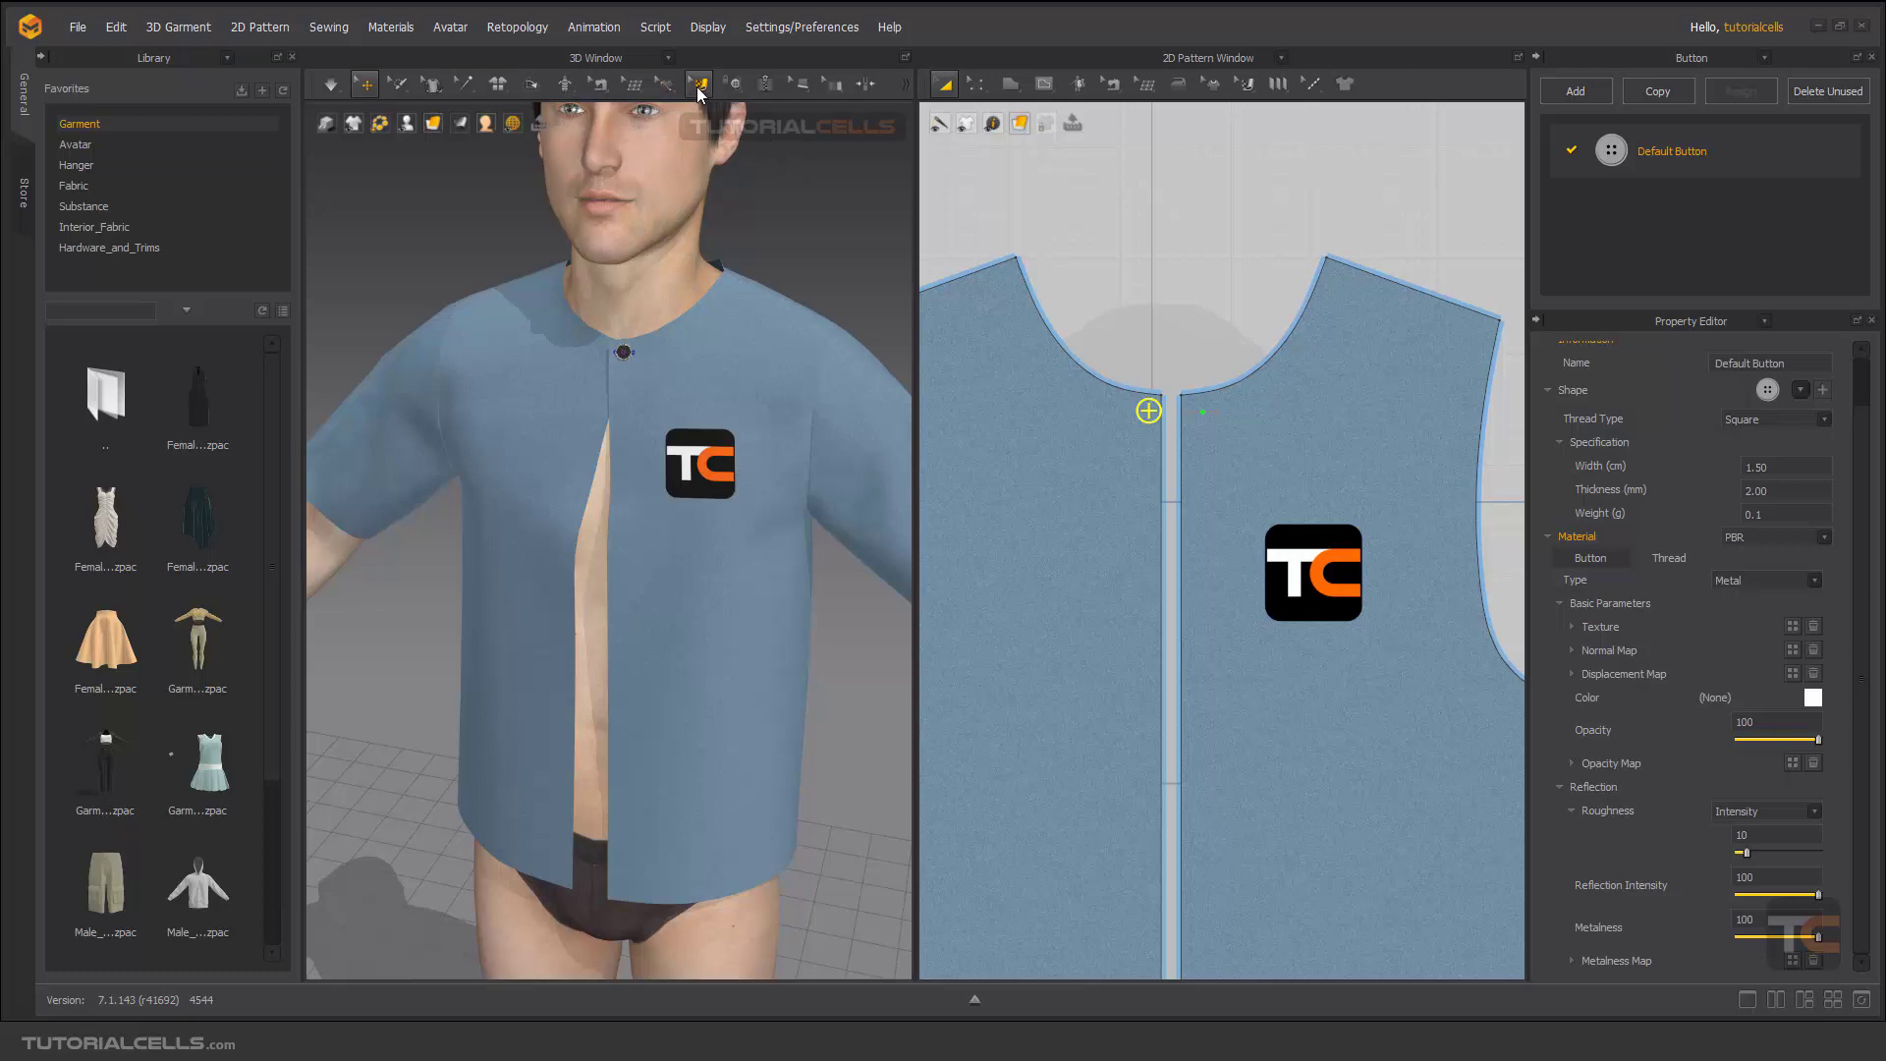
# Step: Copy the fastened top button and paste it directly below the original along the same front edge
pyautogui.click(732, 85)
pyautogui.click(1145, 411)
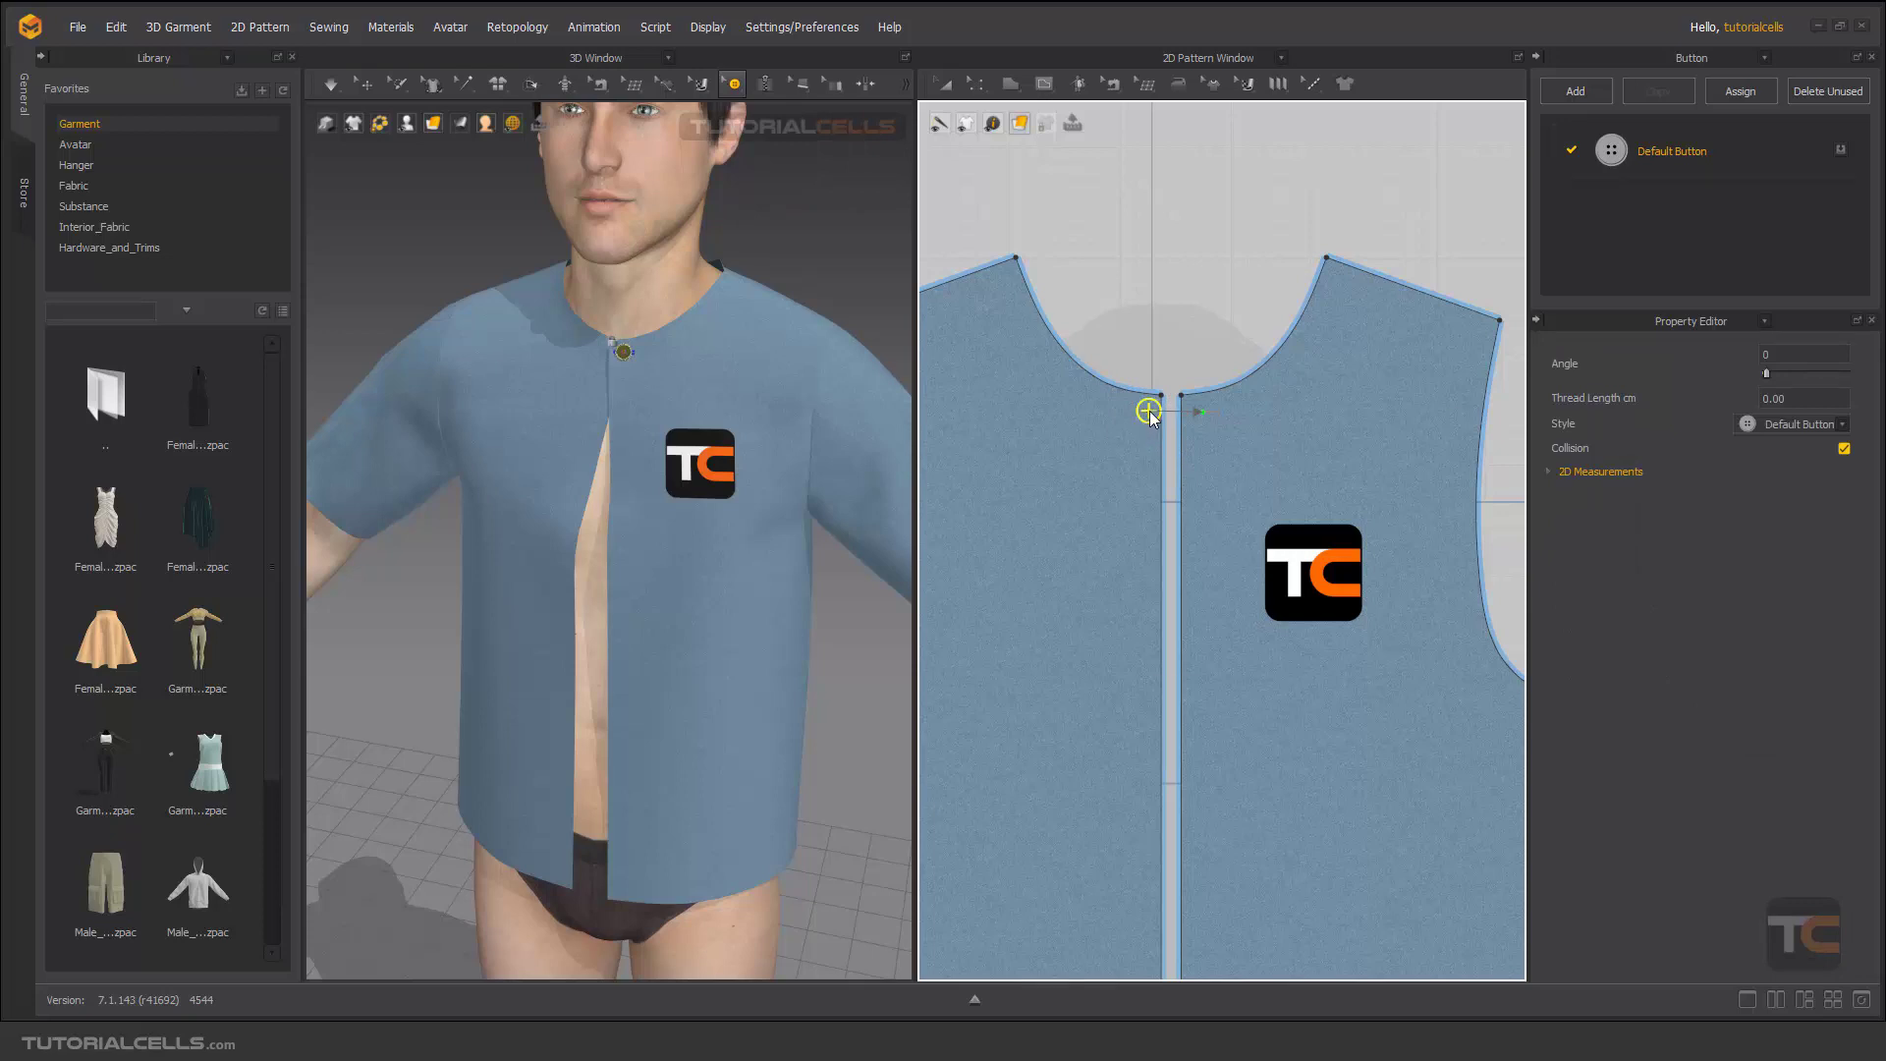
pyautogui.rightClick(1149, 415)
pyautogui.click(1179, 446)
pyautogui.hotkey('ctrl', 'v')
pyautogui.scroll(3, 1093, 471)
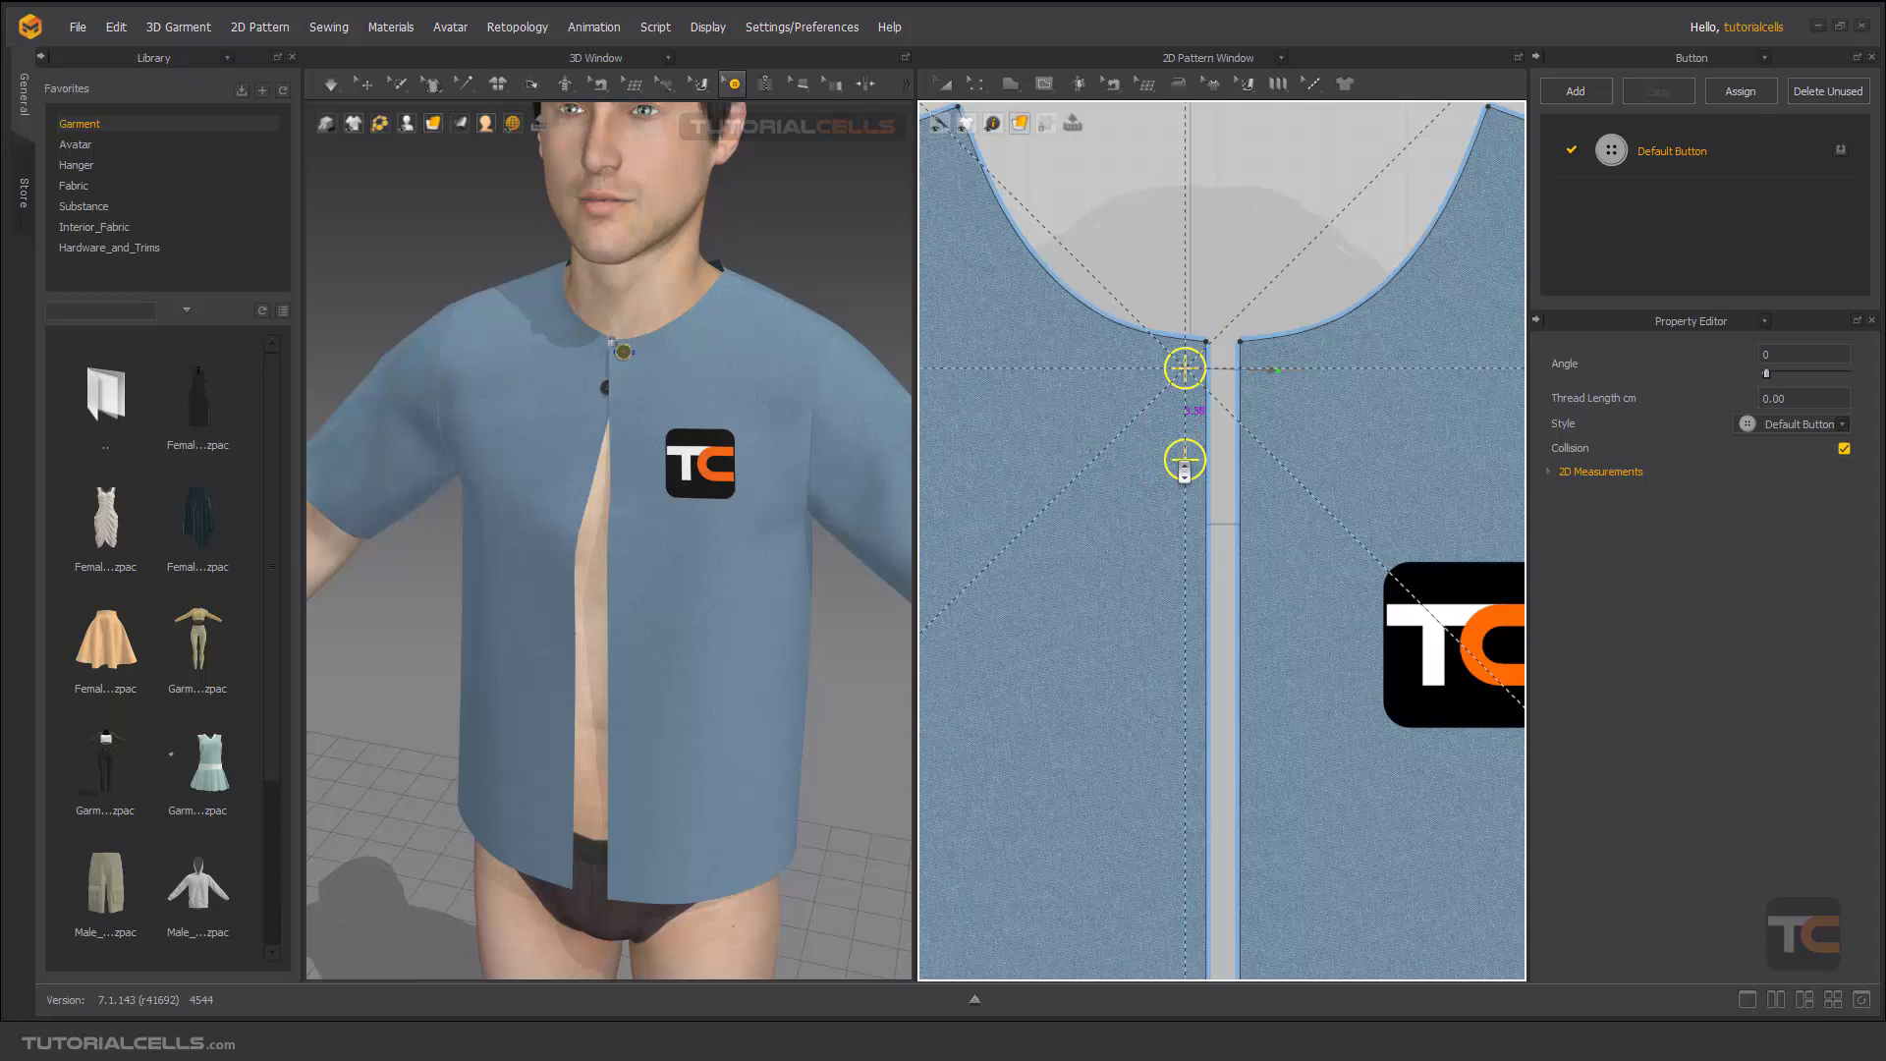
pyautogui.click(1184, 460)
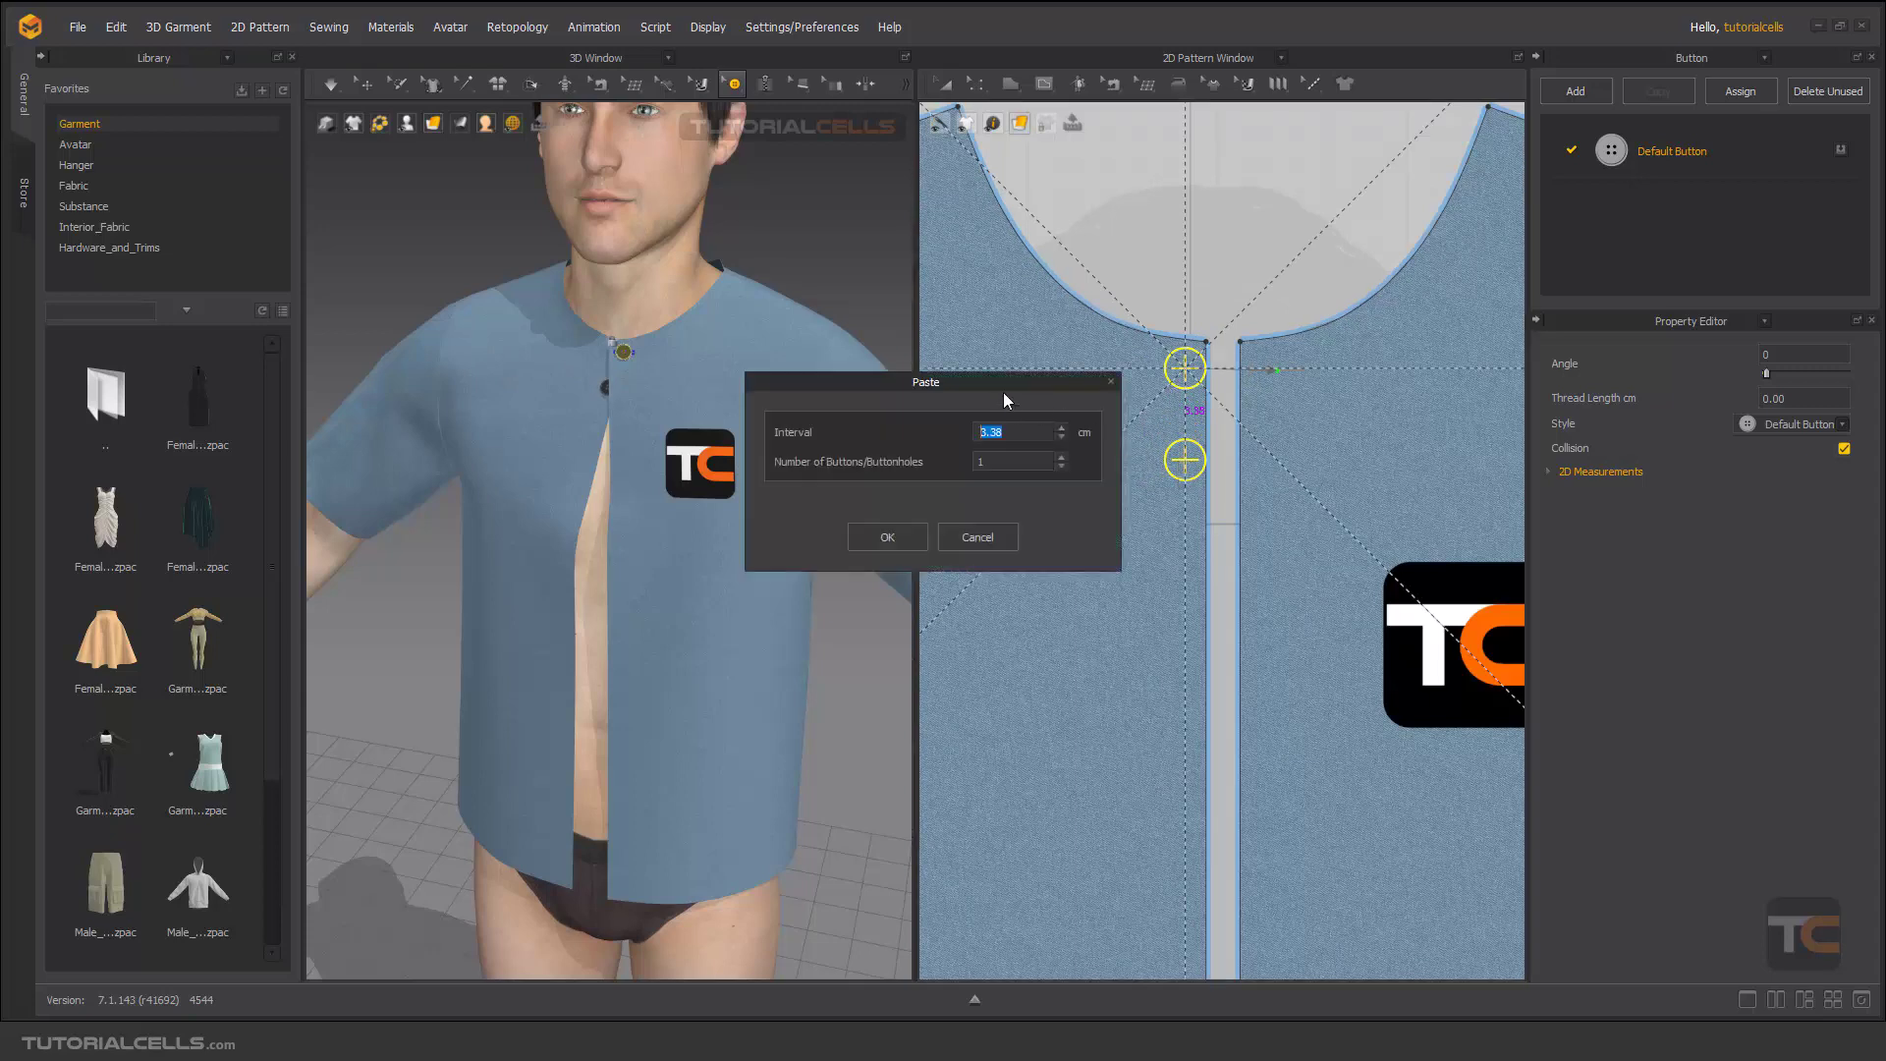
# Step: Set the pasted buttons to 7 copies at a 6.38 cm interval, confirm the paste, and clear the selection
pyautogui.moveTo(1000, 389); pyautogui.dragTo(989, 393)
pyautogui.click(1054, 453)
pyautogui.click(1055, 452)
pyautogui.click(1055, 453)
pyautogui.click(1055, 453)
pyautogui.click(1055, 453)
pyautogui.click(1056, 454)
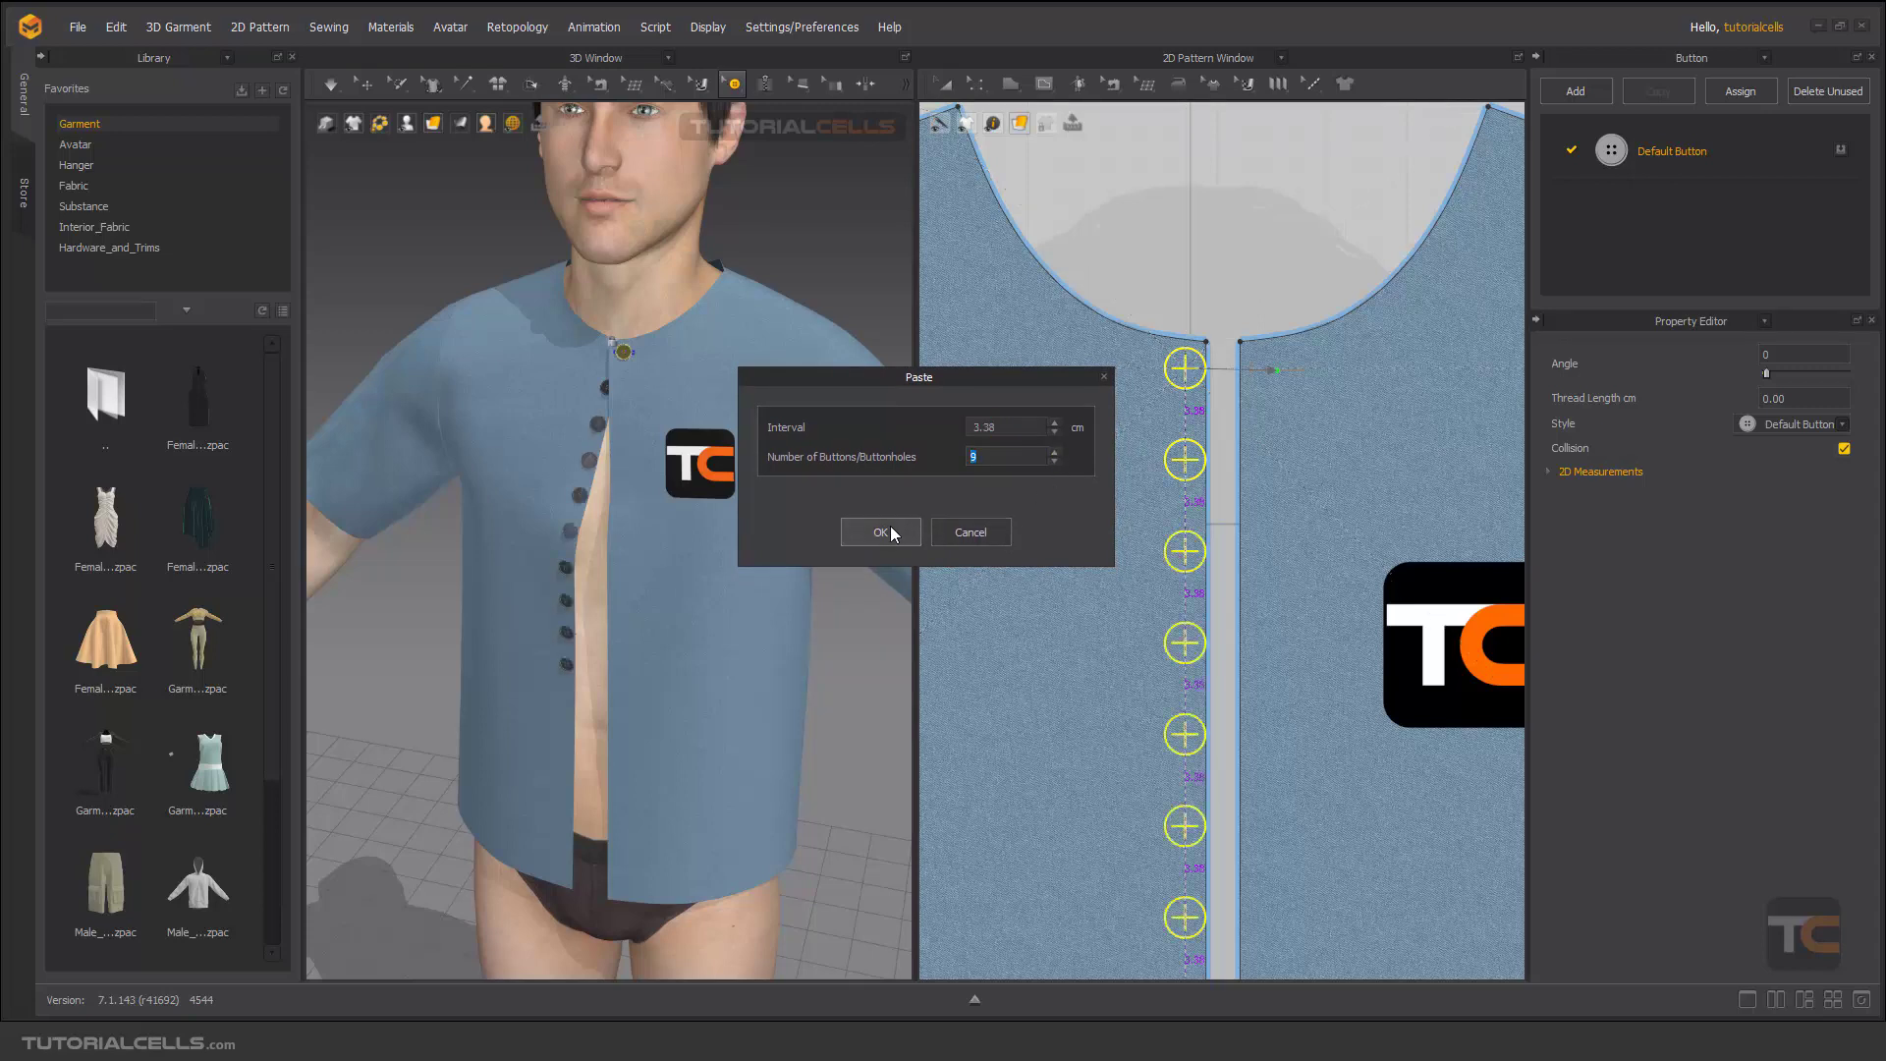
pyautogui.click(1055, 460)
pyautogui.click(1055, 459)
pyautogui.click(1055, 424)
pyautogui.click(1055, 424)
pyautogui.click(1055, 427)
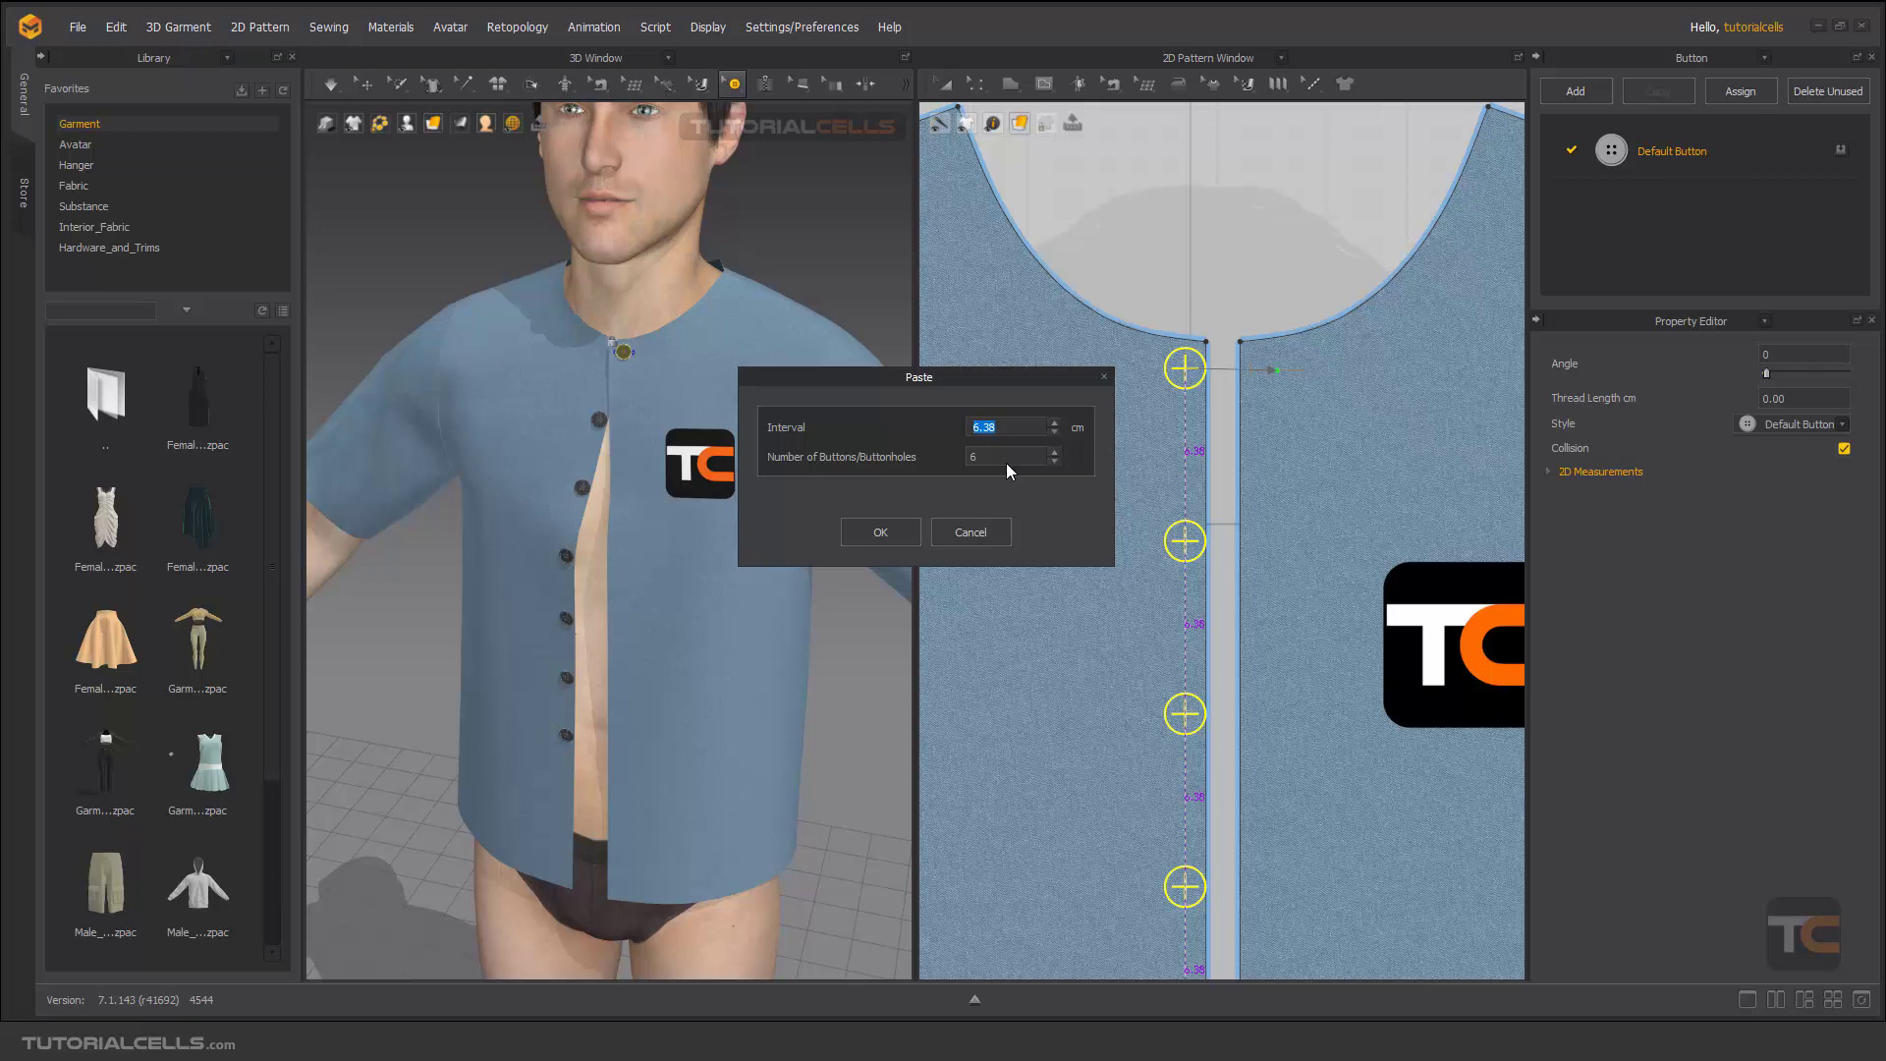
pyautogui.click(1054, 454)
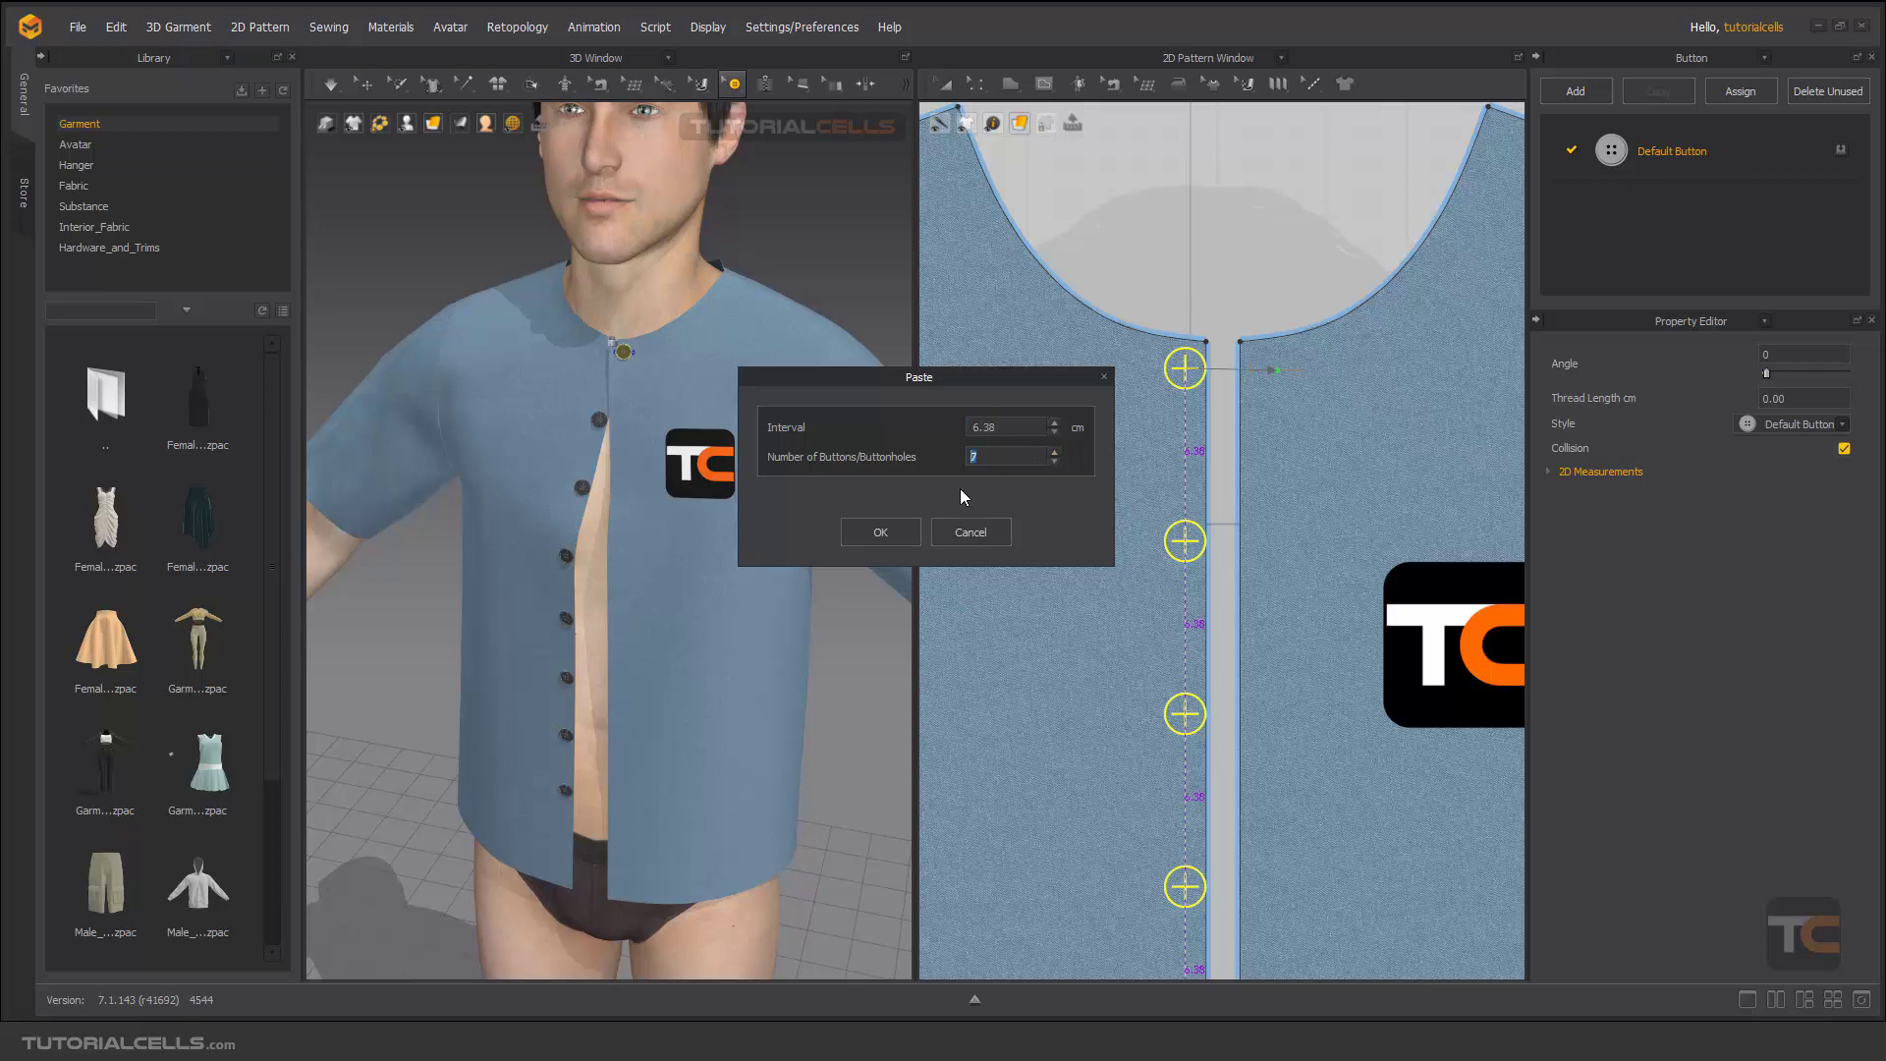
pyautogui.click(863, 536)
pyautogui.click(1148, 570)
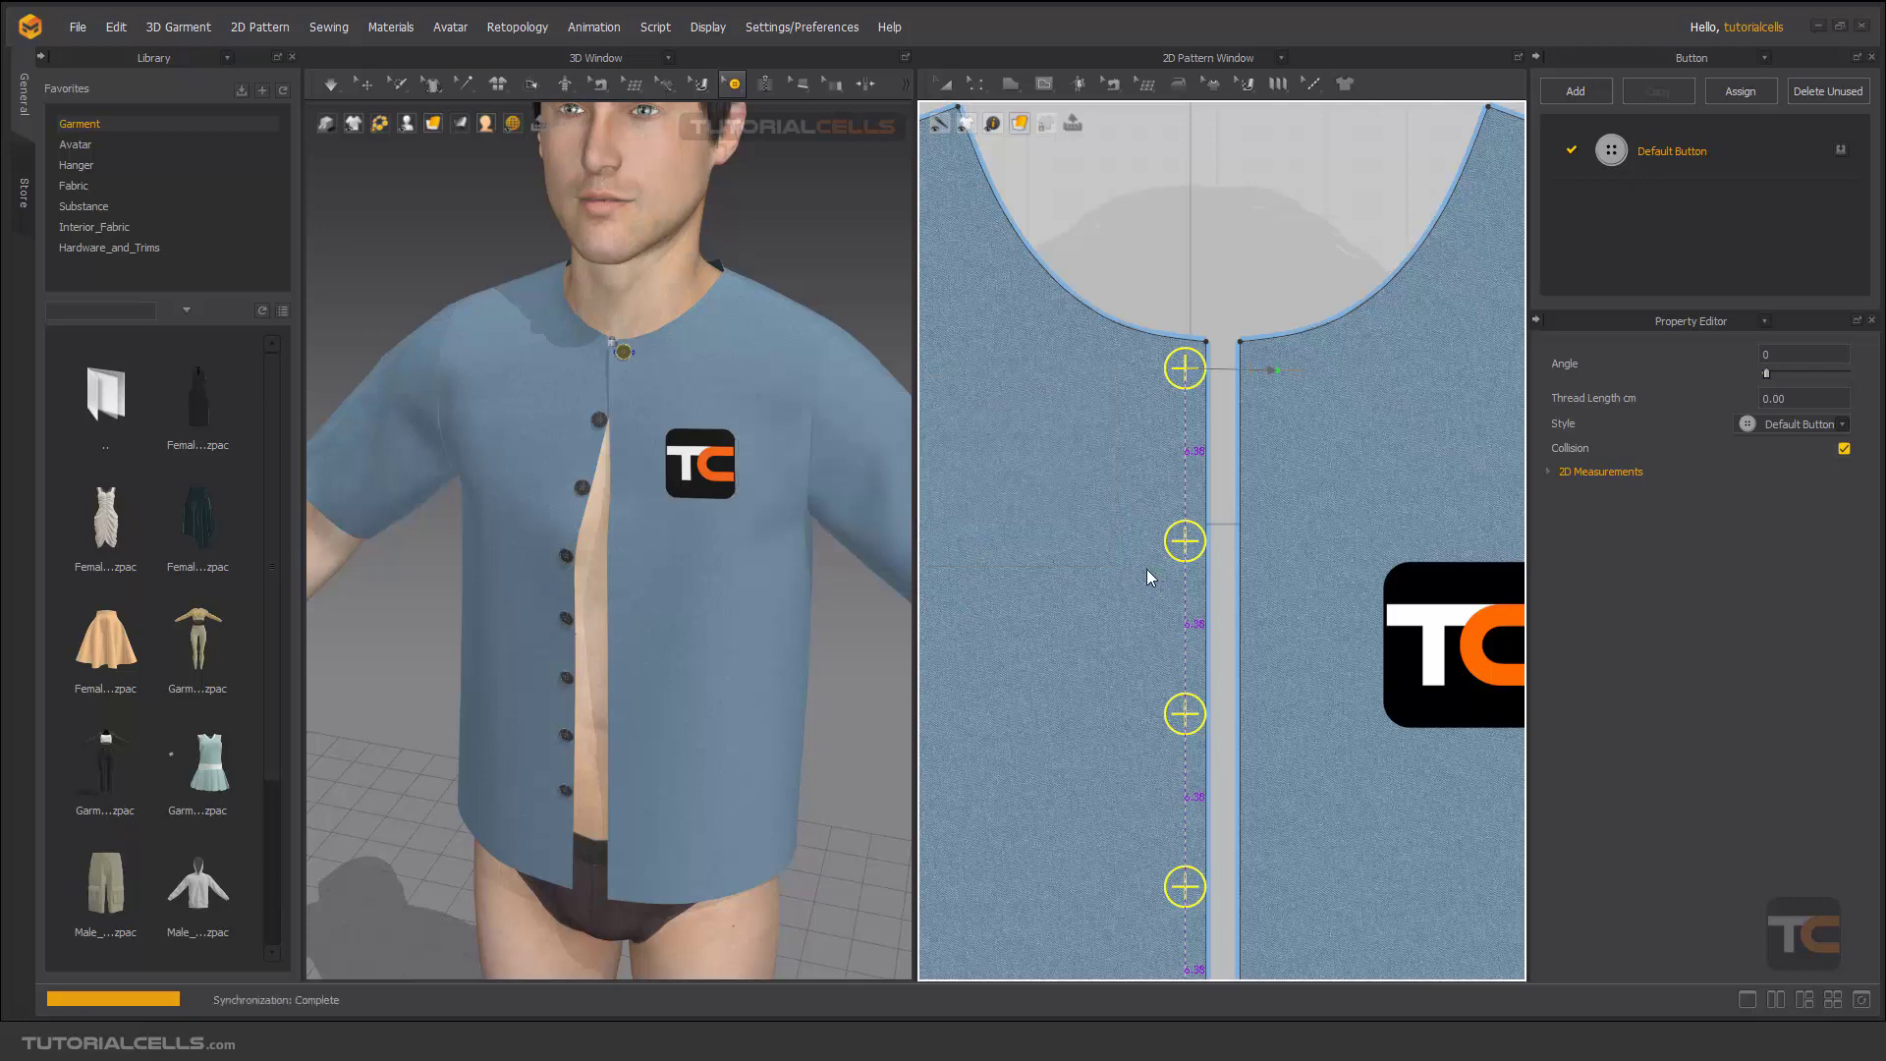
pyautogui.click(1037, 553)
# Step: Create a new white fabric and apply it to both front panels of the shirt
pyautogui.scroll(-4, 1094, 562)
pyautogui.scroll(3, 1100, 565)
pyautogui.moveTo(1115, 588); pyautogui.dragTo(1111, 389, button='middle')
pyautogui.scroll(-3, 1159, 550)
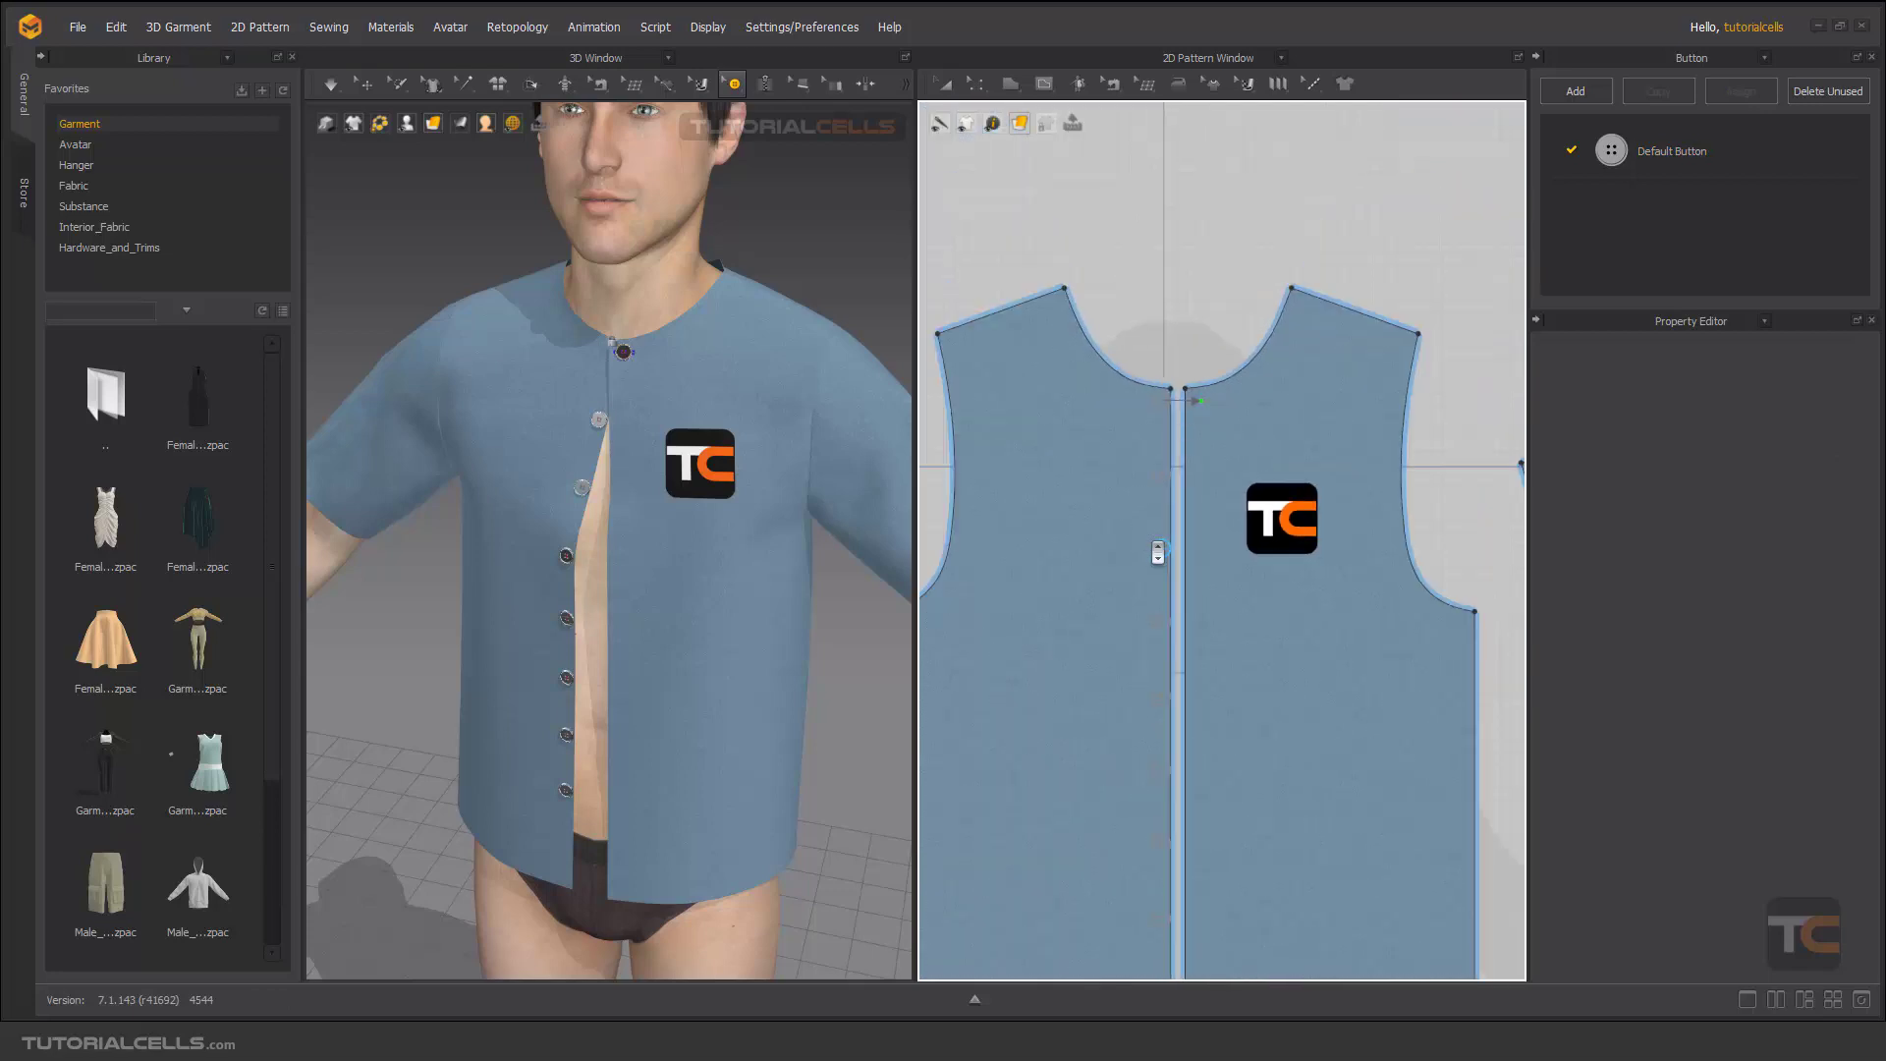
pyautogui.click(1709, 57)
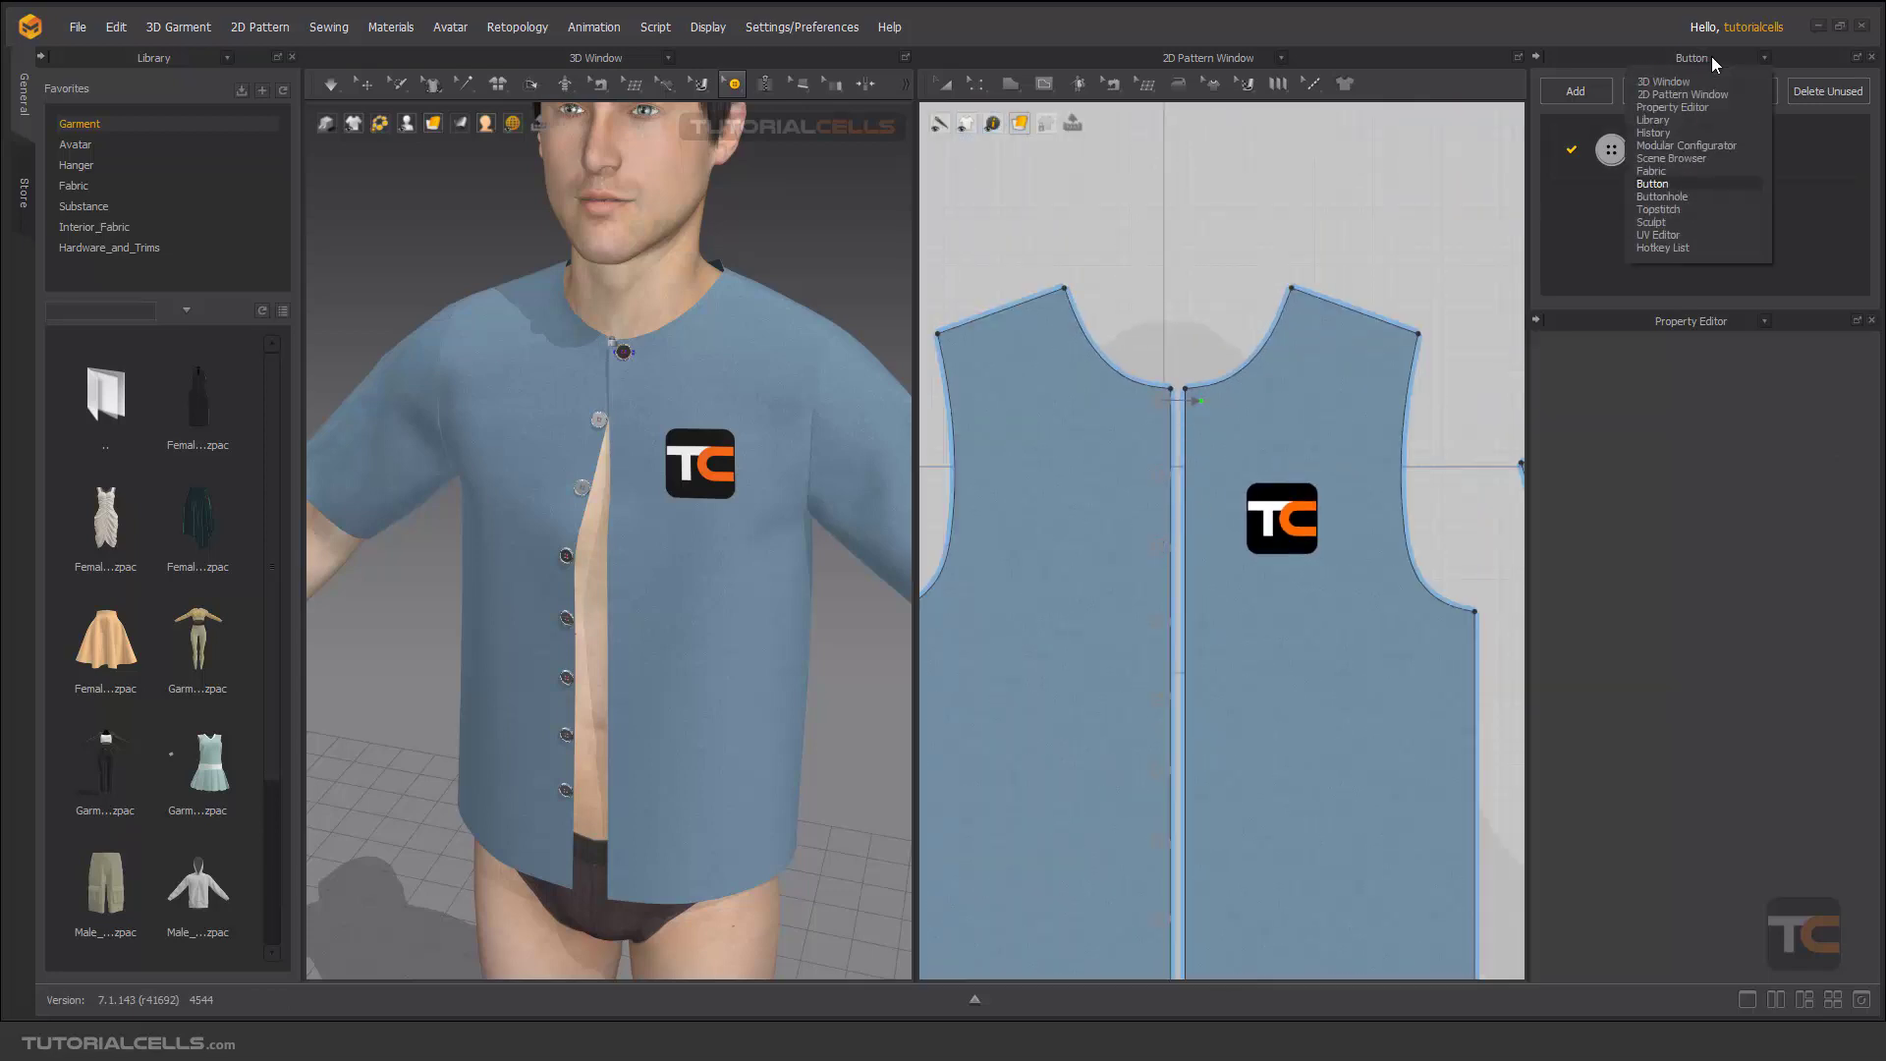
pyautogui.click(1674, 169)
pyautogui.click(1576, 91)
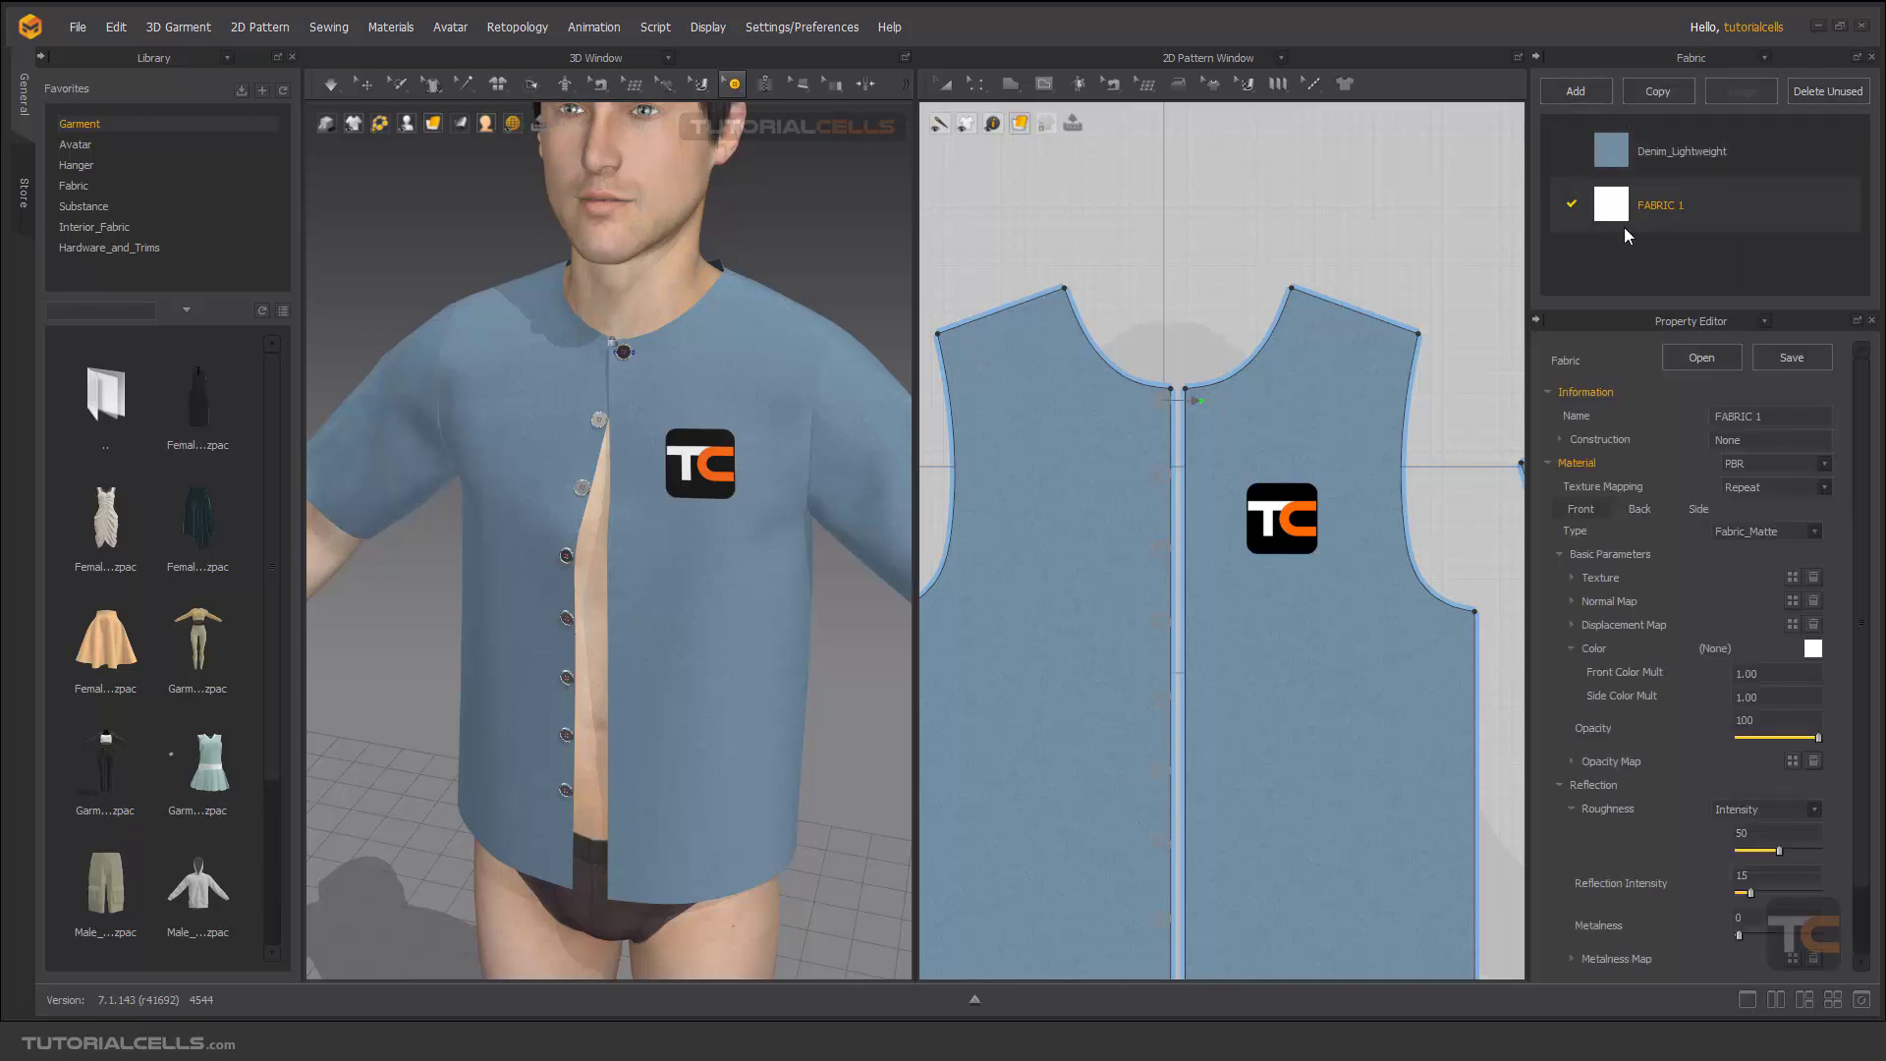
pyautogui.moveTo(1474, 256); pyautogui.dragTo(1293, 408)
pyautogui.moveTo(1616, 204); pyautogui.dragTo(1005, 380)
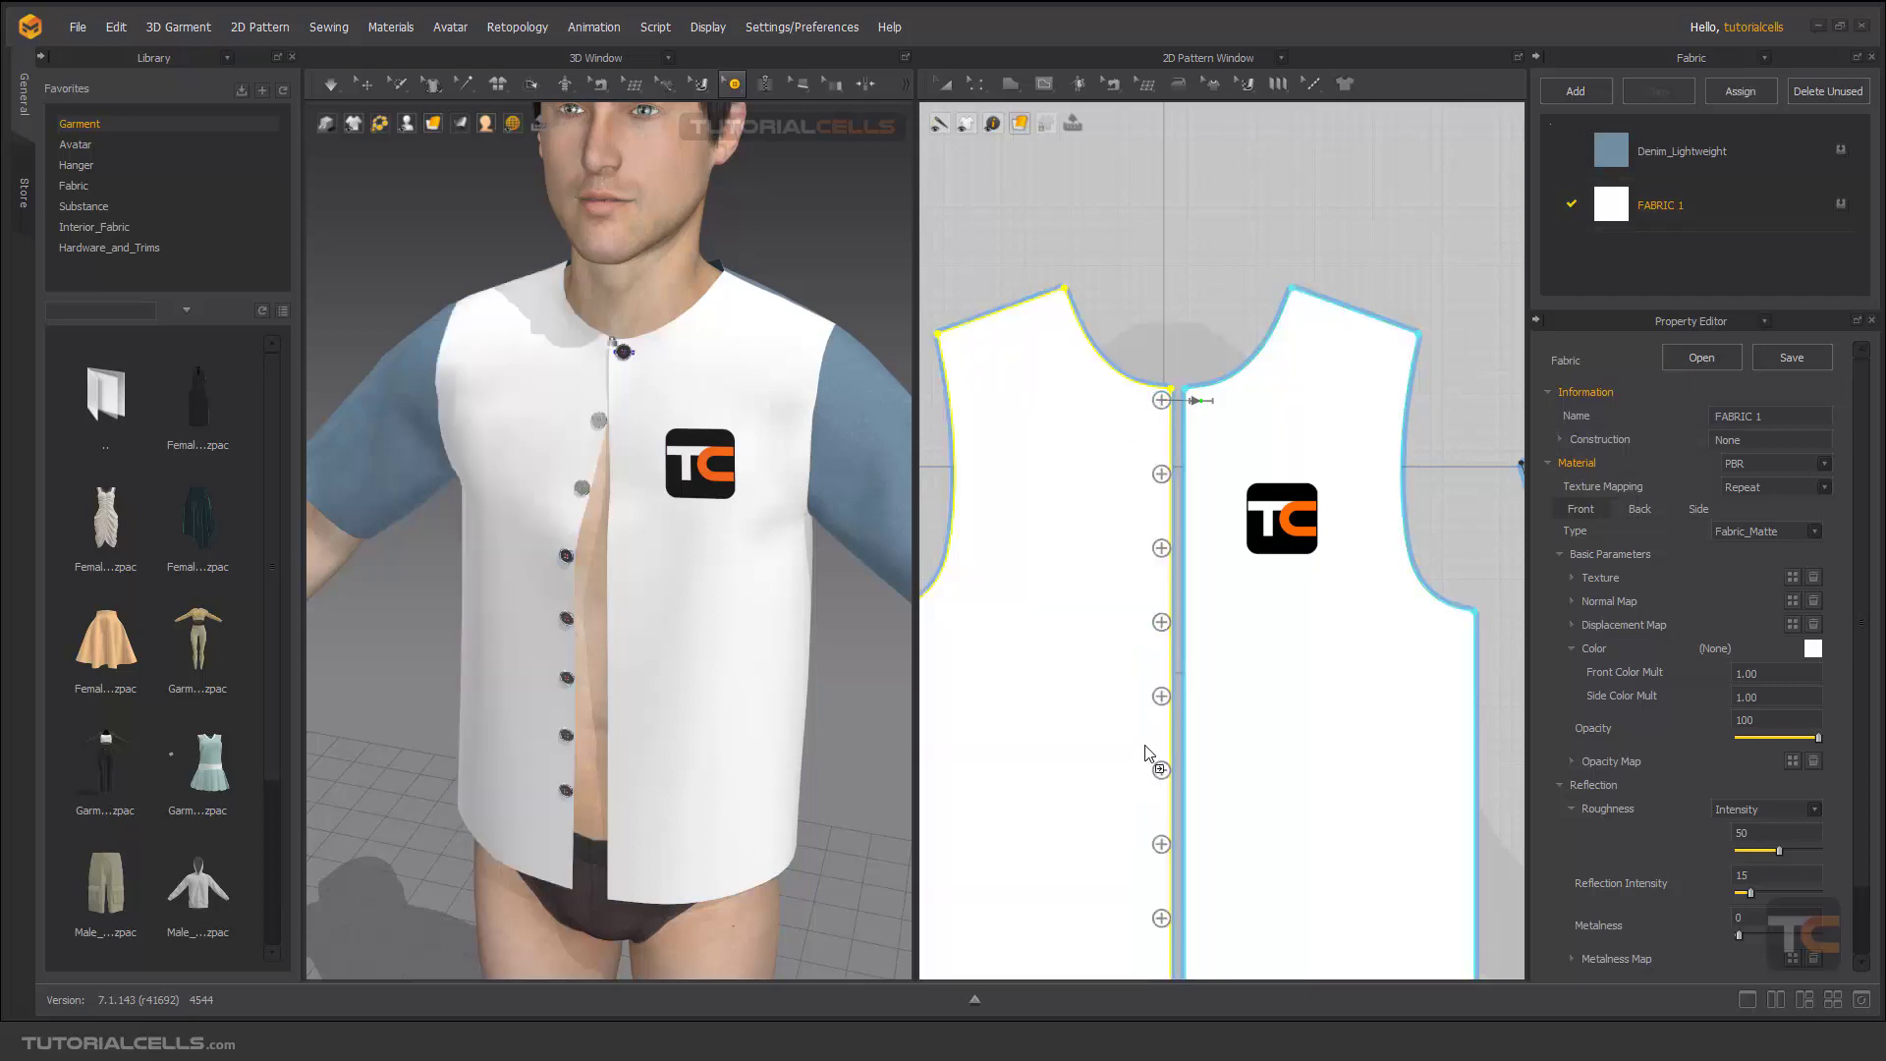
# Step: Select the whole column of buttons and duplicate them as buttonholes onto the symmetric front panel
pyautogui.scroll(5, 1182, 493)
pyautogui.scroll(-7, 1114, 432)
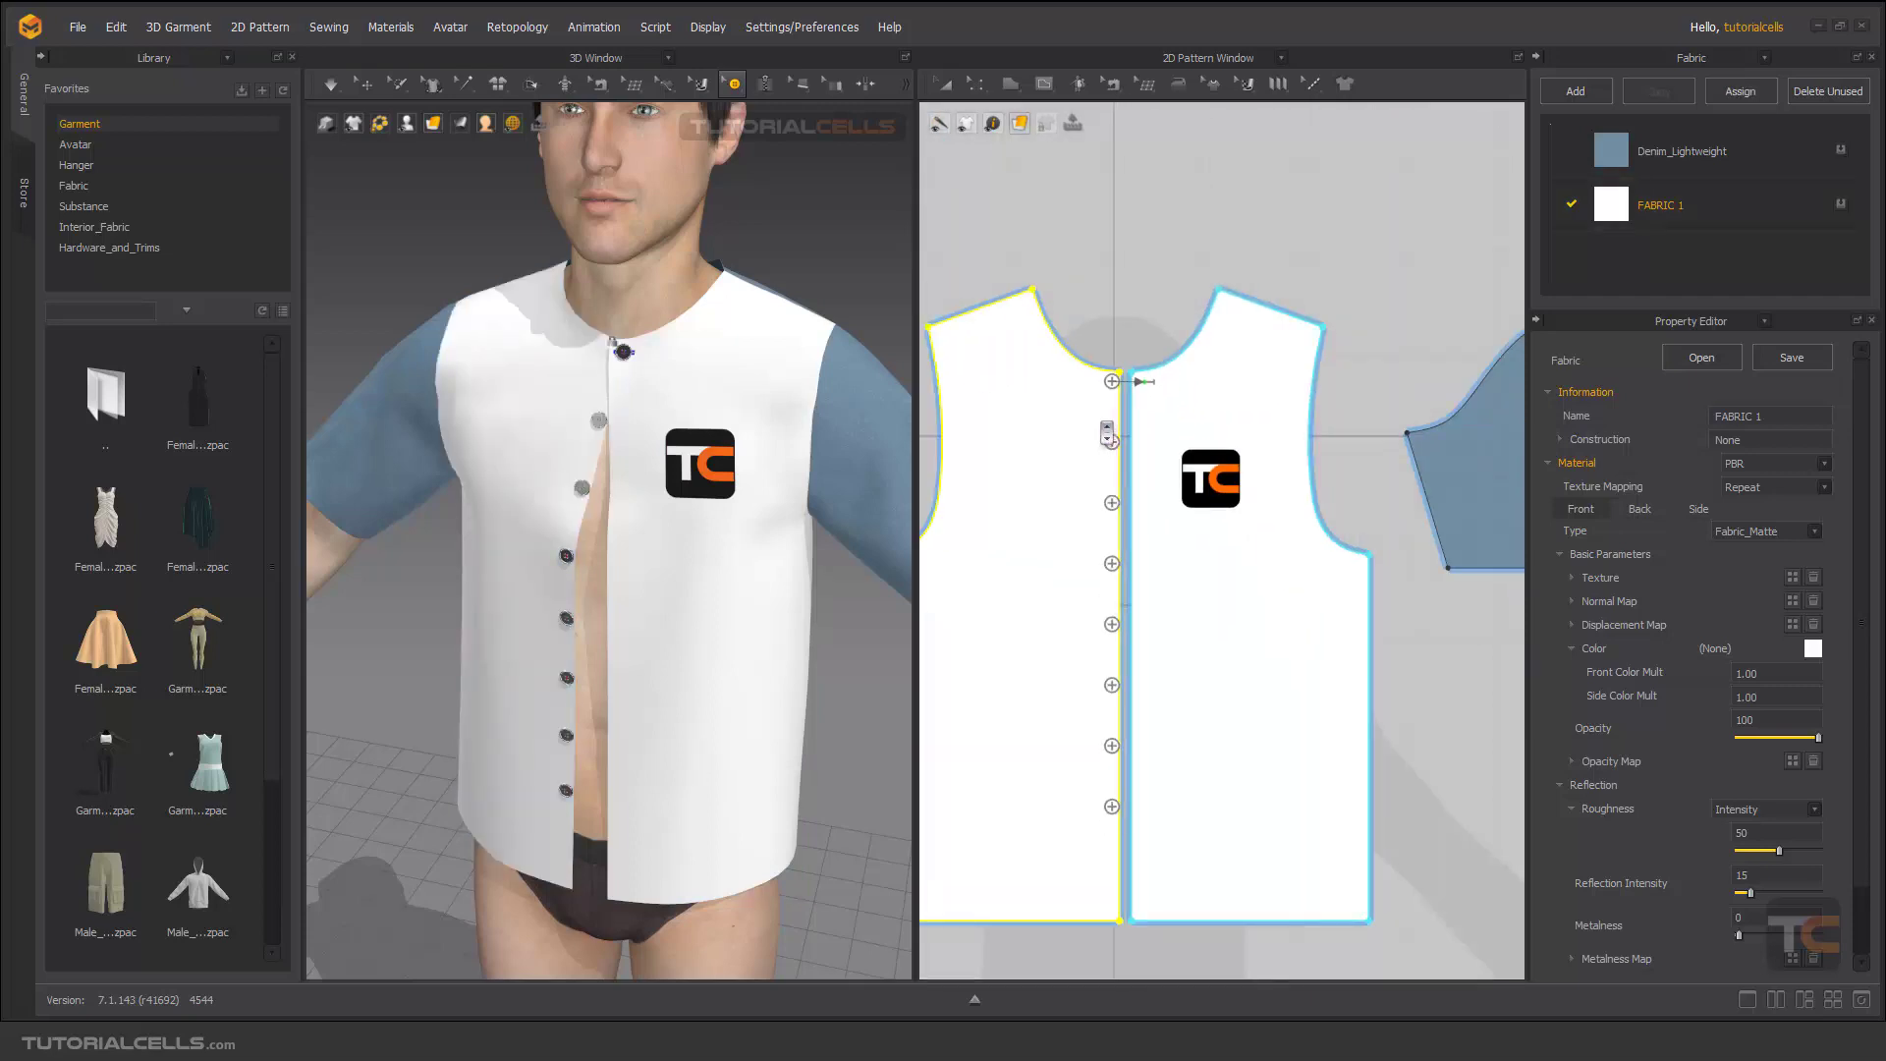
pyautogui.click(735, 89)
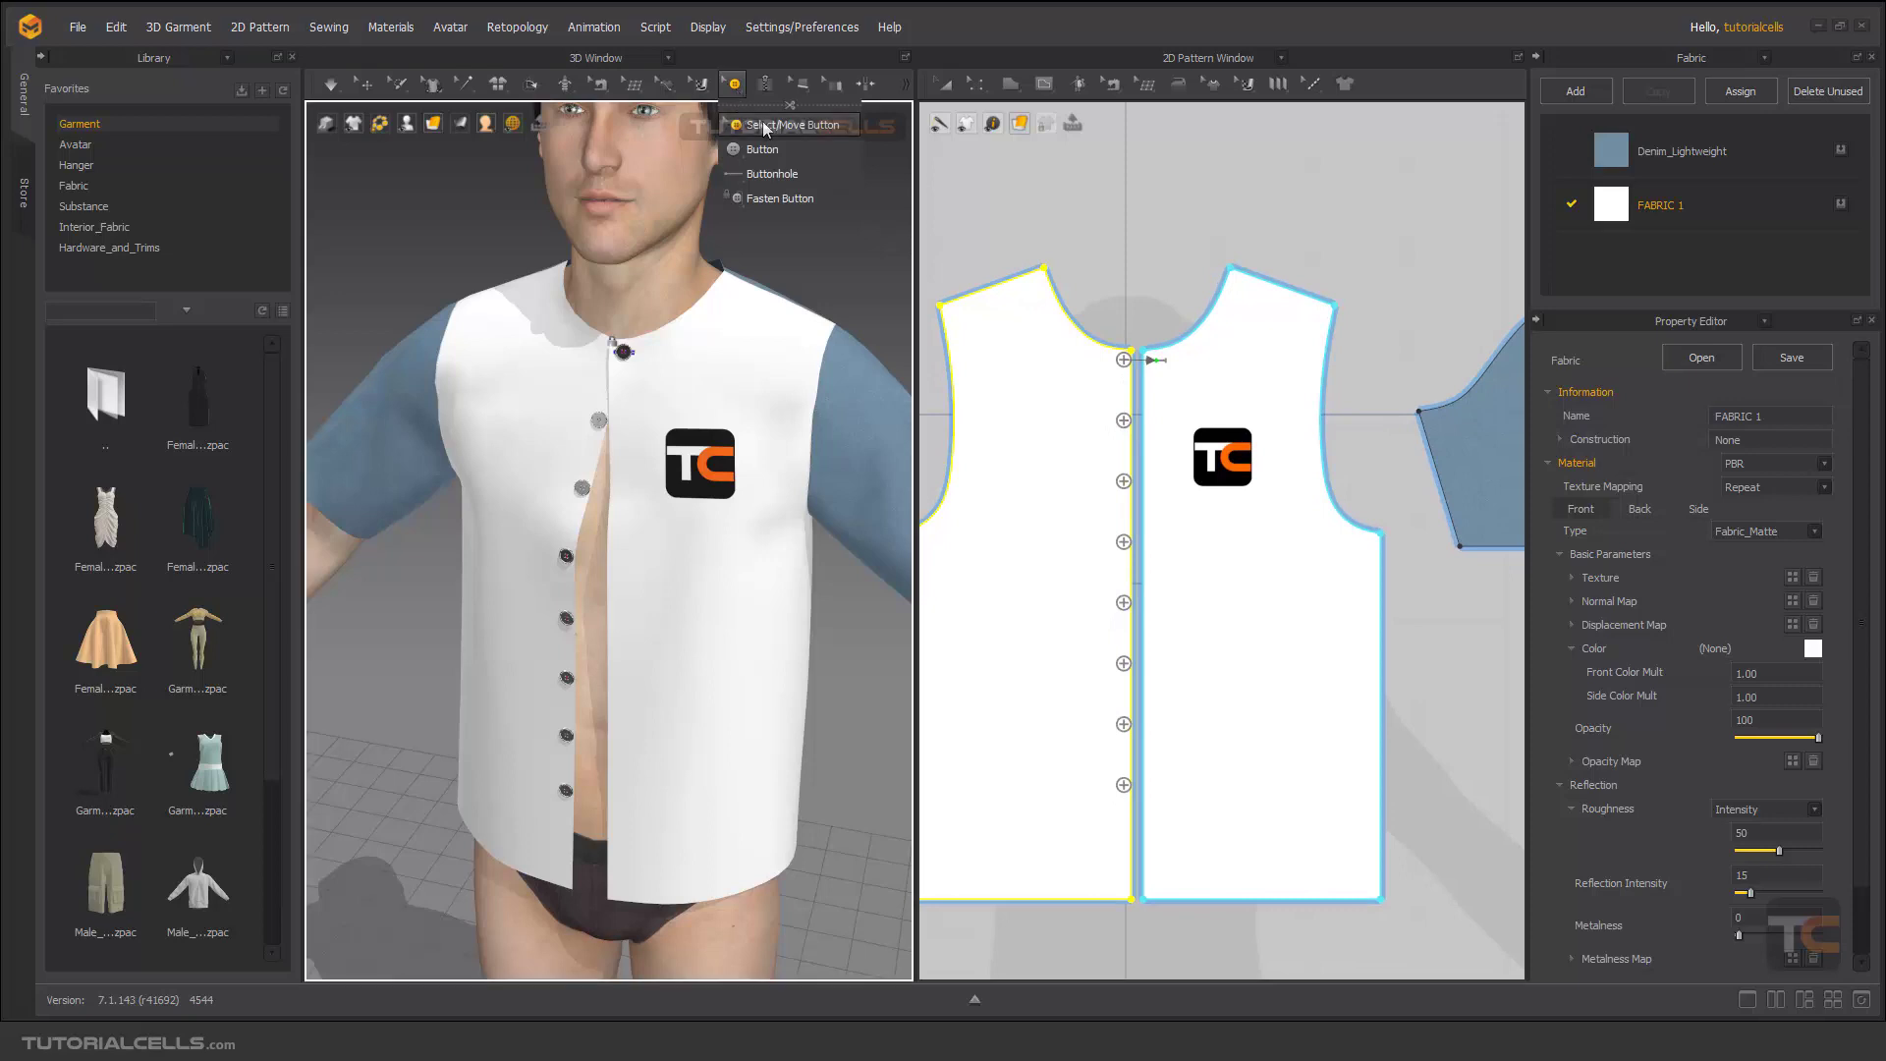
pyautogui.click(762, 122)
pyautogui.moveTo(1082, 286); pyautogui.dragTo(1144, 829)
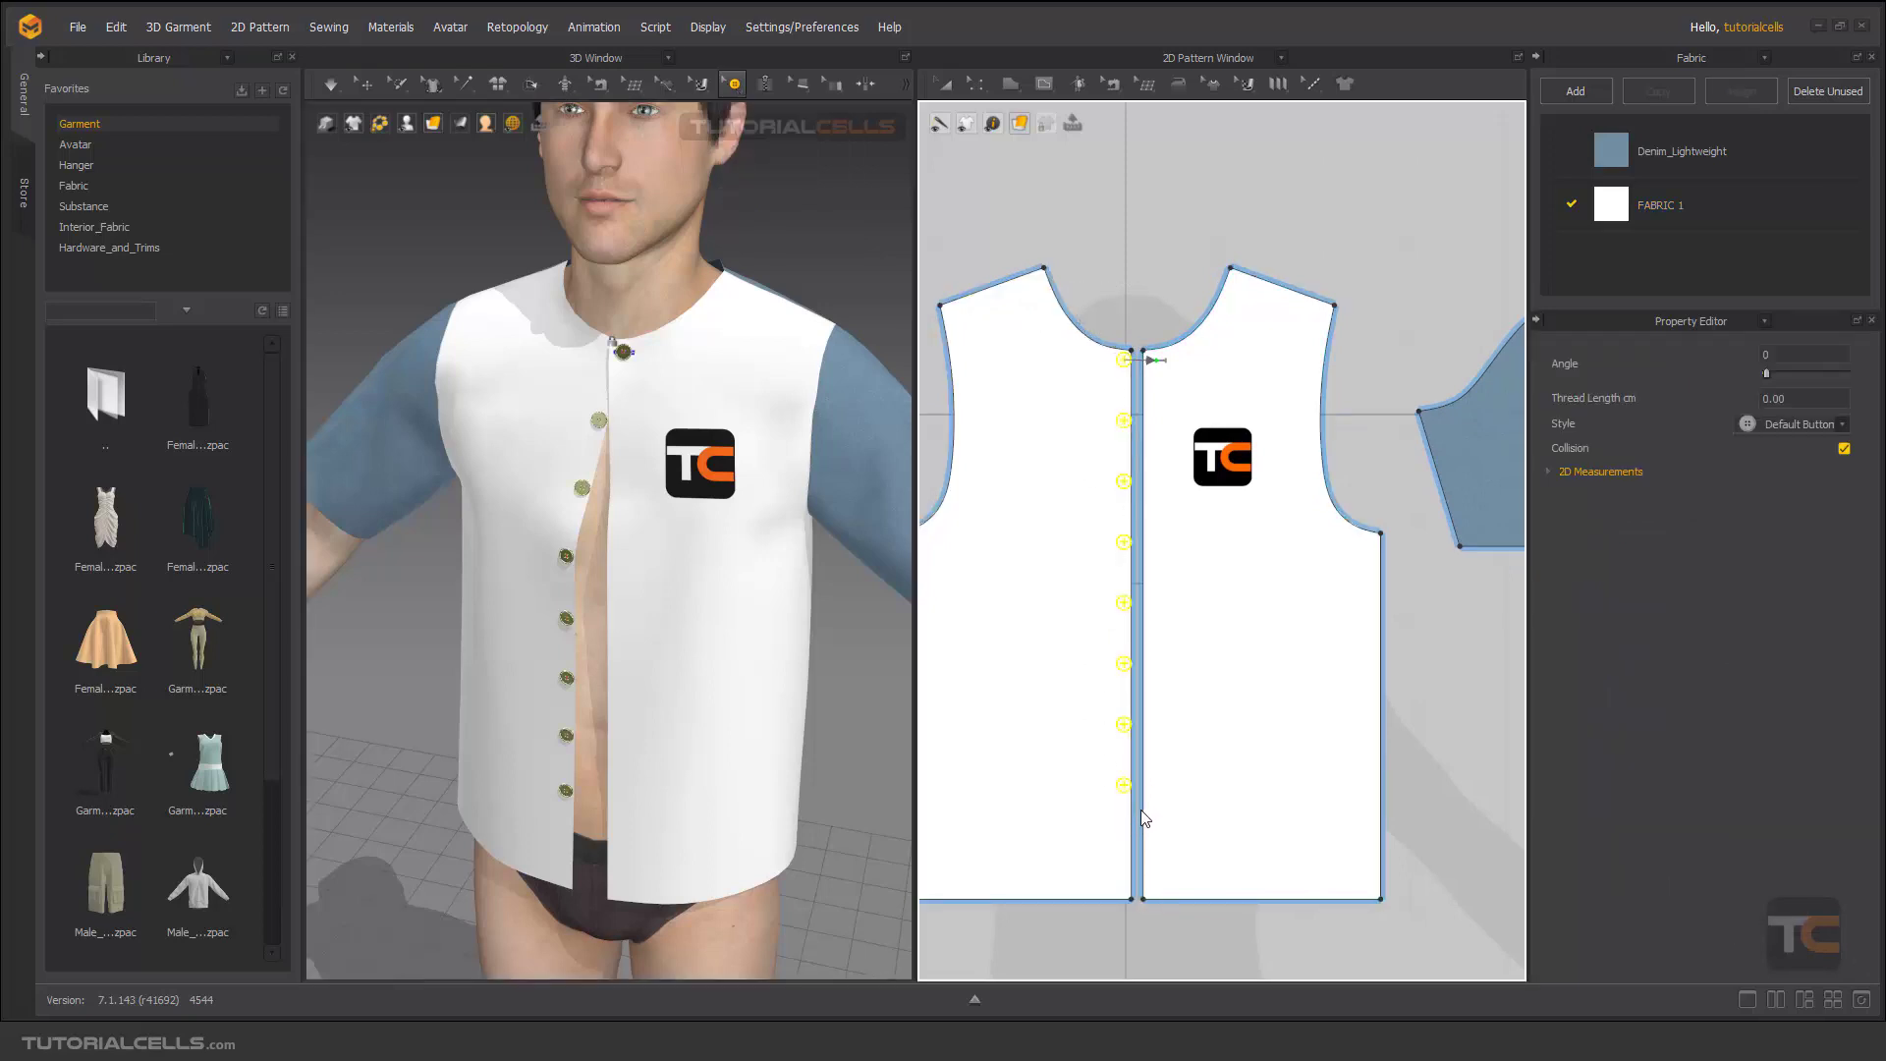
pyautogui.scroll(5, 1124, 463)
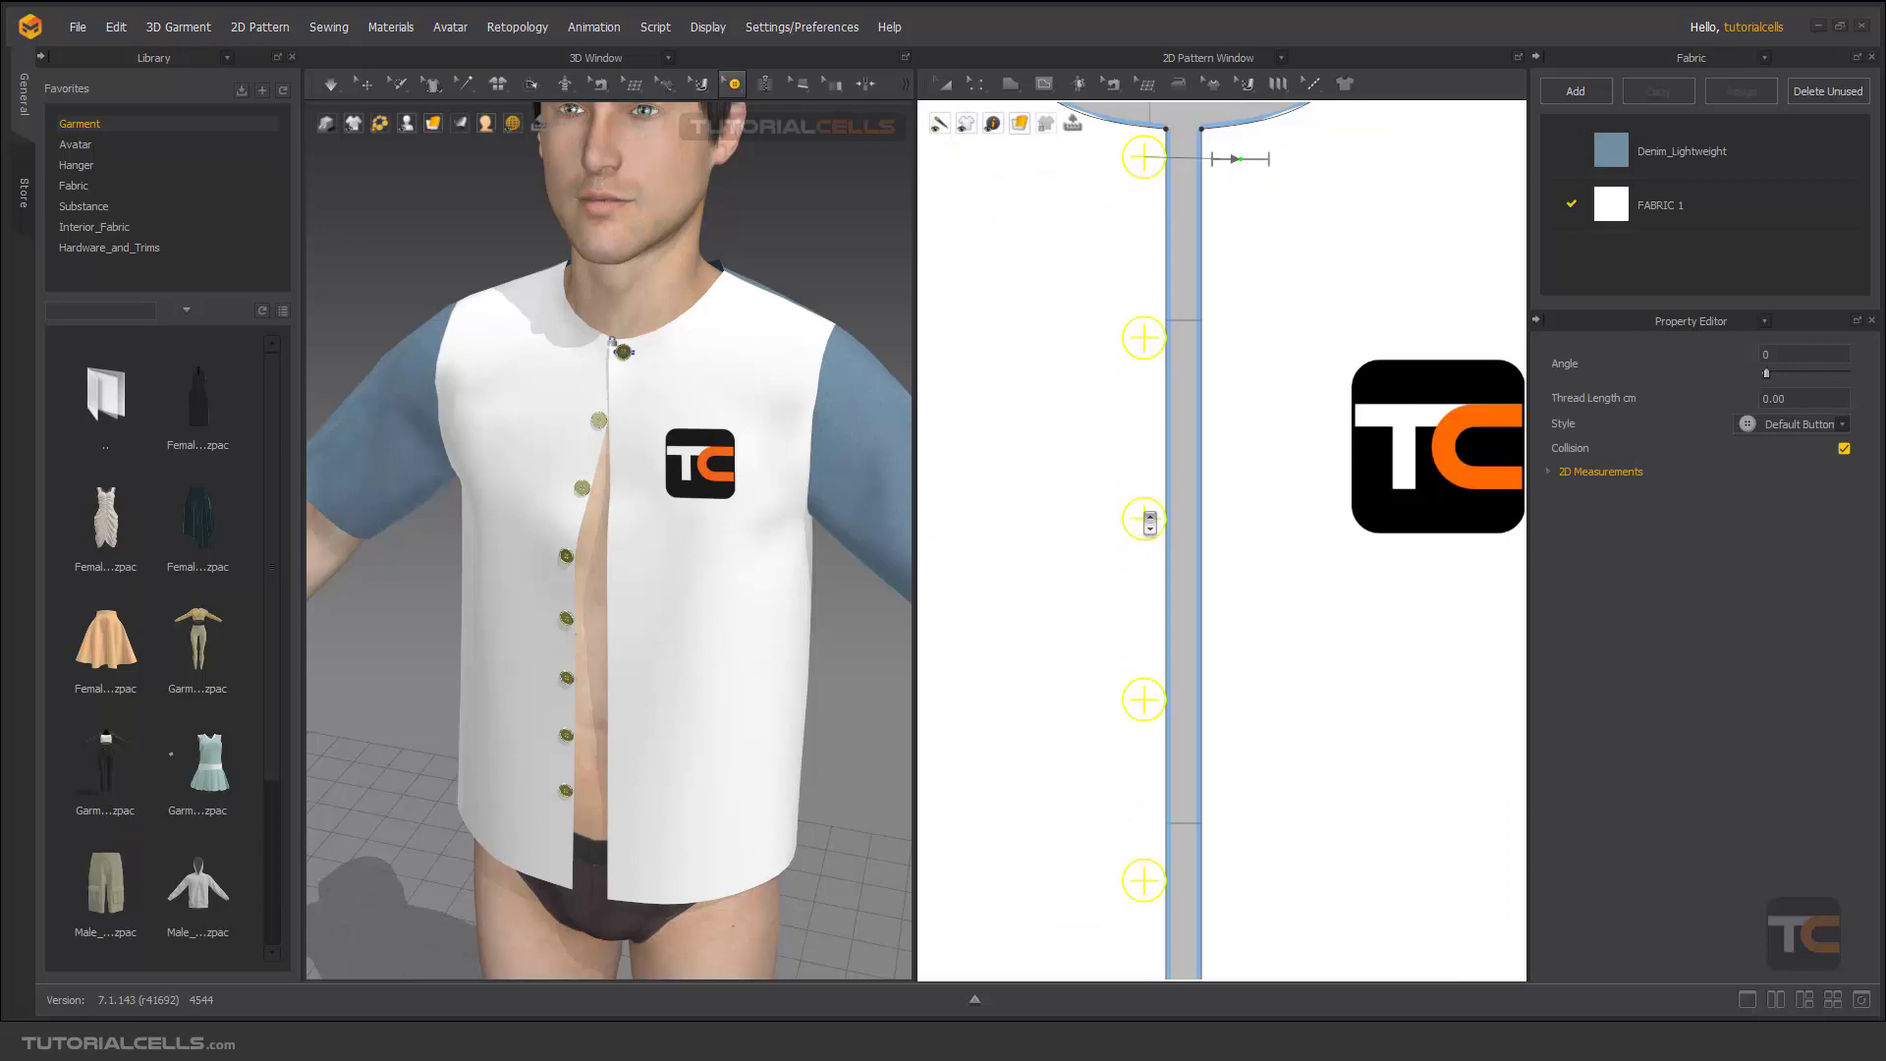
pyautogui.rightClick(1150, 522)
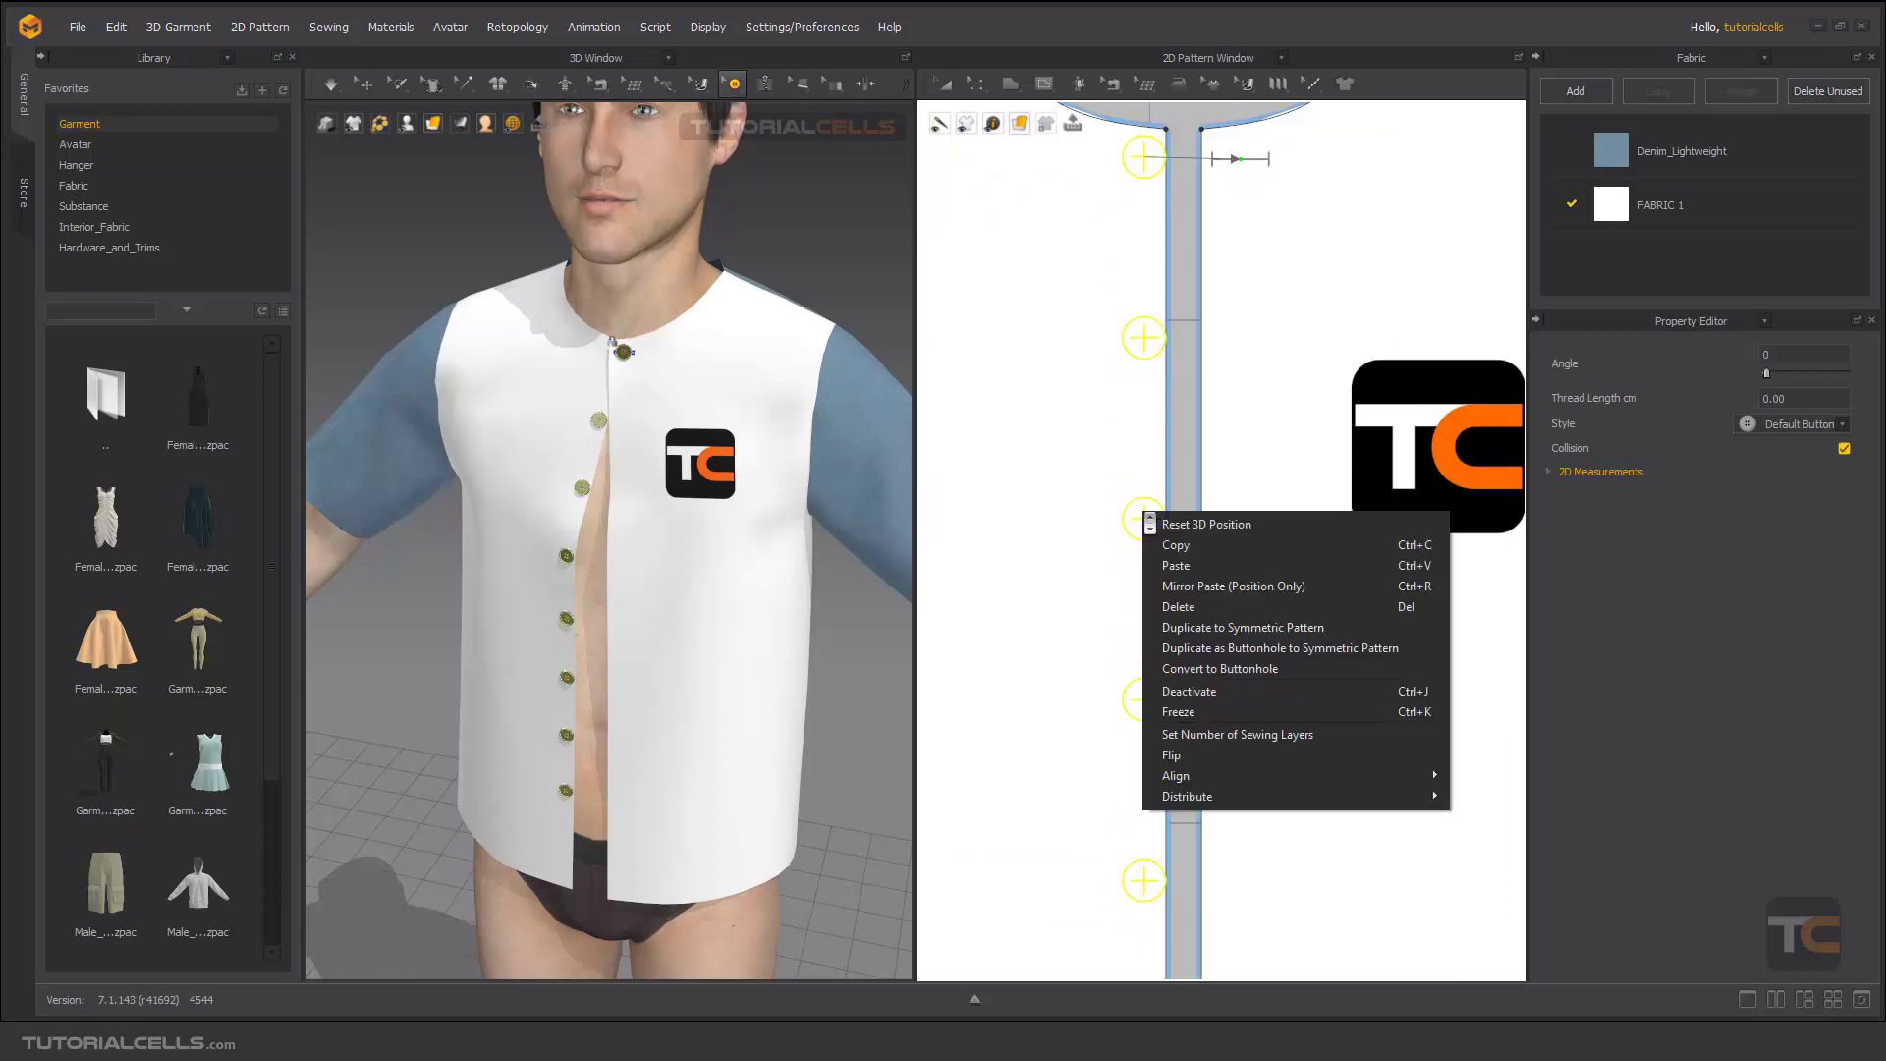
pyautogui.click(1214, 650)
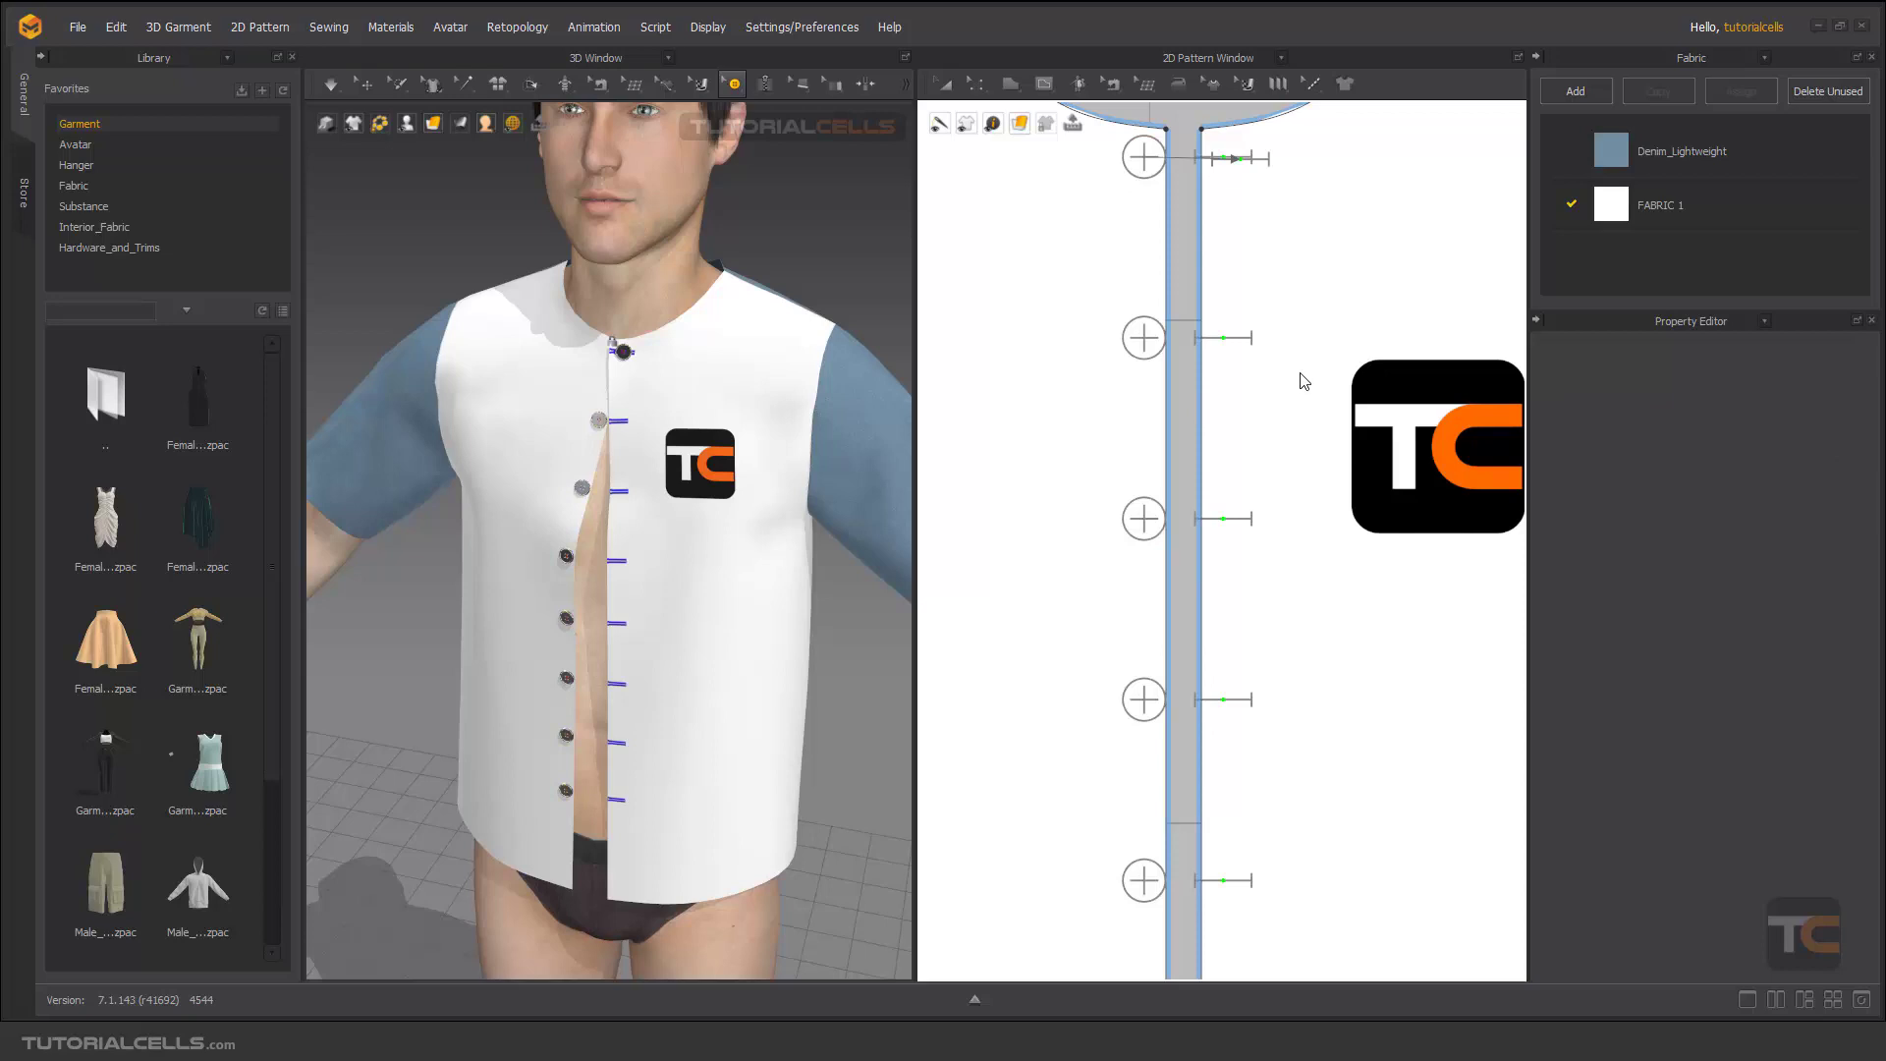
# Step: With the Fasten Button tool, box-select the button column and release the top button from its existing buttonhole
pyautogui.scroll(-4, 1298, 381)
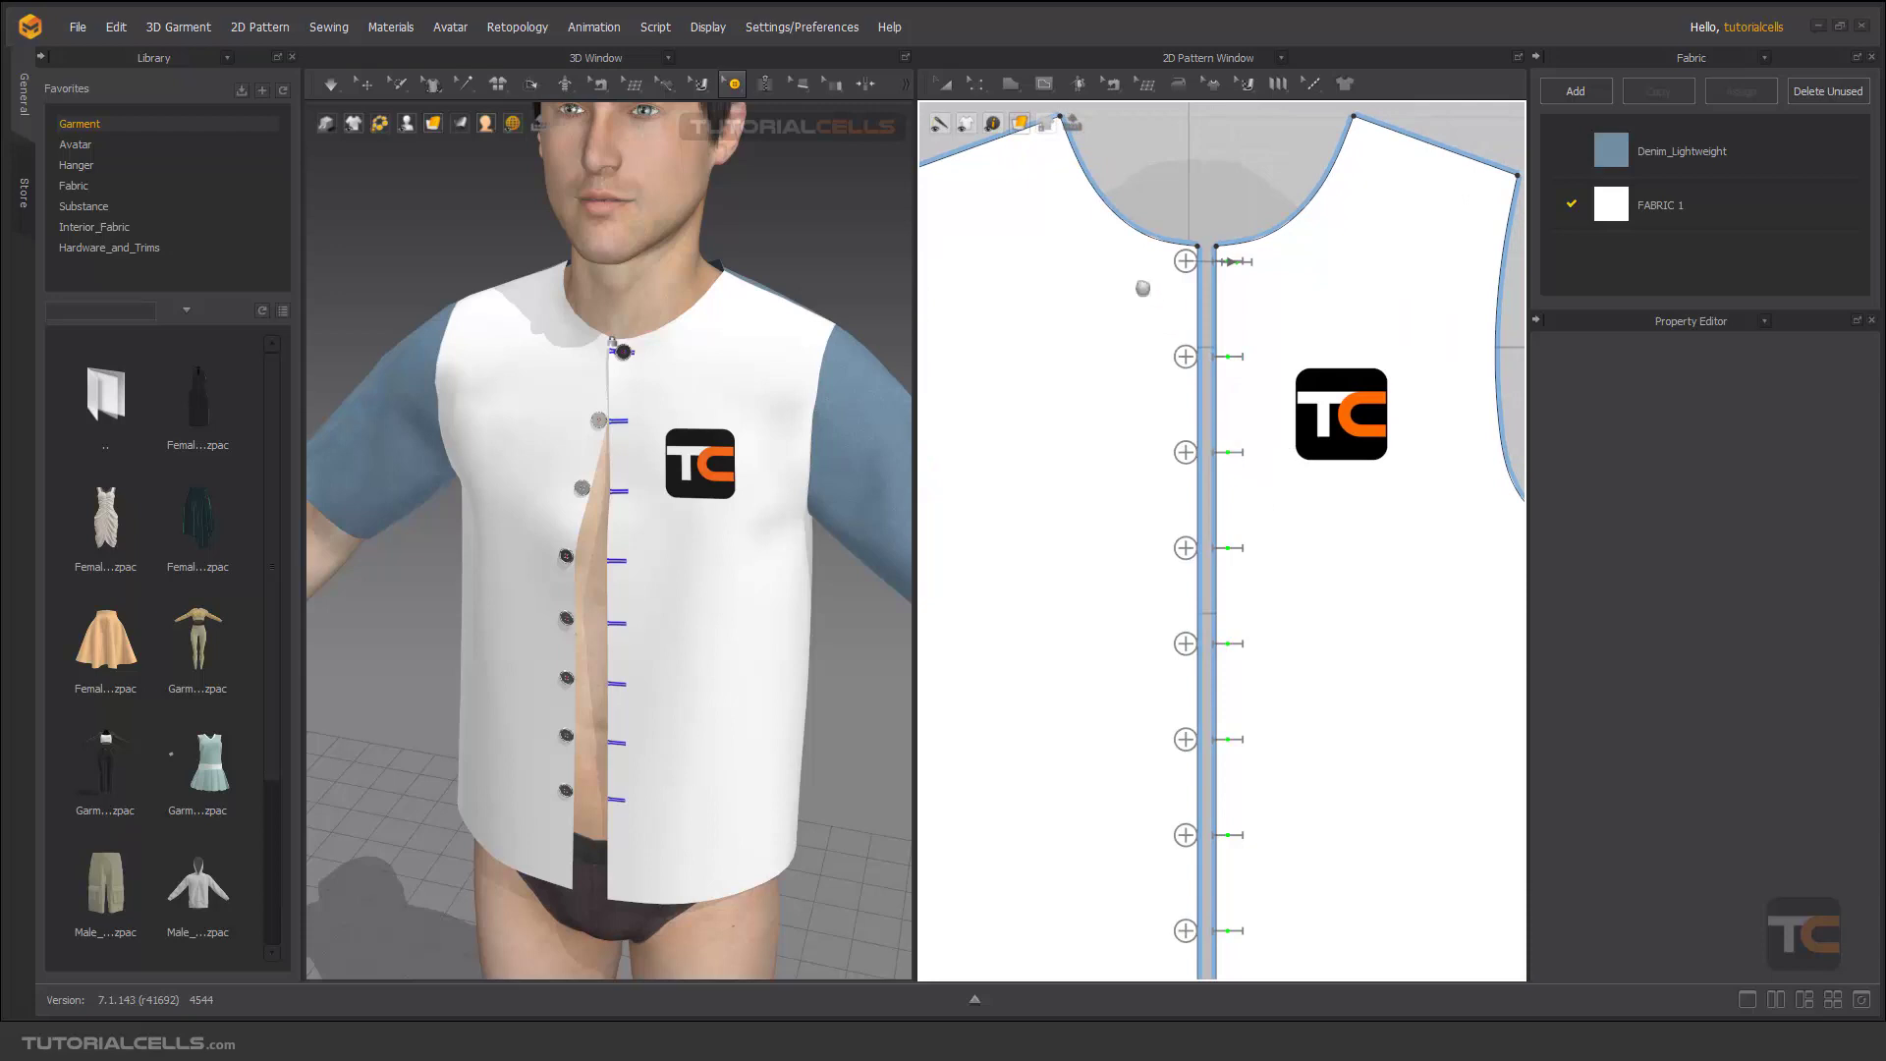
pyautogui.click(734, 84)
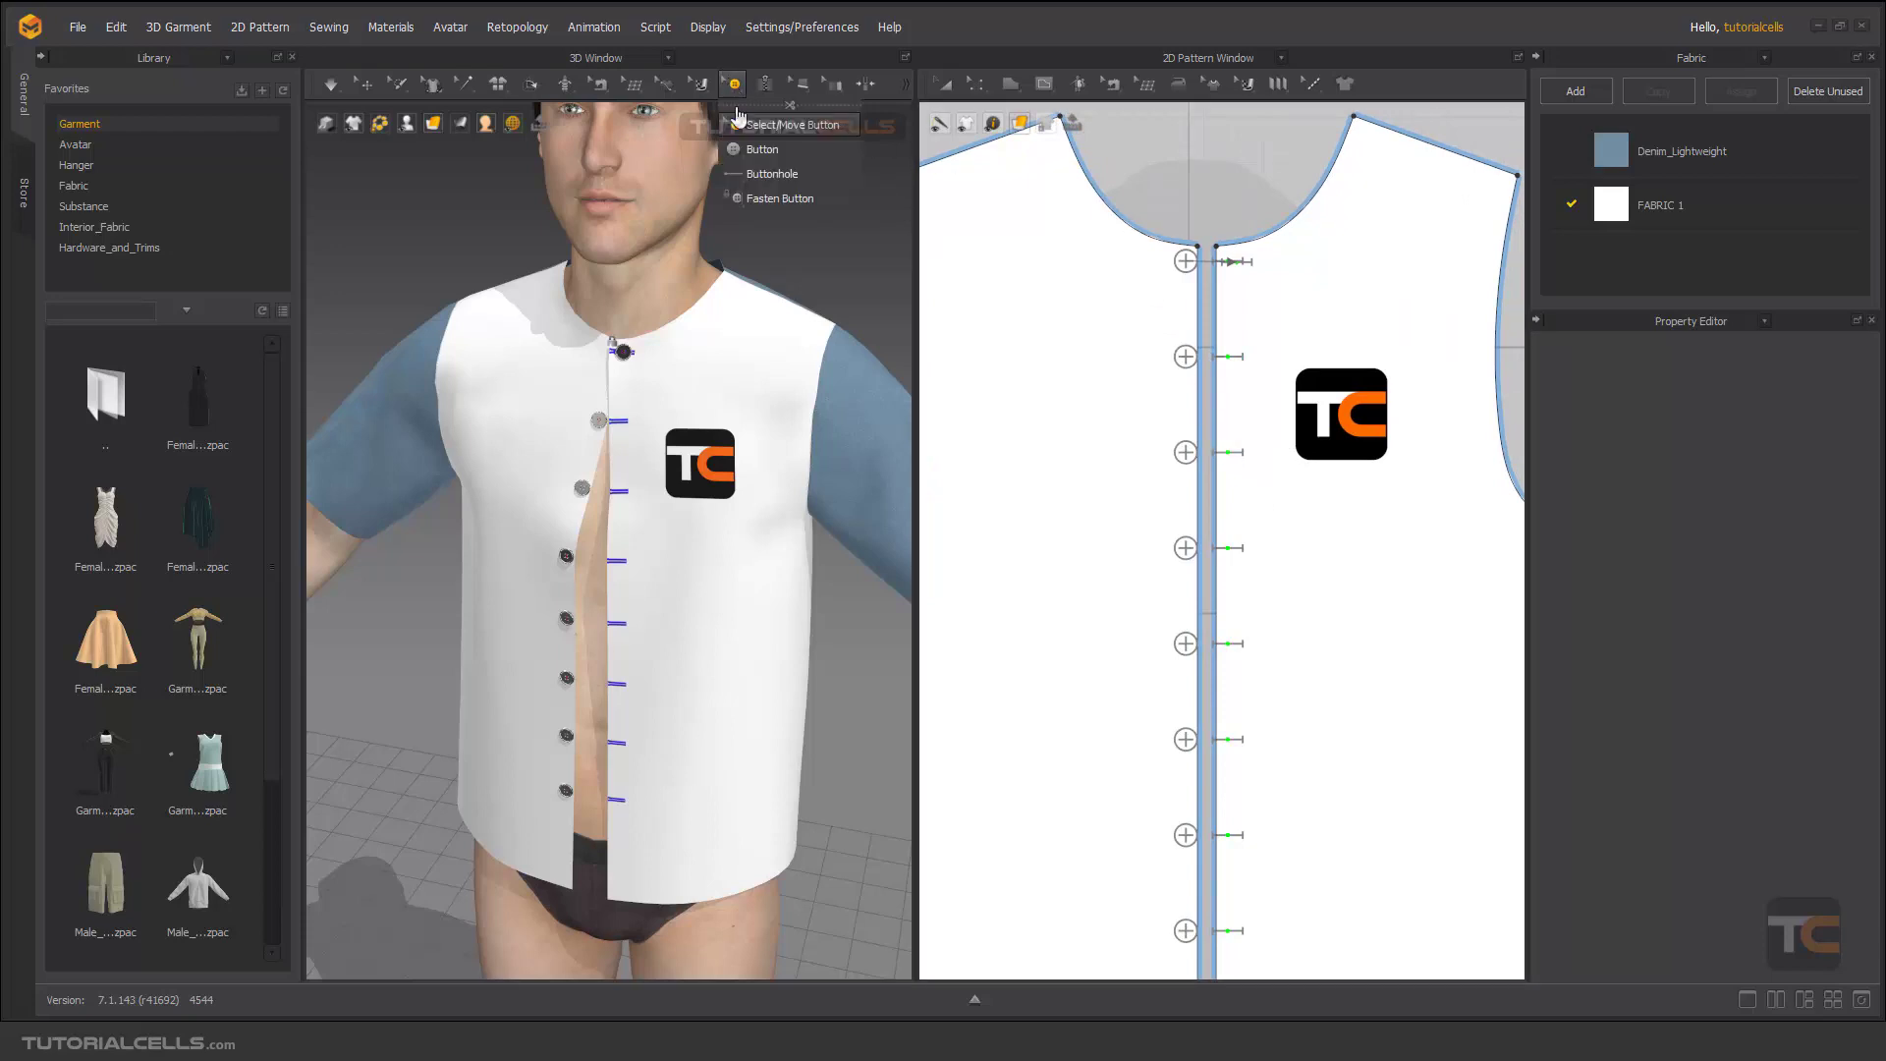
pyautogui.click(762, 148)
pyautogui.scroll(-1, 1164, 353)
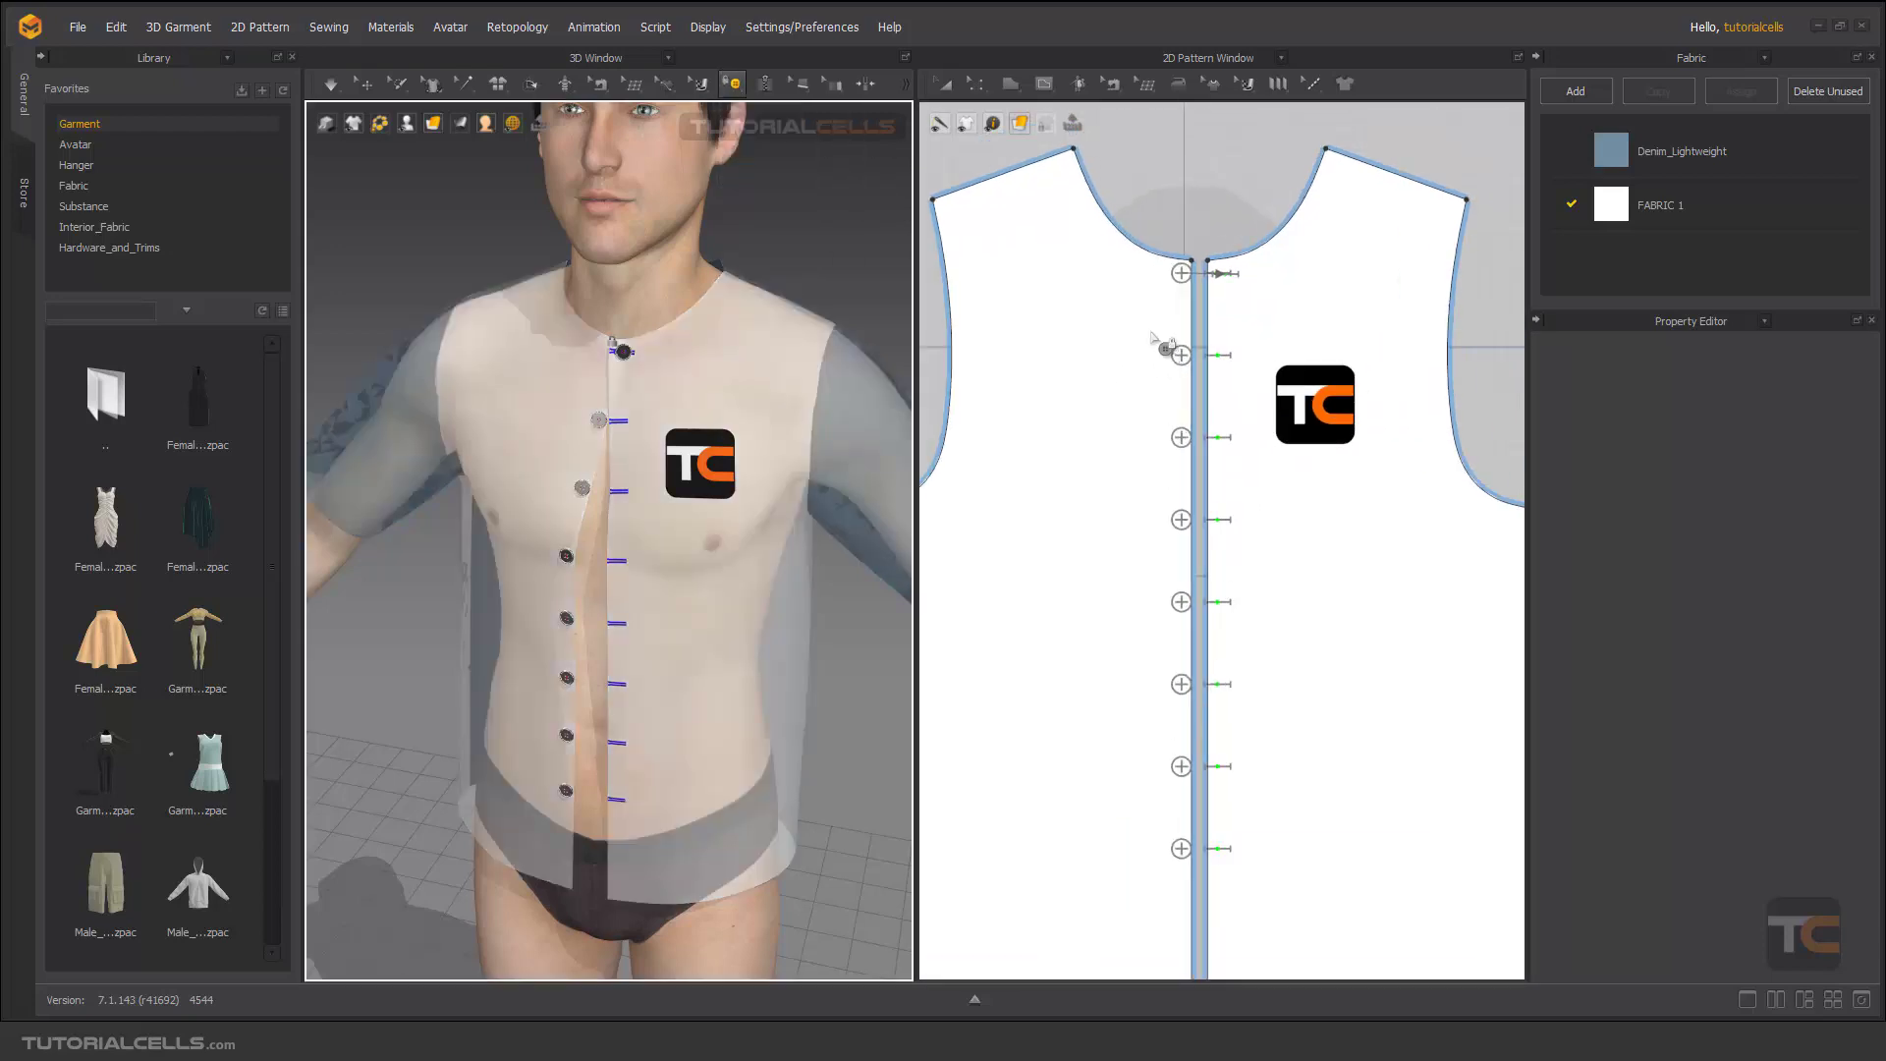
pyautogui.scroll(-2, 1149, 250)
pyautogui.moveTo(1137, 214); pyautogui.dragTo(1190, 771)
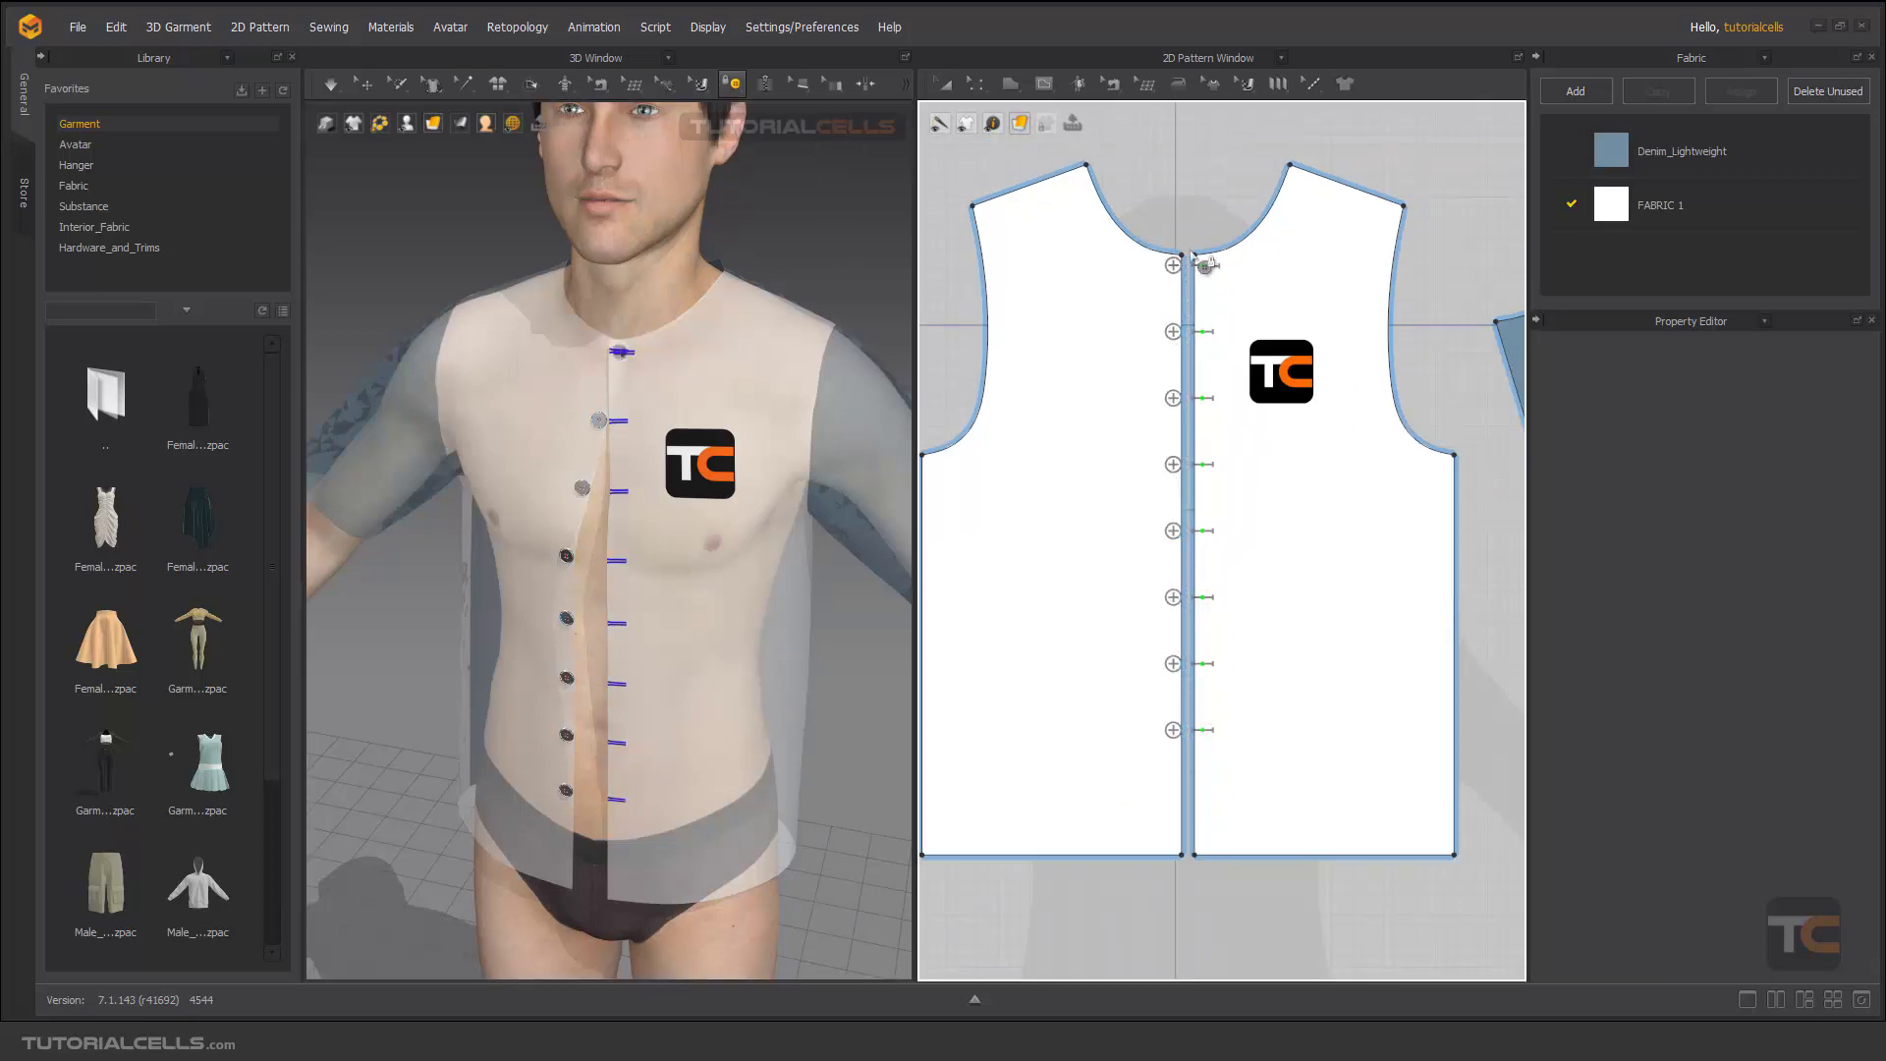
# Step: Fasten the full column of buttons to the matching row of buttonholes on the opposite front panel
pyautogui.scroll(4, 1184, 282)
pyautogui.scroll(1, 1191, 292)
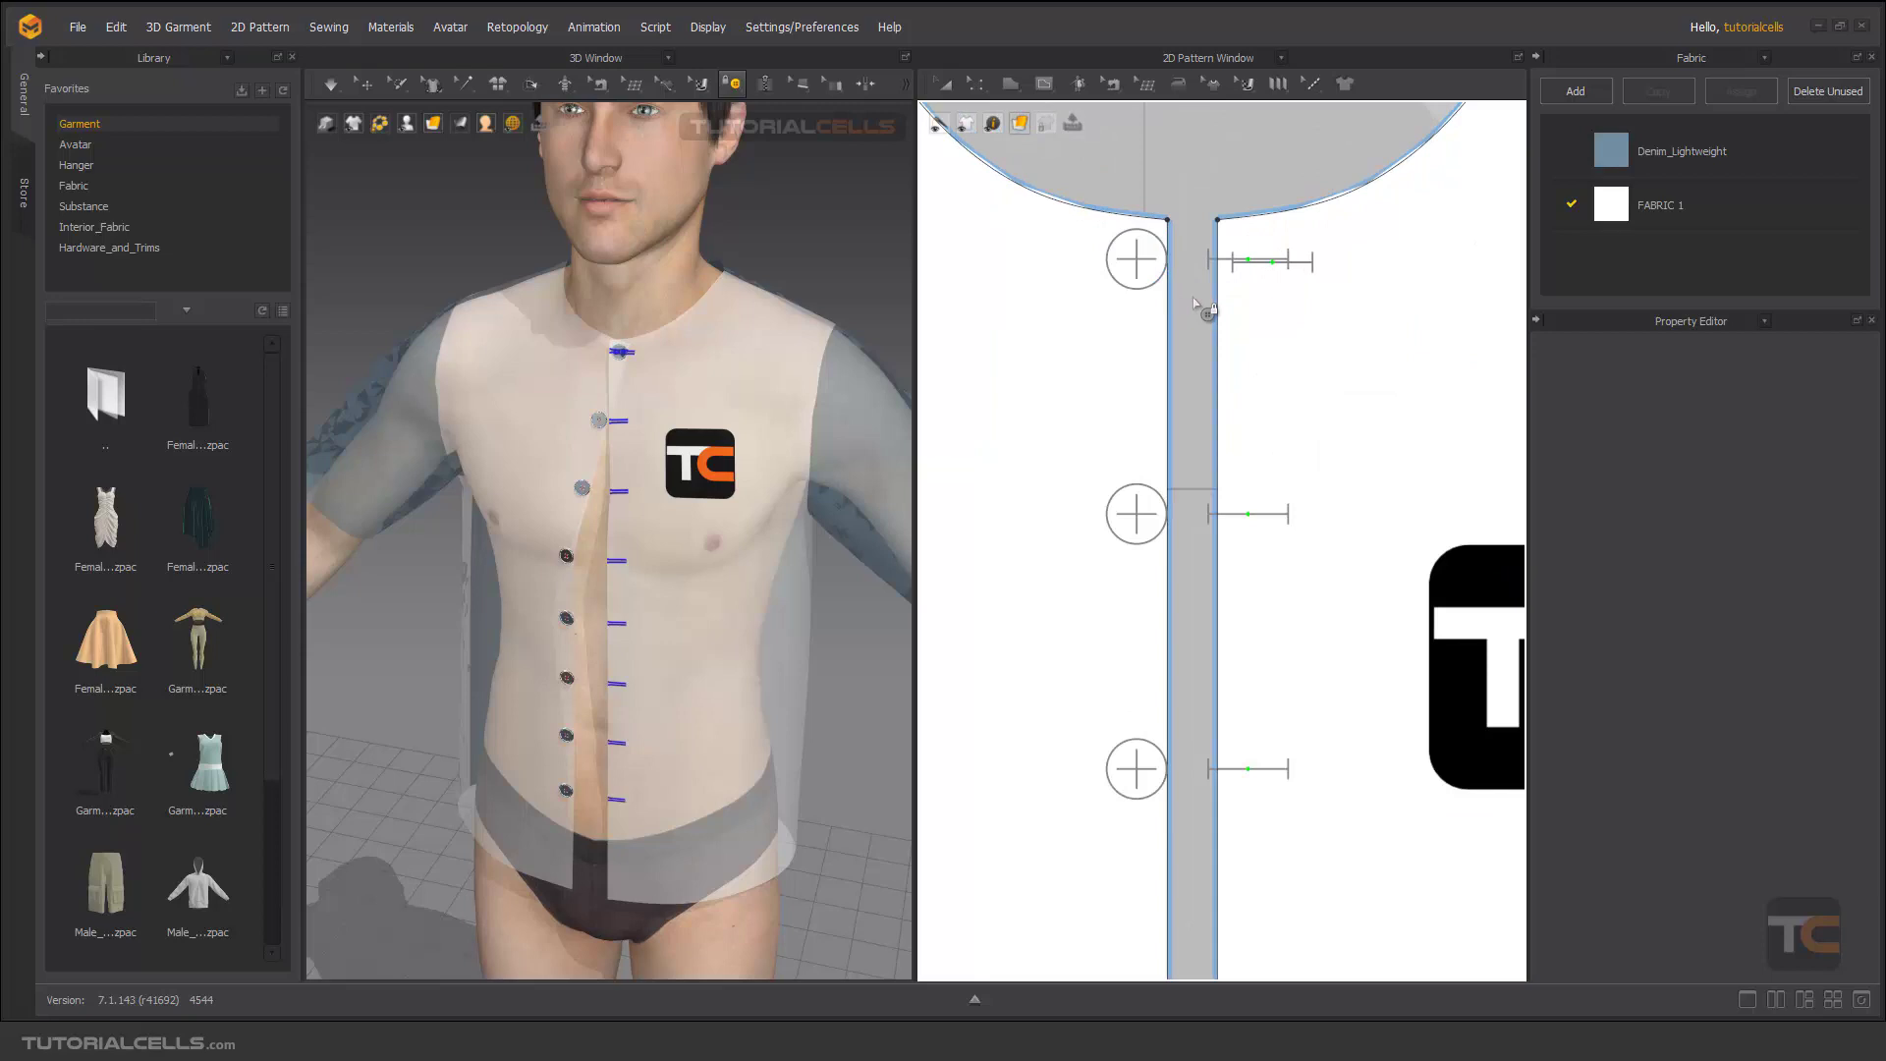
pyautogui.click(1138, 270)
pyautogui.click(1168, 331)
pyautogui.scroll(-5, 1174, 334)
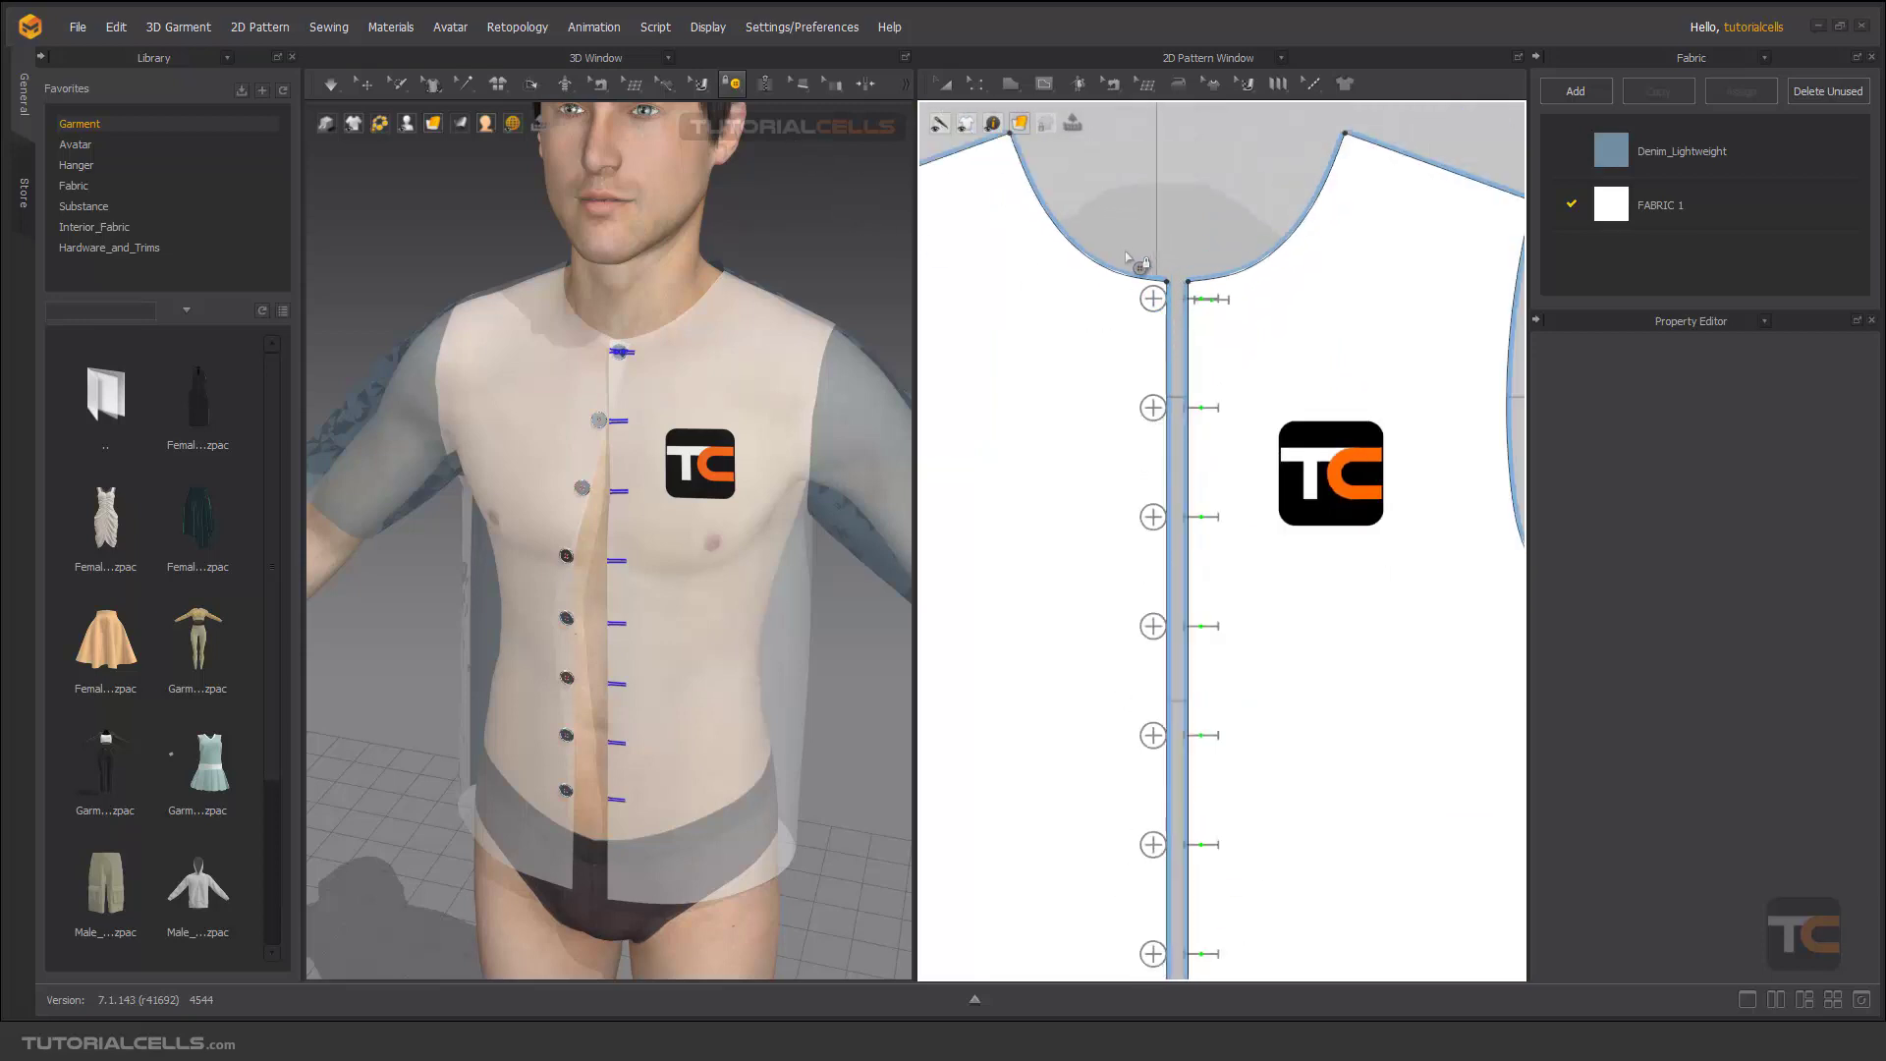
pyautogui.moveTo(1115, 234); pyautogui.dragTo(1175, 716)
pyautogui.click(1175, 716)
pyautogui.scroll(5, 1201, 265)
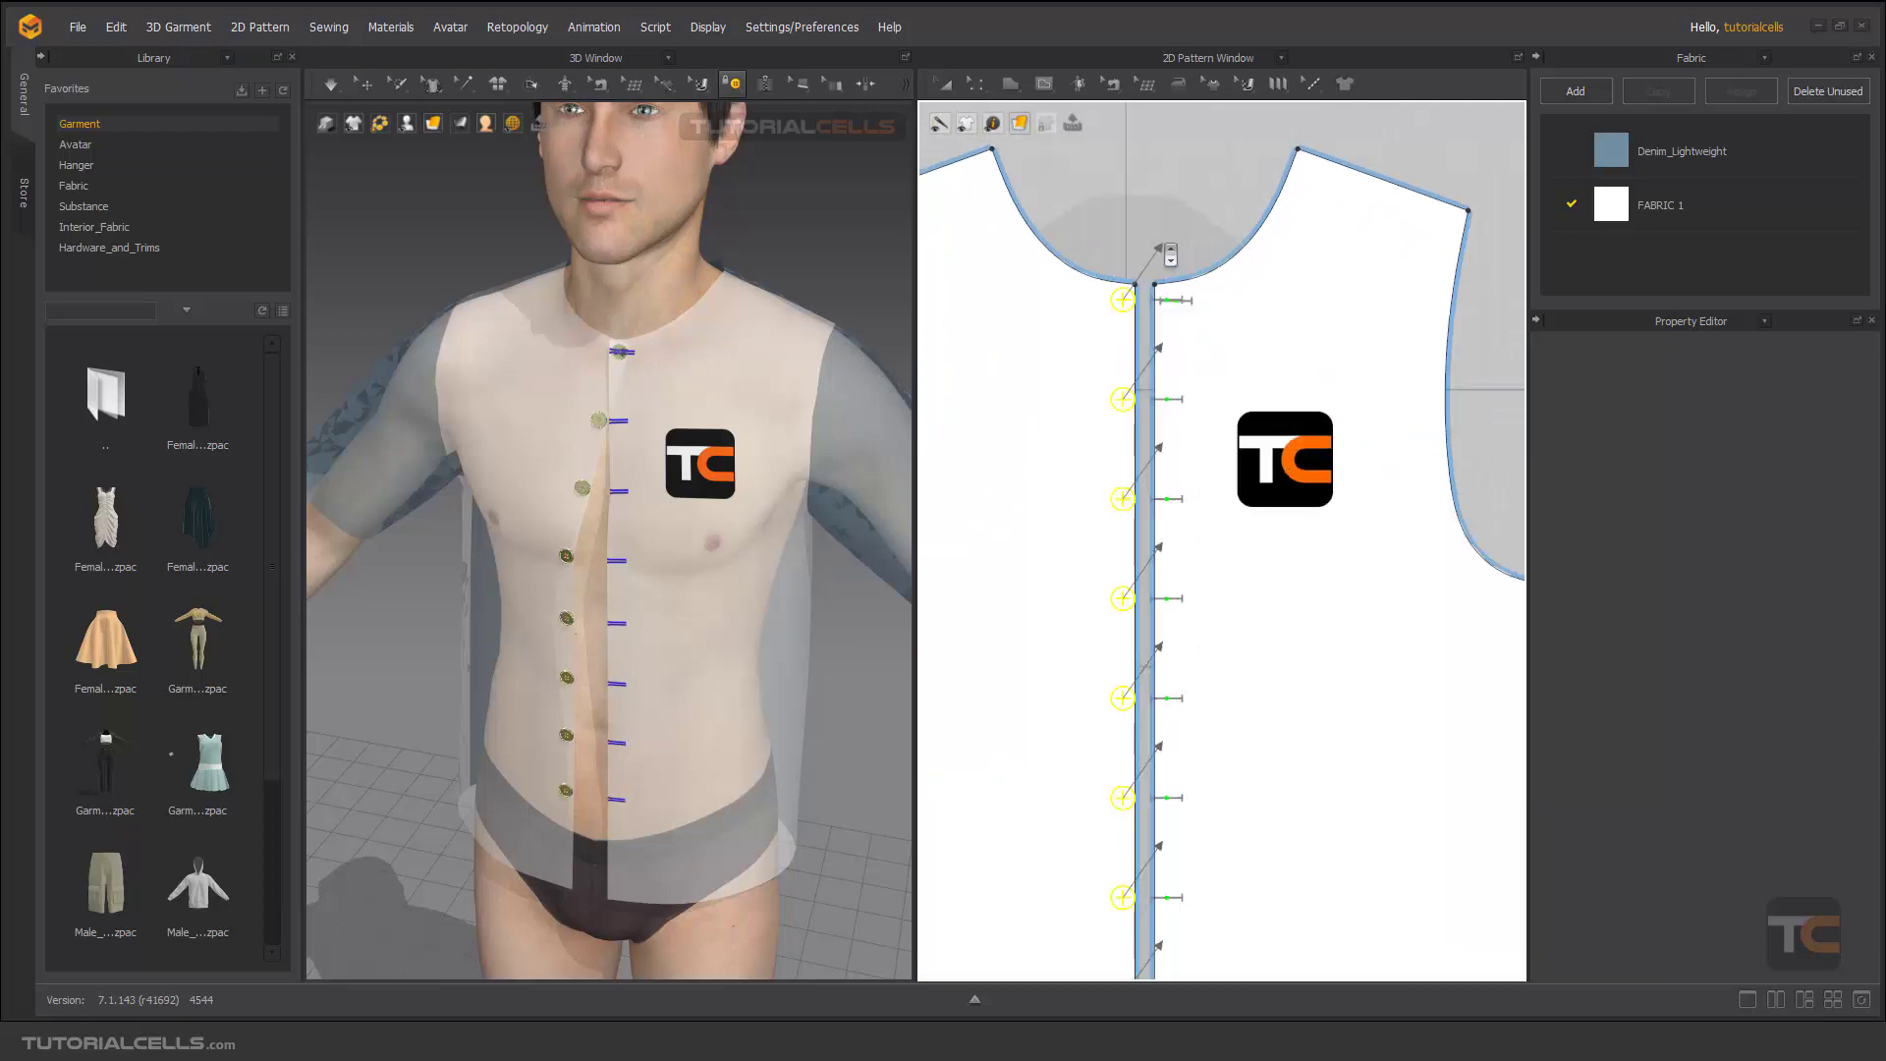
pyautogui.click(1191, 339)
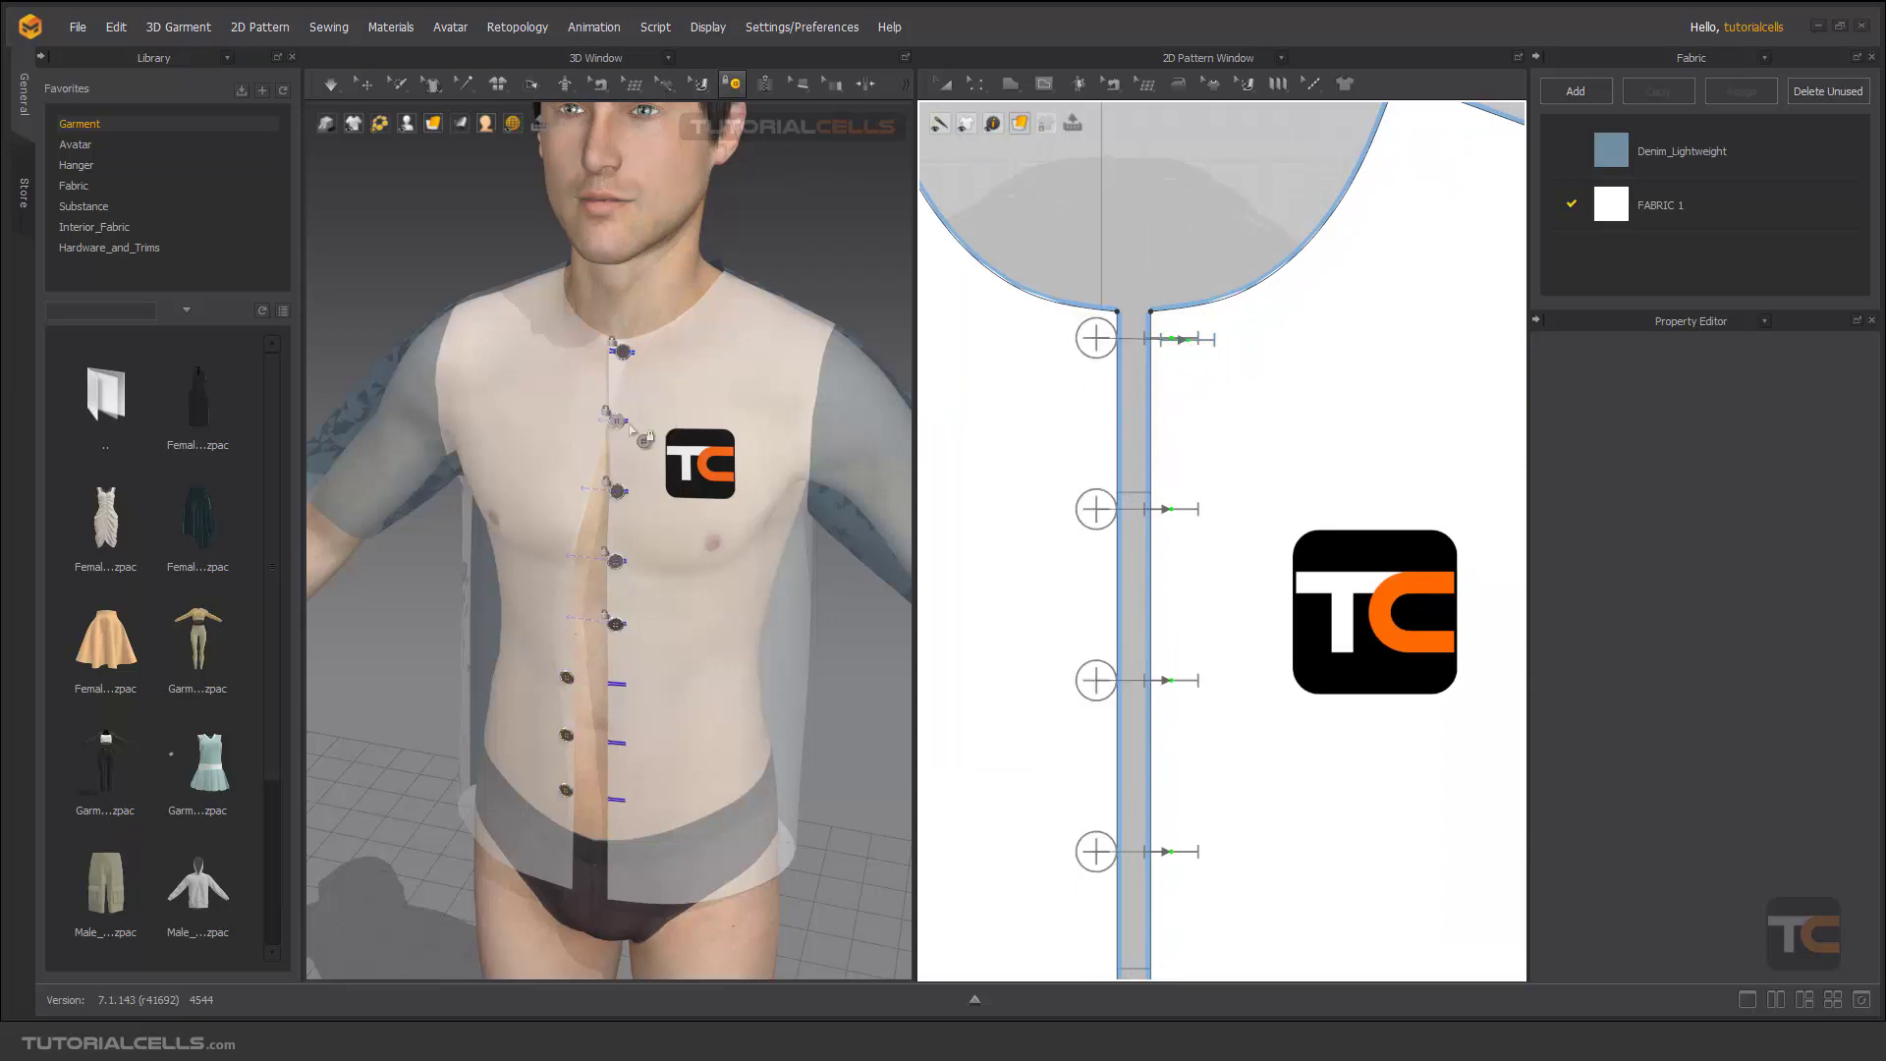
# Step: Simulate the garment to pull the front panels together along the fastened buttons, and stop the simulation
pyautogui.press('space')
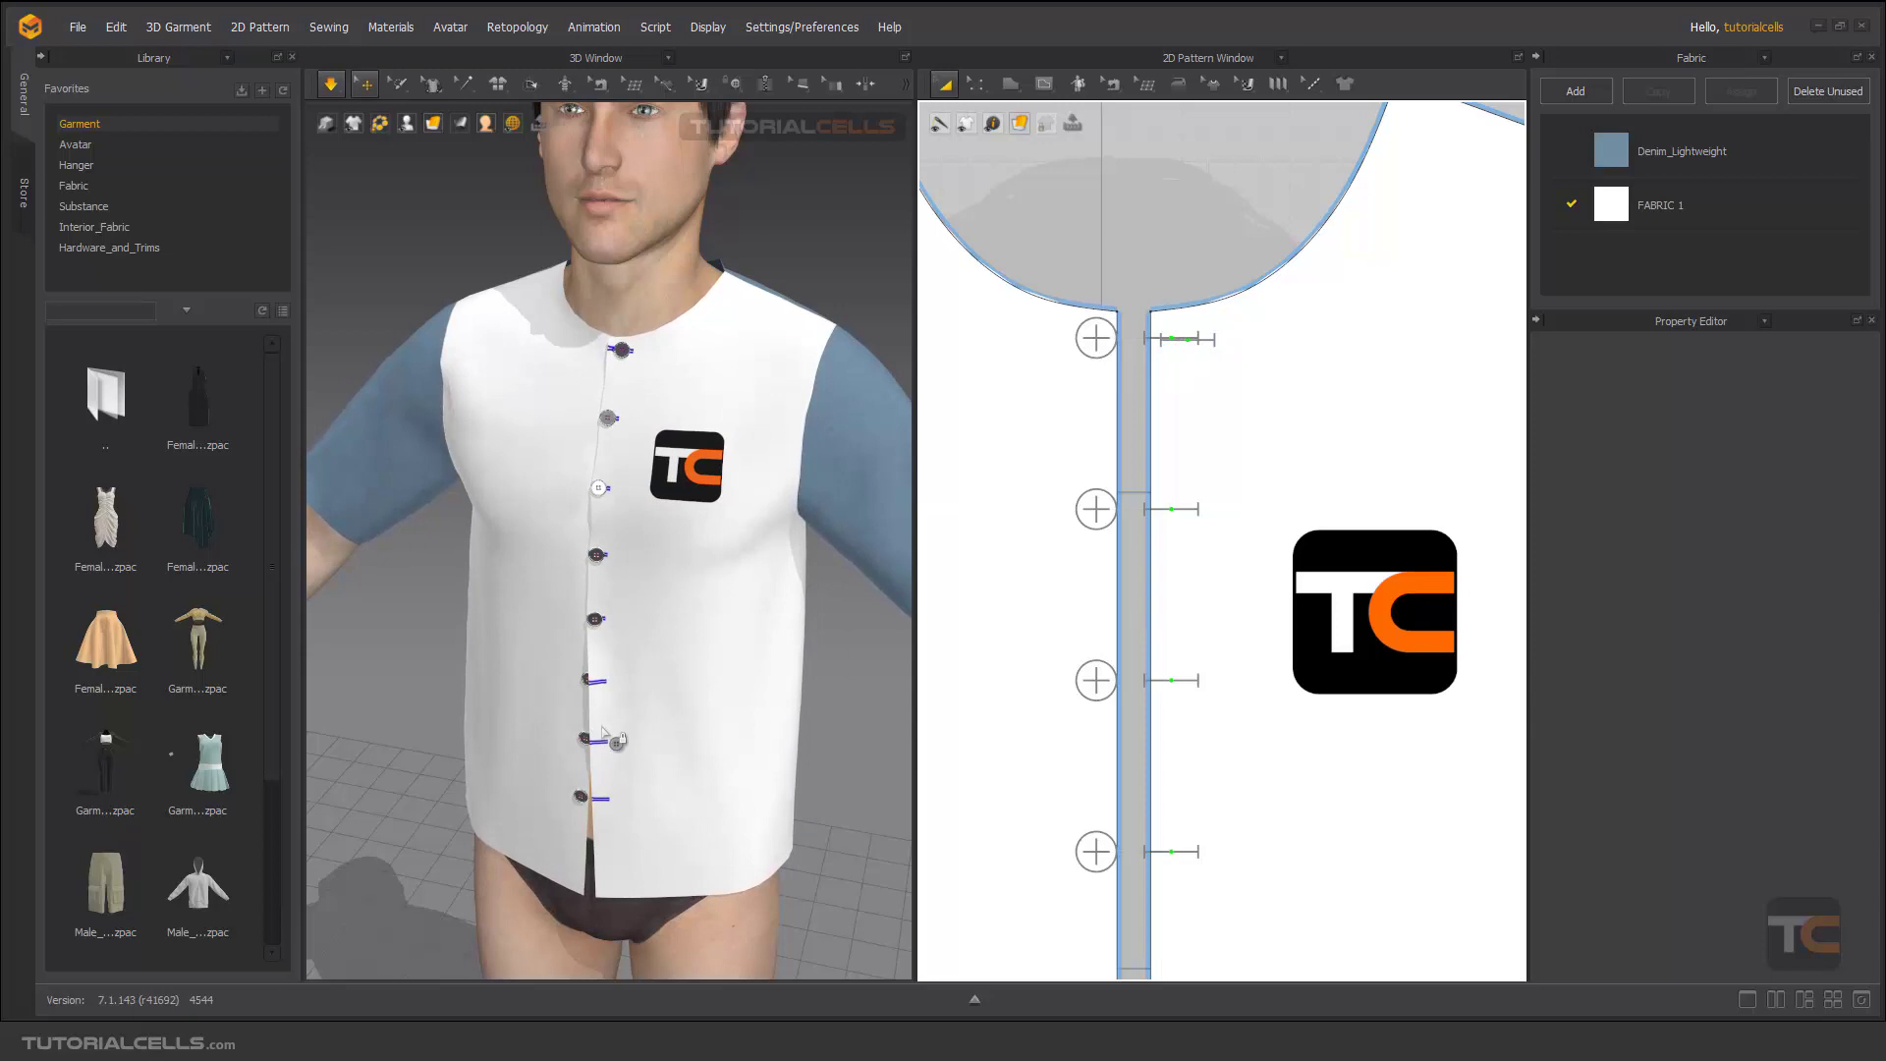
pyautogui.scroll(3, 608, 724)
pyautogui.scroll(-3, 606, 724)
pyautogui.moveTo(601, 641); pyautogui.dragTo(611, 583, button='middle')
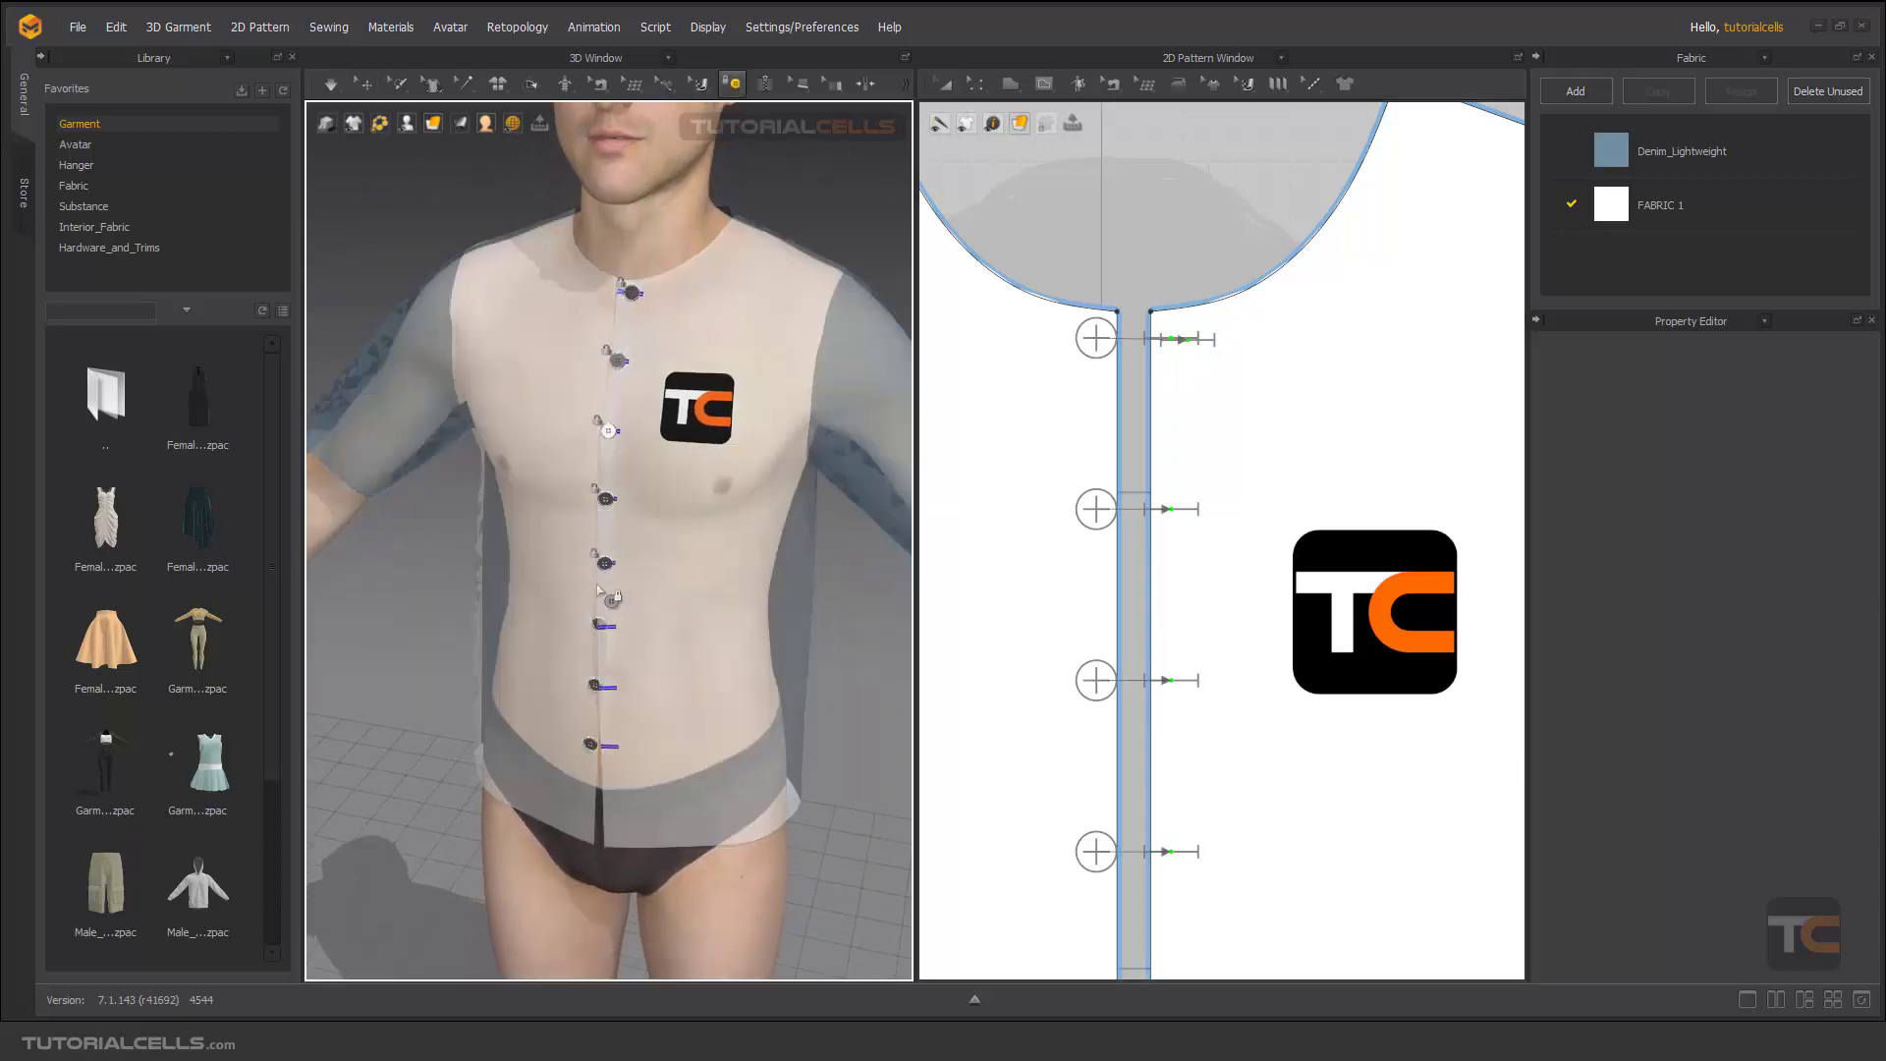
# Step: Simulate the fastened shirt once more, stop it, return to the Select/Move tool, and inspect the button row
pyautogui.scroll(-3, 601, 737)
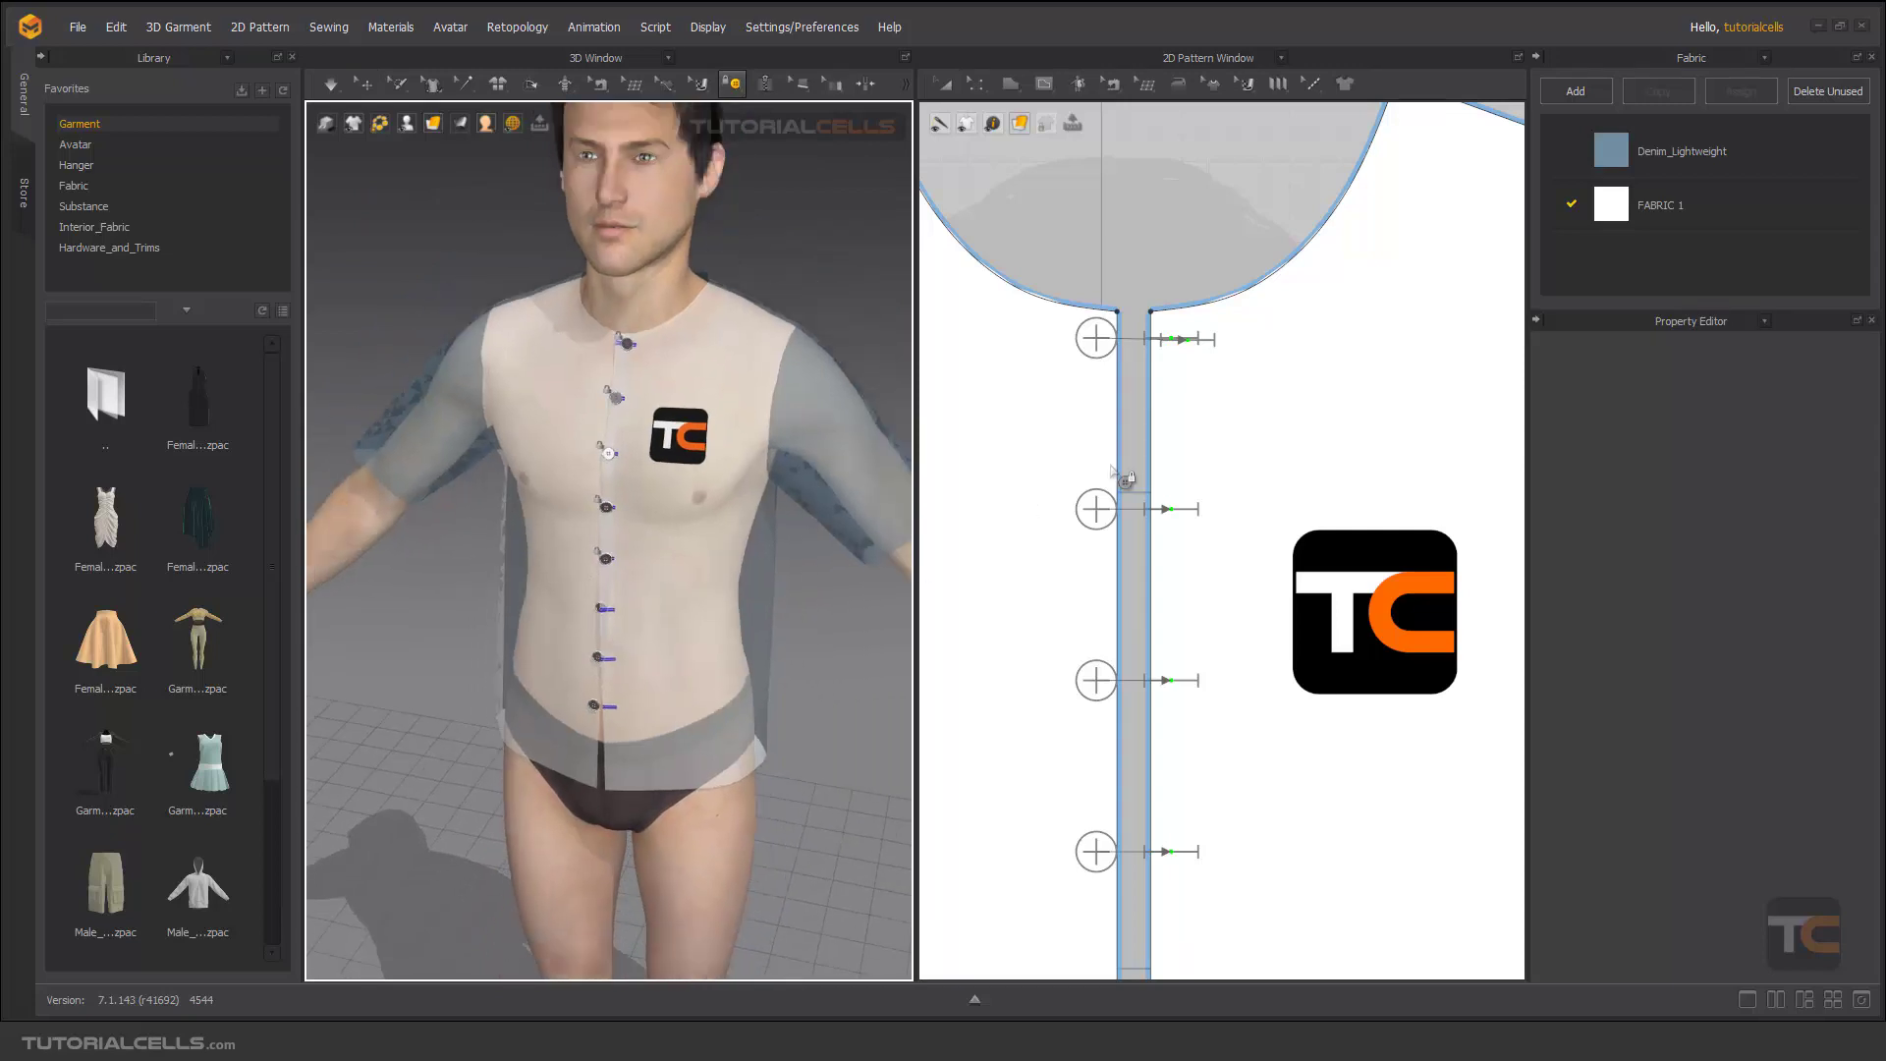
pyautogui.scroll(-5, 1112, 526)
pyautogui.moveTo(1112, 526); pyautogui.dragTo(1168, 455, button='middle')
pyautogui.moveTo(756, 412)
pyautogui.mouseDown(button='right')
pyautogui.moveTo(581, 364)
pyautogui.moveTo(729, 419)
pyautogui.mouseUp(button='right')
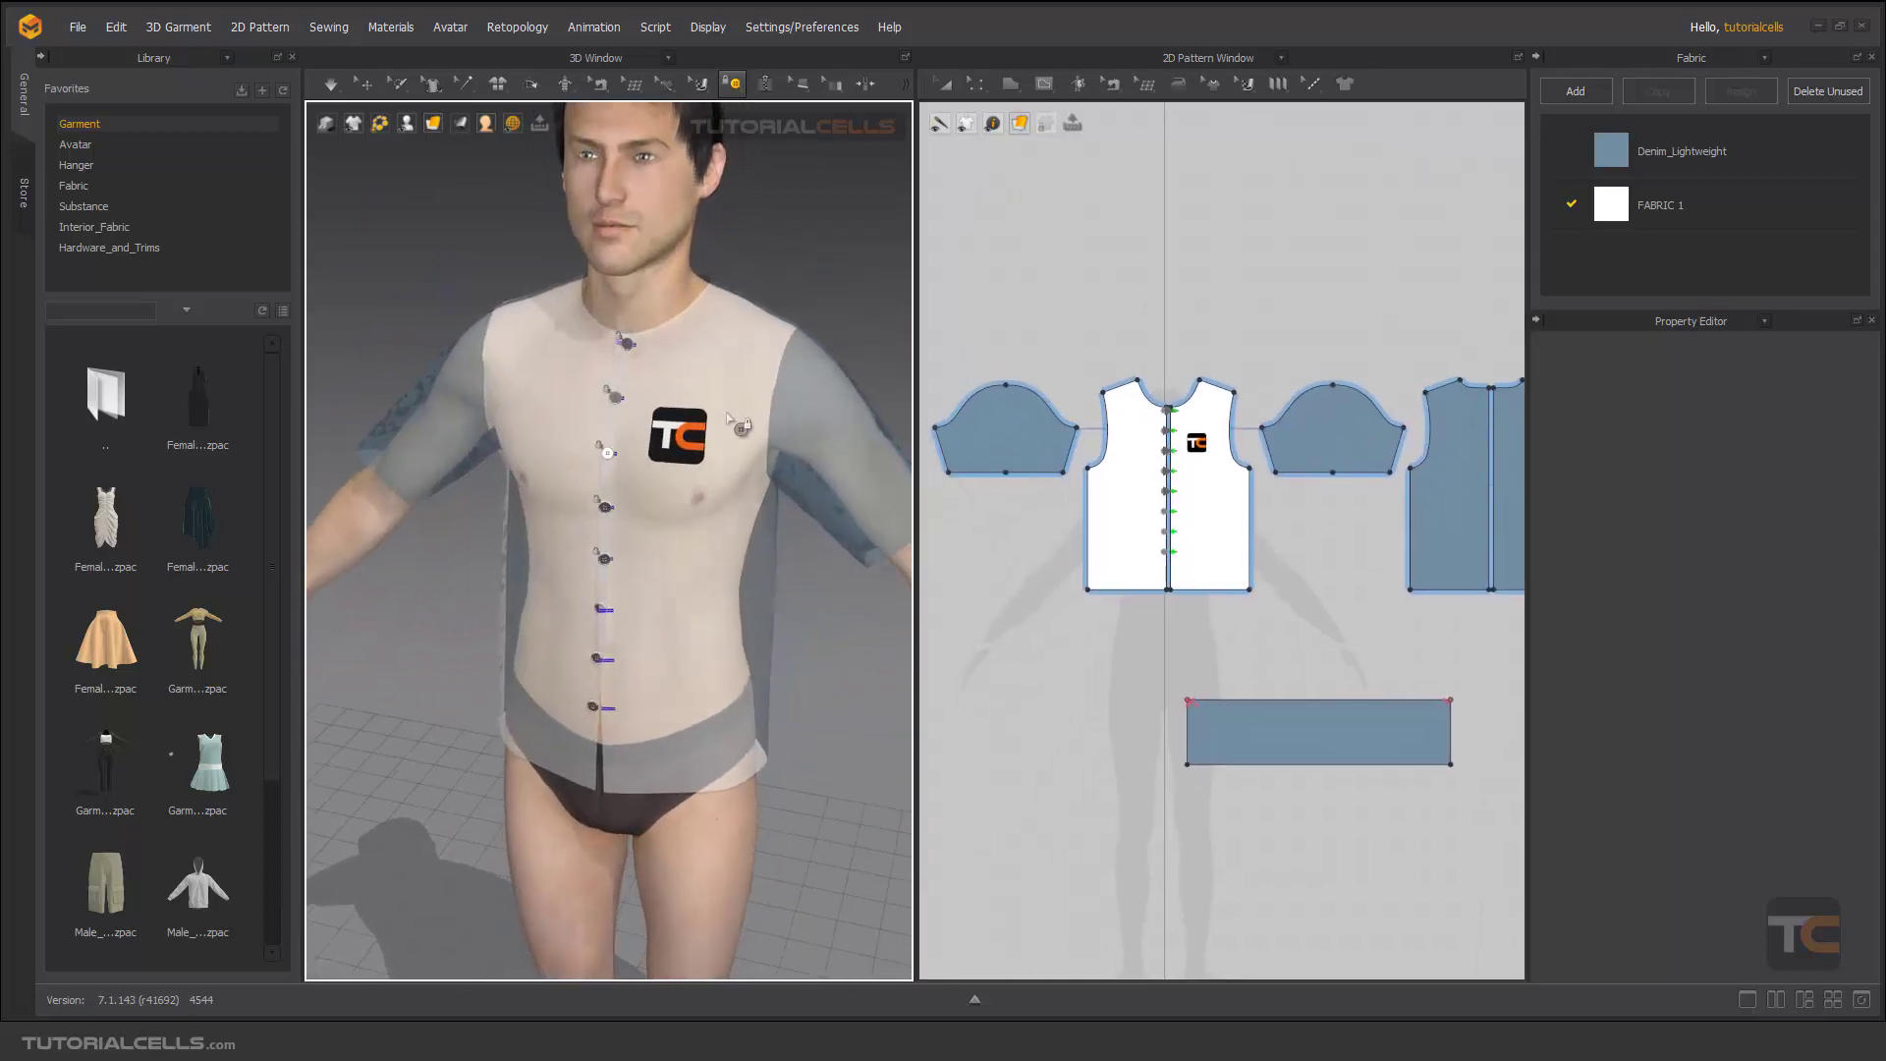
pyautogui.scroll(3, 729, 419)
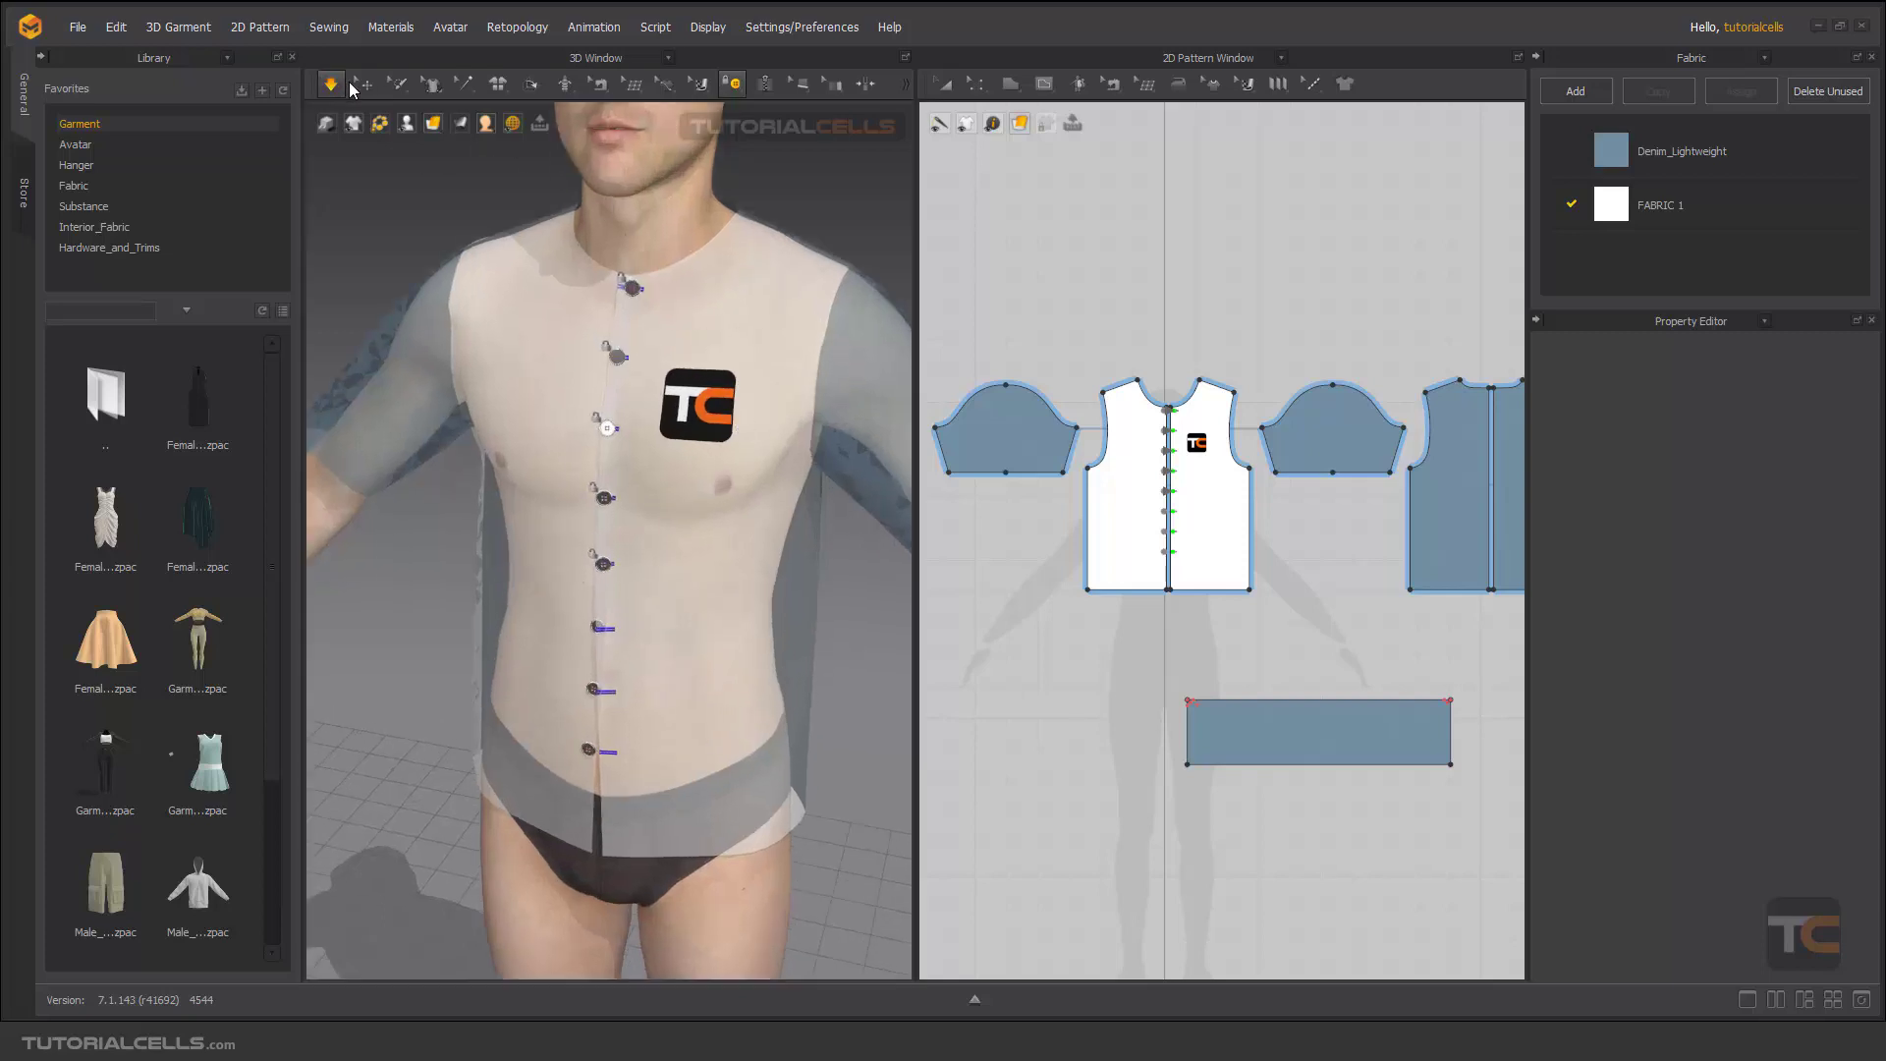
pyautogui.click(391, 100)
pyautogui.moveTo(780, 183); pyautogui.dragTo(771, 270, button='middle')
pyautogui.scroll(5, 1186, 443)
pyautogui.scroll(-2, 1106, 432)
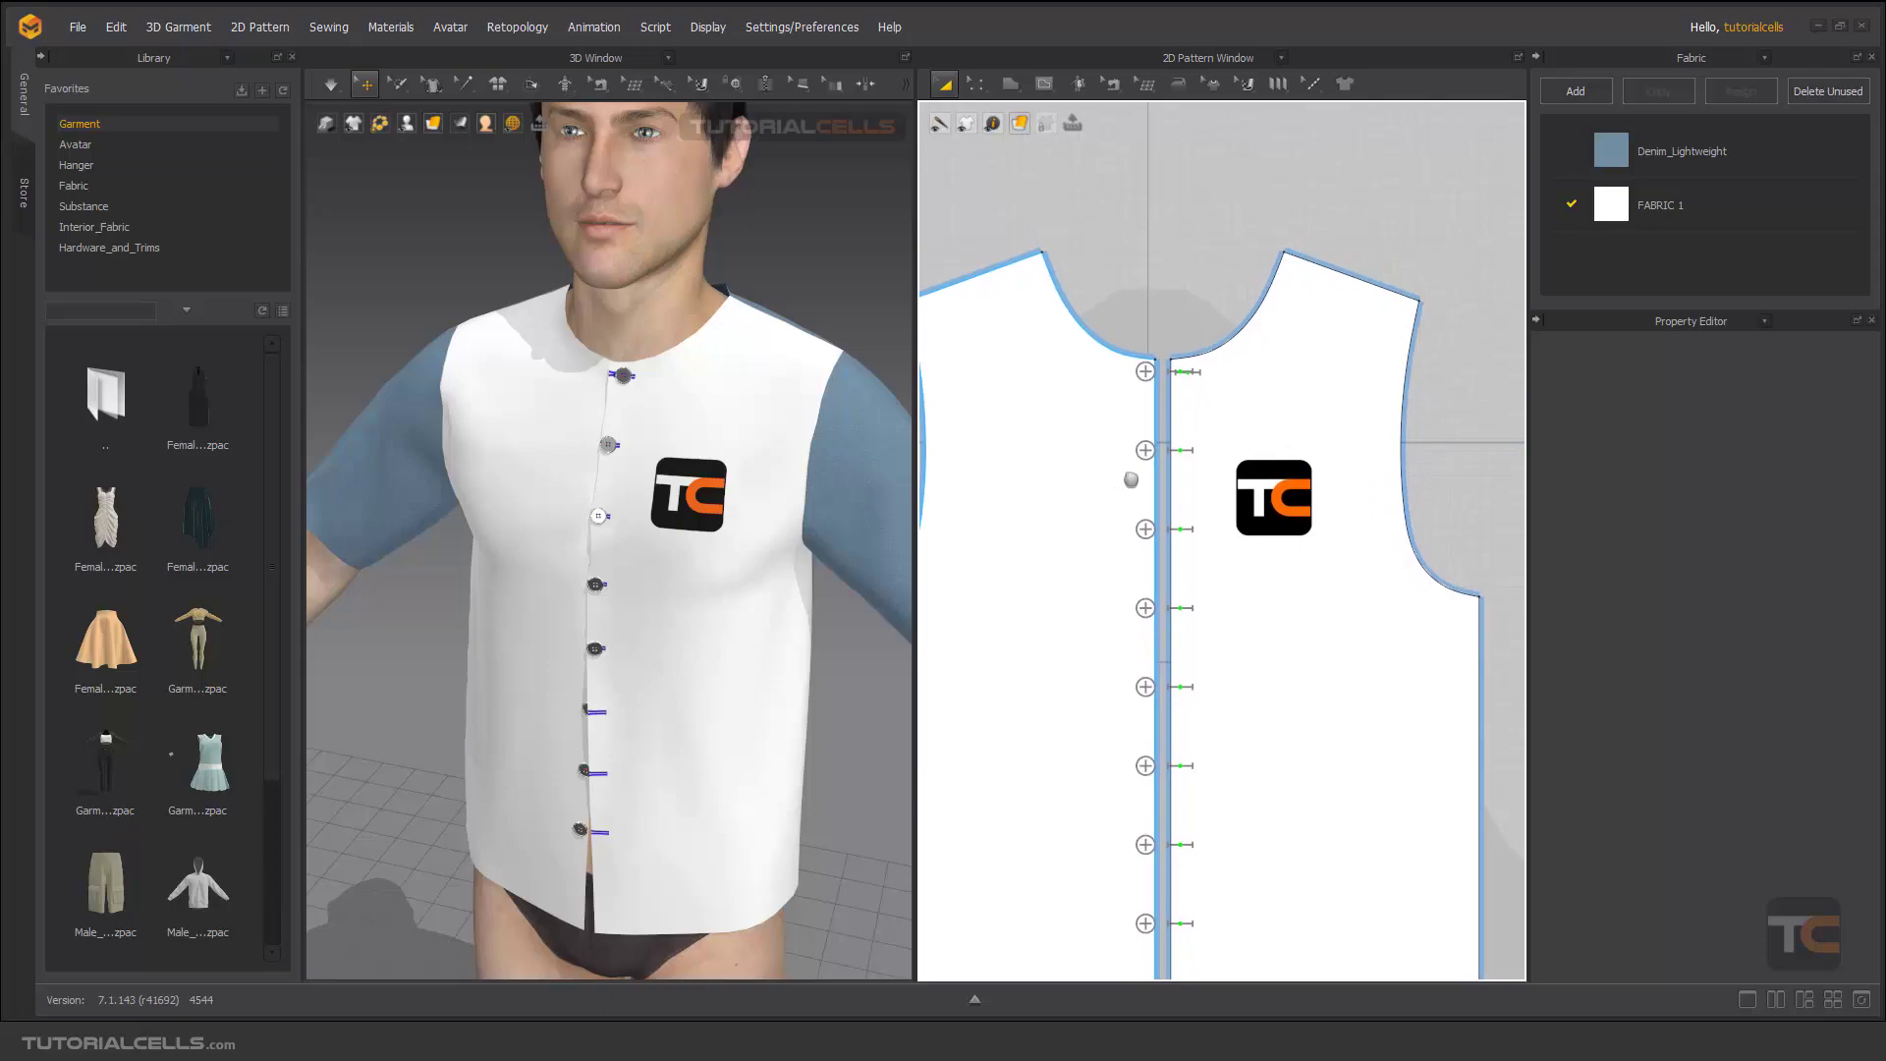